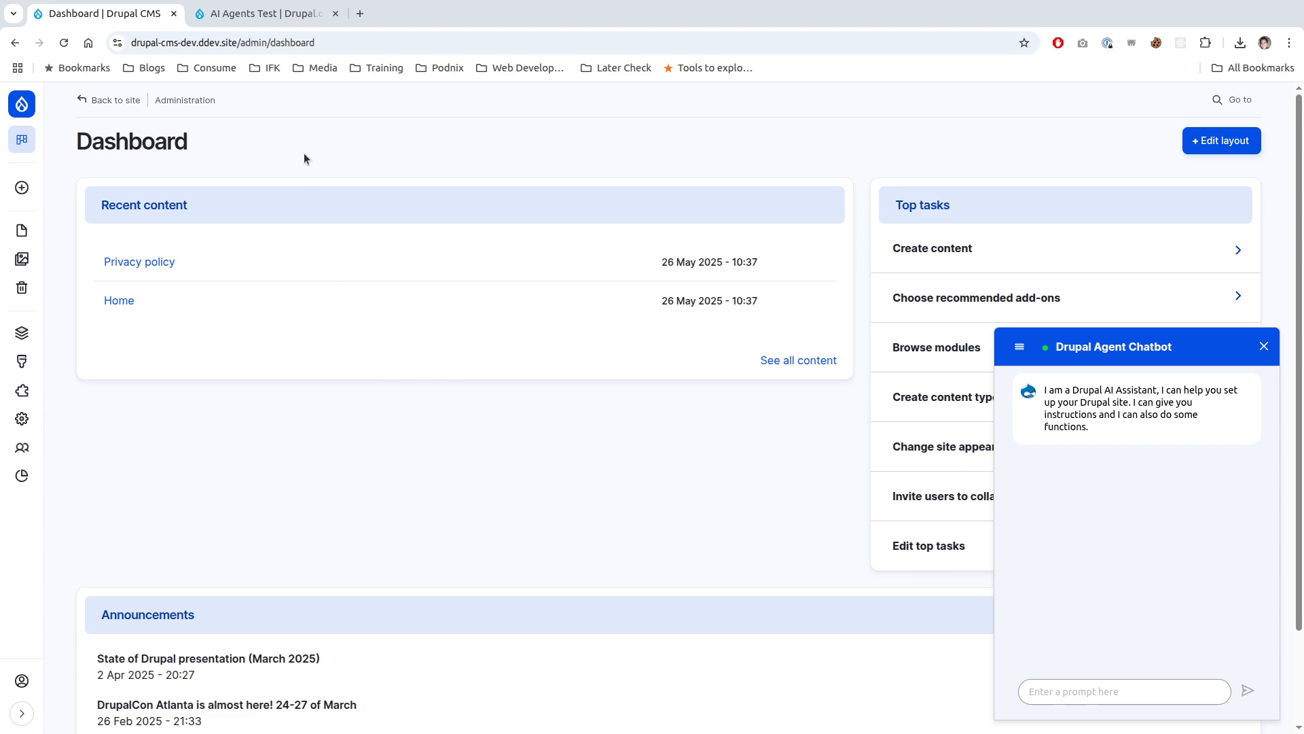
# Step: Look over the AI Agents Test project page on drupal.org, including its release information, and return to the Drupal CMS site
pyautogui.click(280, 15)
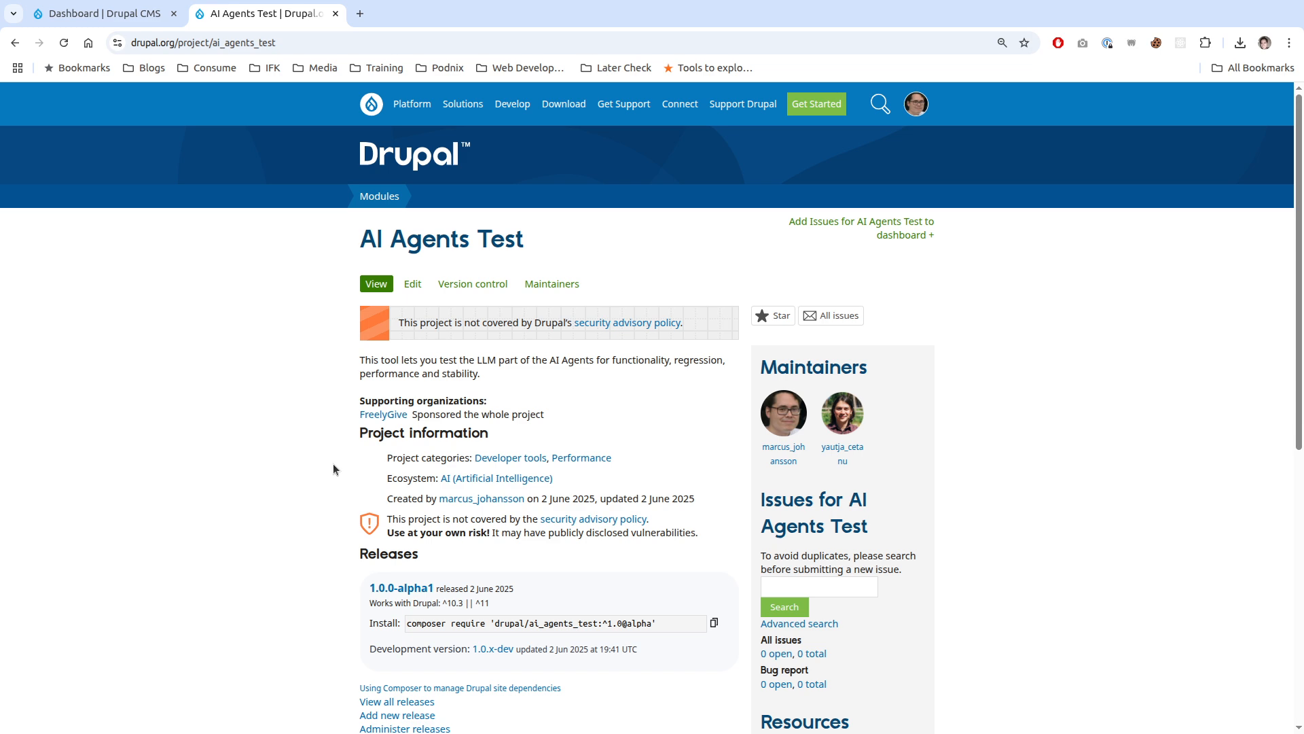
pyautogui.click(102, 14)
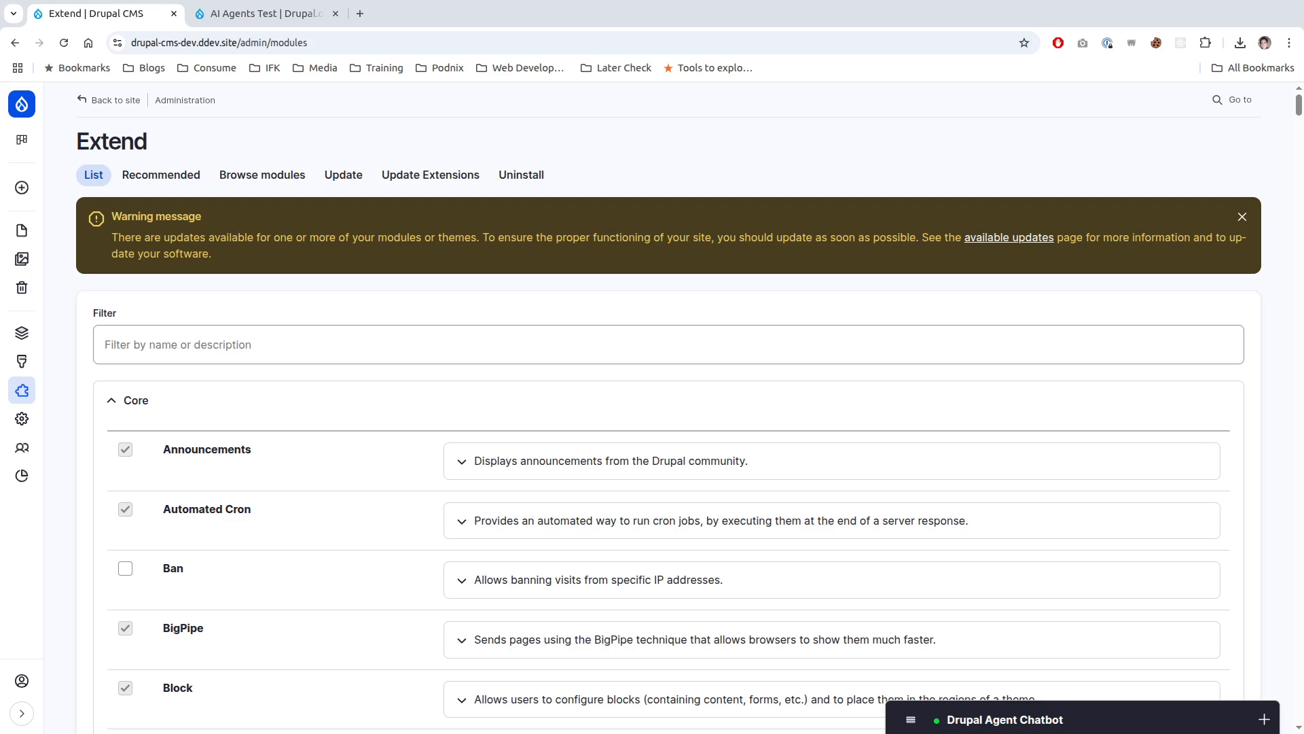
pyautogui.click(262, 13)
pyautogui.scroll(-3, 624, 522)
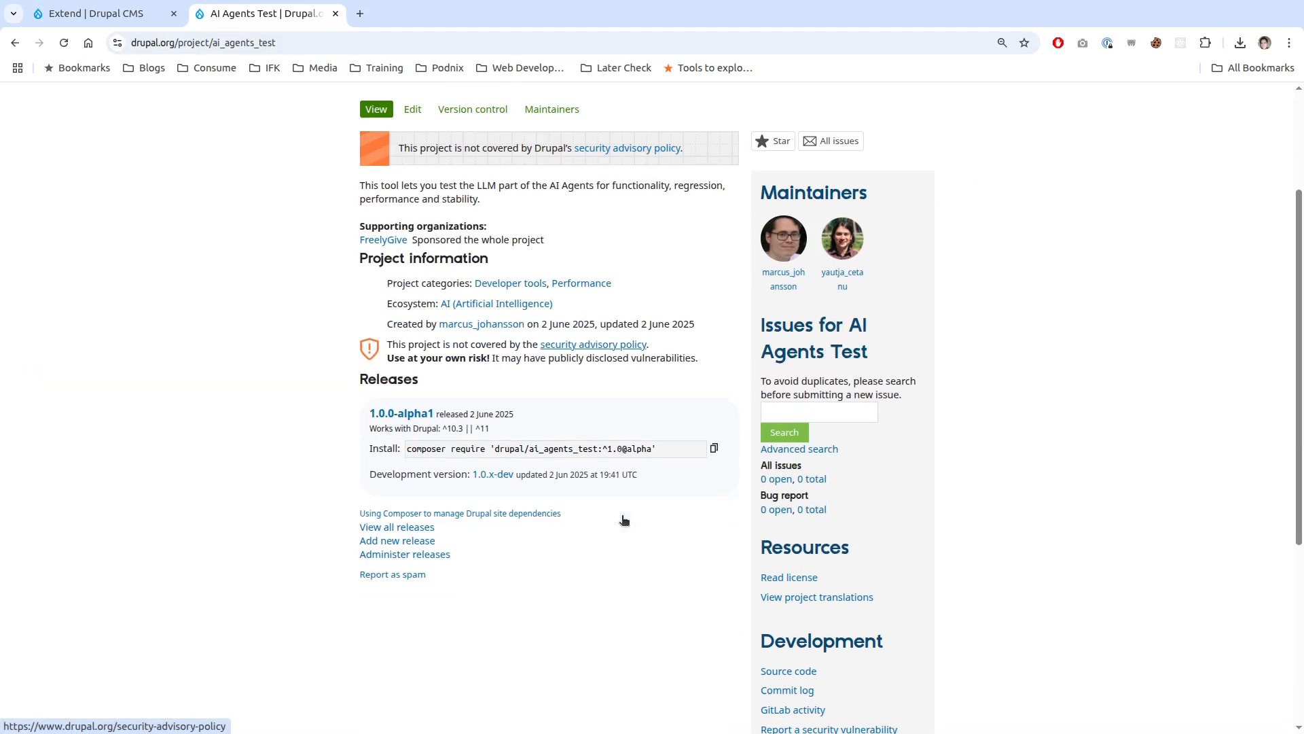
pyautogui.scroll(3, 445, 426)
pyautogui.click(108, 13)
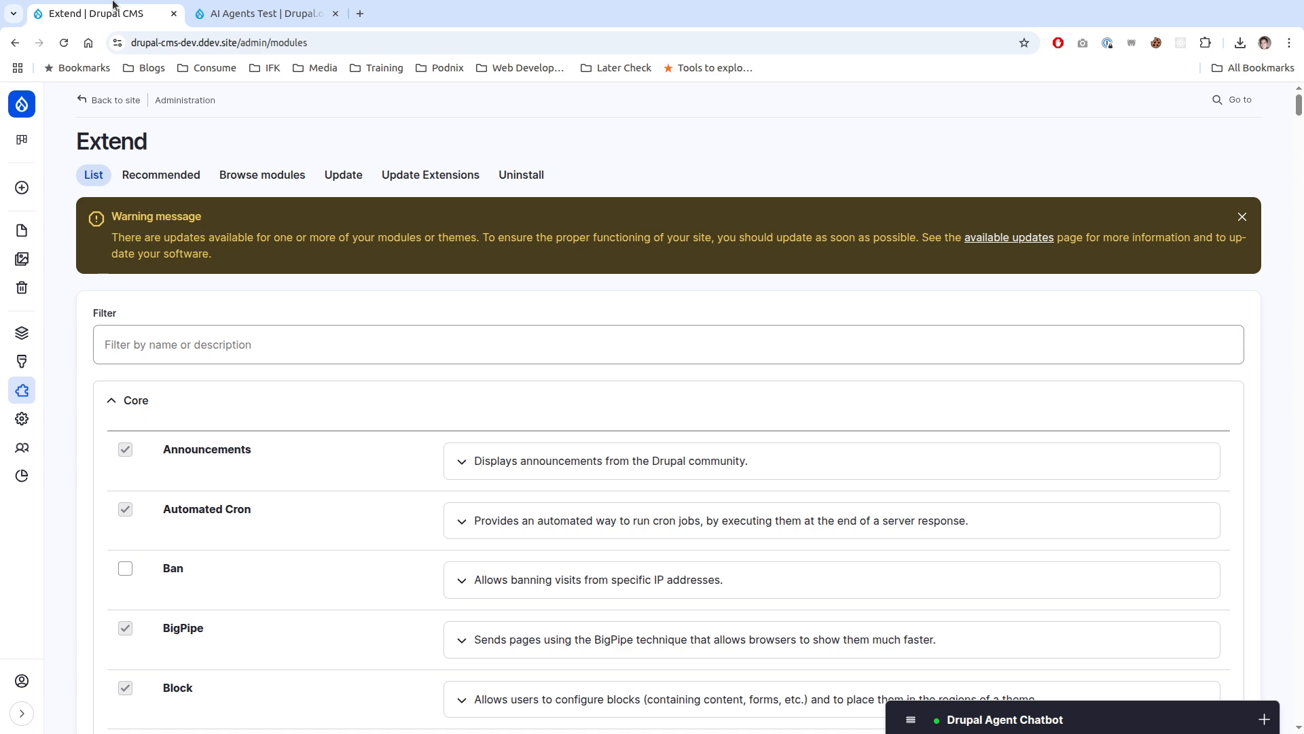
# Step: Filter the module list by "agents", install the experimental AI Agents Test module, and dismiss the resulting messages
pyautogui.click(292, 339)
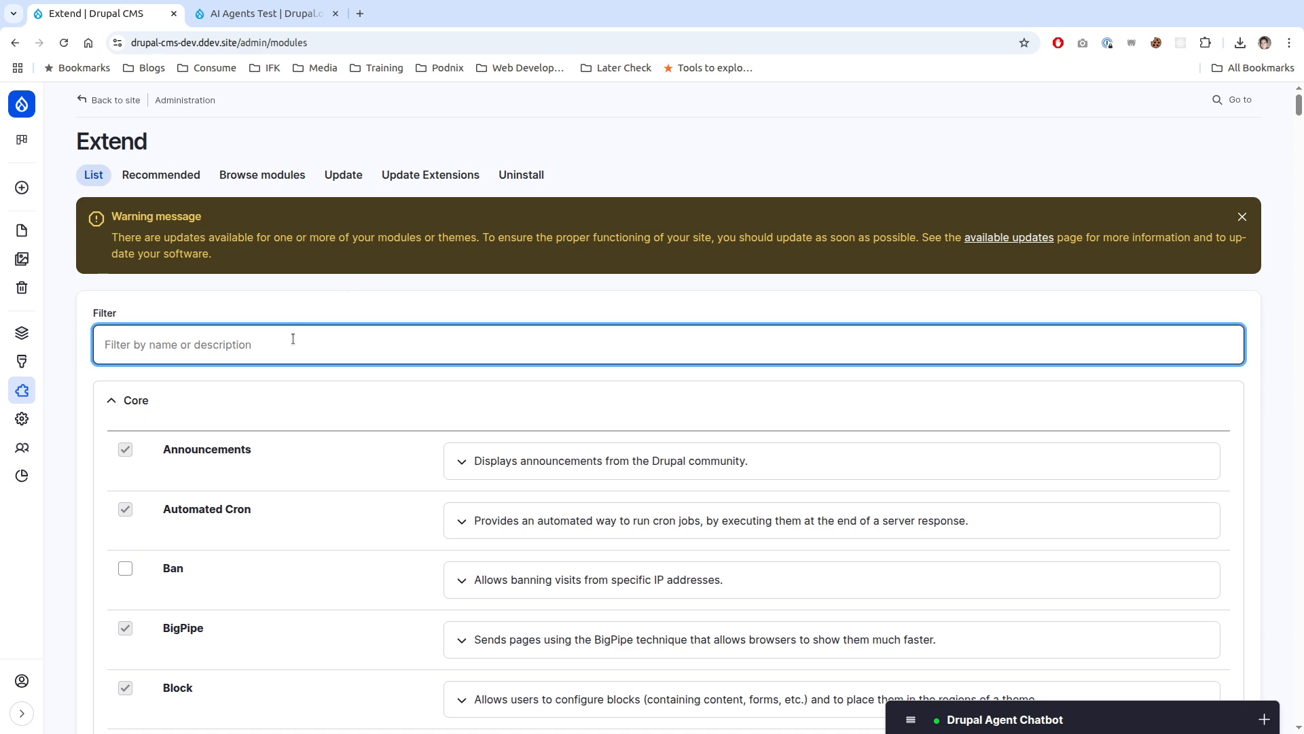
pyautogui.write('agents')
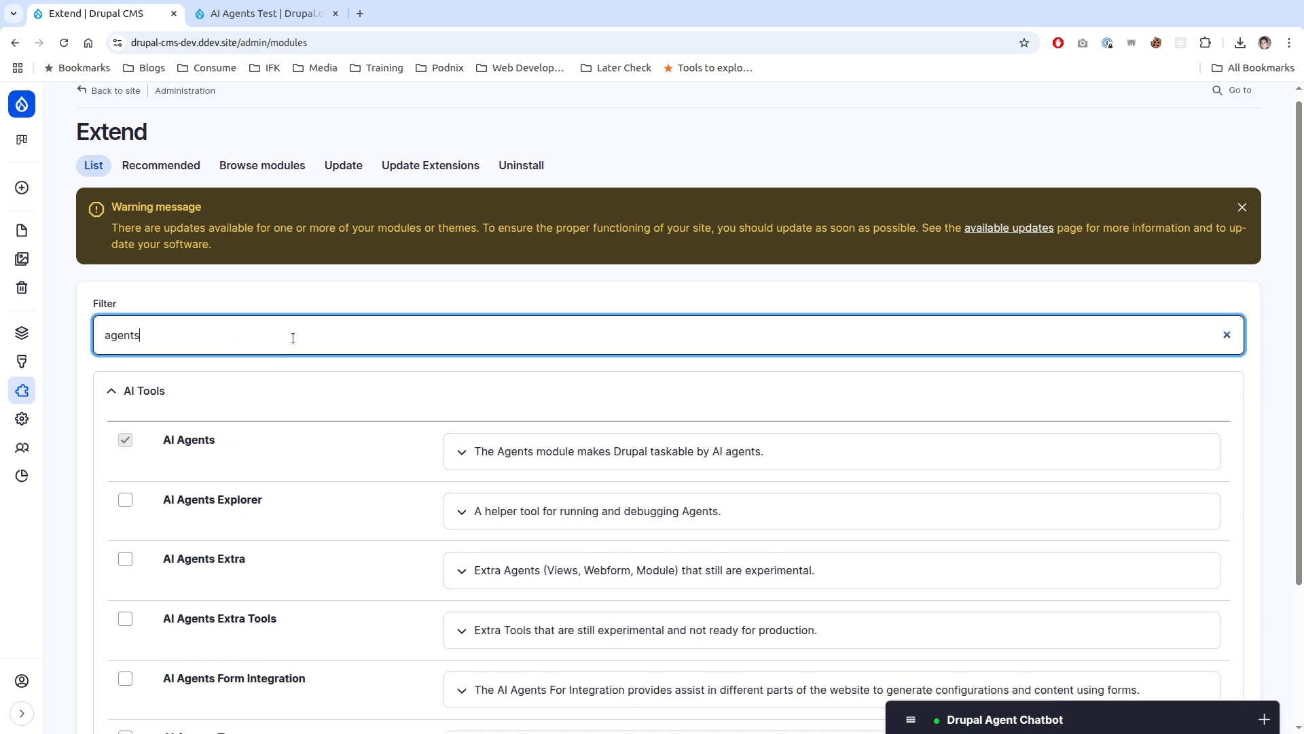
pyautogui.scroll(-3, 293, 337)
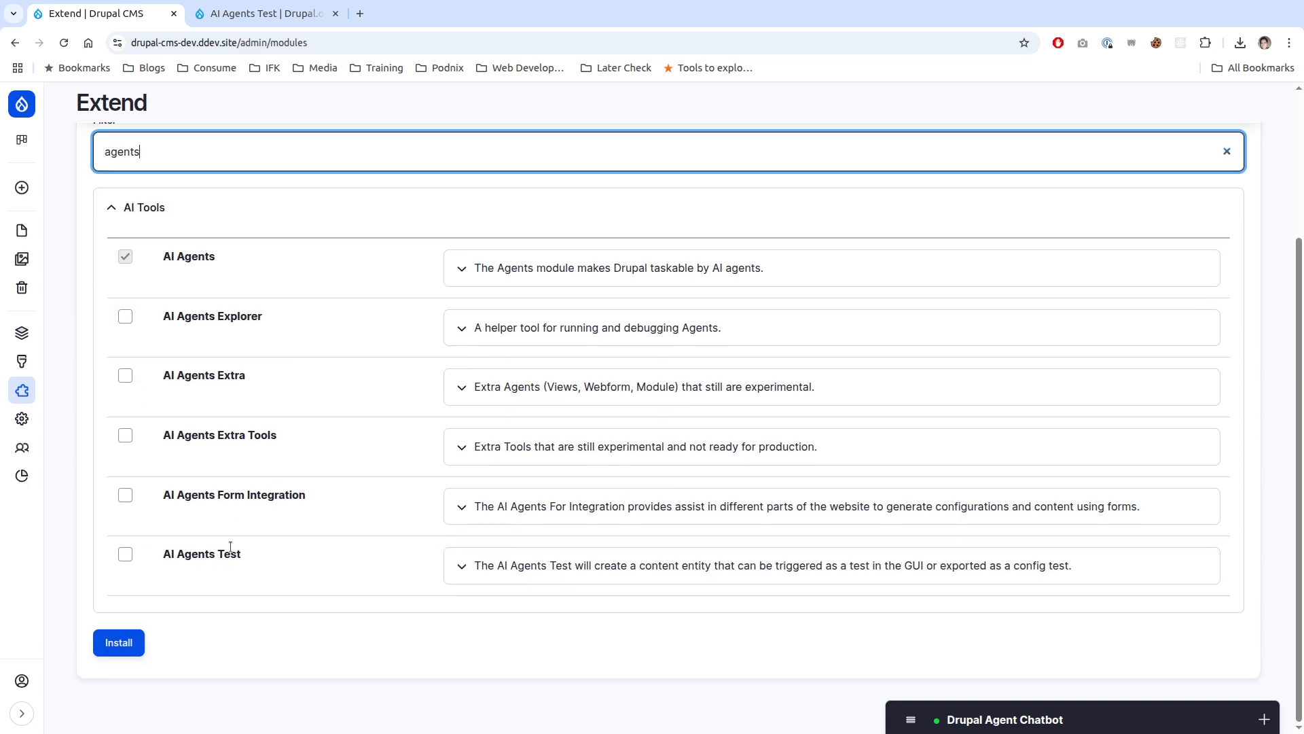
pyautogui.click(129, 555)
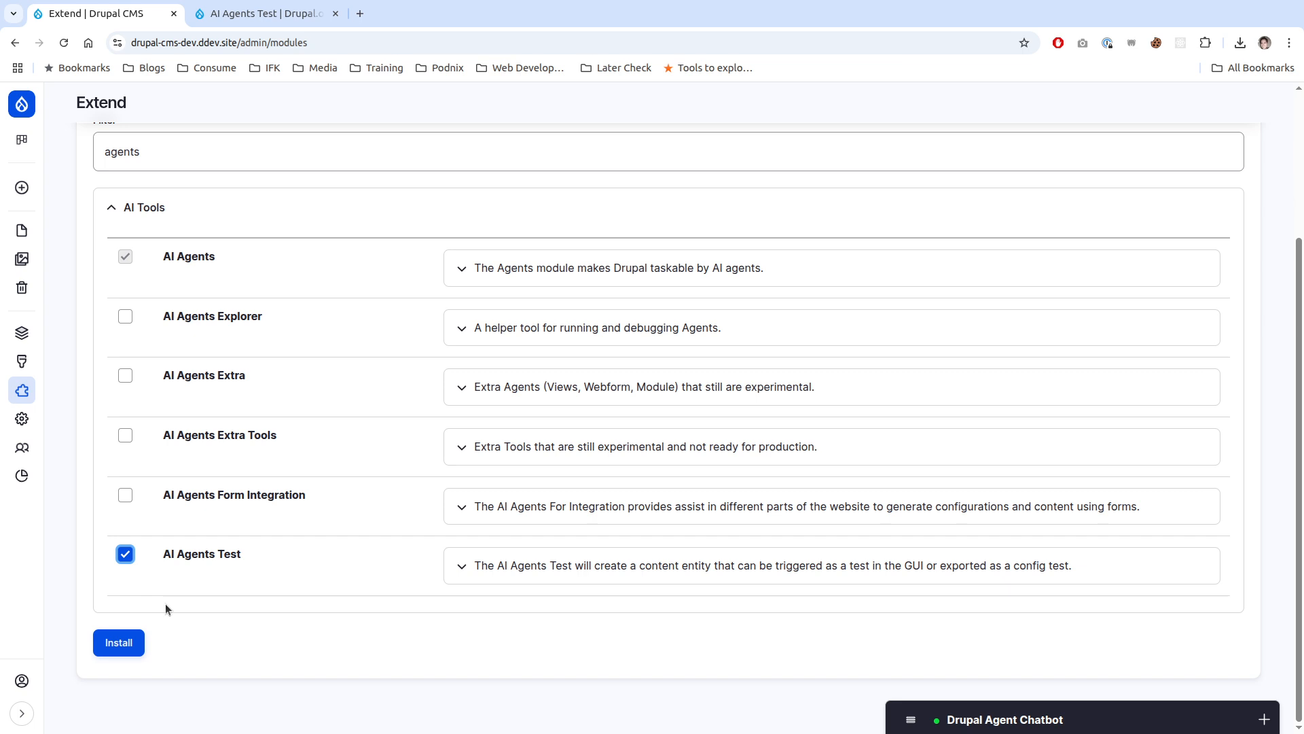
pyautogui.click(119, 643)
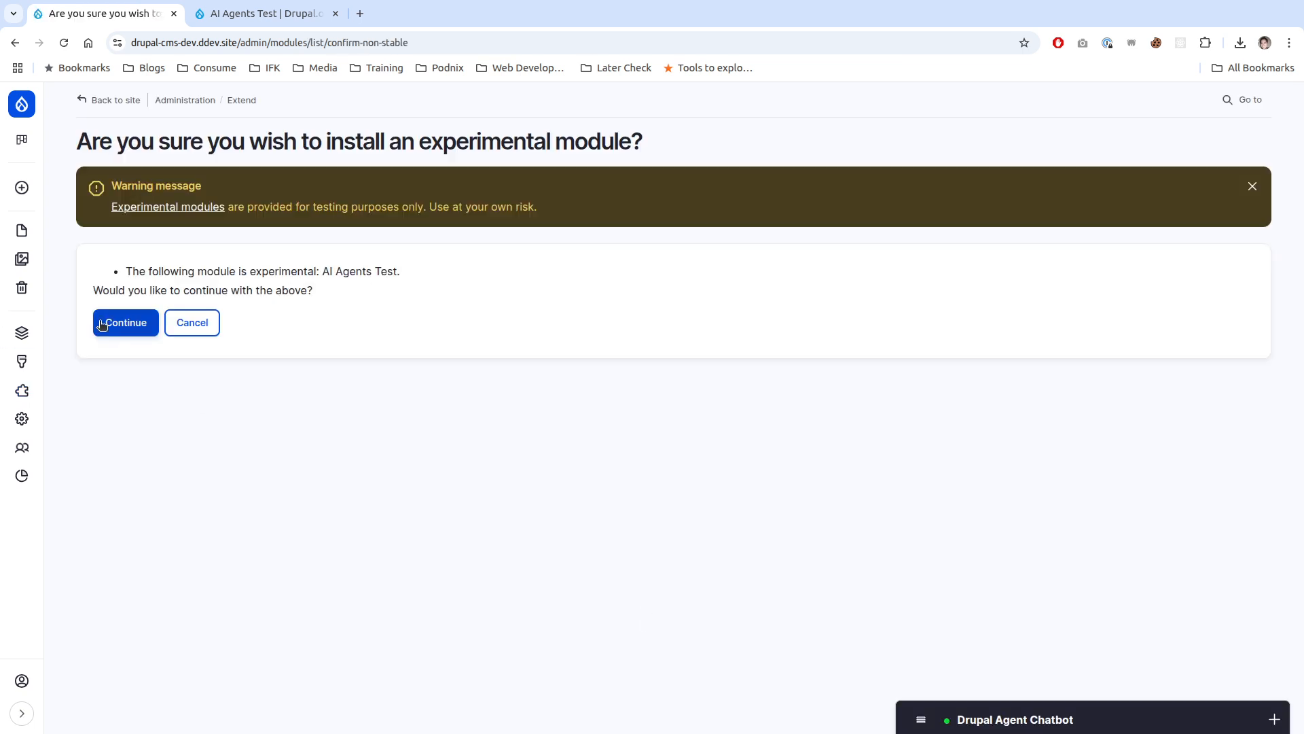
pyautogui.click(102, 324)
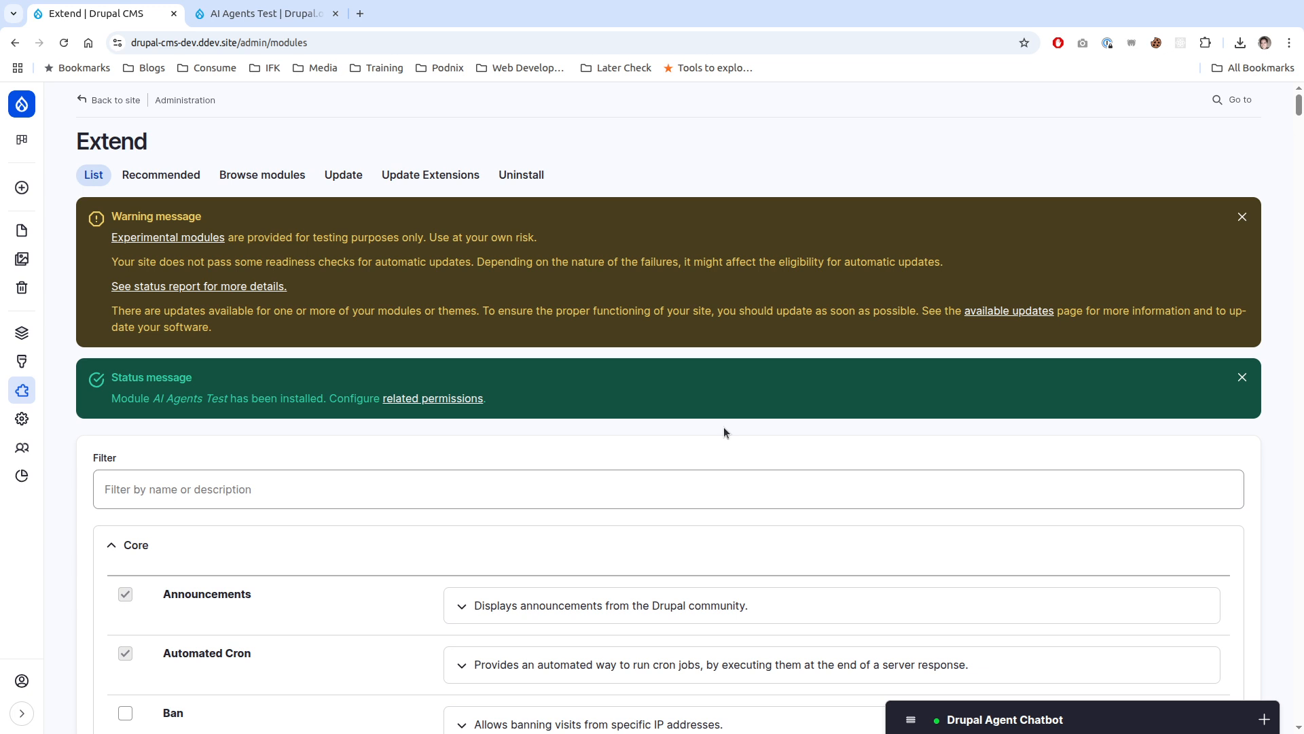
pyautogui.click(1242, 378)
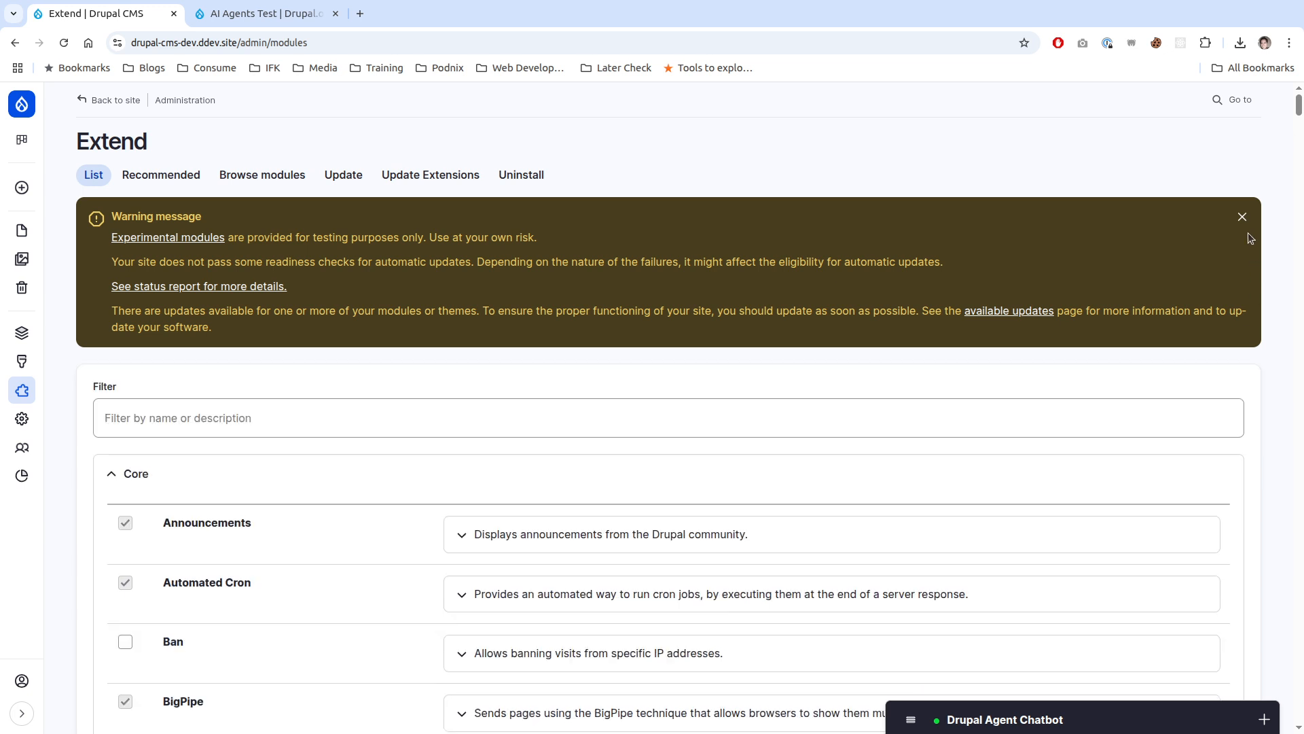
pyautogui.click(1243, 216)
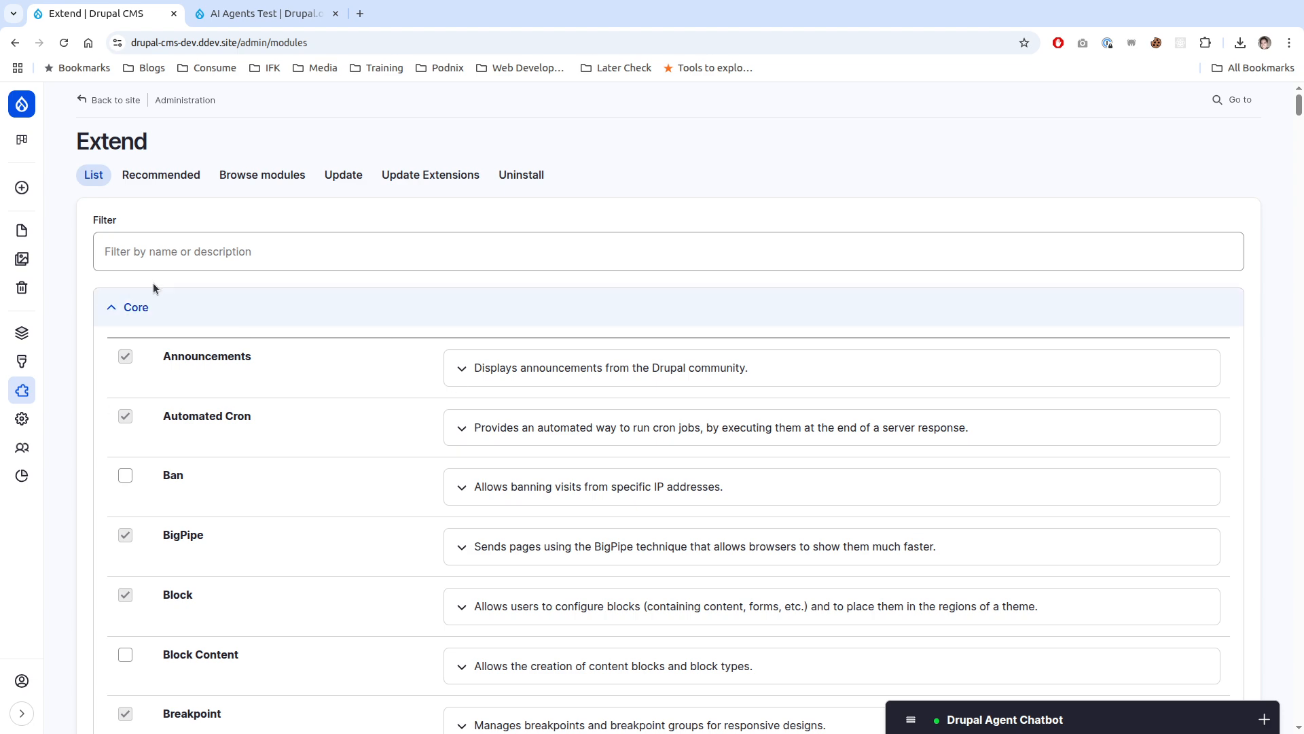
# Step: Open the site's Agent Tests listing under Content and start adding a new AI Agents Test
pyautogui.click(22, 230)
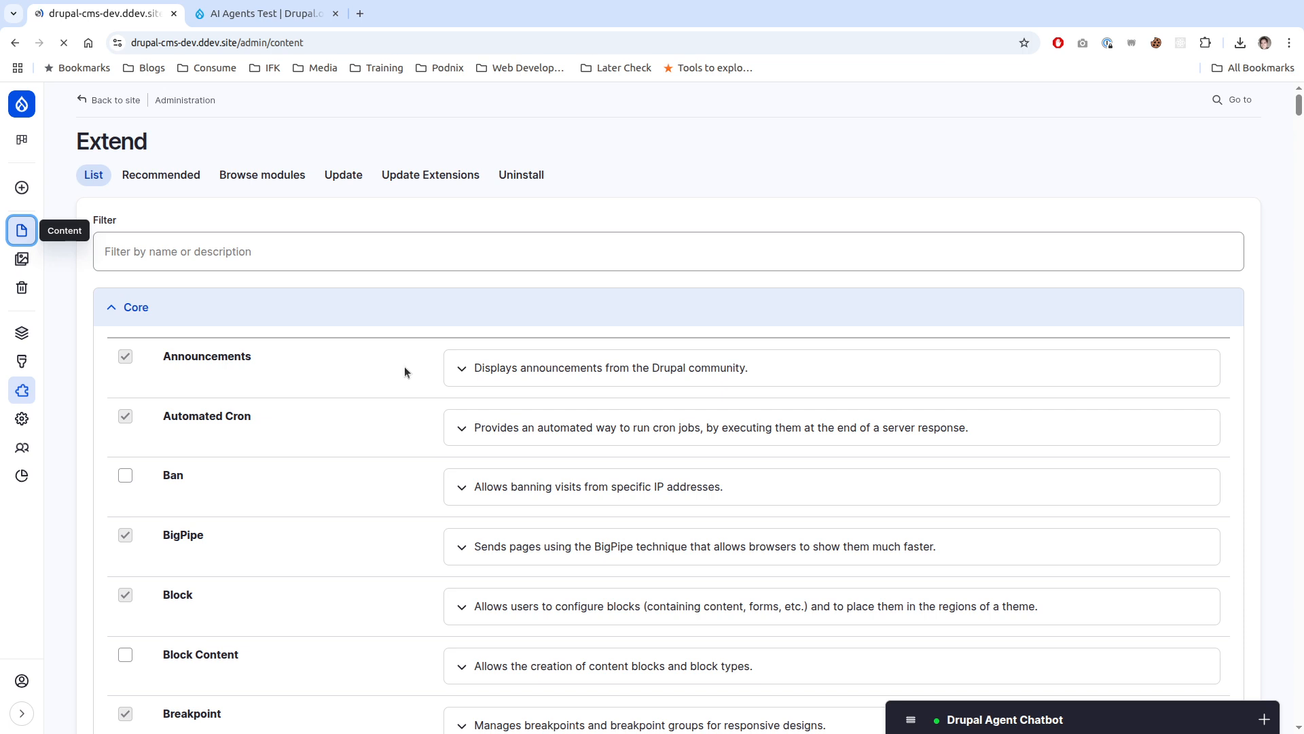
pyautogui.click(195, 178)
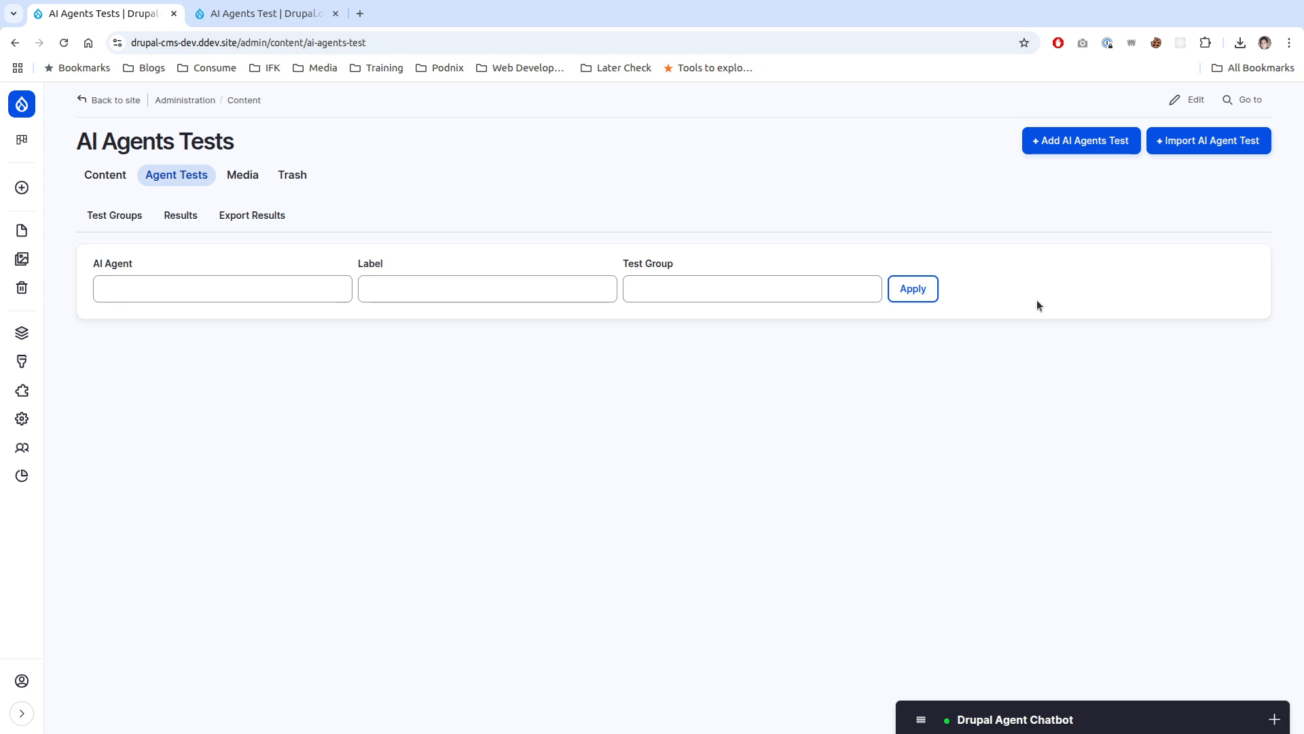
pyautogui.click(1073, 145)
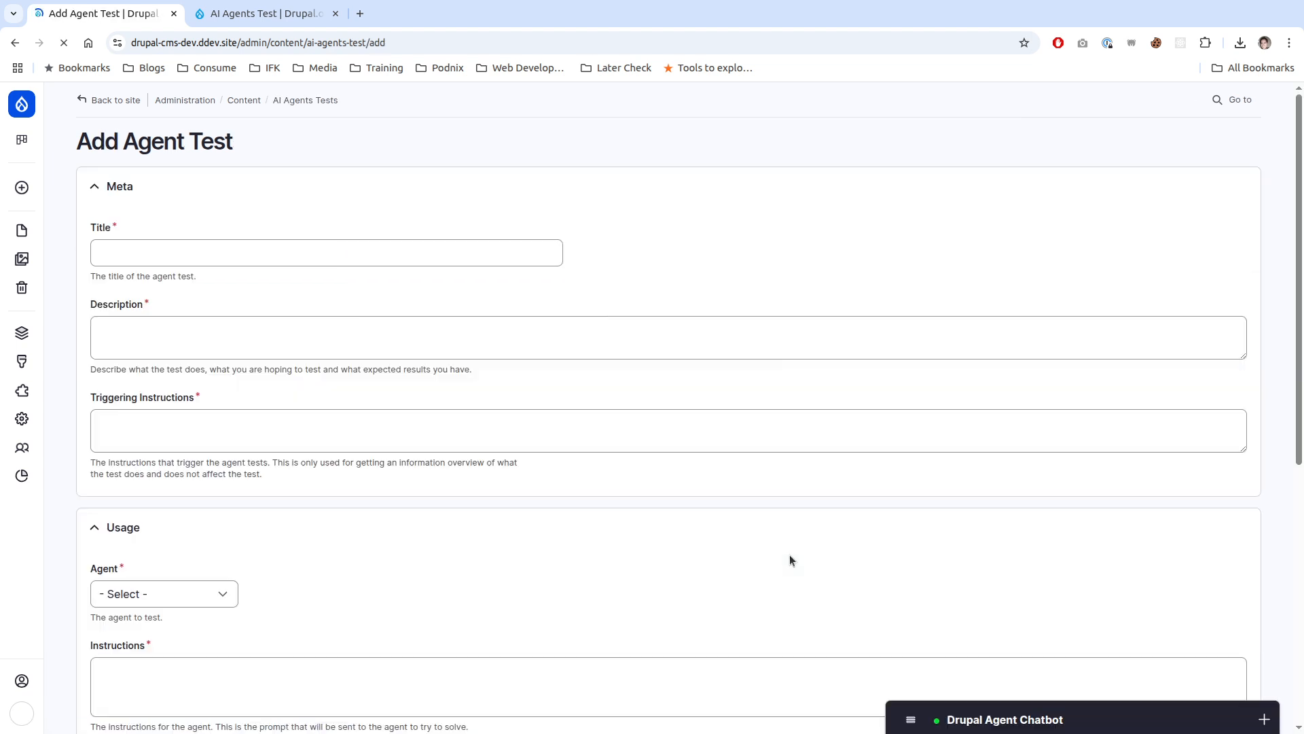
# Step: Set the agent of the new test to Content Type Agent
pyautogui.click(591, 431)
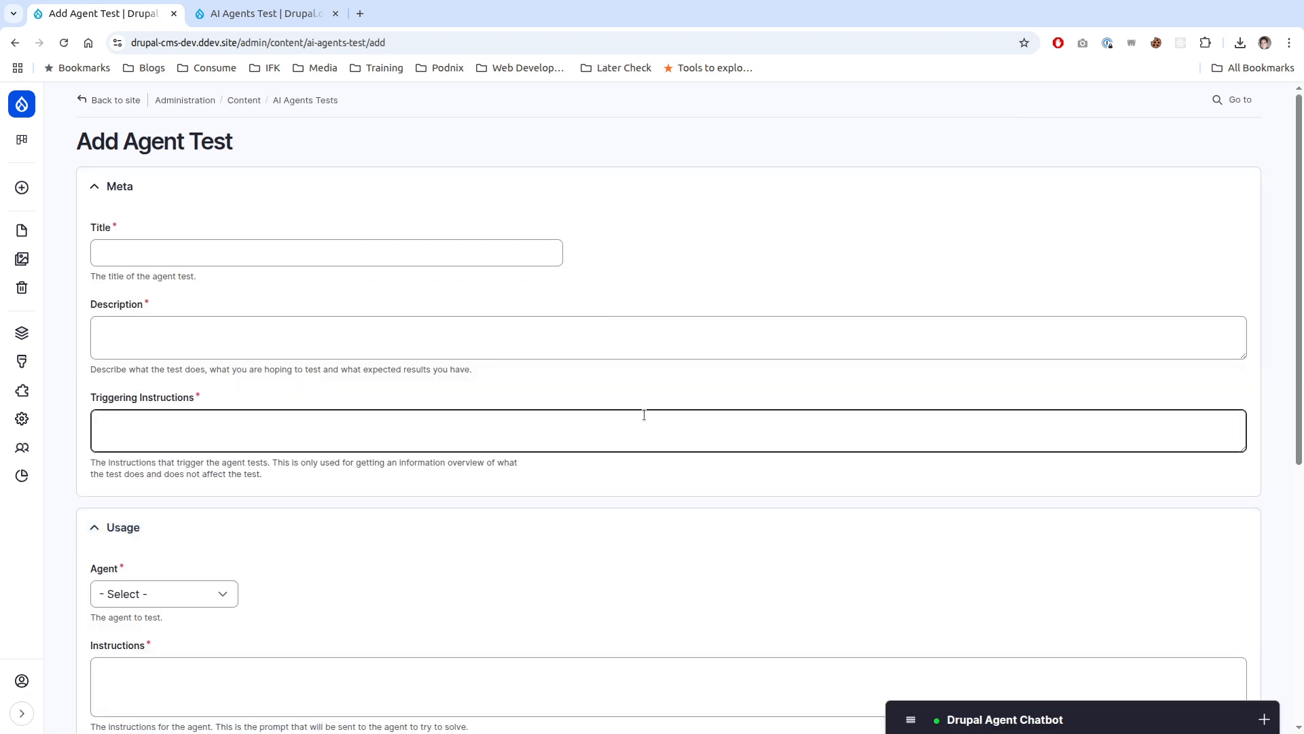
pyautogui.scroll(-4, 328, 444)
pyautogui.scroll(2, 295, 482)
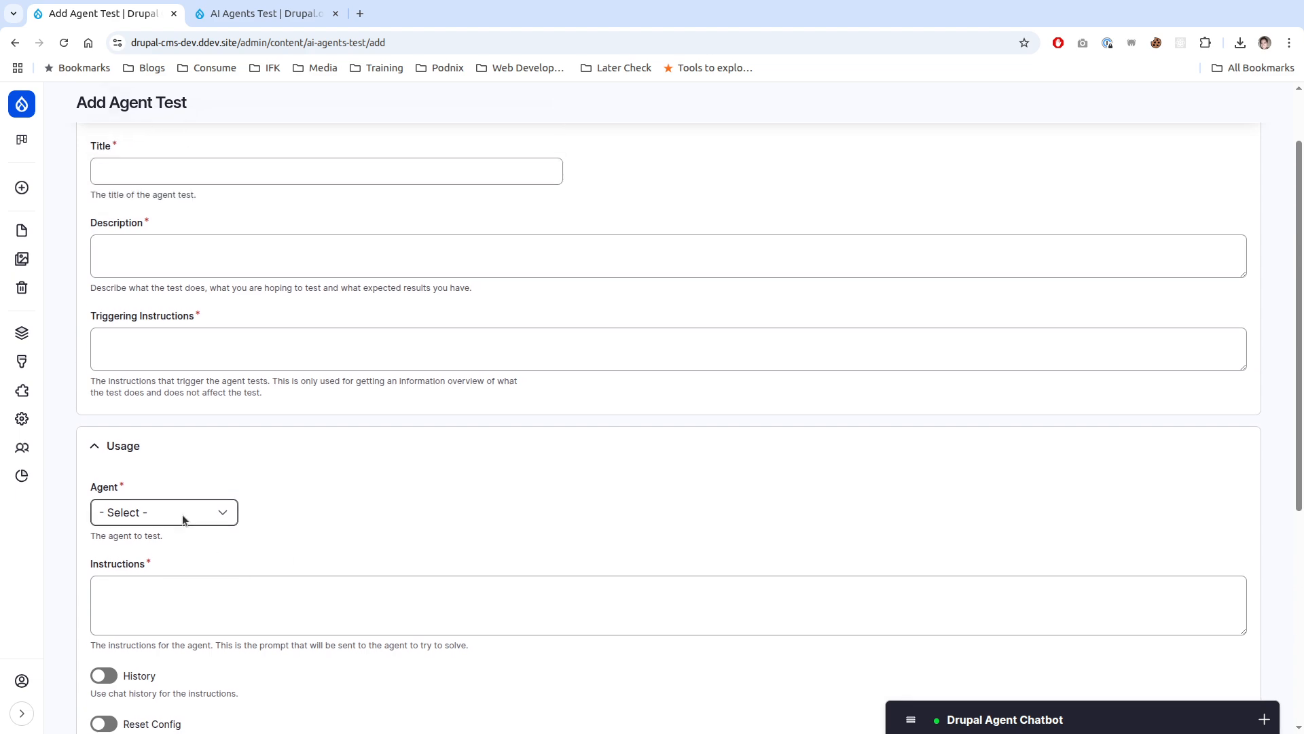
pyautogui.click(214, 516)
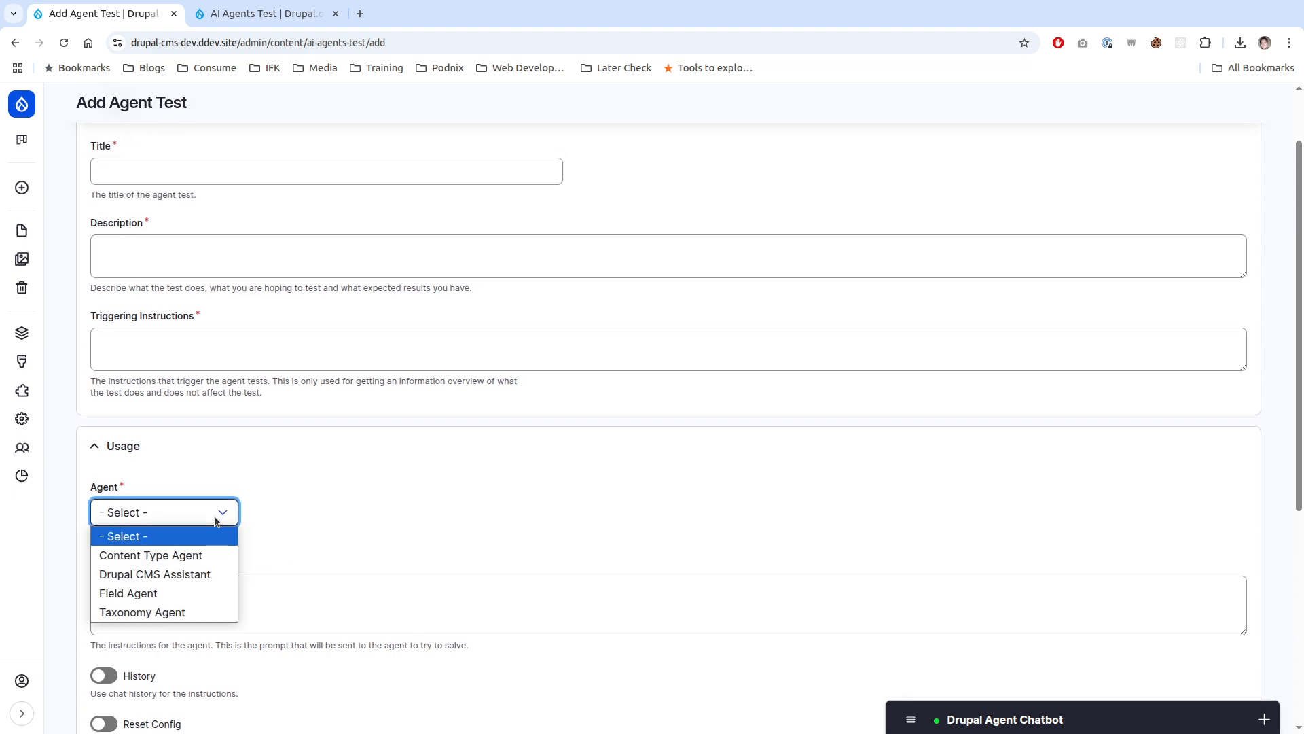
pyautogui.click(204, 551)
# Step: Title the agent test "Is the content type basic page sticky"
pyautogui.scroll(2, 271, 498)
pyautogui.click(251, 252)
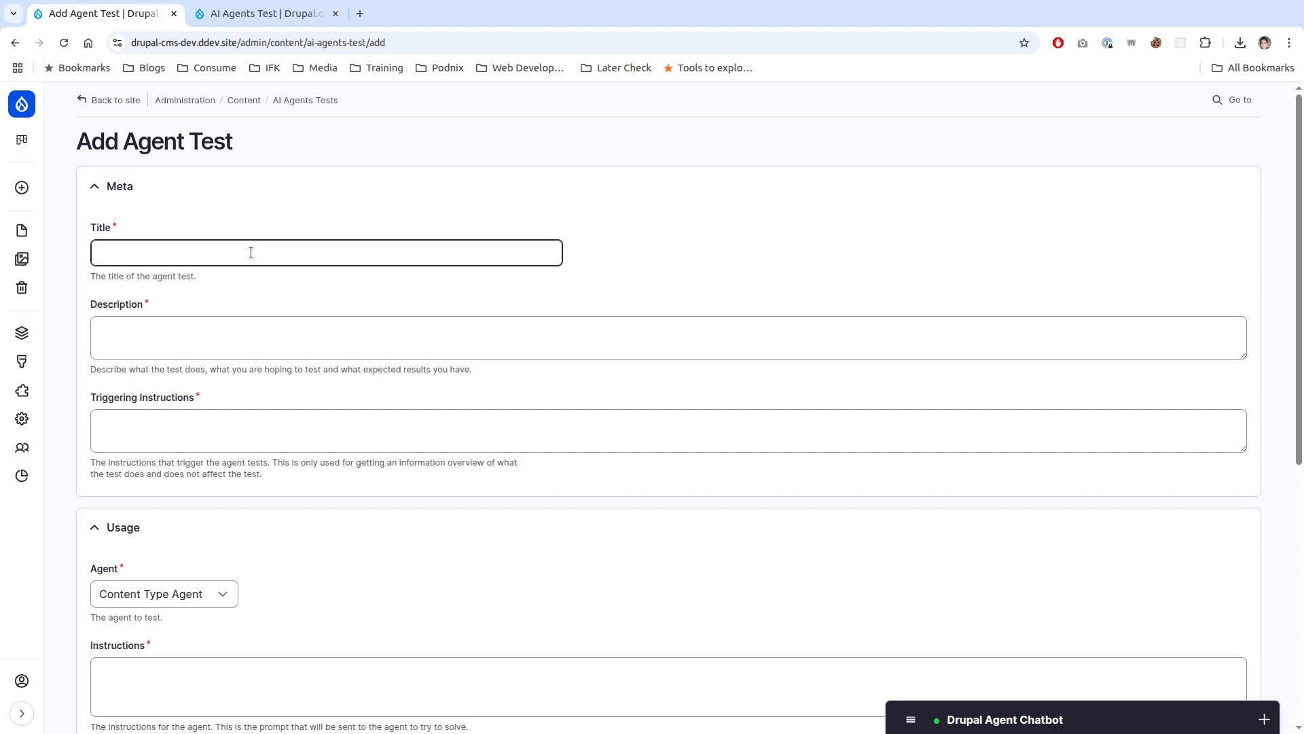
pyautogui.click(251, 252)
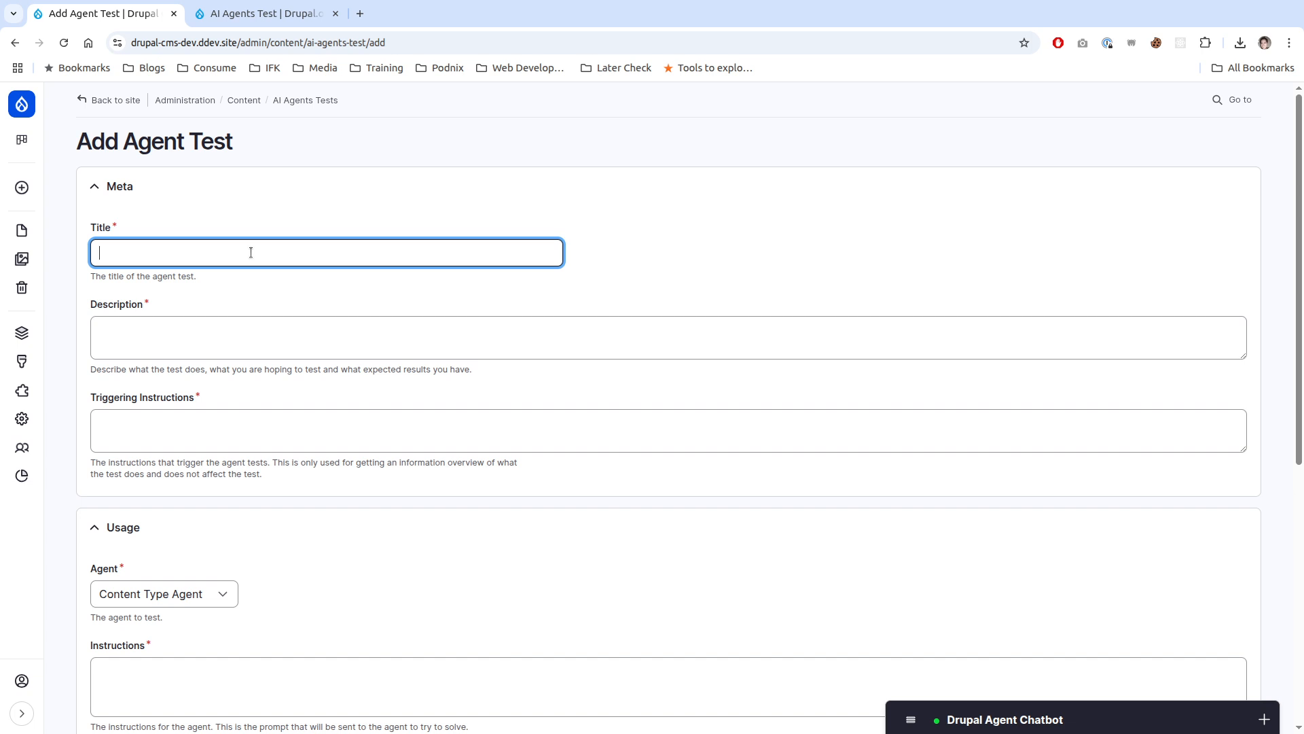
pyautogui.write('Is the content type basic page sticky')
pyautogui.press('Tab')
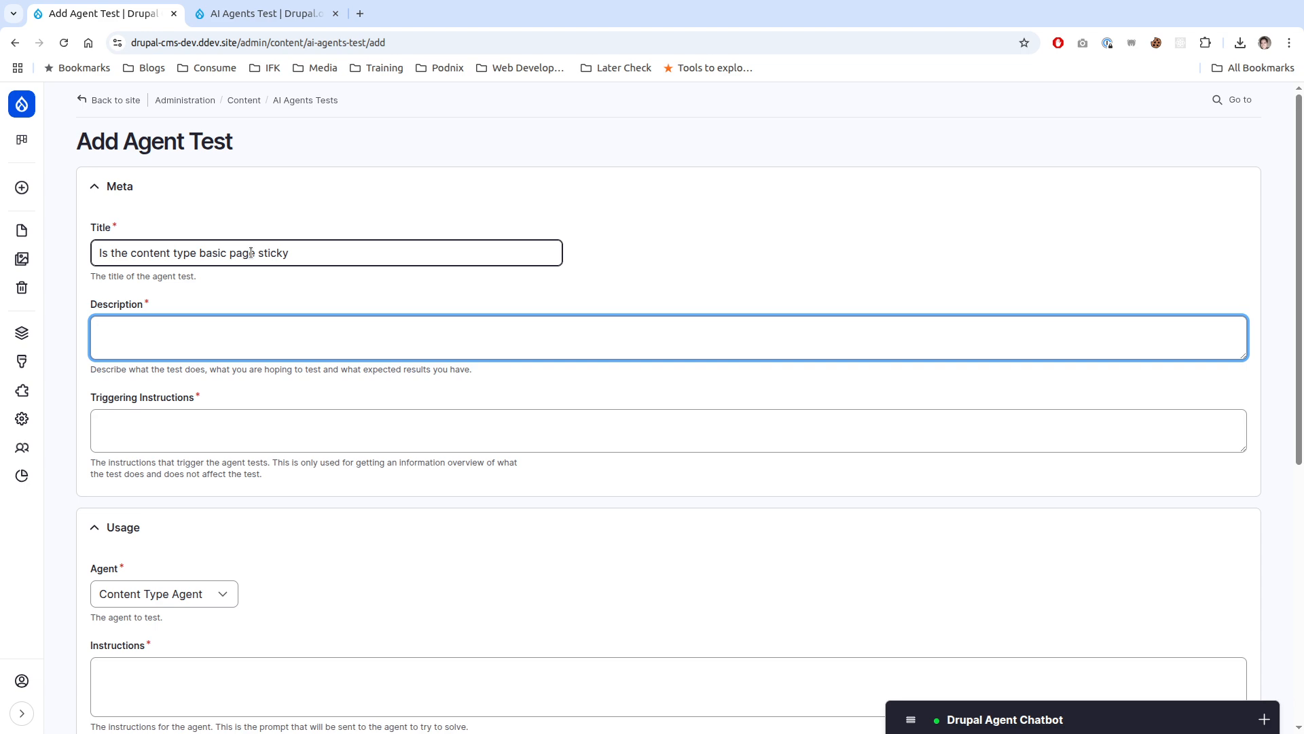
# Step: Enter the description "This will ask the content type agent if the basic page is sticky by default. Success should be that its not sticky by default."
pyautogui.write('This will ask the content type ag')
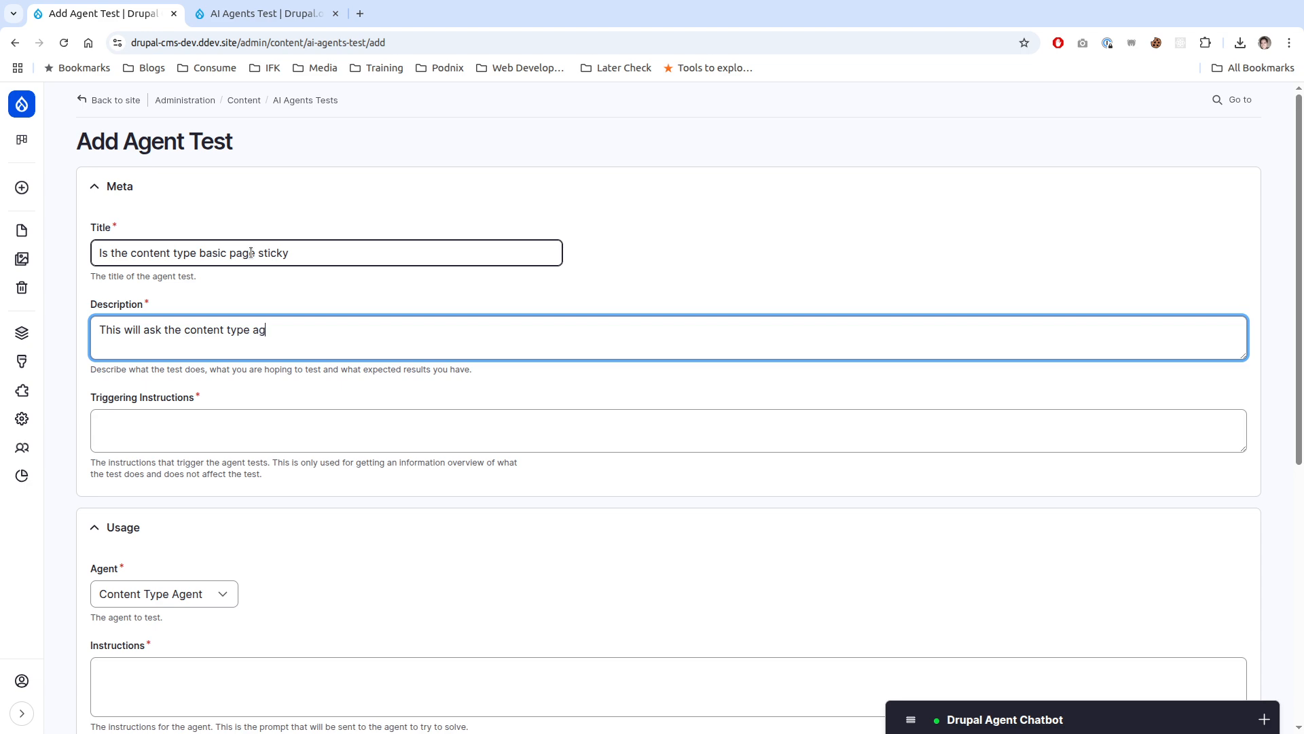
pyautogui.write('ent if the basic page is sticky ')
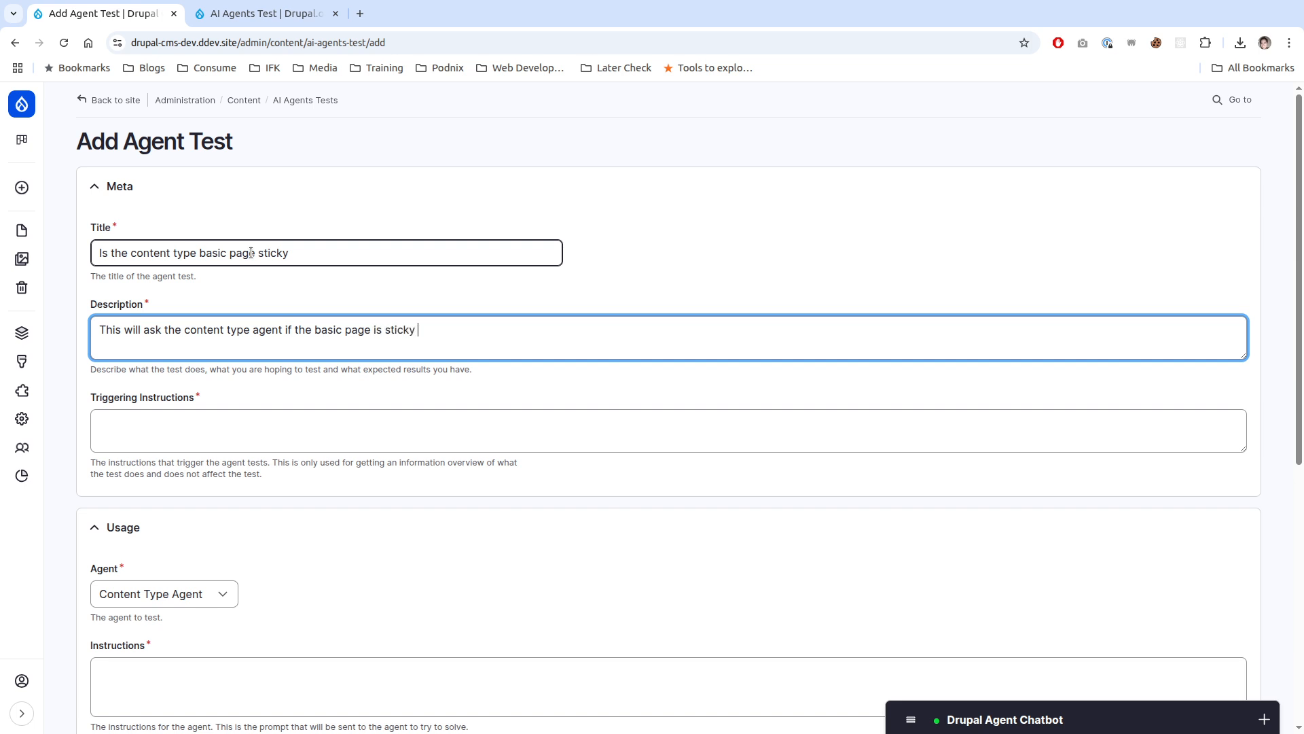
pyautogui.write('by default. Success should be that it')
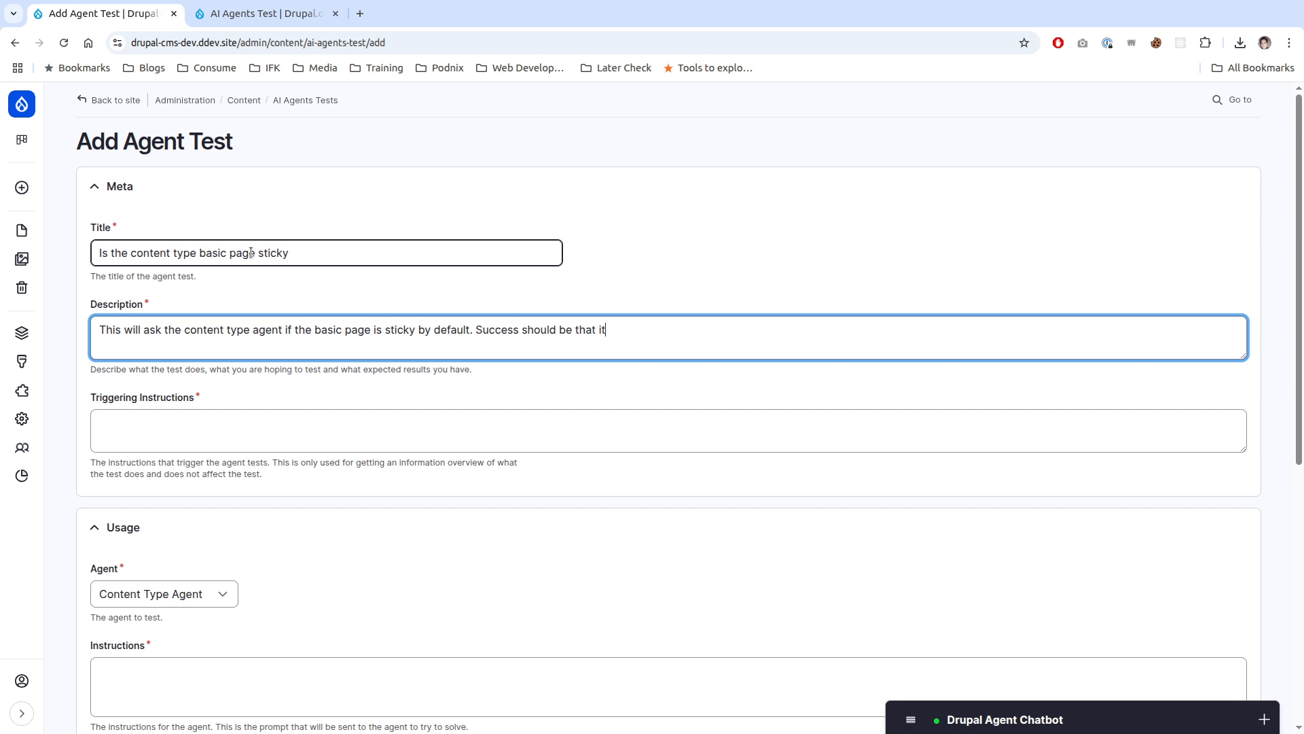
pyautogui.write('s not sticky by default.')
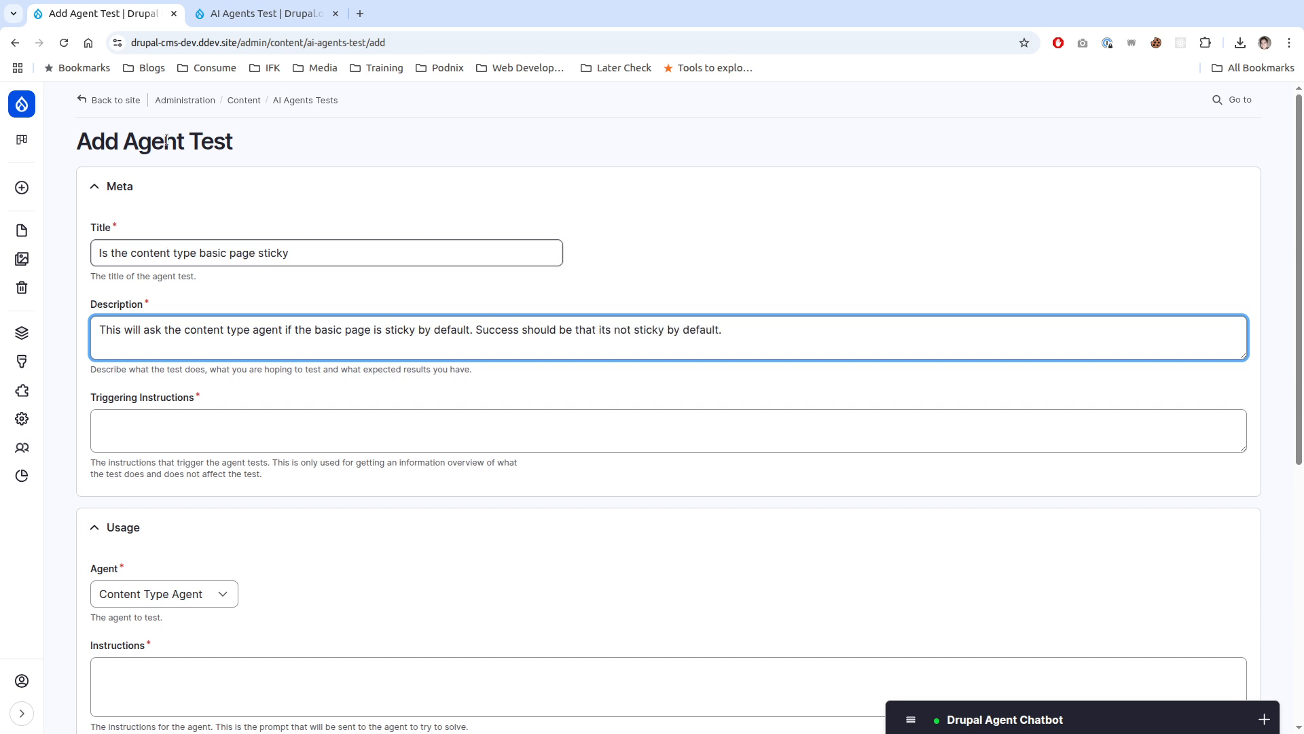
# Step: Check the Sticky at top of lists default in the Basic page content type's publishing options, and return to the Add Agent Test form
pyautogui.moveTo(29, 328)
pyautogui.click(131, 170)
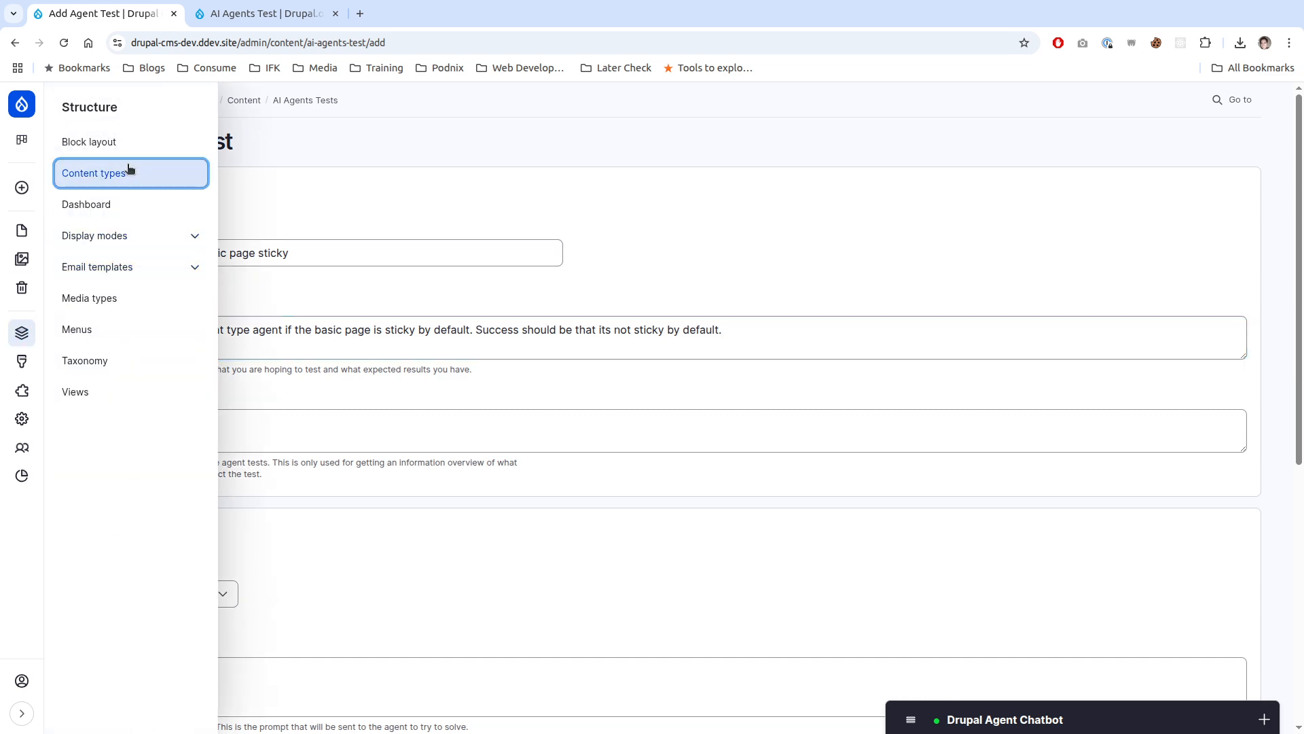
pyautogui.hotkey('ctrl', 'Tab')
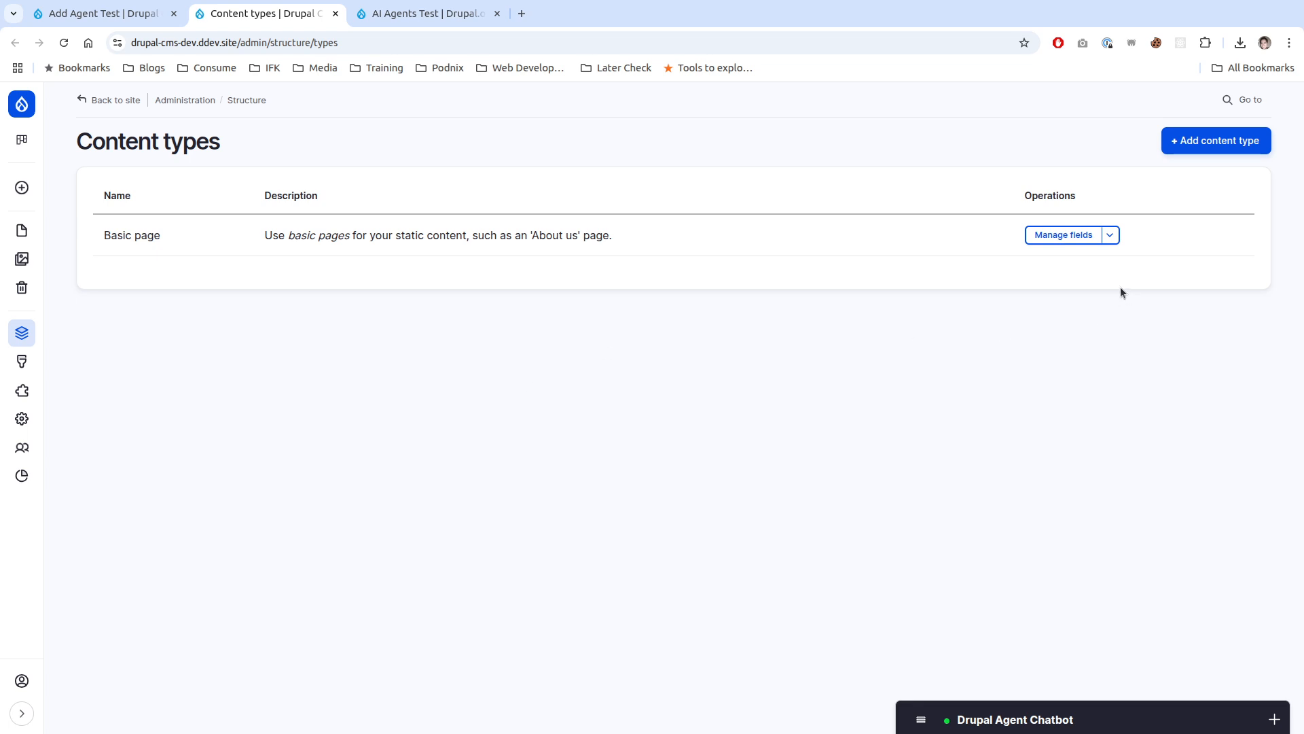
pyautogui.click(1070, 236)
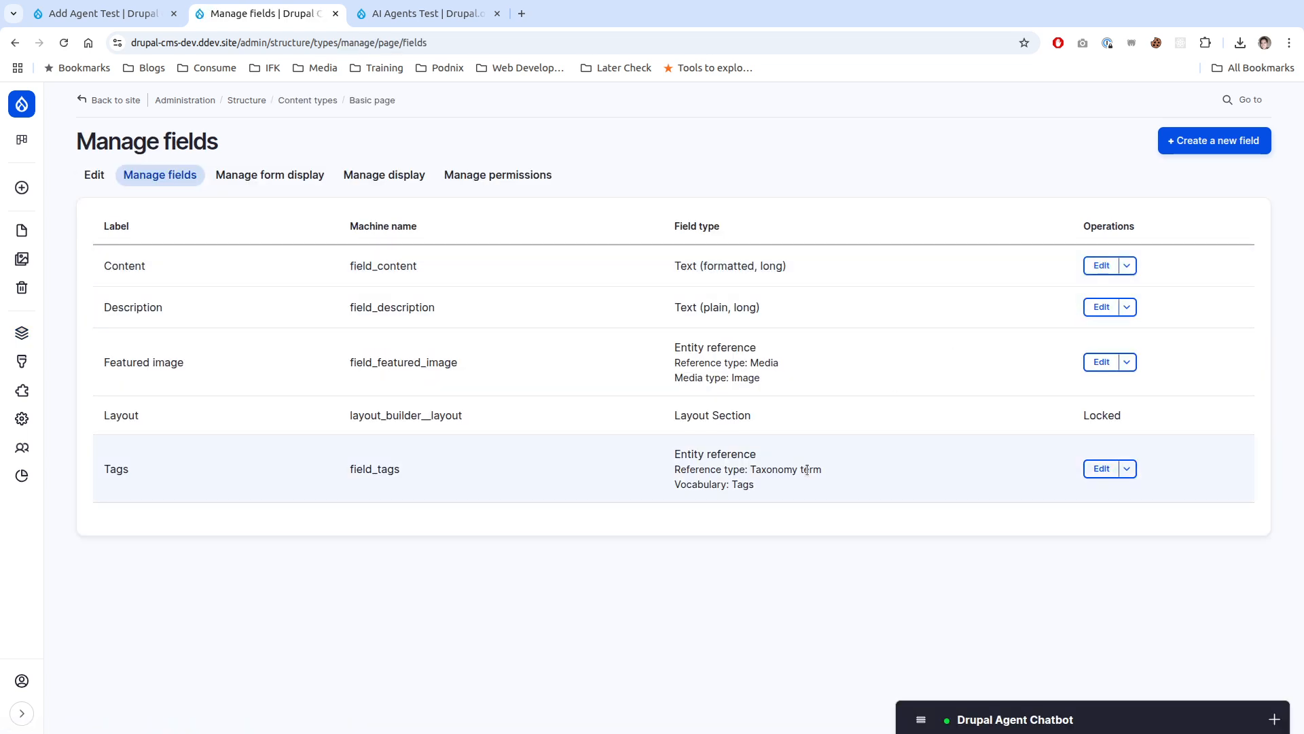
pyautogui.click(102, 176)
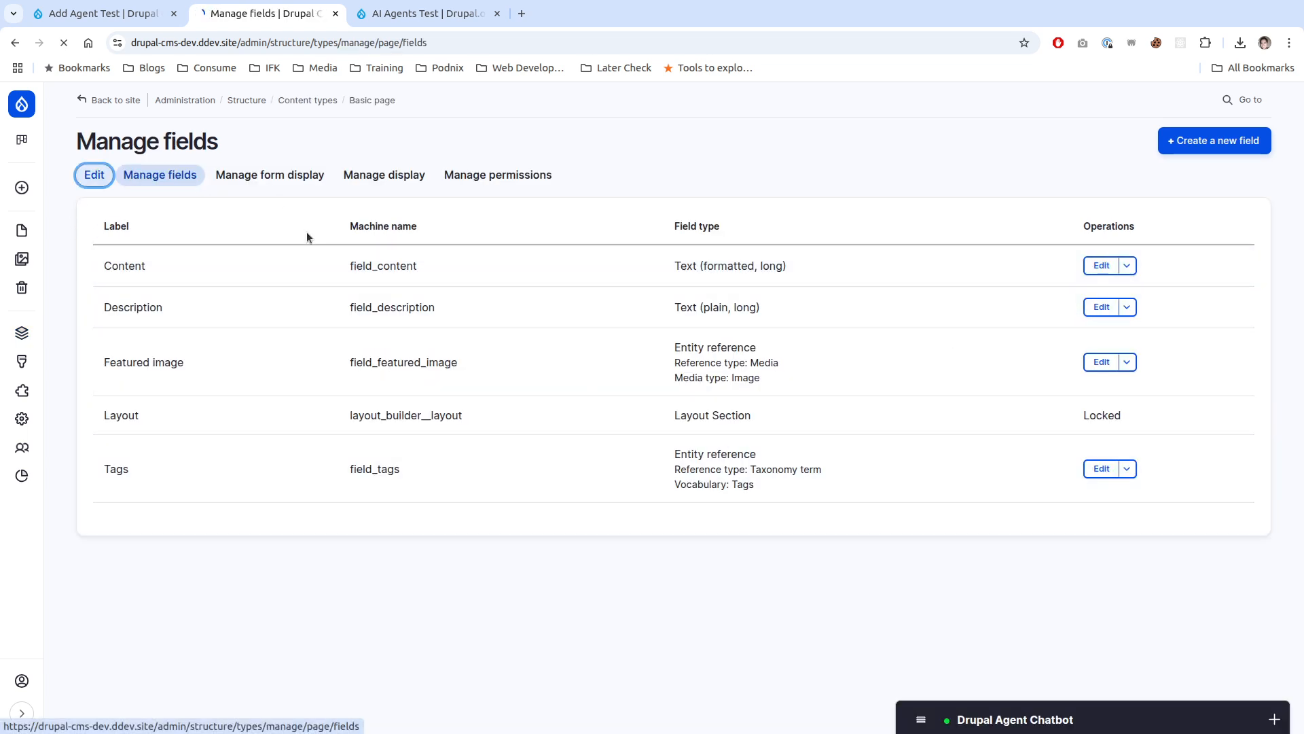
pyautogui.scroll(-4, 411, 267)
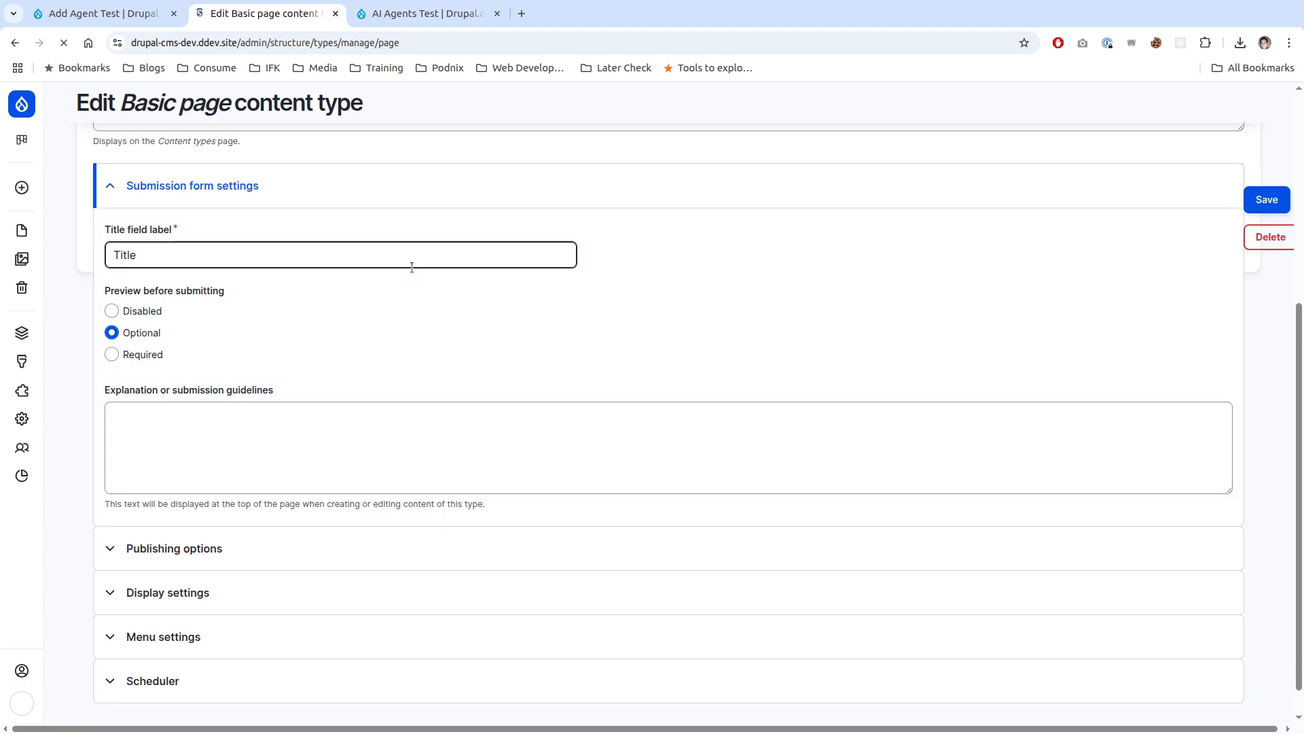
pyautogui.scroll(-2, 411, 268)
pyautogui.click(236, 386)
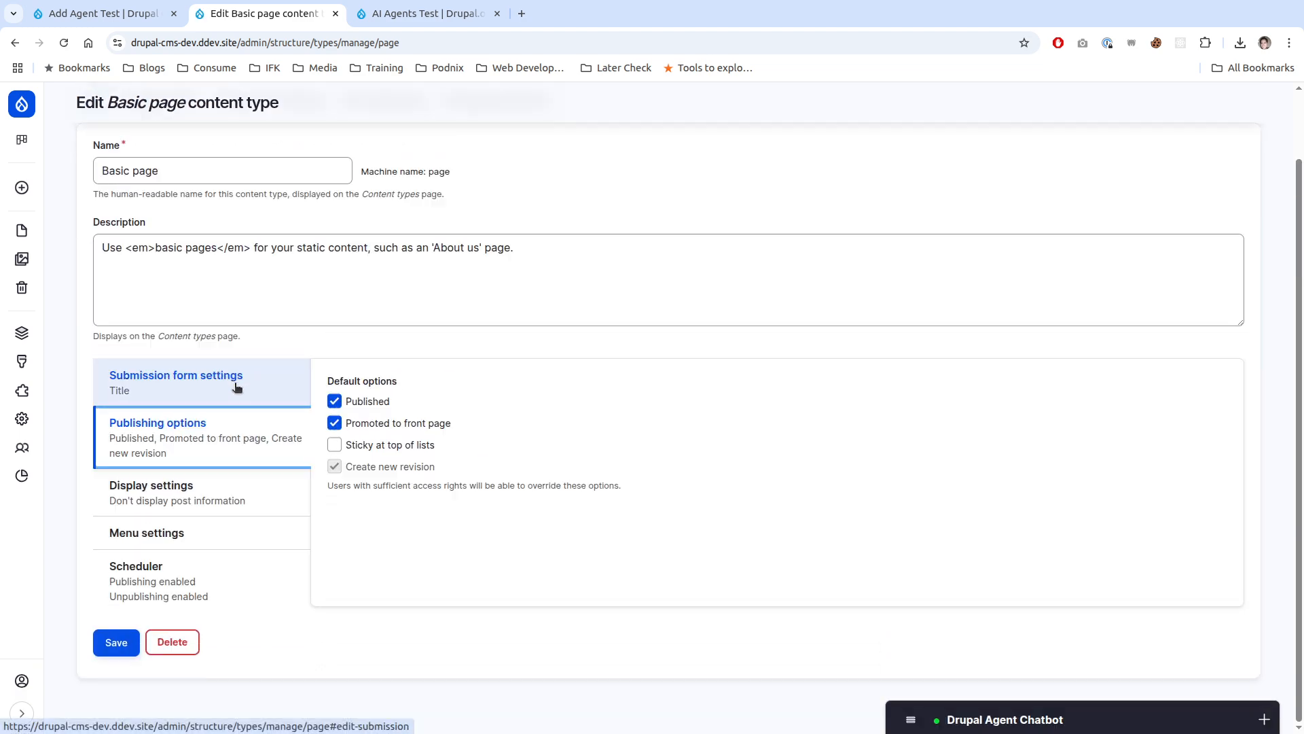
pyautogui.click(336, 14)
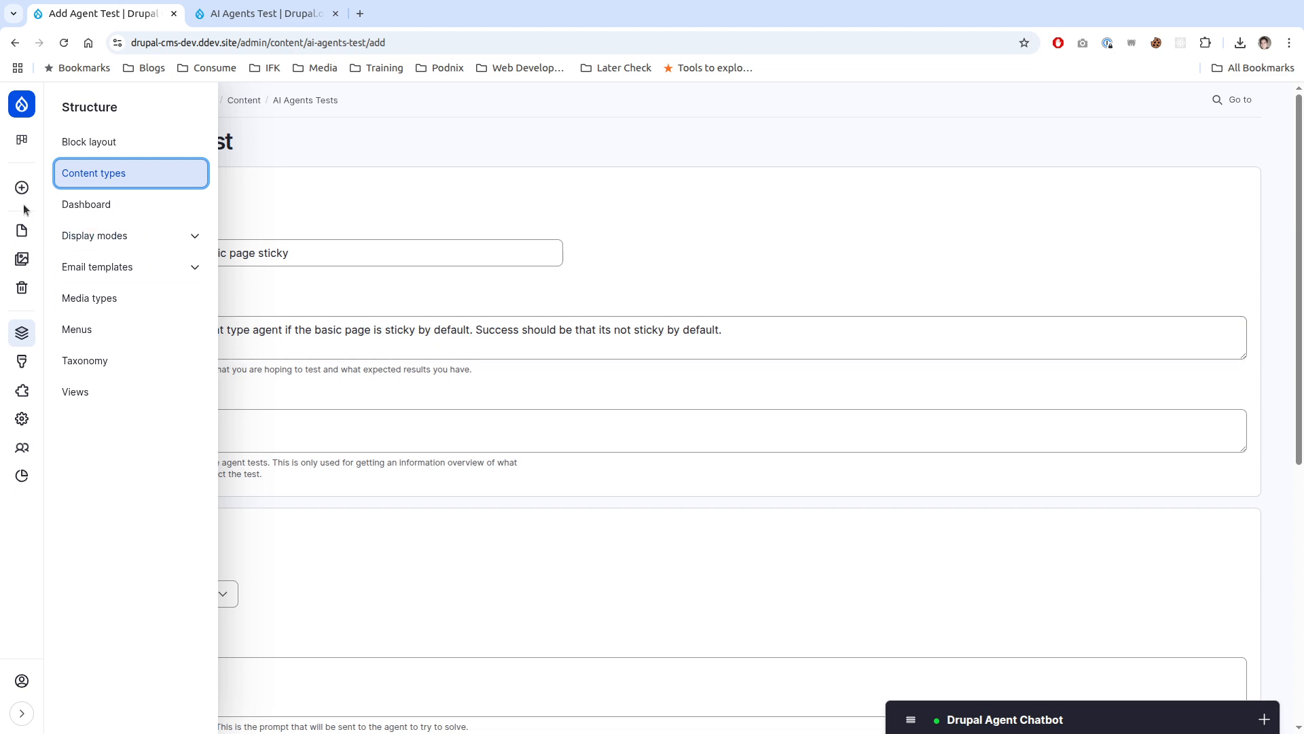
pyautogui.click(687, 335)
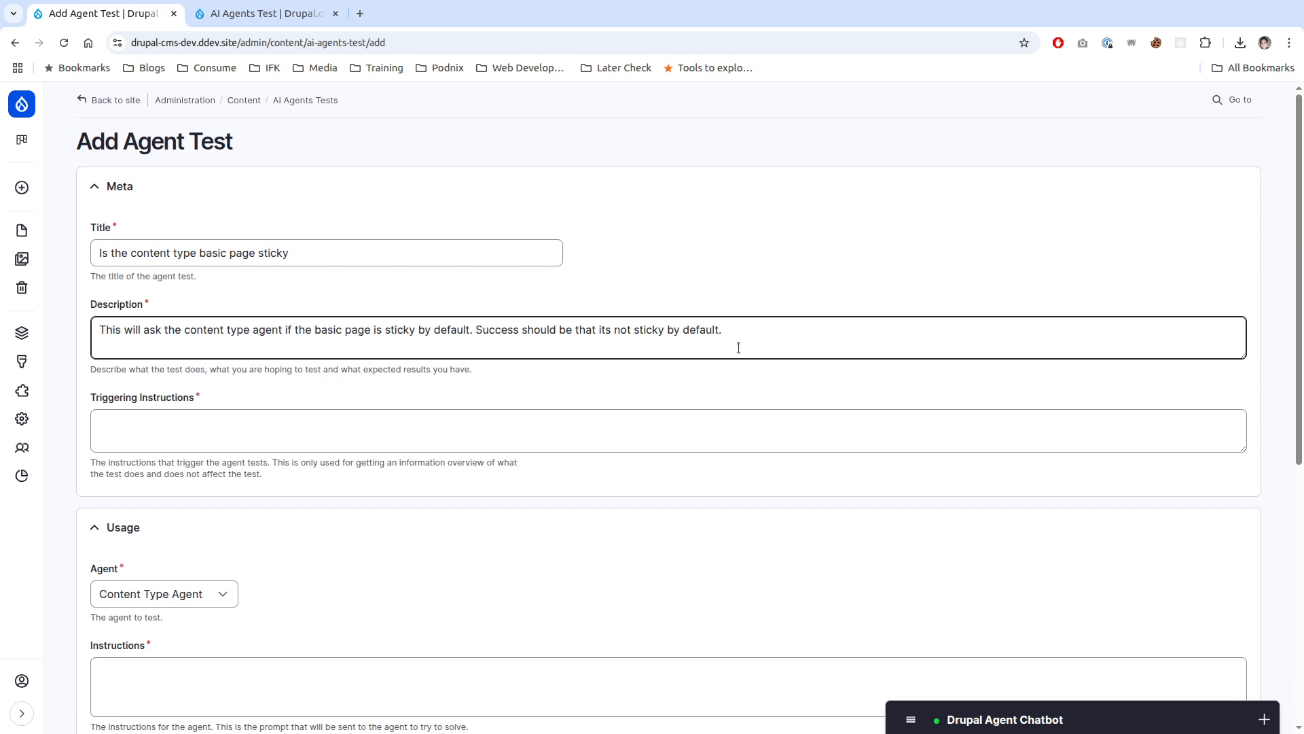
# Step: Enter "Is the basic page sticky by default?" as the triggering instructions of the agent test
pyautogui.click(471, 431)
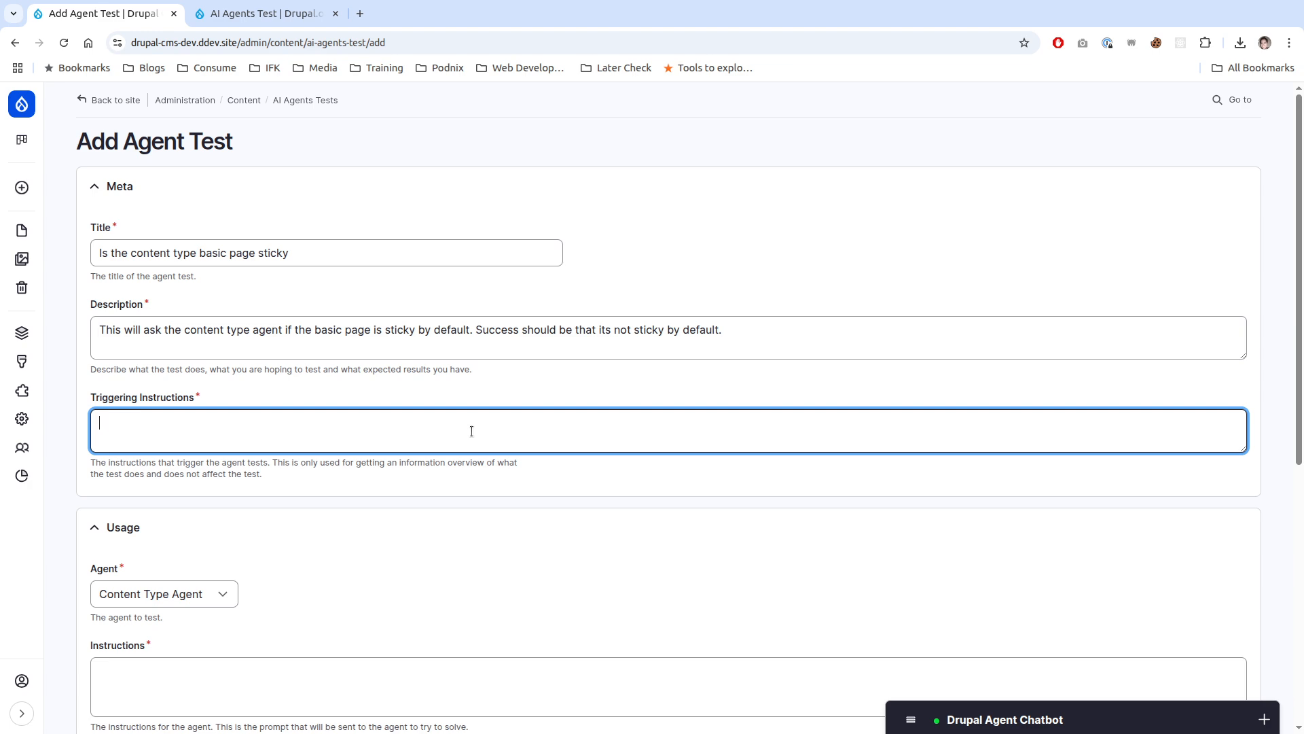
pyautogui.scroll(-3, 500, 378)
pyautogui.scroll(2, 242, 294)
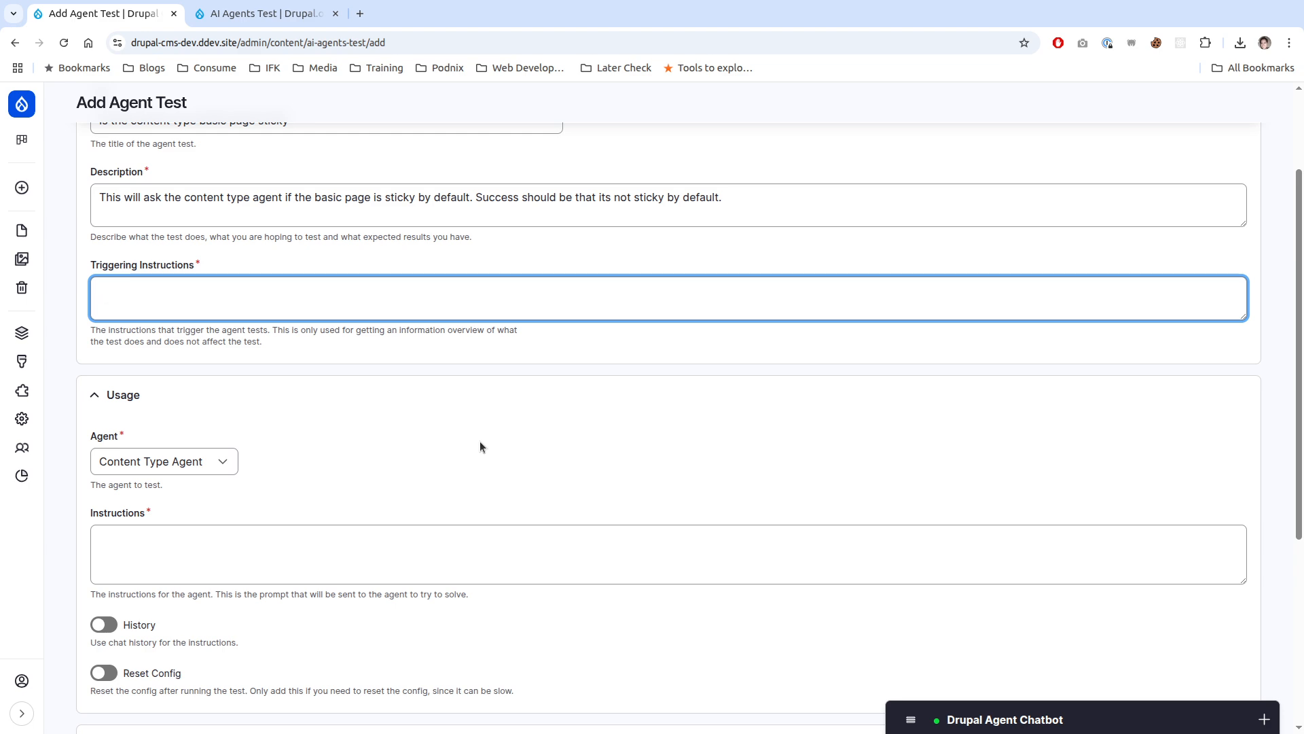
pyautogui.write('Is the basic page sticky b')
pyautogui.press('BackSpace')
pyautogui.press('BackSpace')
pyautogui.press('BackSpace')
pyautogui.write('y b')
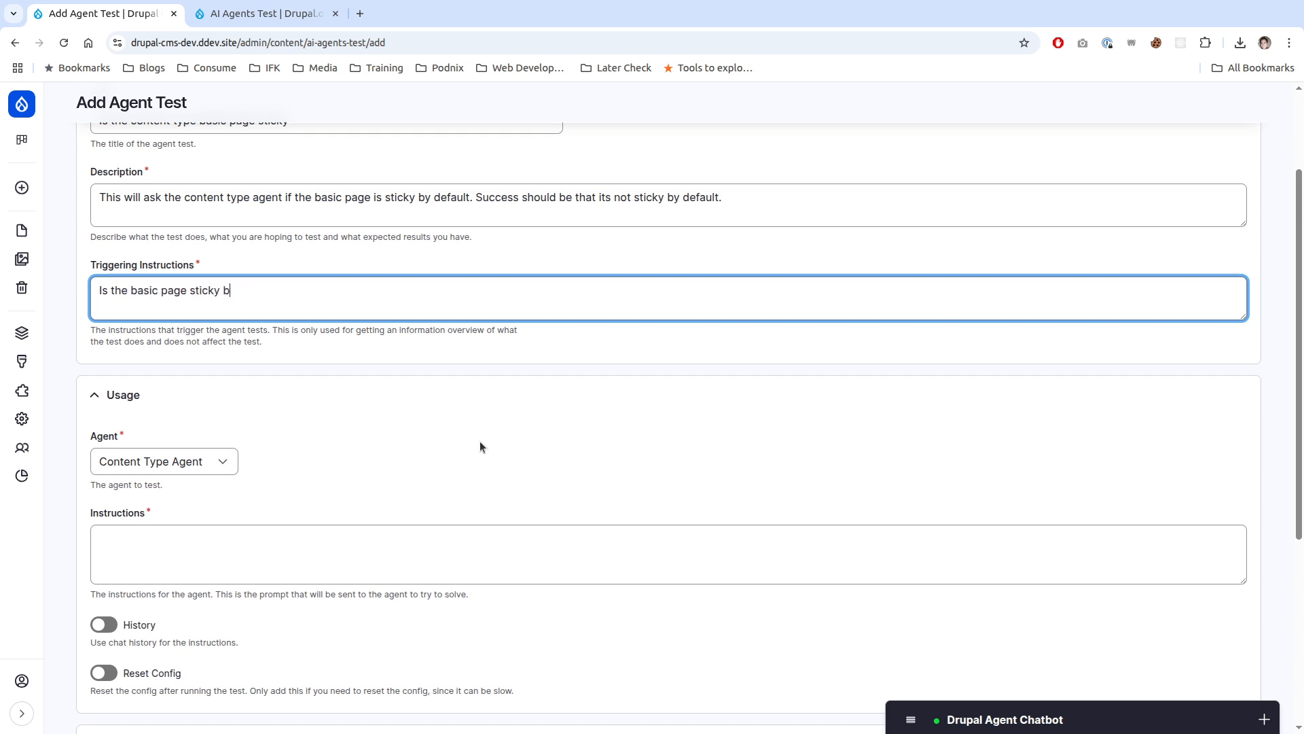
pyautogui.write('y default?')
pyautogui.scroll(-5, 517, 394)
pyautogui.scroll(3, 437, 410)
pyautogui.hotkey('ctrl', 'a')
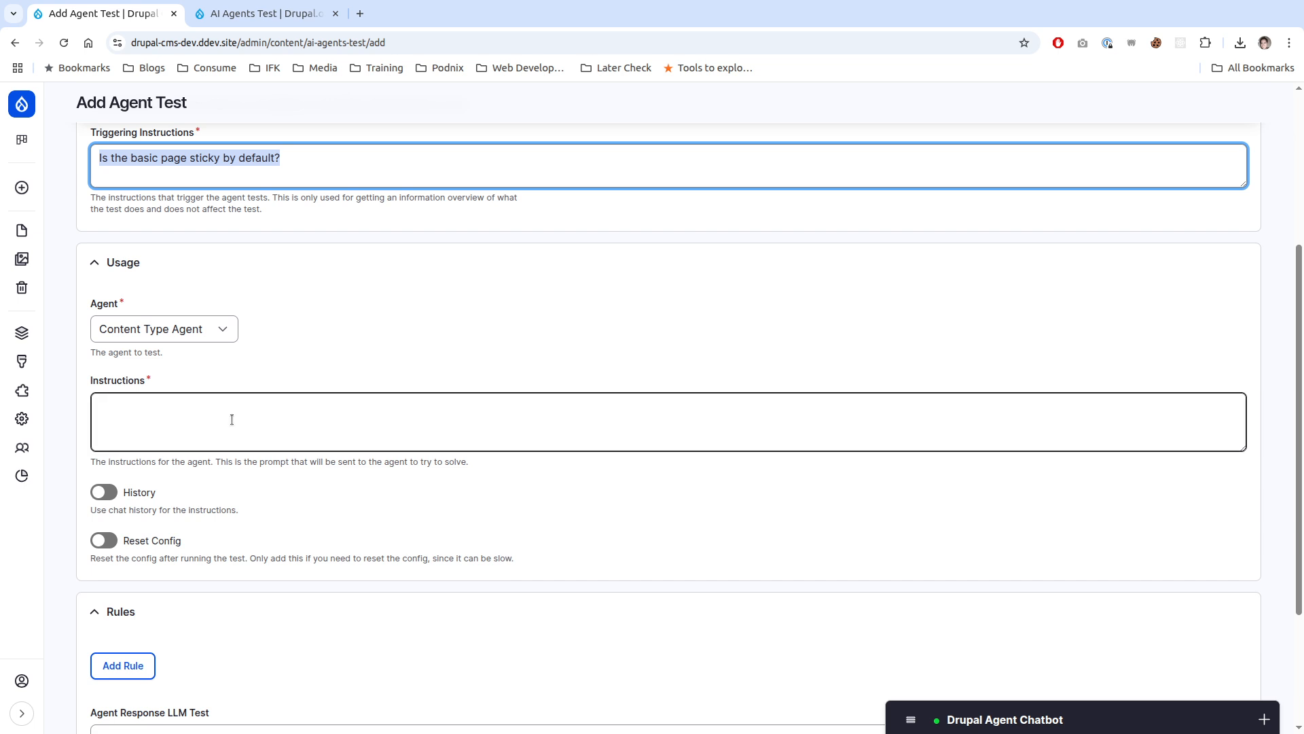
pyautogui.scroll(-3, 279, 499)
pyautogui.scroll(3, 349, 486)
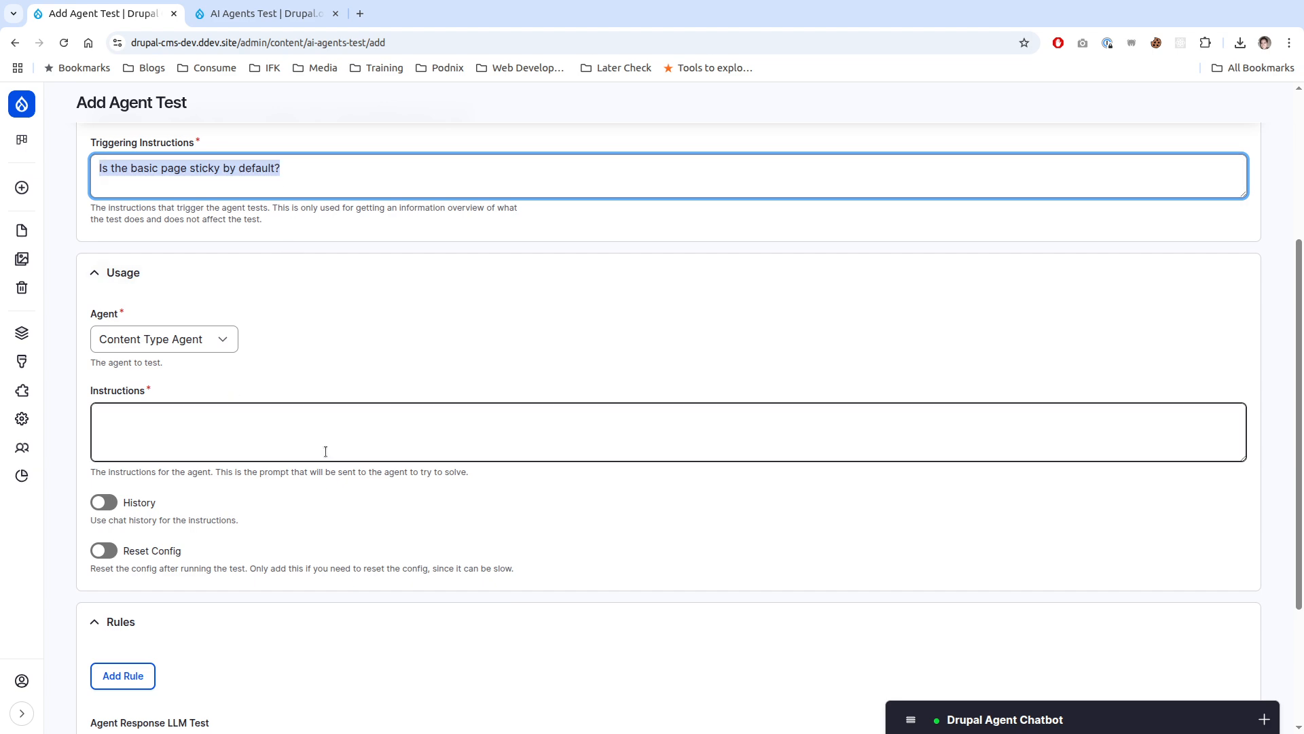
pyautogui.click(302, 447)
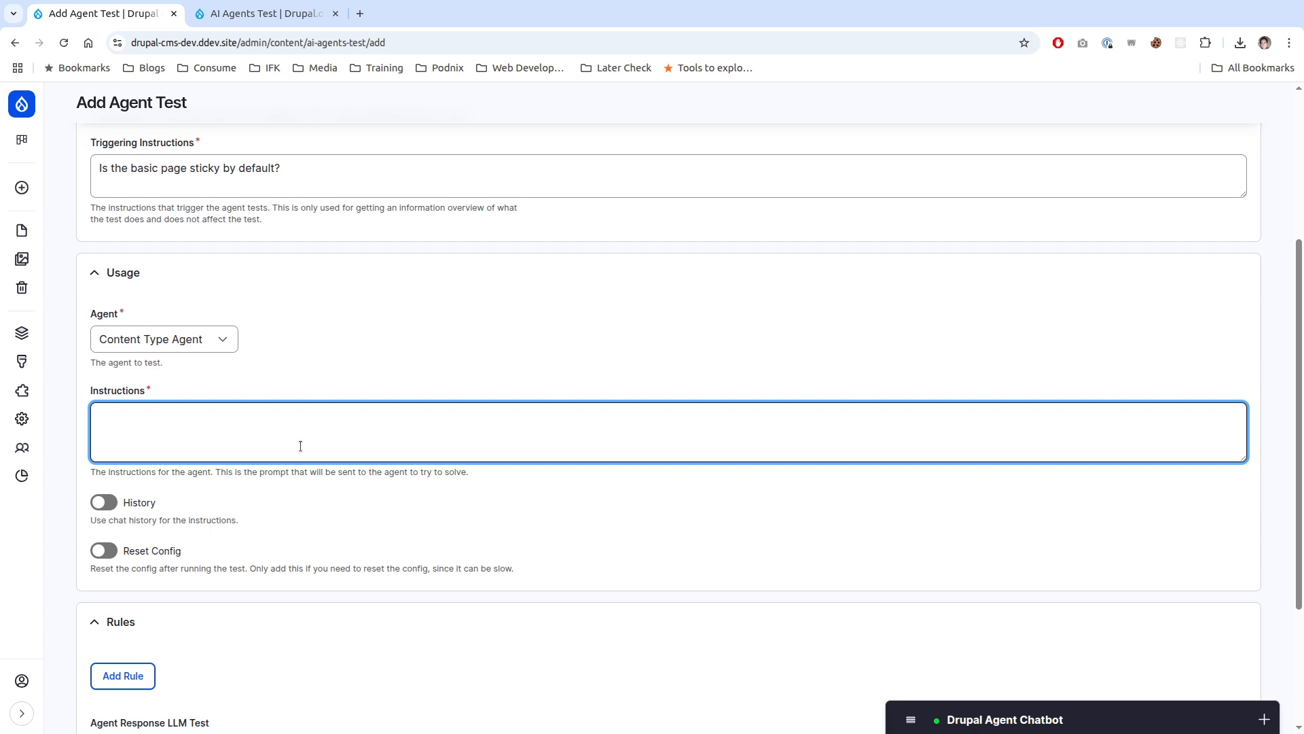
# Step: Open the Drupal Agent Chatbot, allow its Deepchat service for this time, and collapse the chatbot again
pyautogui.click(1112, 704)
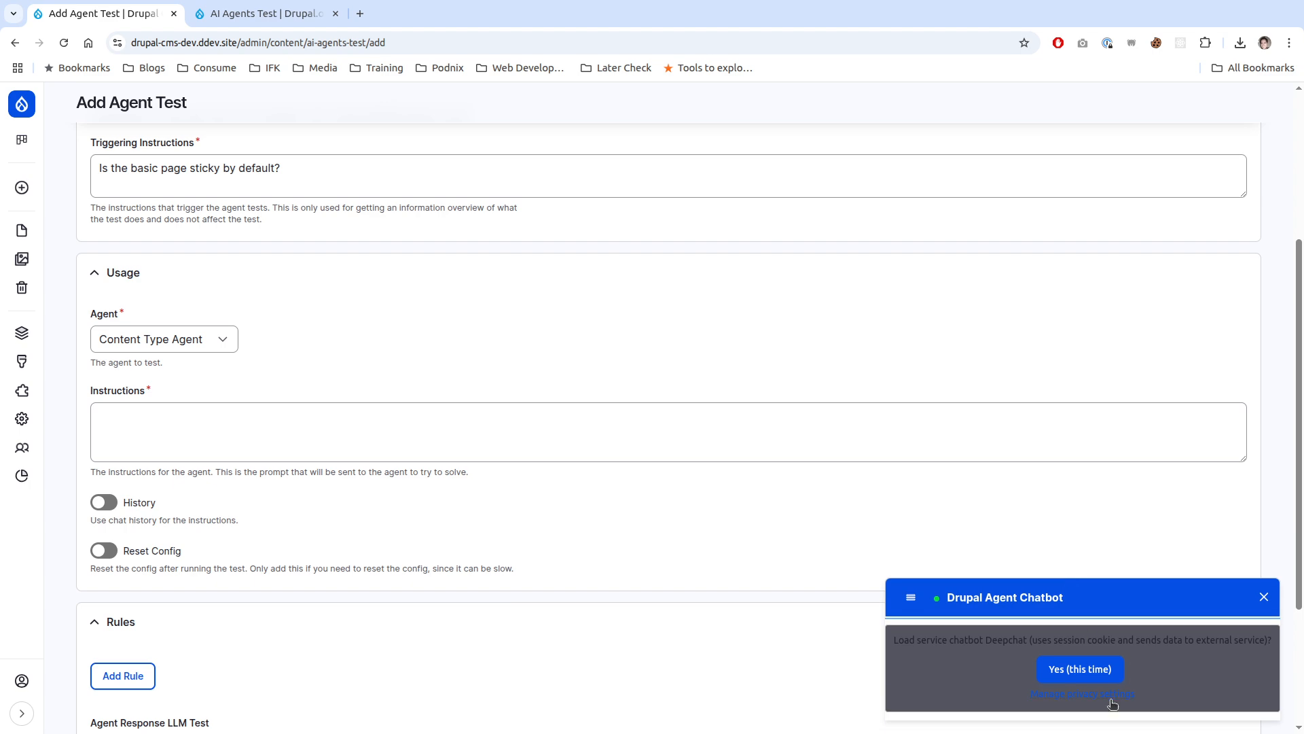
pyautogui.click(1080, 669)
pyautogui.scroll(3, 358, 405)
pyautogui.click(319, 350)
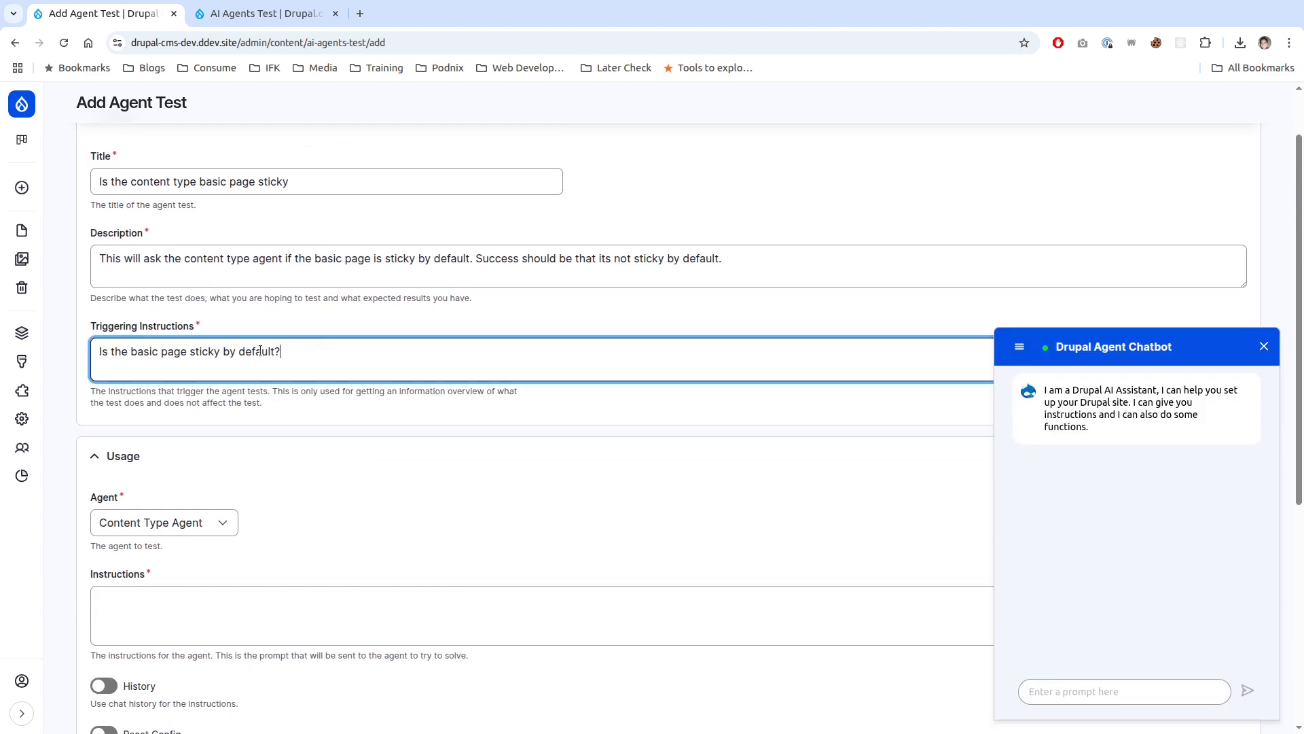
pyautogui.moveTo(280, 351); pyautogui.dragTo(98, 352)
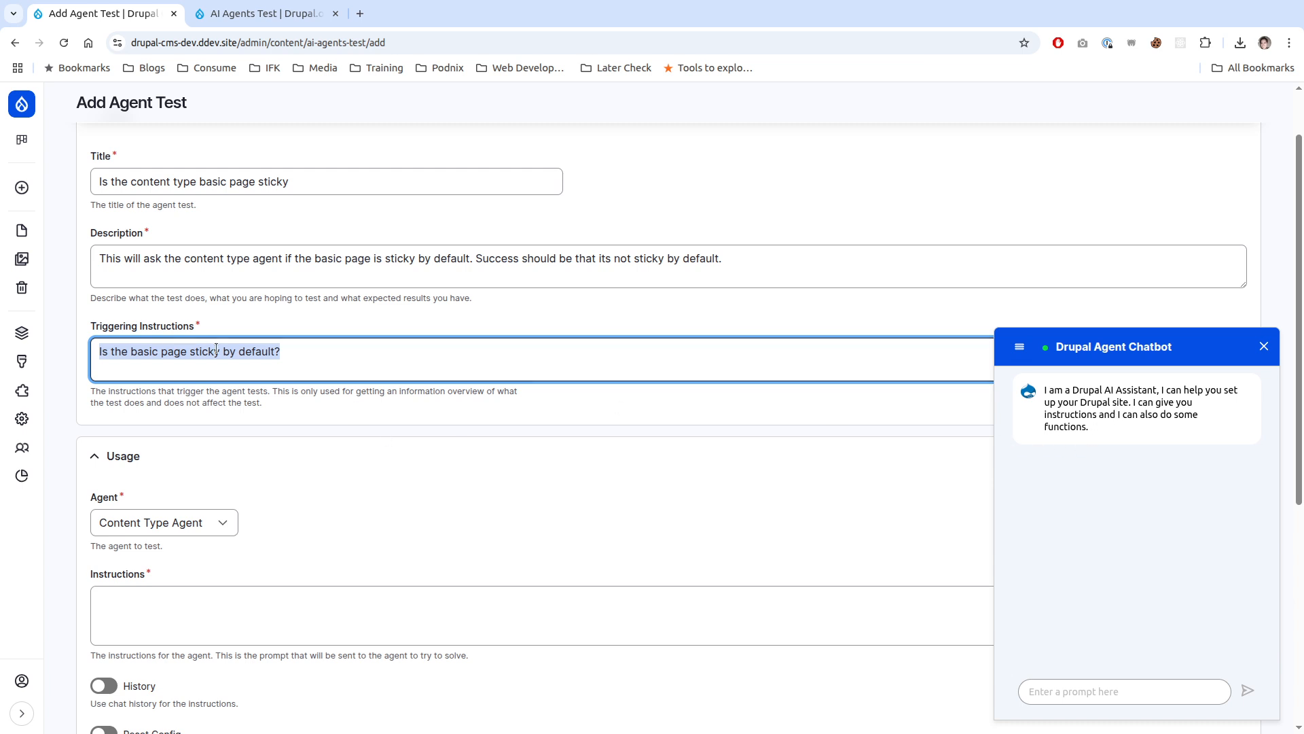
pyautogui.click(1108, 348)
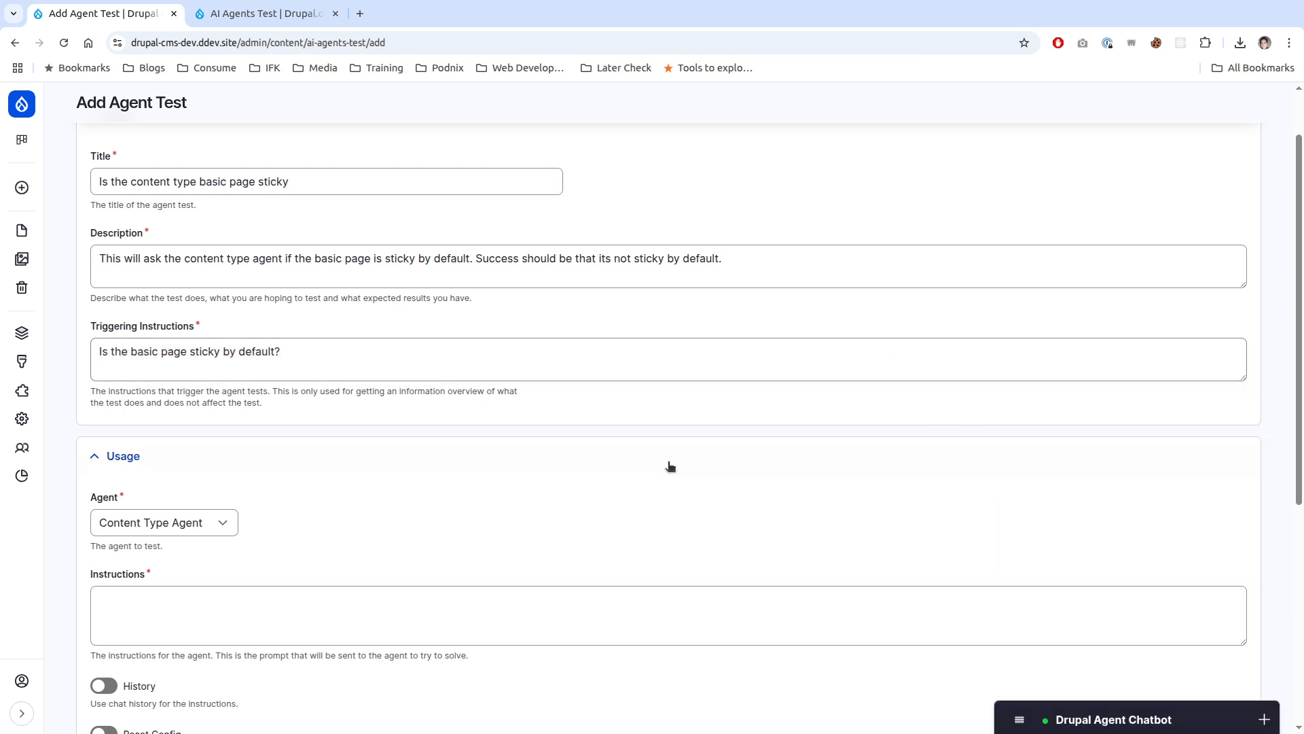
# Step: Review the triggering instructions and the Usage section's agent, instructions, history and reset config settings on the agent test form
pyautogui.click(291, 368)
pyautogui.scroll(-3, 285, 371)
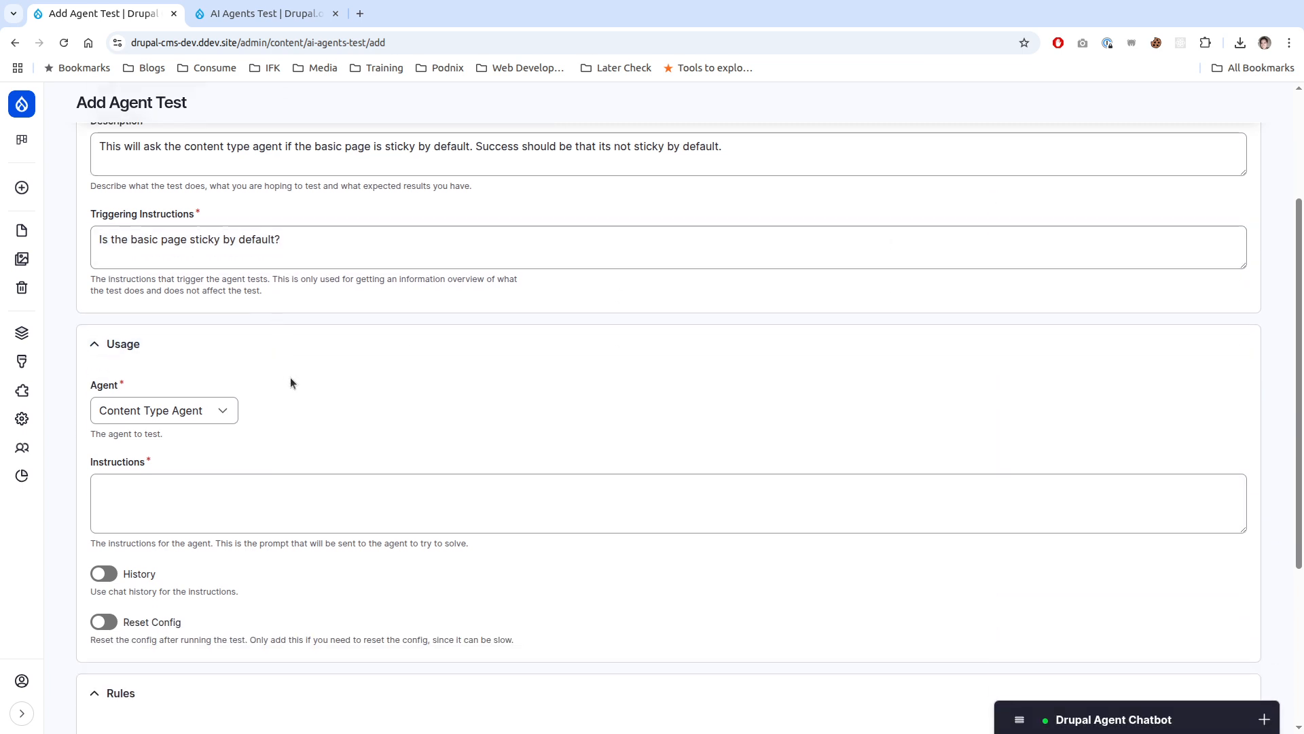
pyautogui.click(291, 377)
pyautogui.scroll(-4, 290, 377)
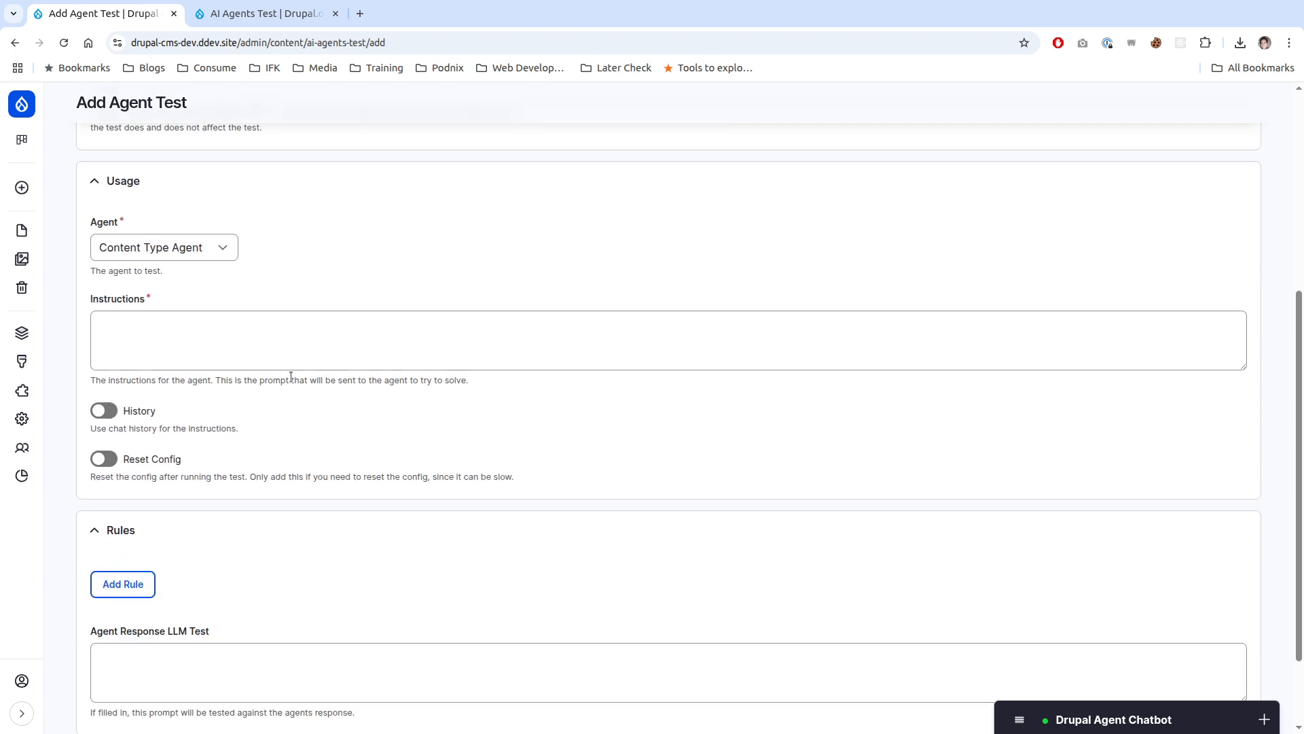
pyautogui.scroll(2, 303, 364)
pyautogui.scroll(2, 331, 430)
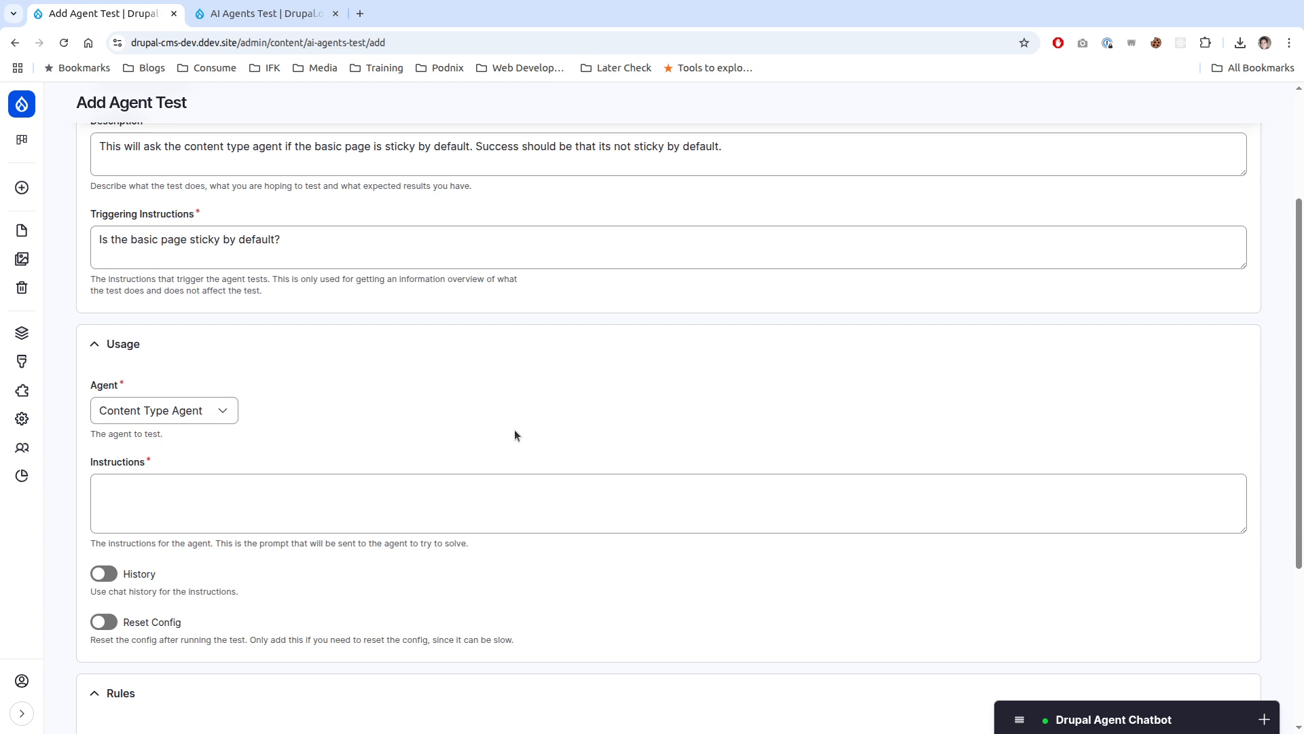
pyautogui.scroll(-3, 515, 429)
pyautogui.click(515, 430)
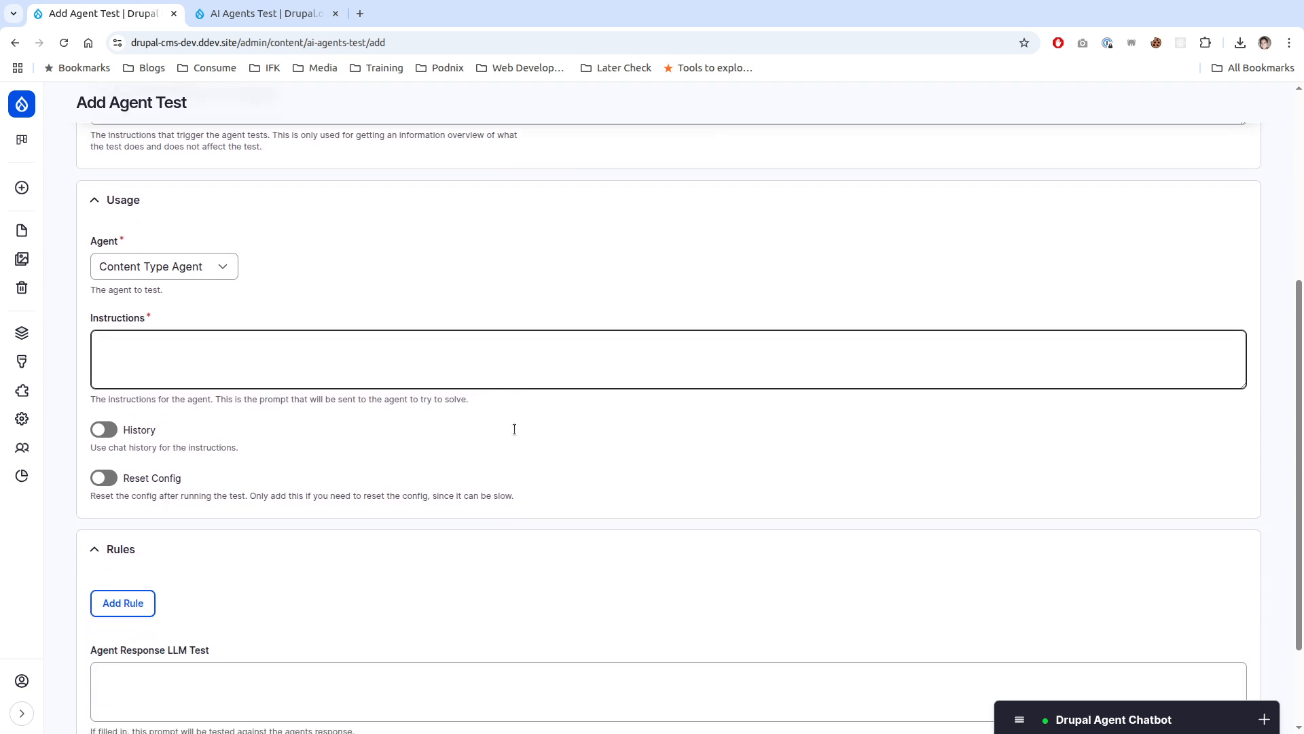
pyautogui.scroll(2, 515, 432)
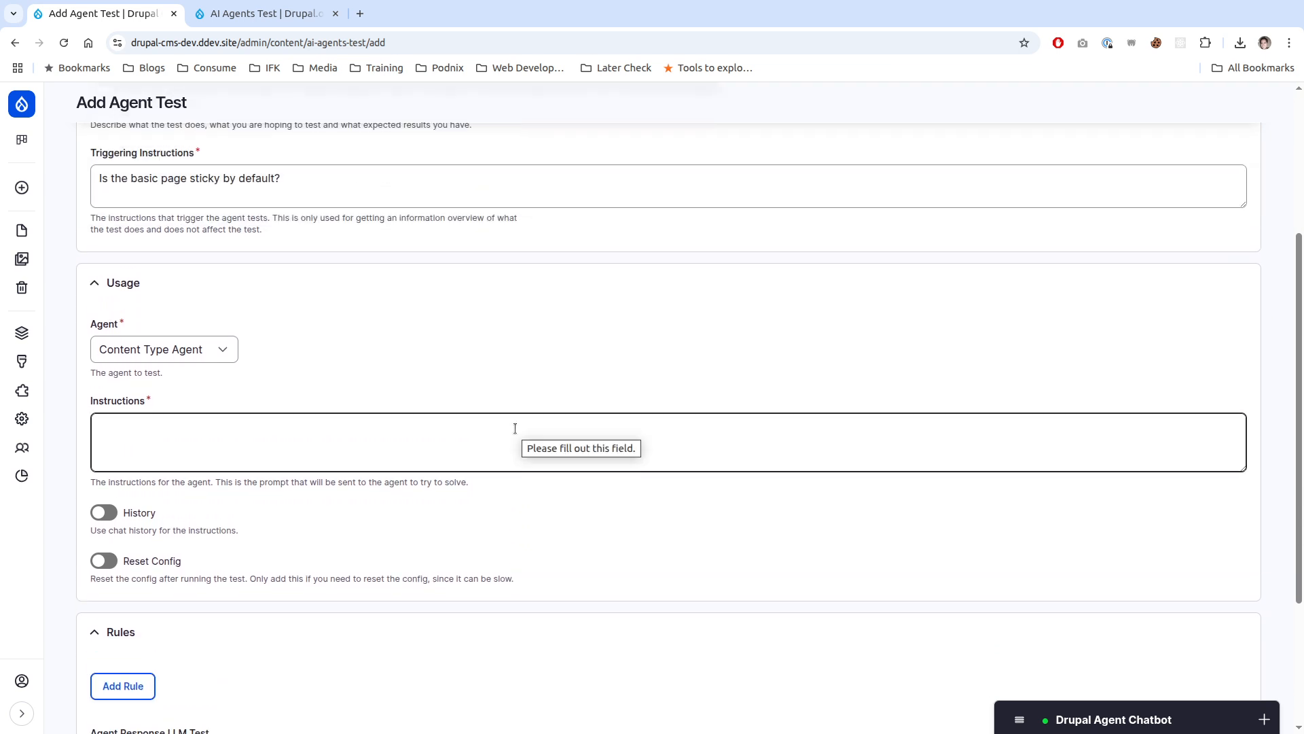
pyautogui.scroll(-2, 515, 428)
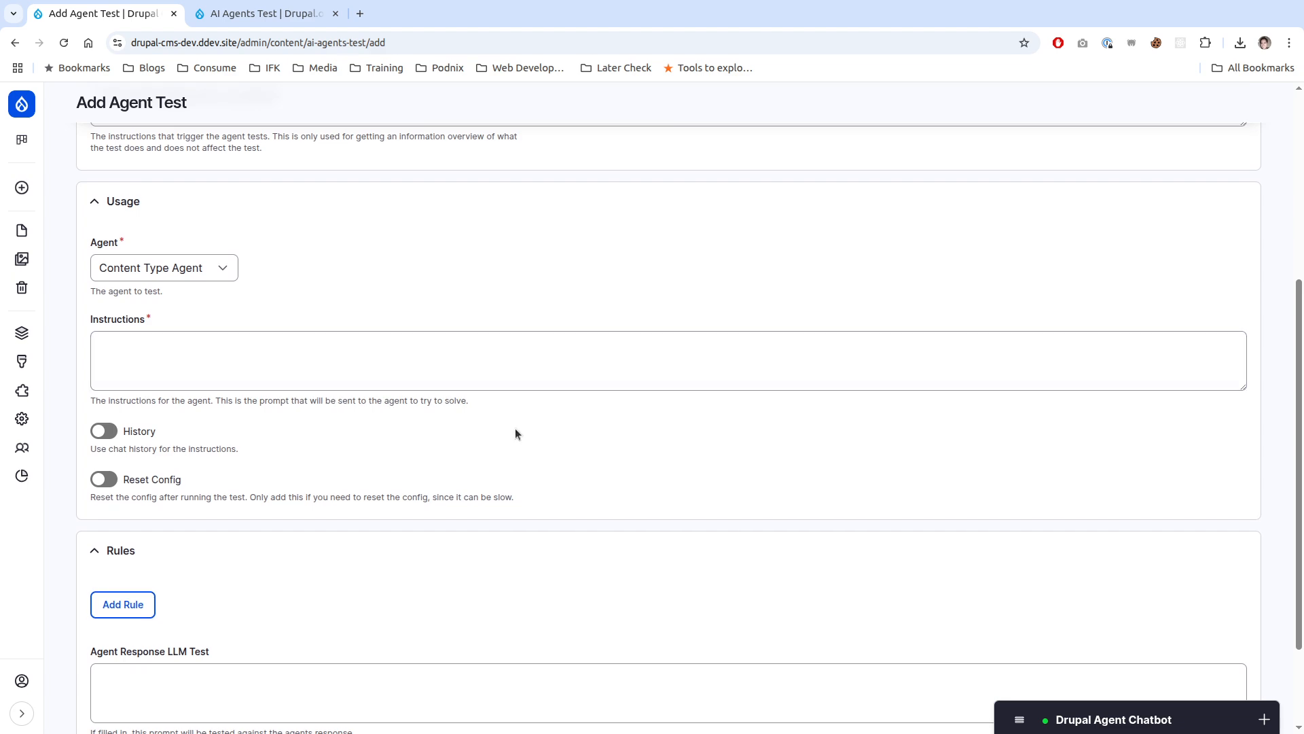
# Step: Add a first rule to the agent test and set its tool to Get Content Type Info
pyautogui.scroll(-2, 515, 433)
pyautogui.click(142, 513)
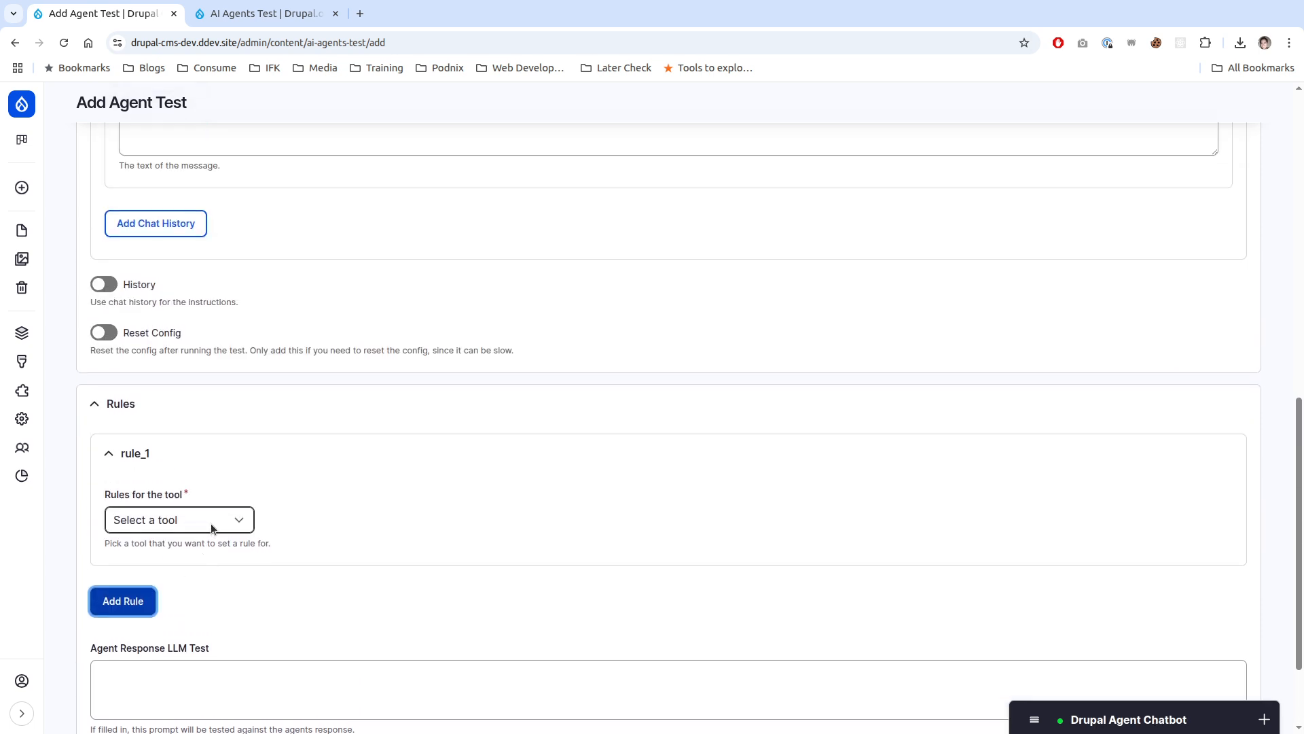
pyautogui.click(210, 523)
pyautogui.click(222, 518)
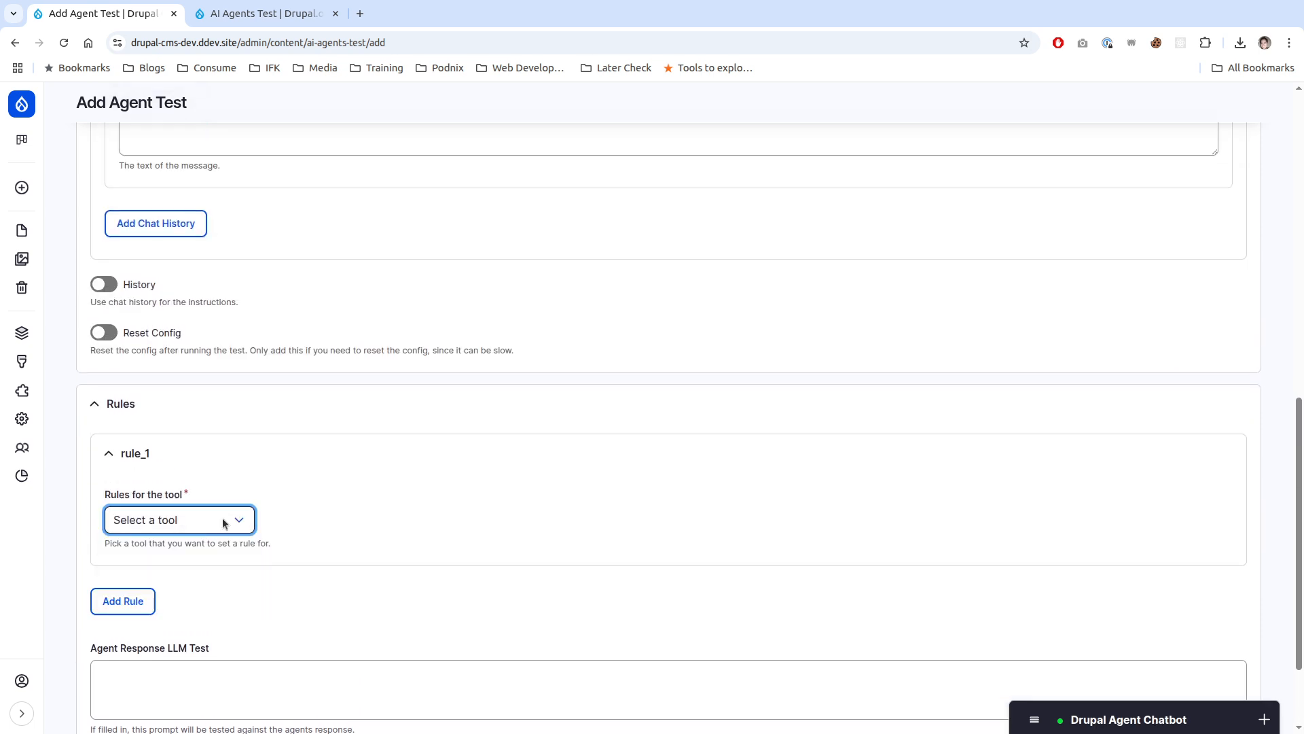
pyautogui.scroll(3, 222, 518)
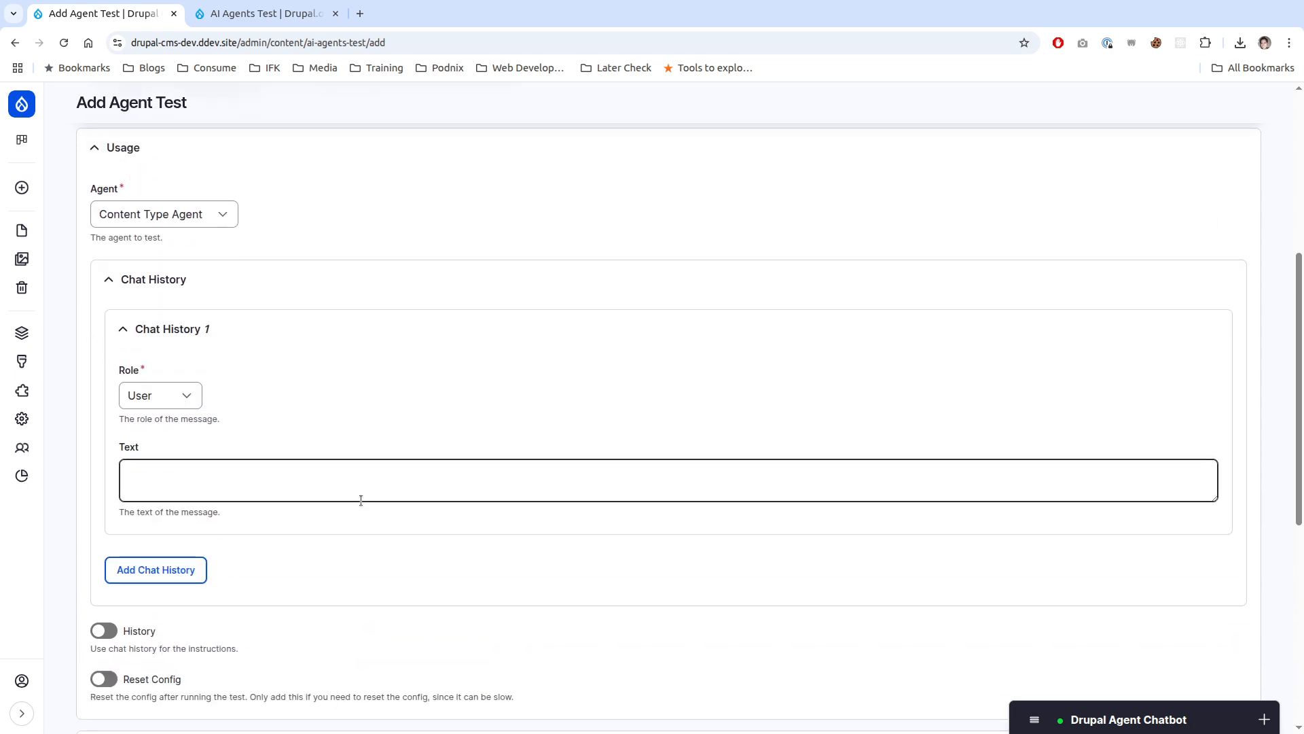
pyautogui.scroll(-7, 361, 498)
pyautogui.click(201, 403)
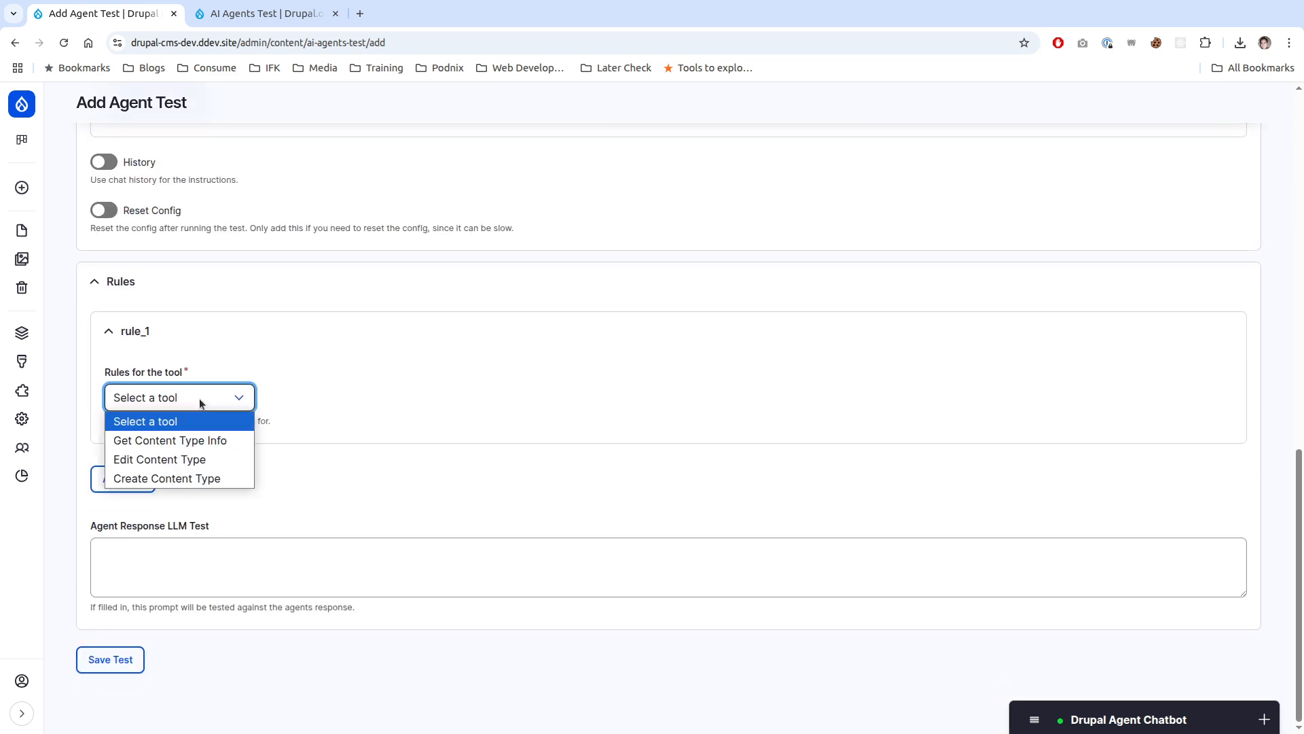
pyautogui.click(193, 442)
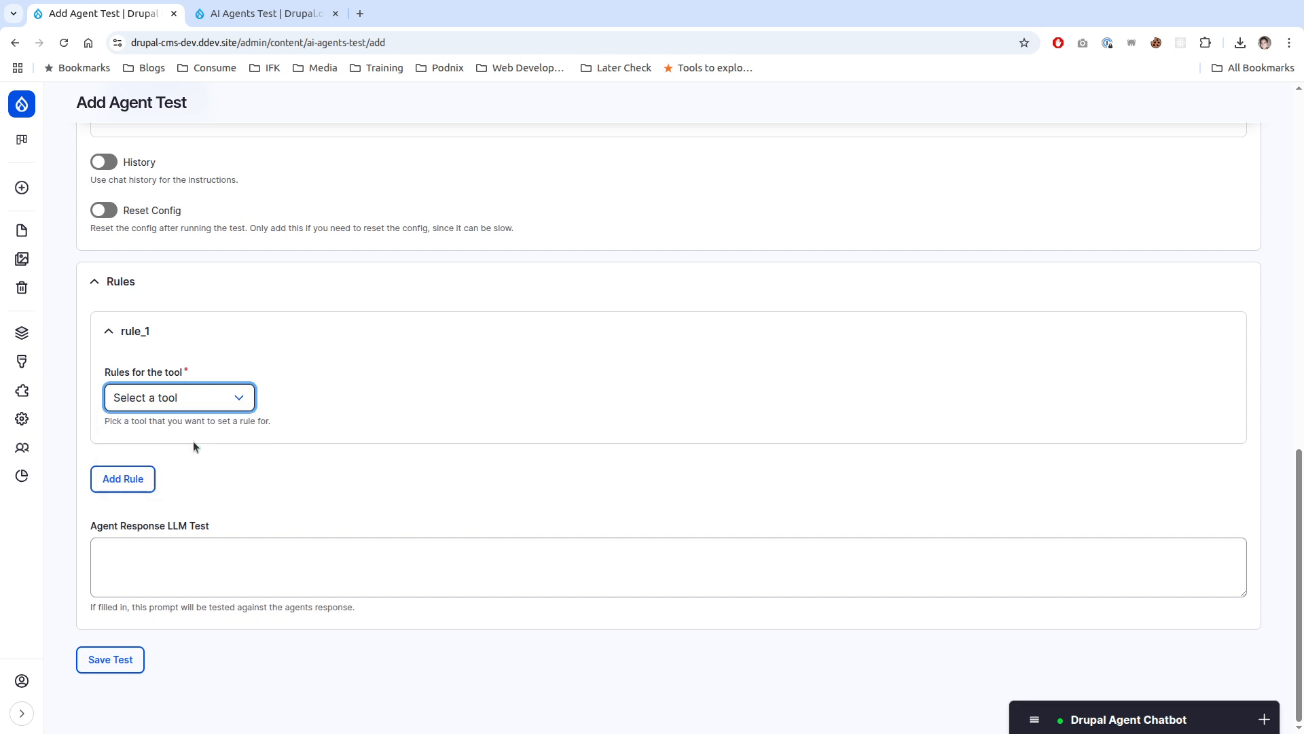
# Step: Label the first rule "Get Content Type Info for Basic Page"
pyautogui.click(288, 313)
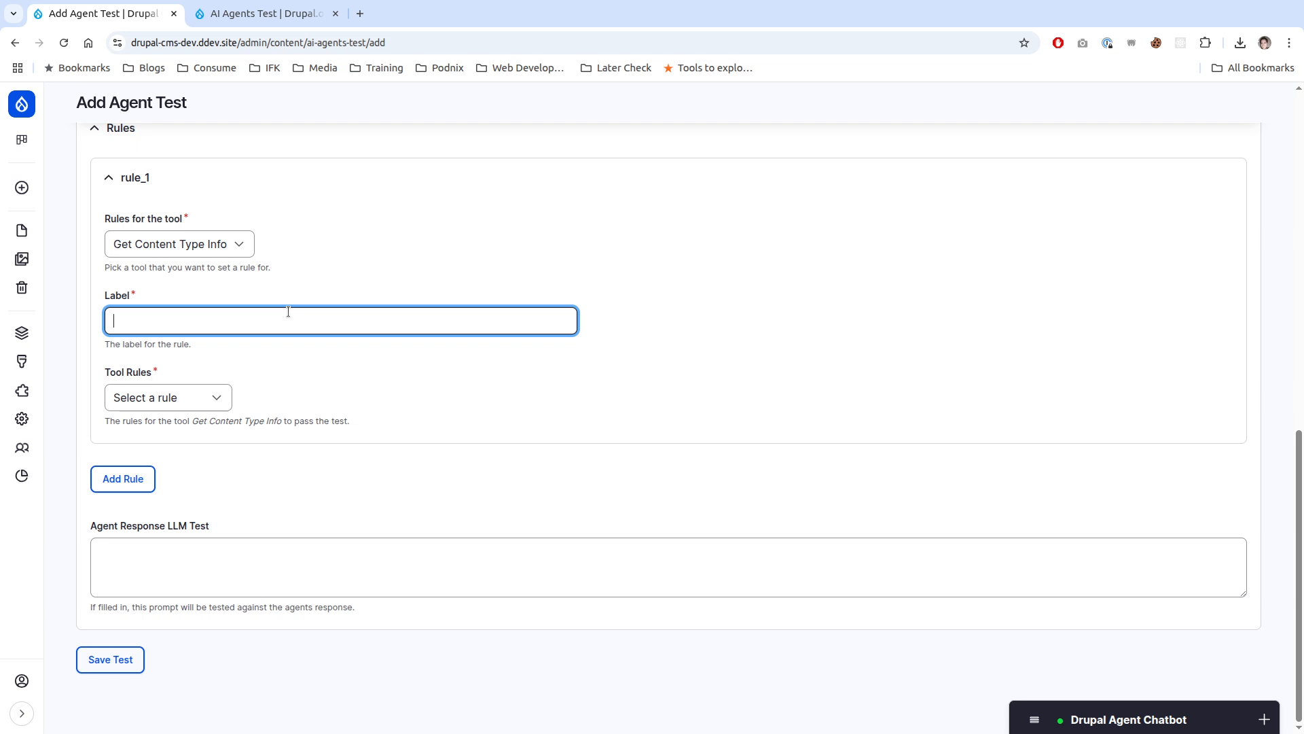
pyautogui.write('Get')
pyautogui.write(' Content Type i')
pyautogui.write('nfo for ')
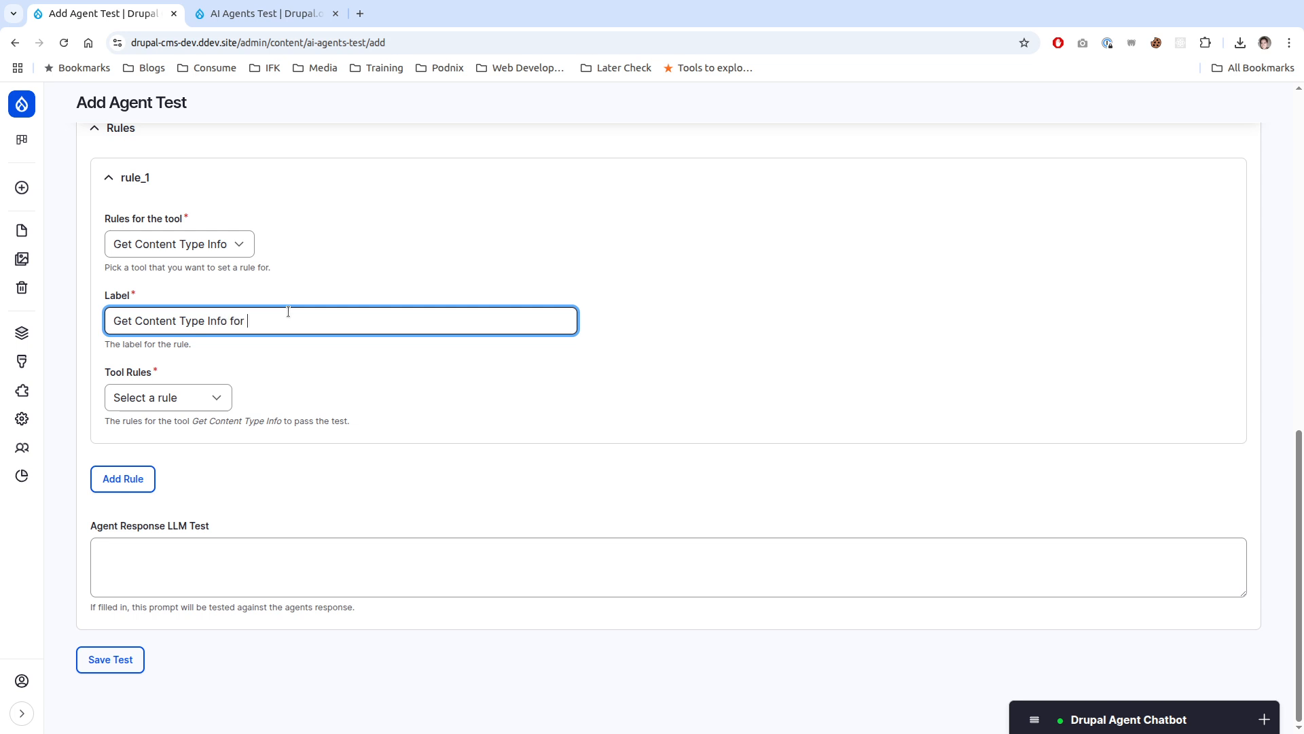
pyautogui.write('Basic Page')
# Step: Set the tool rule of the Get Content Type Info rule to Should be run
pyautogui.click(195, 400)
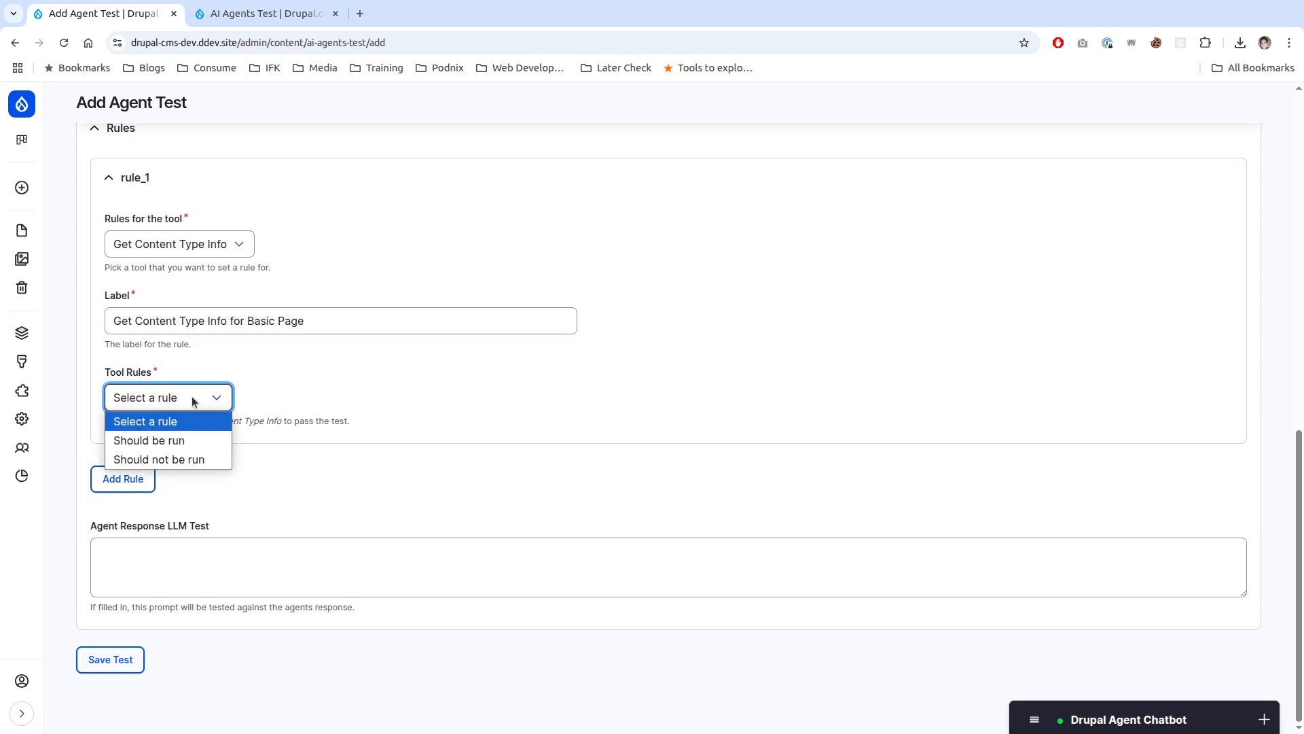
pyautogui.click(170, 440)
pyautogui.scroll(-2, 624, 283)
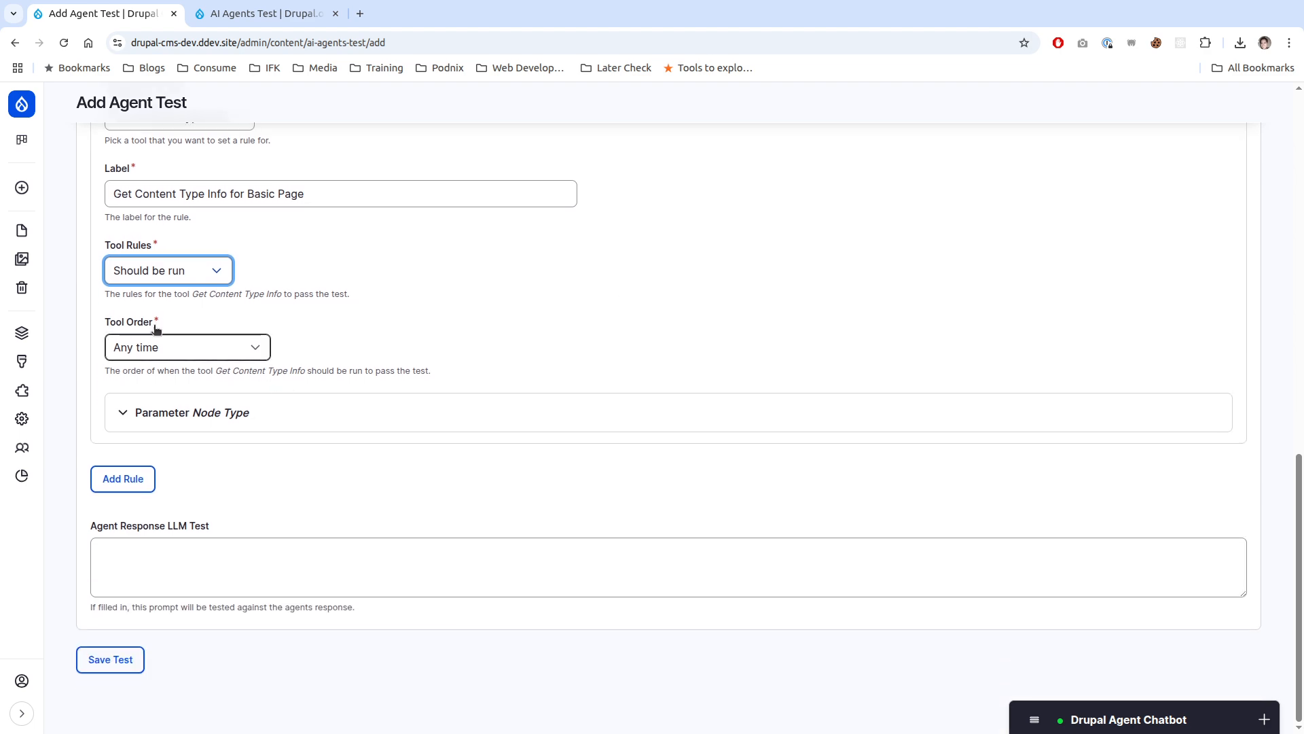
# Step: Set the rule's tool order to One of the loops with a tool loop order of 1
pyautogui.click(155, 350)
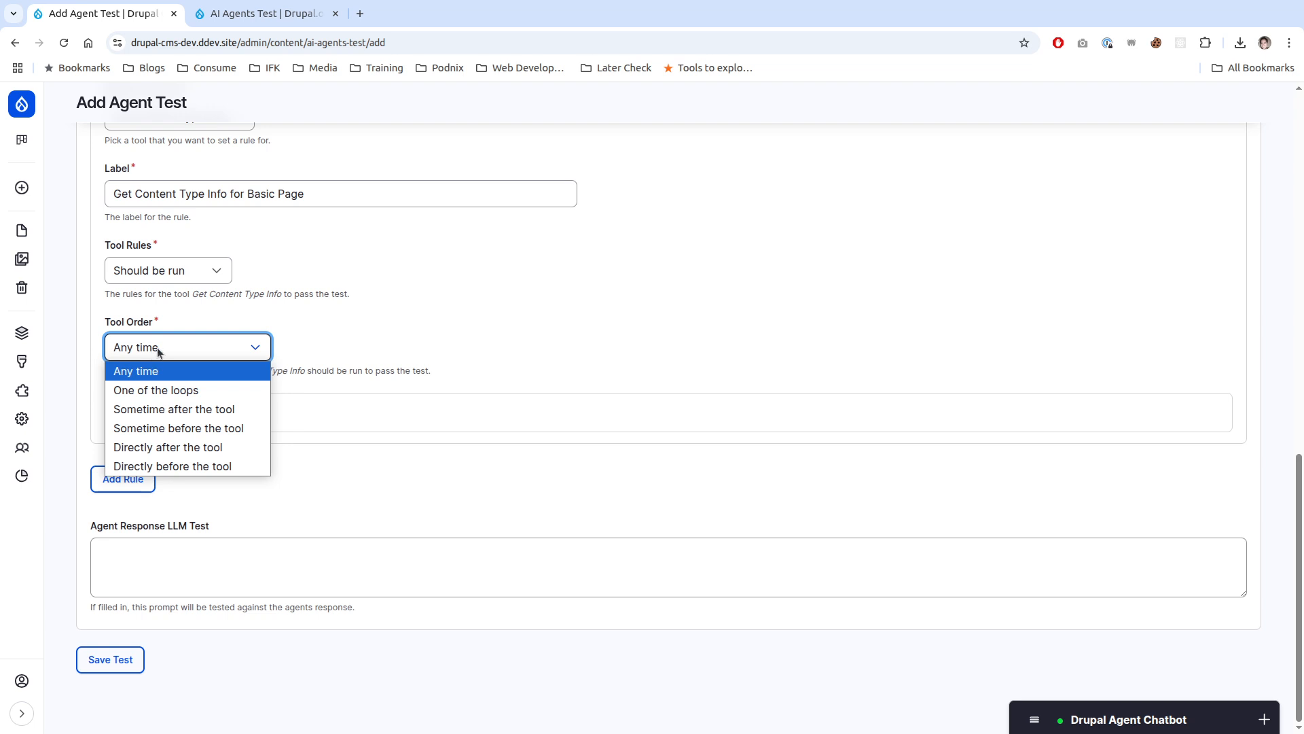
pyautogui.click(175, 397)
pyautogui.click(213, 423)
pyautogui.write('1')
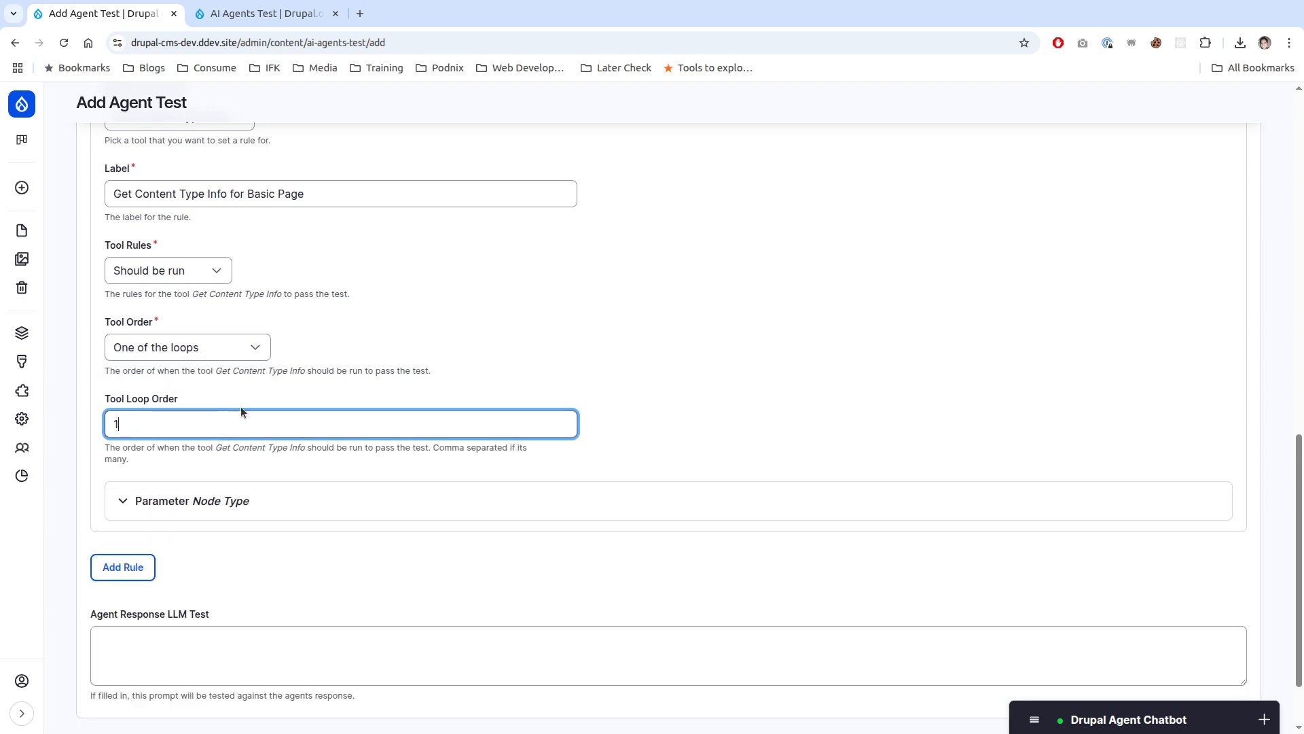
pyautogui.click(455, 382)
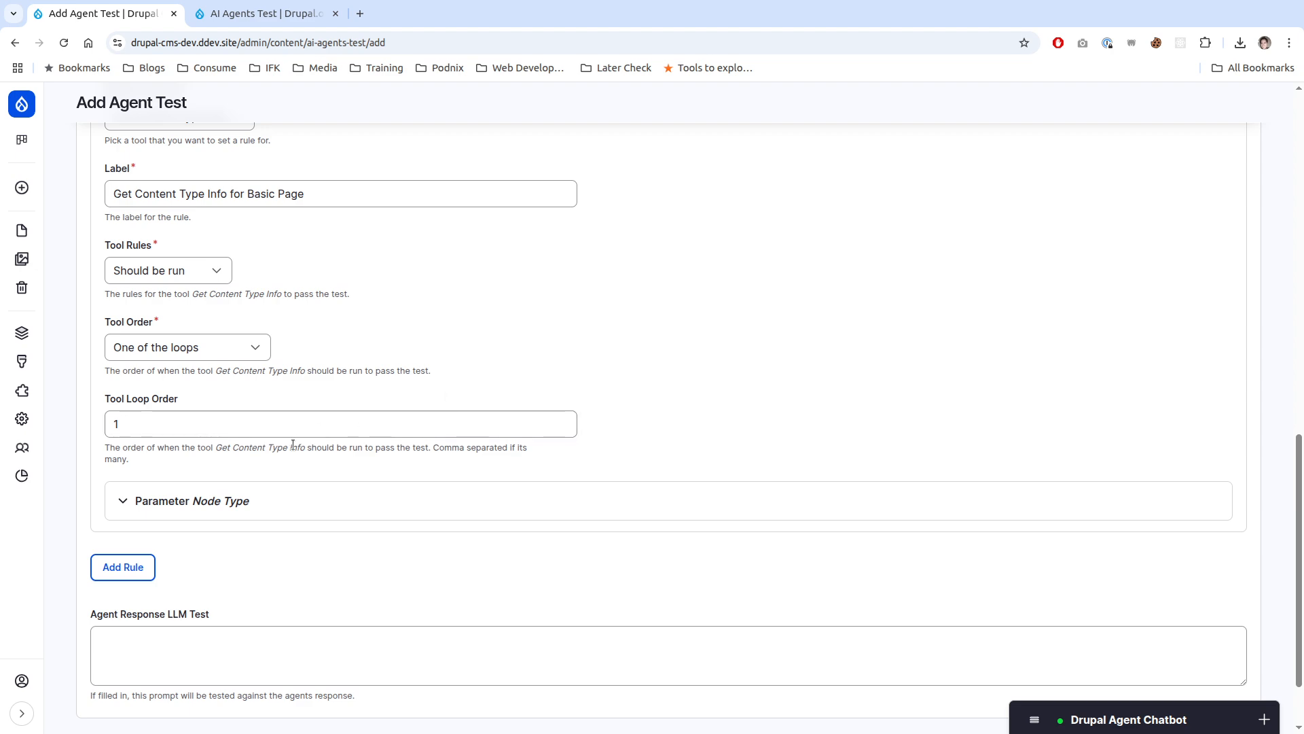
pyautogui.click(147, 349)
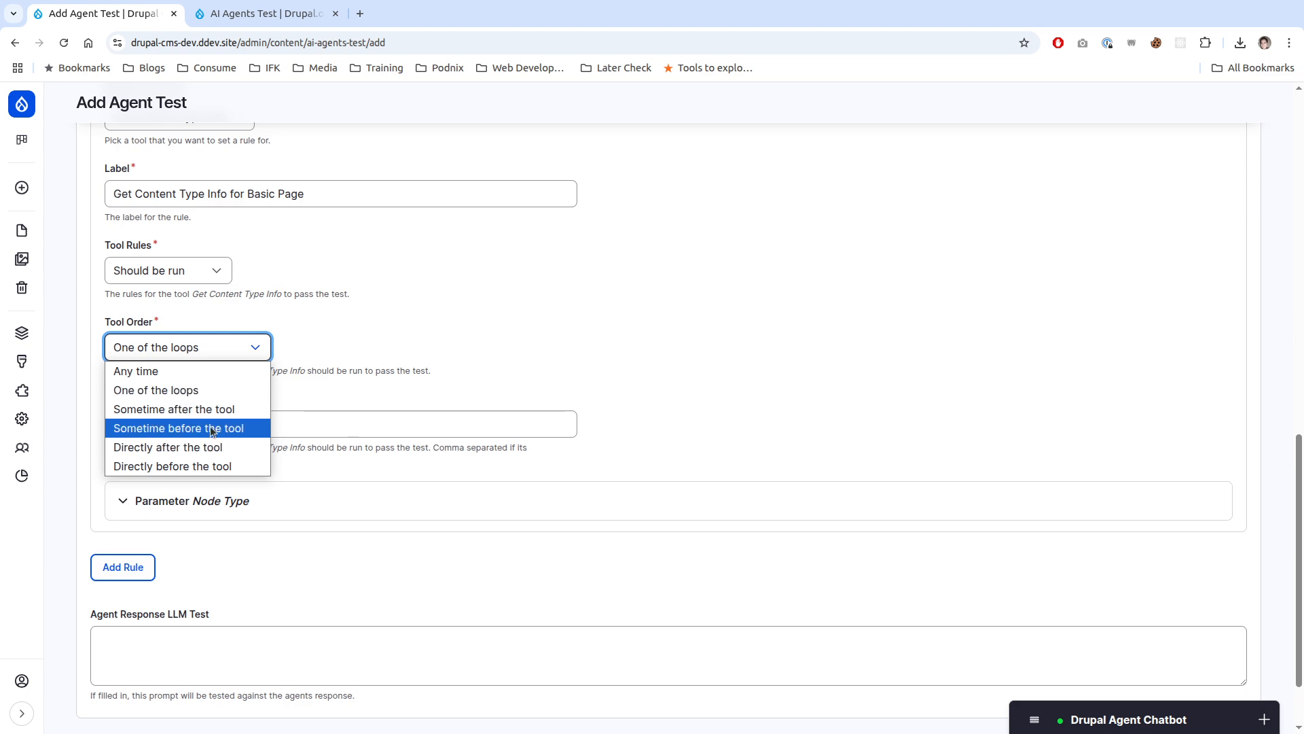
pyautogui.click(299, 372)
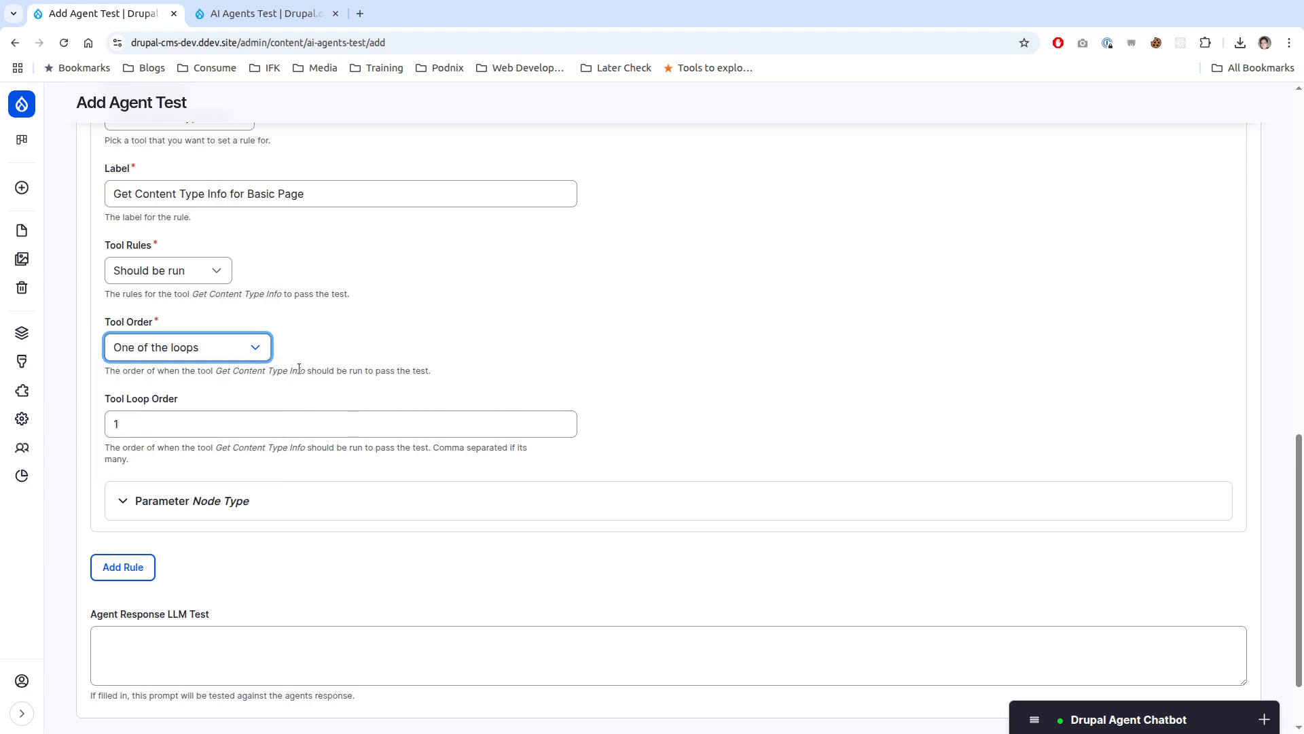
# Step: Require the rule's Node Type parameter to match with the rule Is exactly and the value "page"
pyautogui.scroll(-2, 377, 405)
pyautogui.click(323, 403)
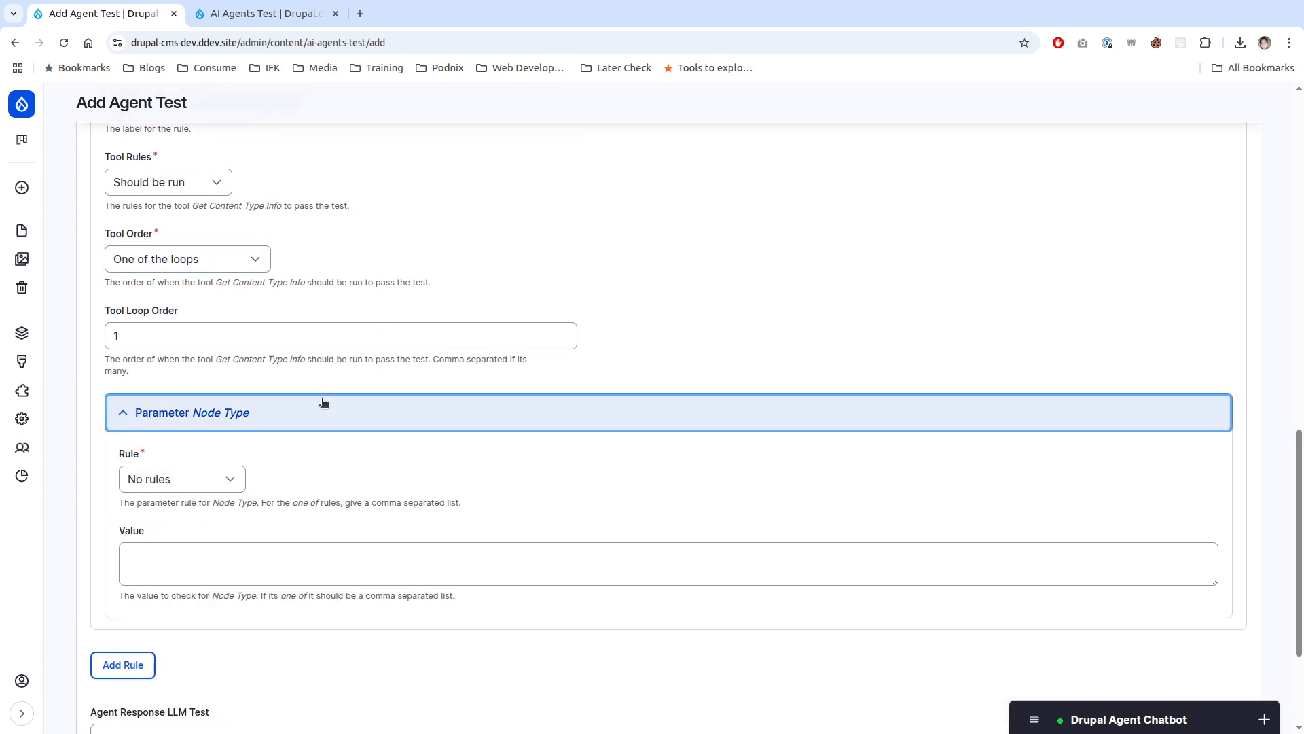
pyautogui.click(228, 465)
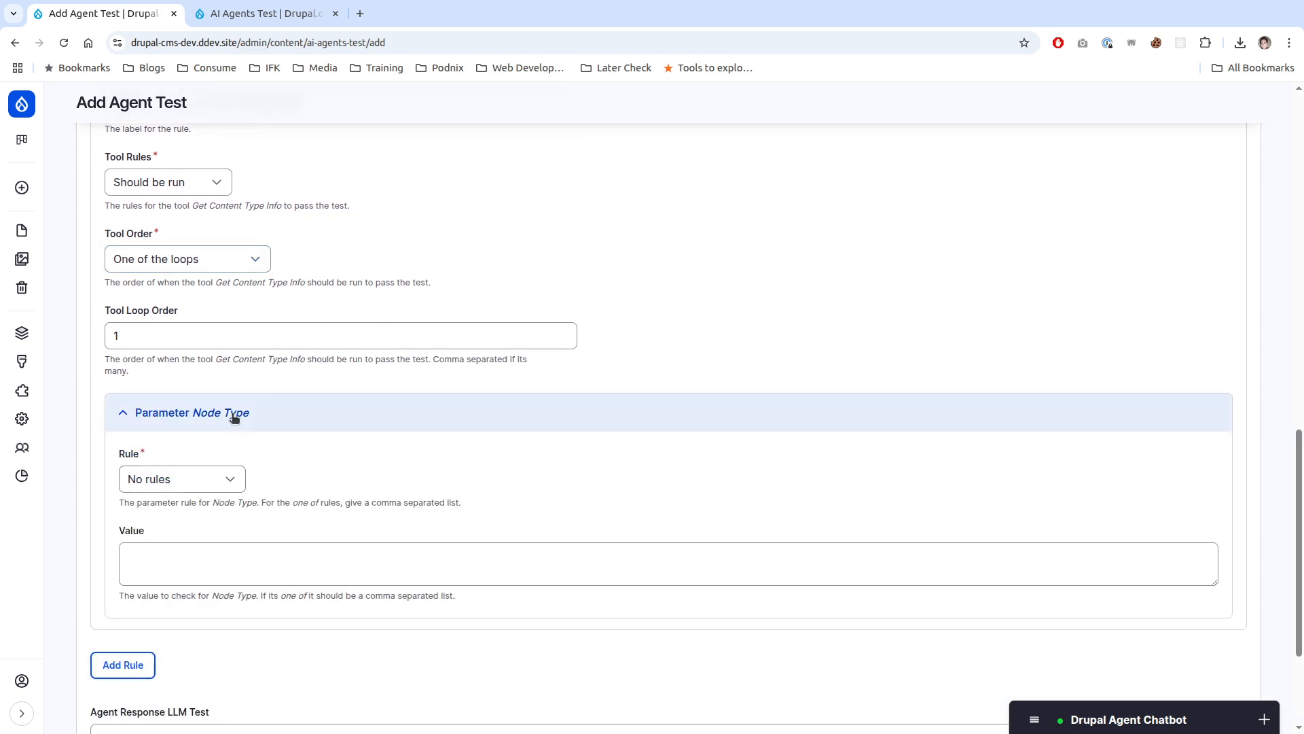
pyautogui.click(204, 479)
pyautogui.click(146, 557)
pyautogui.click(364, 570)
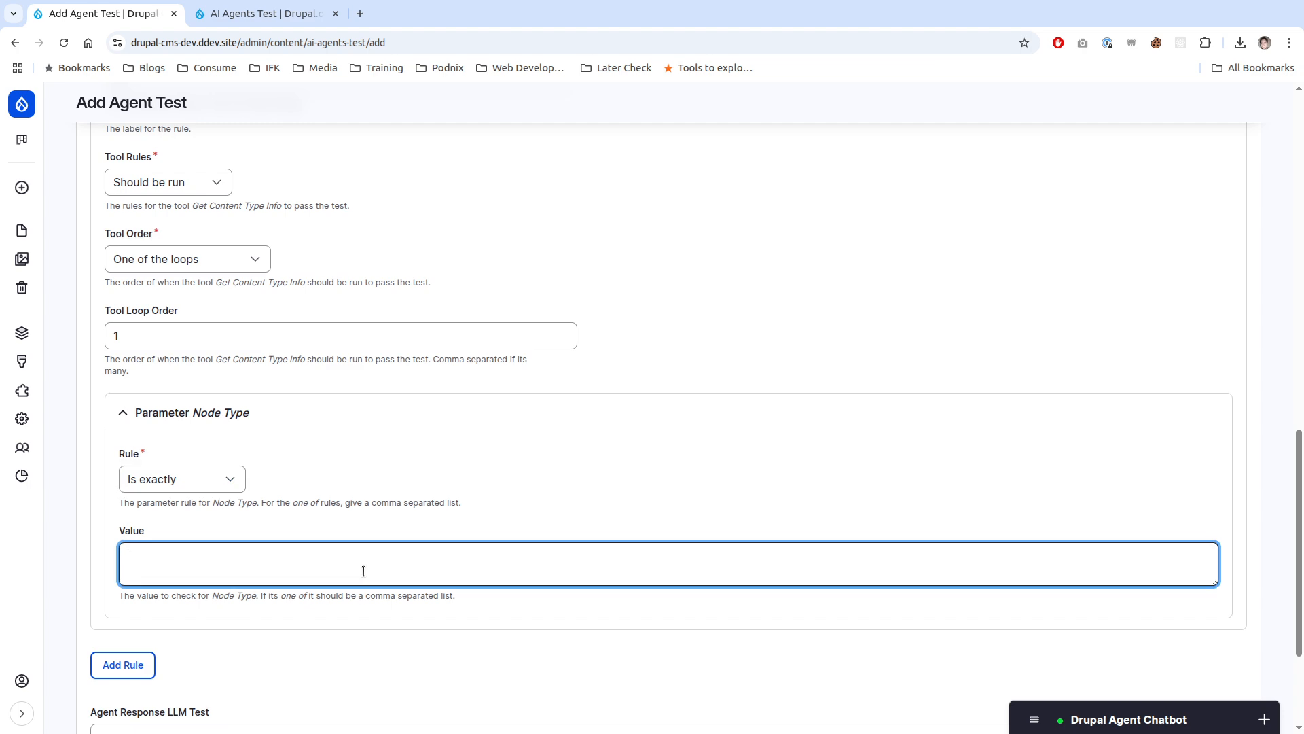
pyautogui.write('page')
pyautogui.scroll(-1, 367, 567)
pyautogui.doubleClick(156, 516)
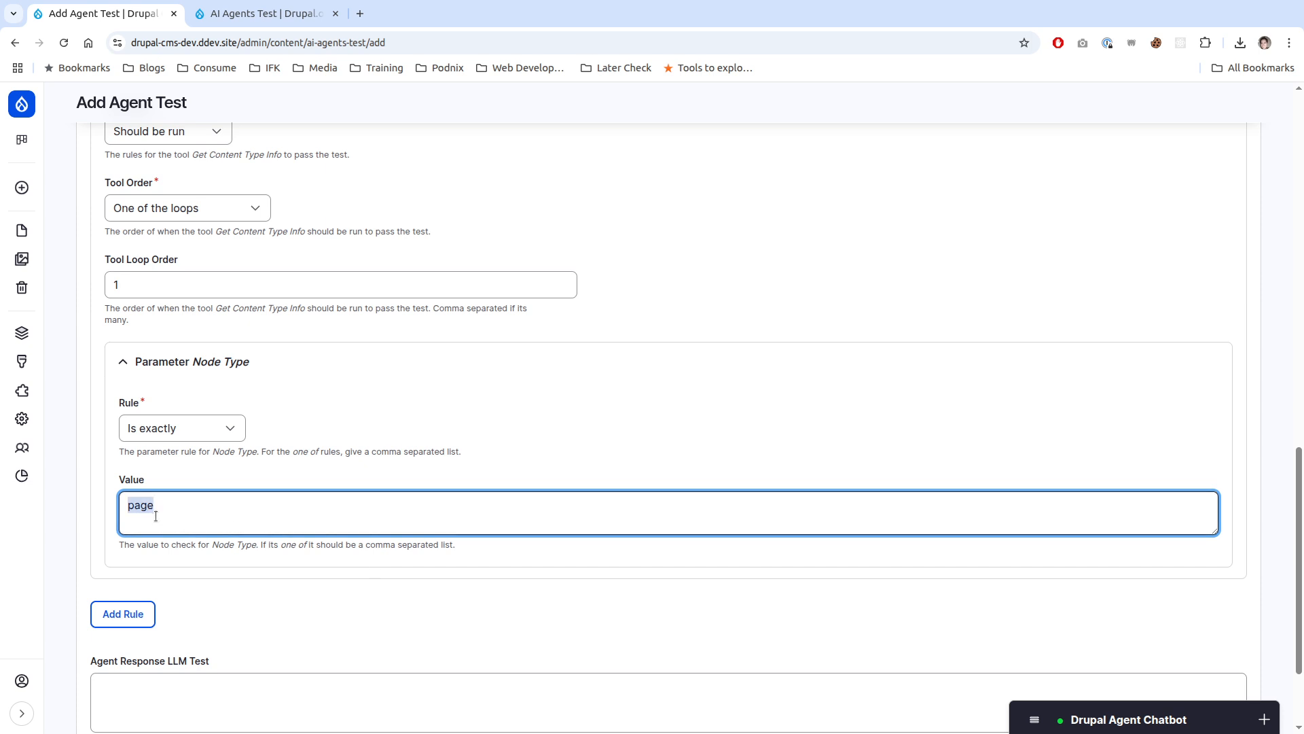
pyautogui.scroll(-3, 163, 489)
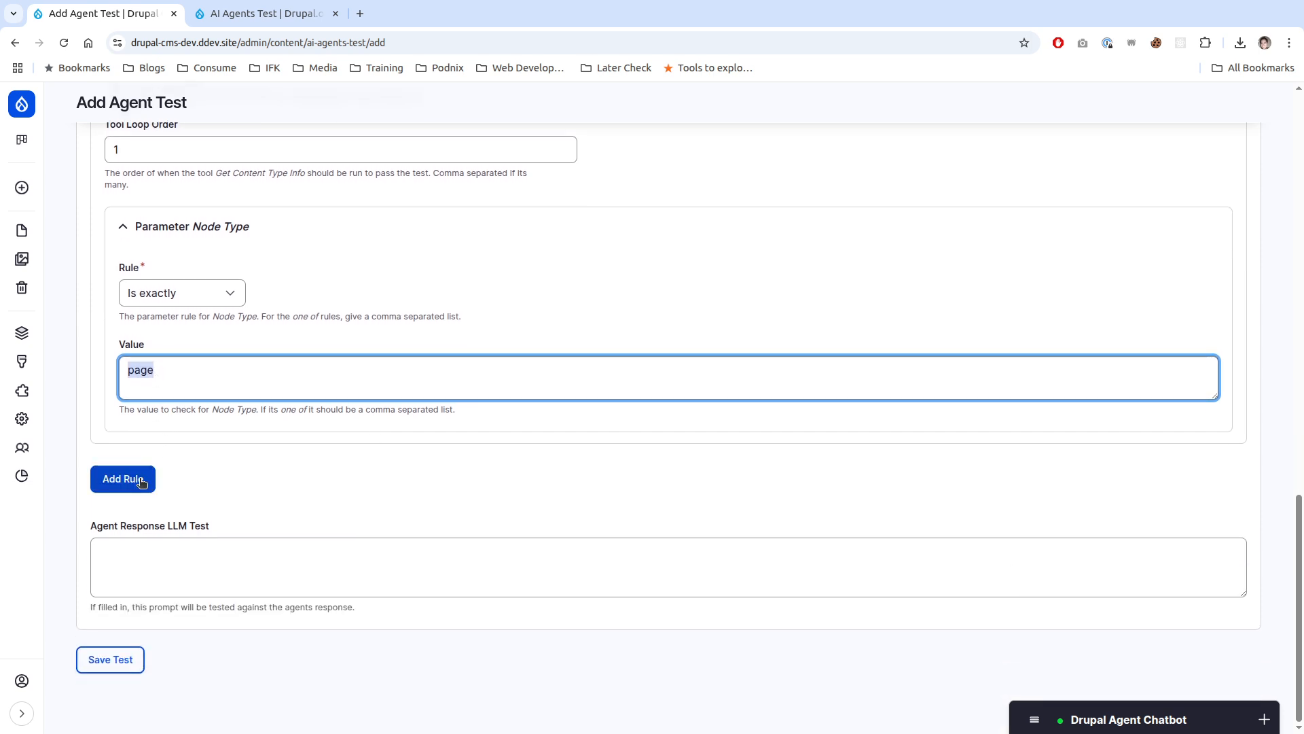
# Step: Add a second rule for the Edit Content Type tool and set its tool rule to Should not be run
pyautogui.click(136, 480)
pyautogui.scroll(-3, 214, 428)
pyautogui.click(191, 422)
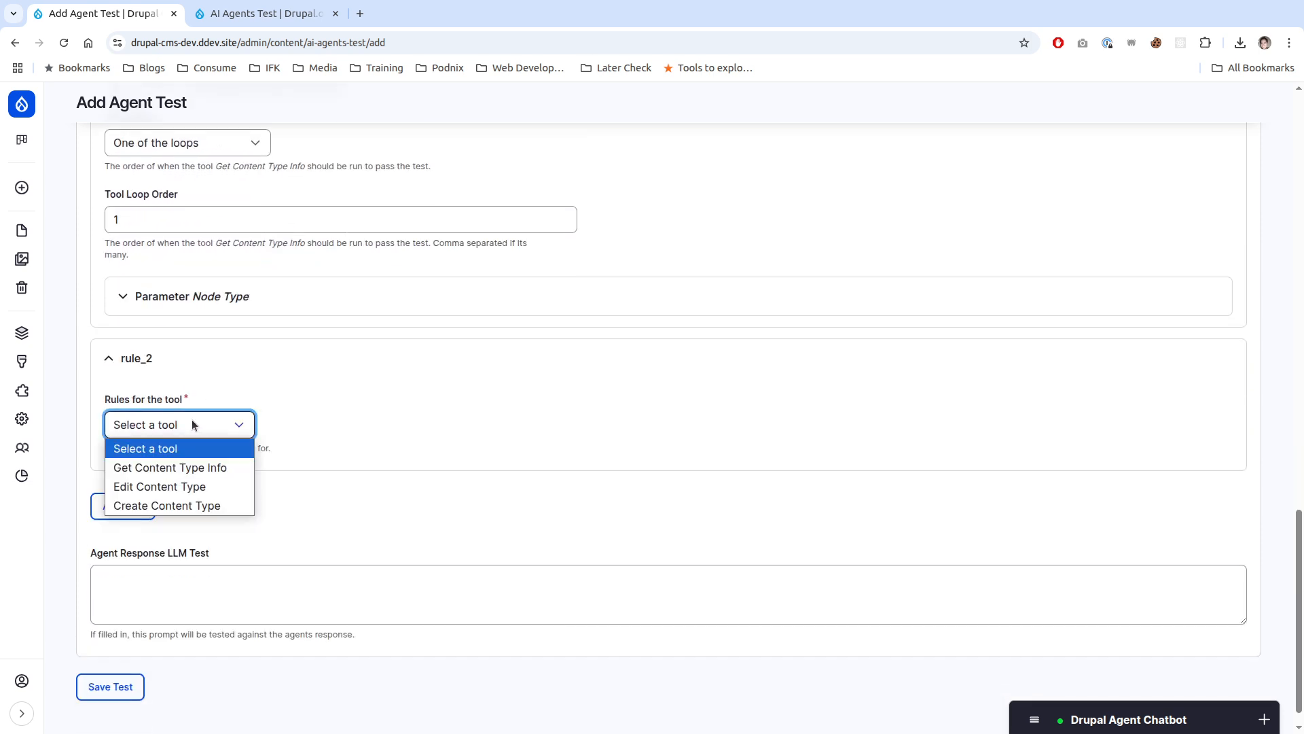
pyautogui.click(185, 485)
pyautogui.click(153, 397)
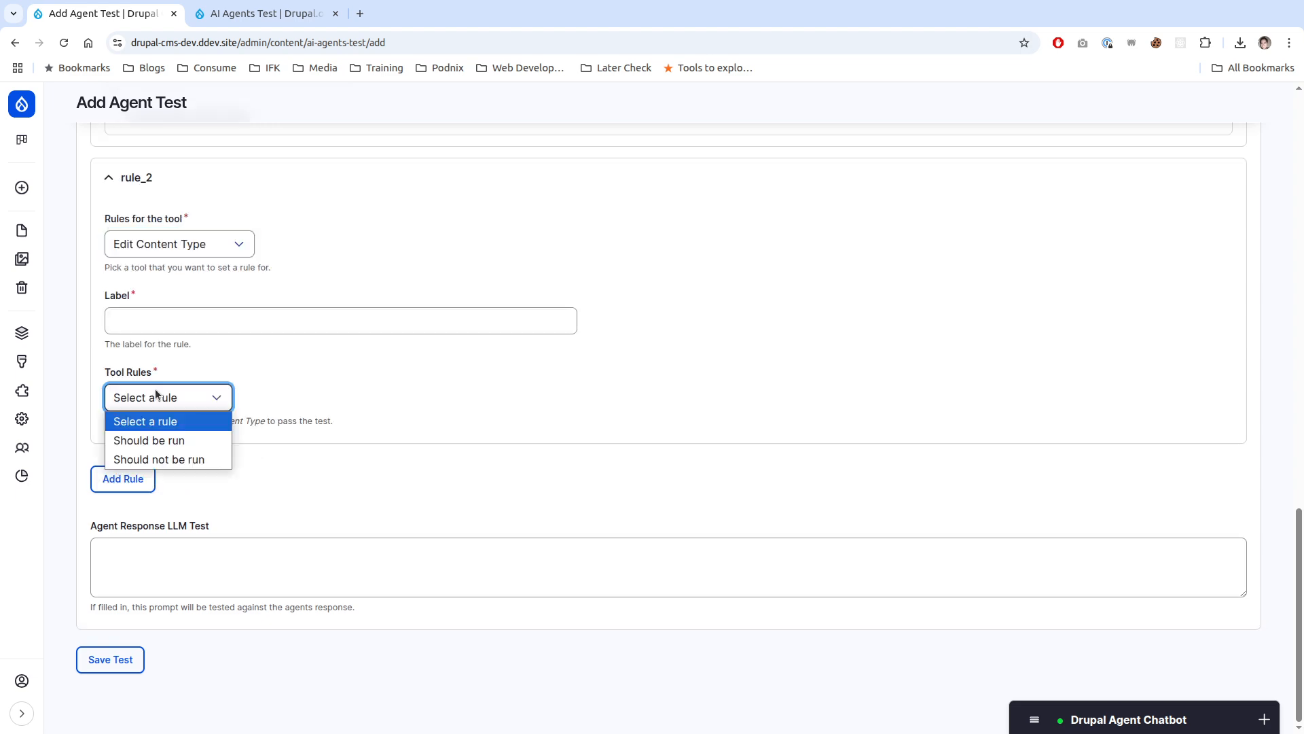
pyautogui.click(159, 460)
# Step: Label the second rule "Edit Content Type should not run" and copy the label text
pyautogui.click(267, 314)
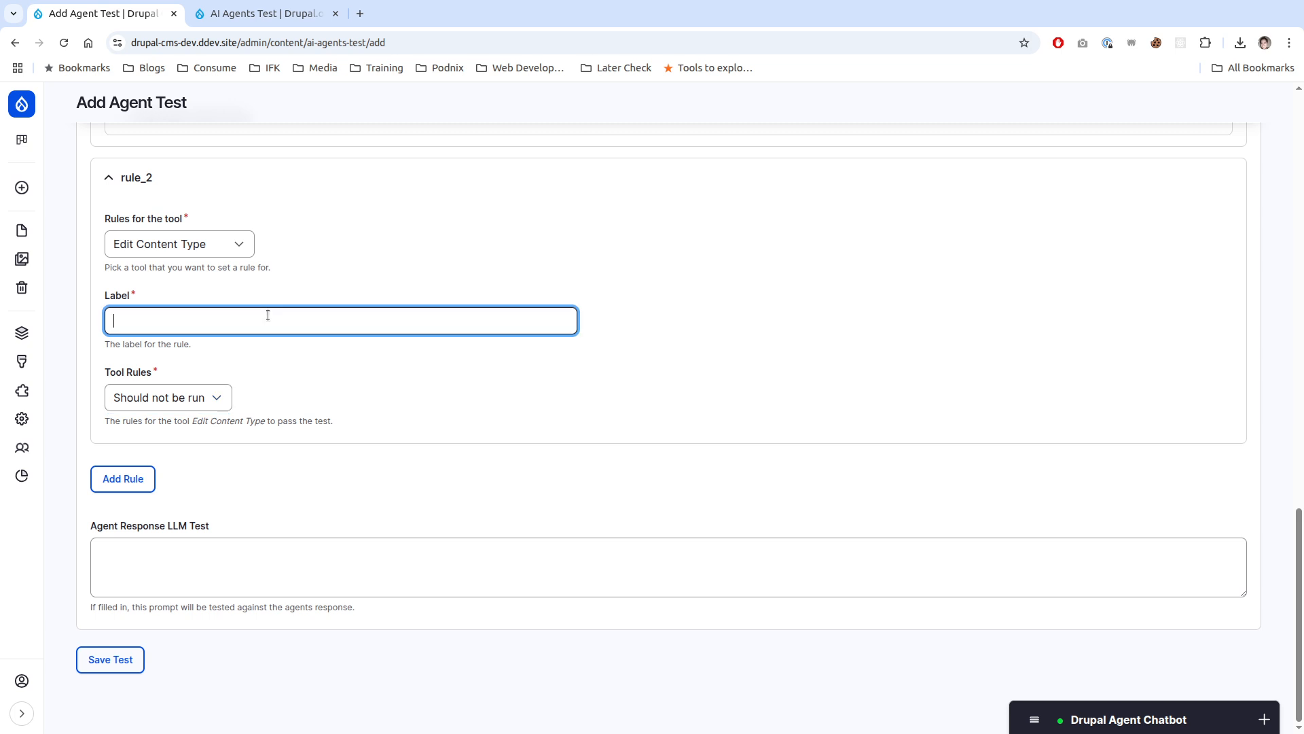
pyautogui.write('Edit Content Type should not run')
pyautogui.hotkey('ctrl', 'a')
pyautogui.hotkey('ctrl', 'c')
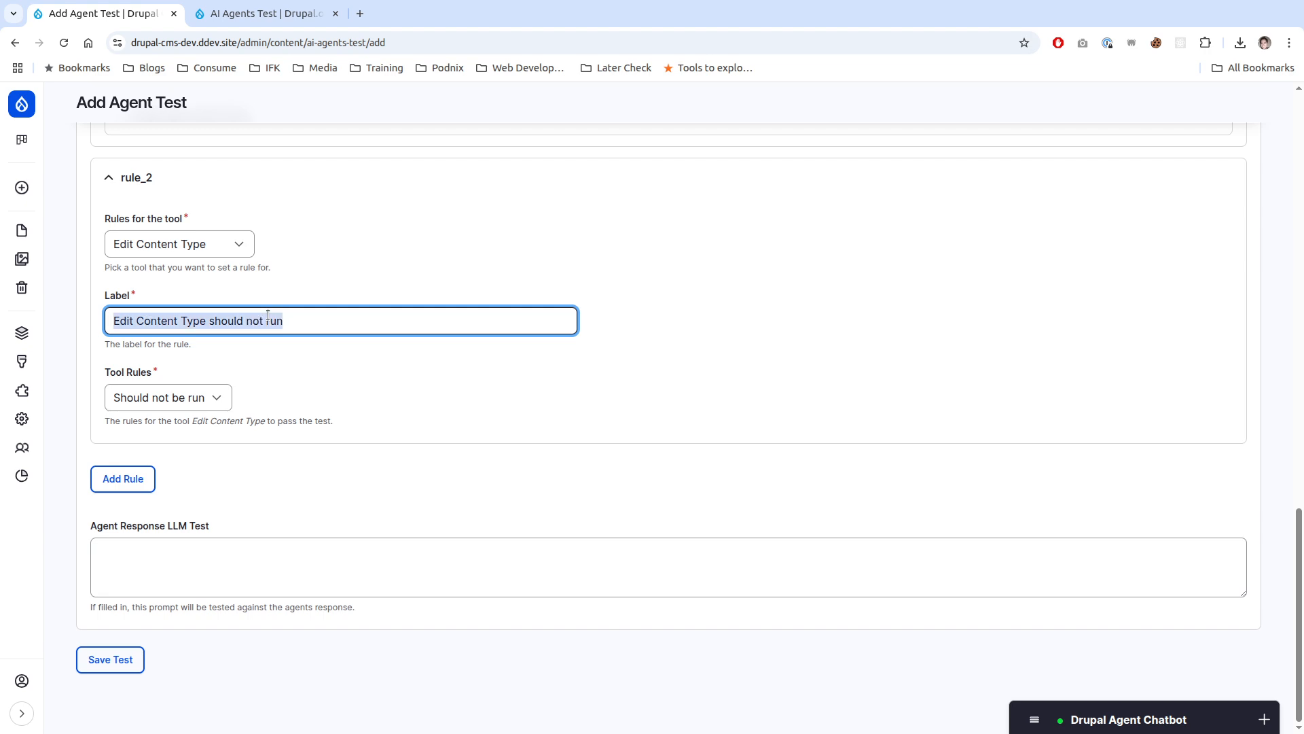
# Step: Add a third rule for the Create Content Type tool, labelled "Create Content Type should not run" and set to Should not be run
pyautogui.click(130, 482)
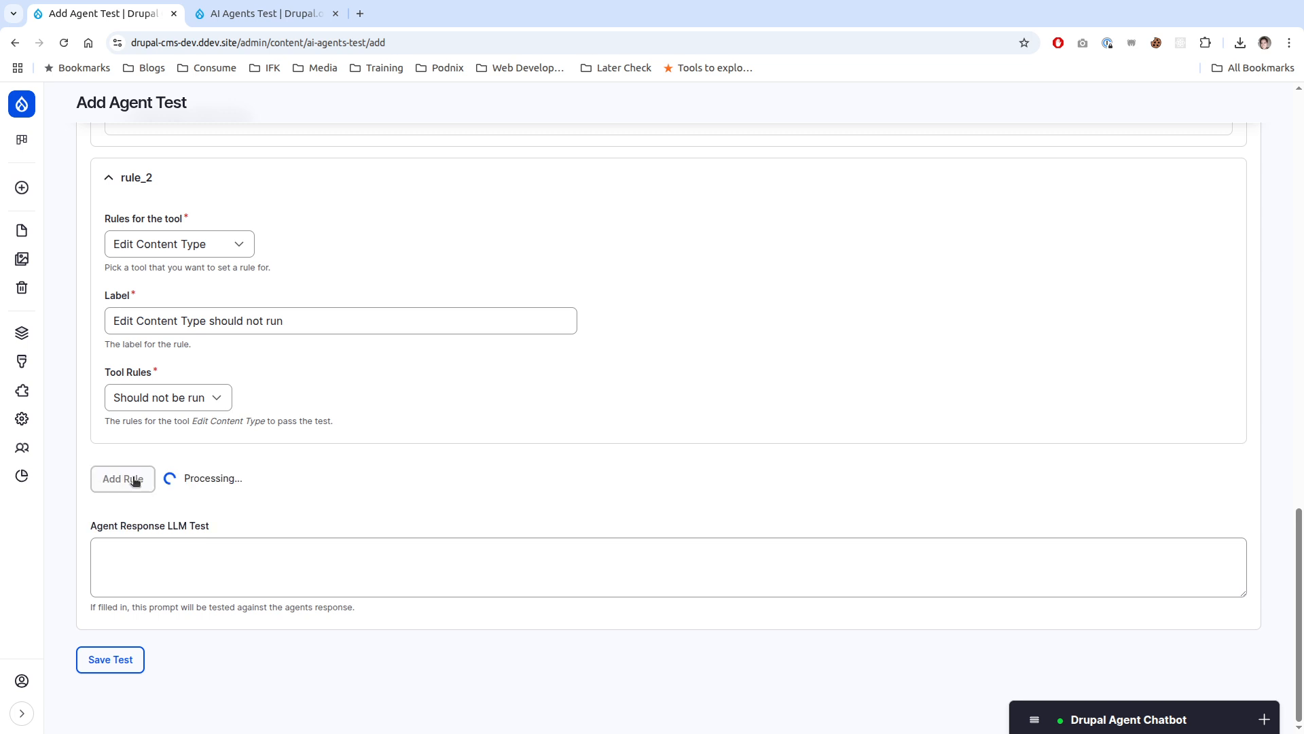
pyautogui.click(178, 397)
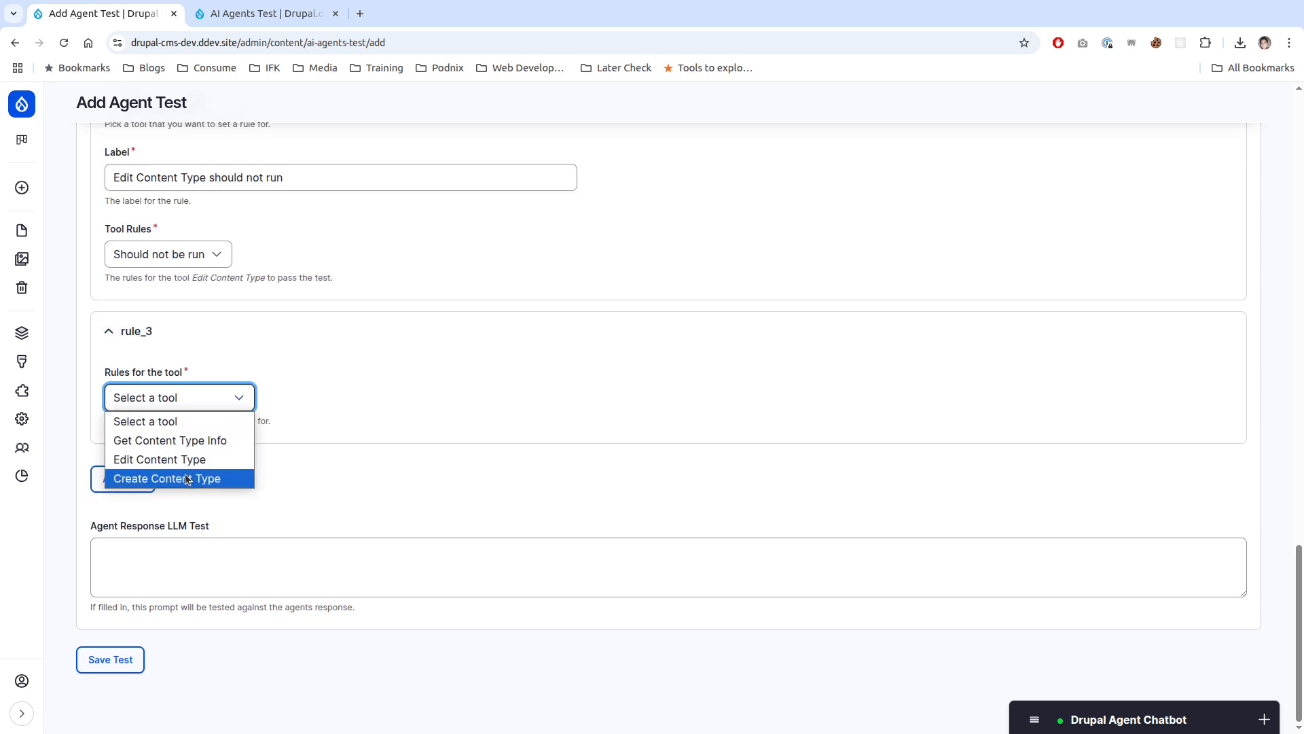
pyautogui.click(185, 477)
pyautogui.click(190, 322)
pyautogui.hotkey('ctrl', 'v')
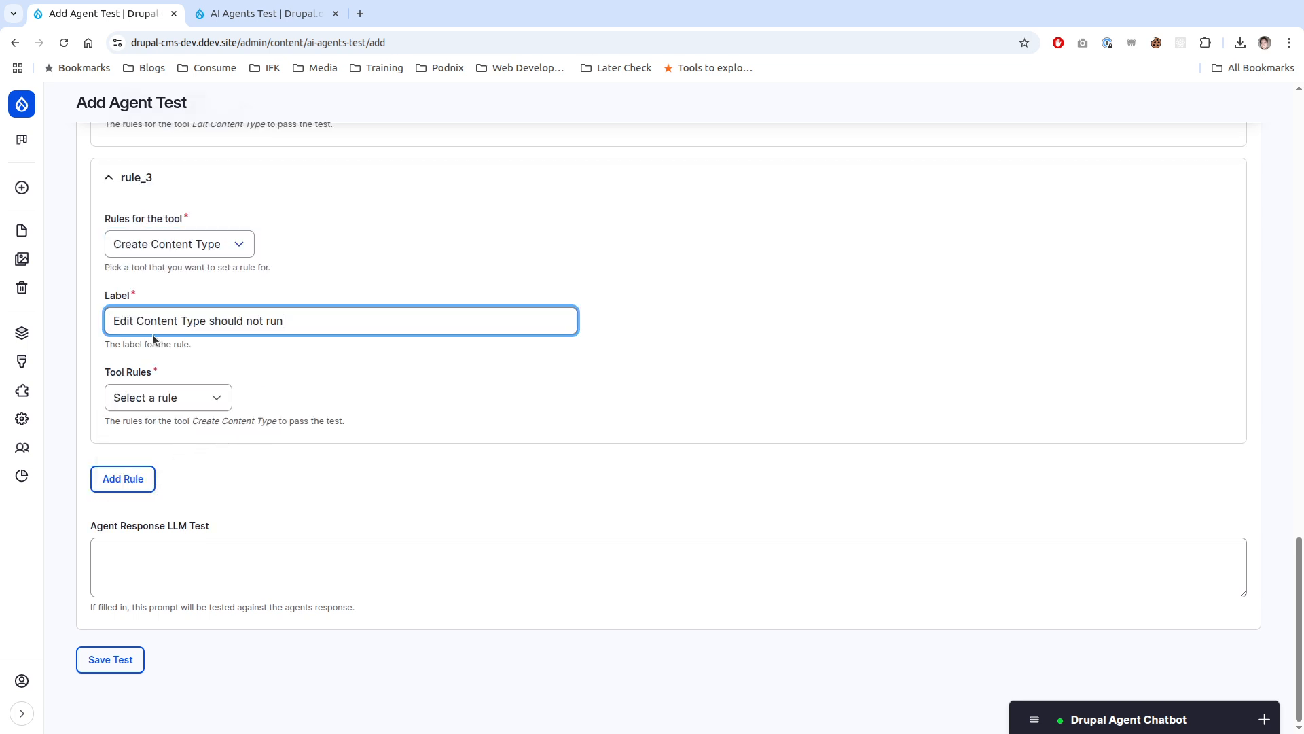
pyautogui.doubleClick(118, 324)
pyautogui.write('Create')
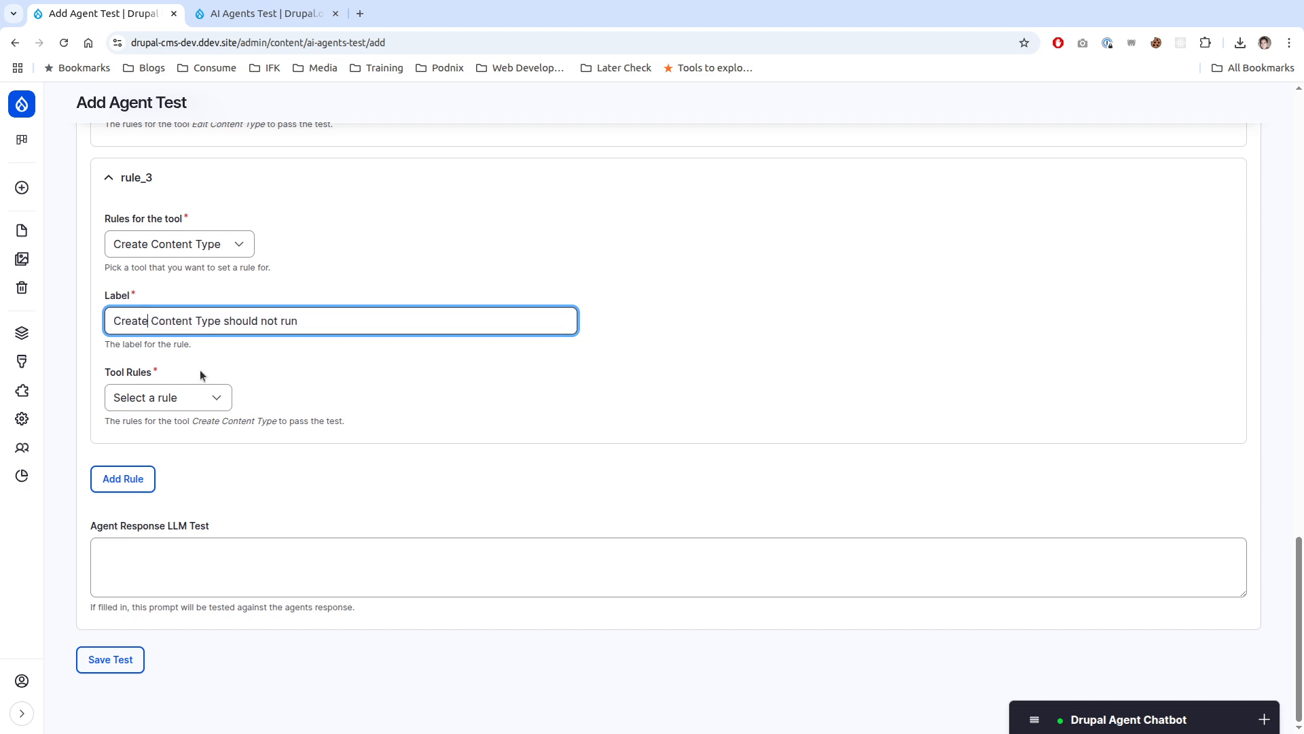
pyautogui.click(202, 398)
pyautogui.click(189, 457)
# Step: Copy the triggering instruction "Is the basic page sticky by default?" into the agent's Instructions
pyautogui.scroll(4, 482, 534)
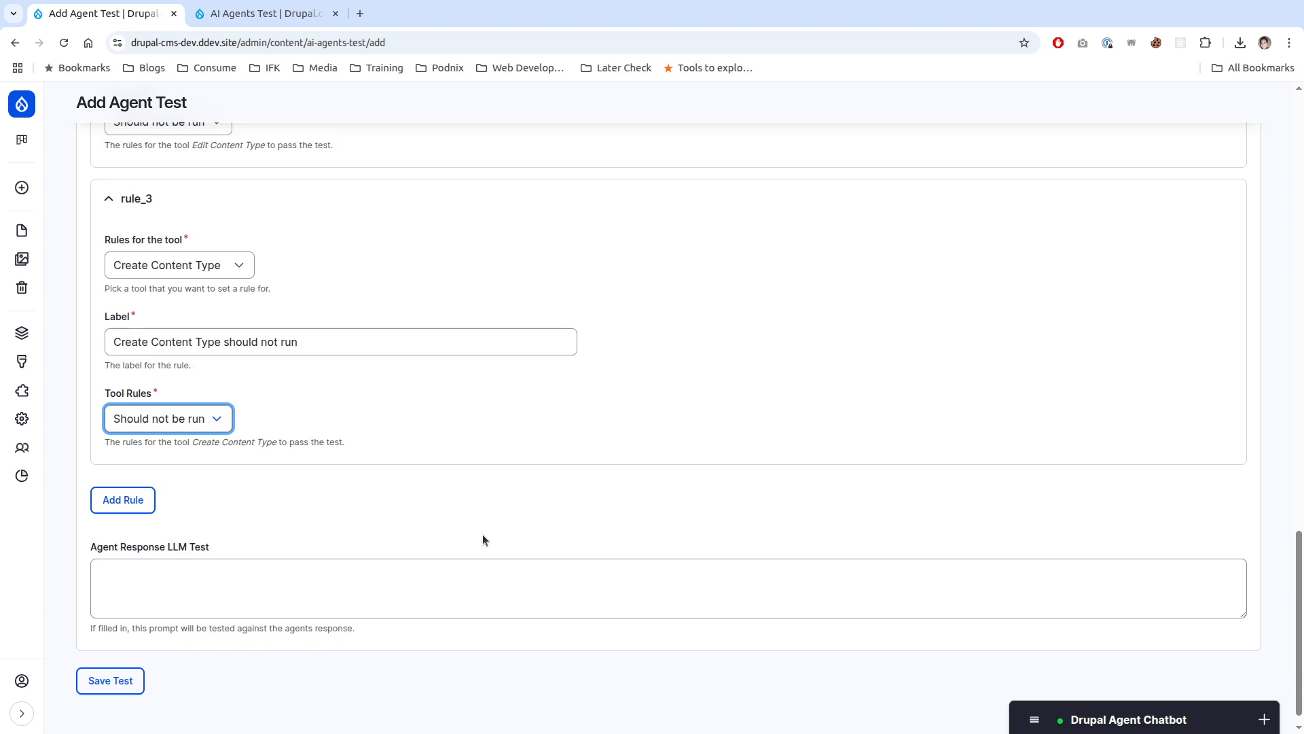
pyautogui.scroll(6, 482, 534)
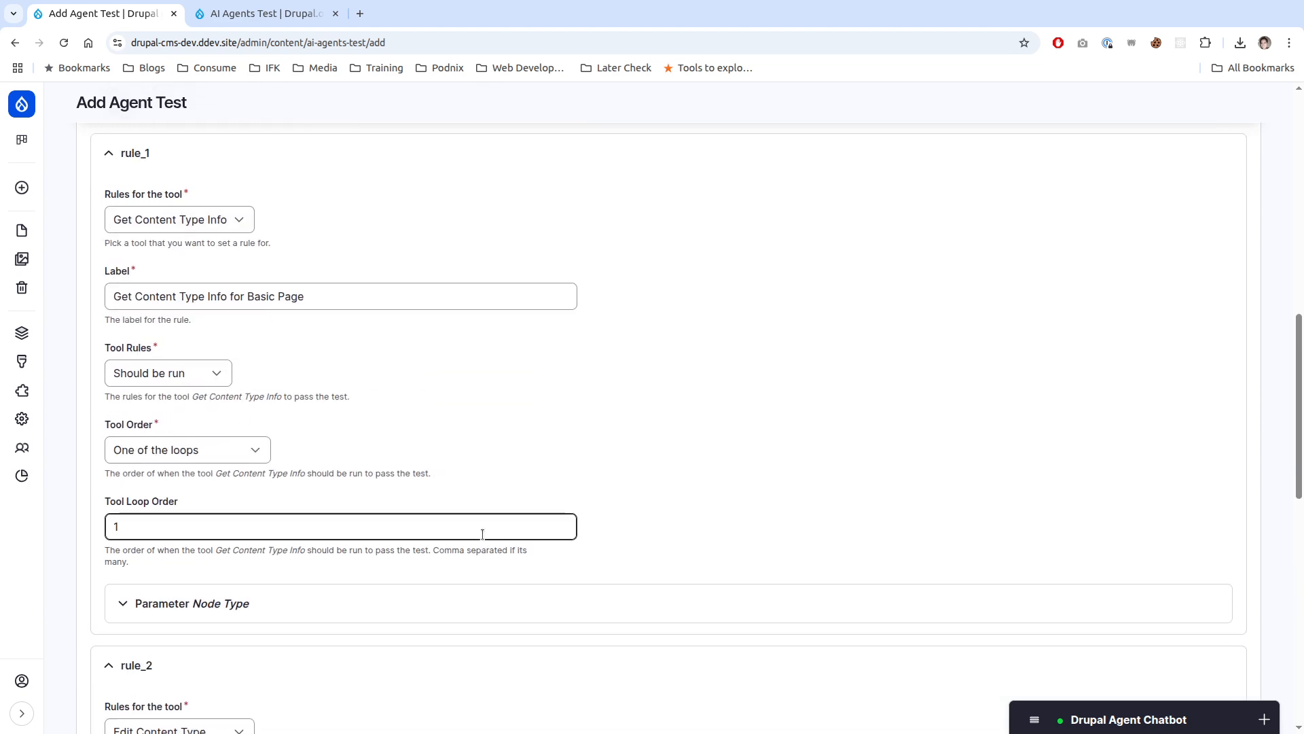
pyautogui.scroll(15, 483, 534)
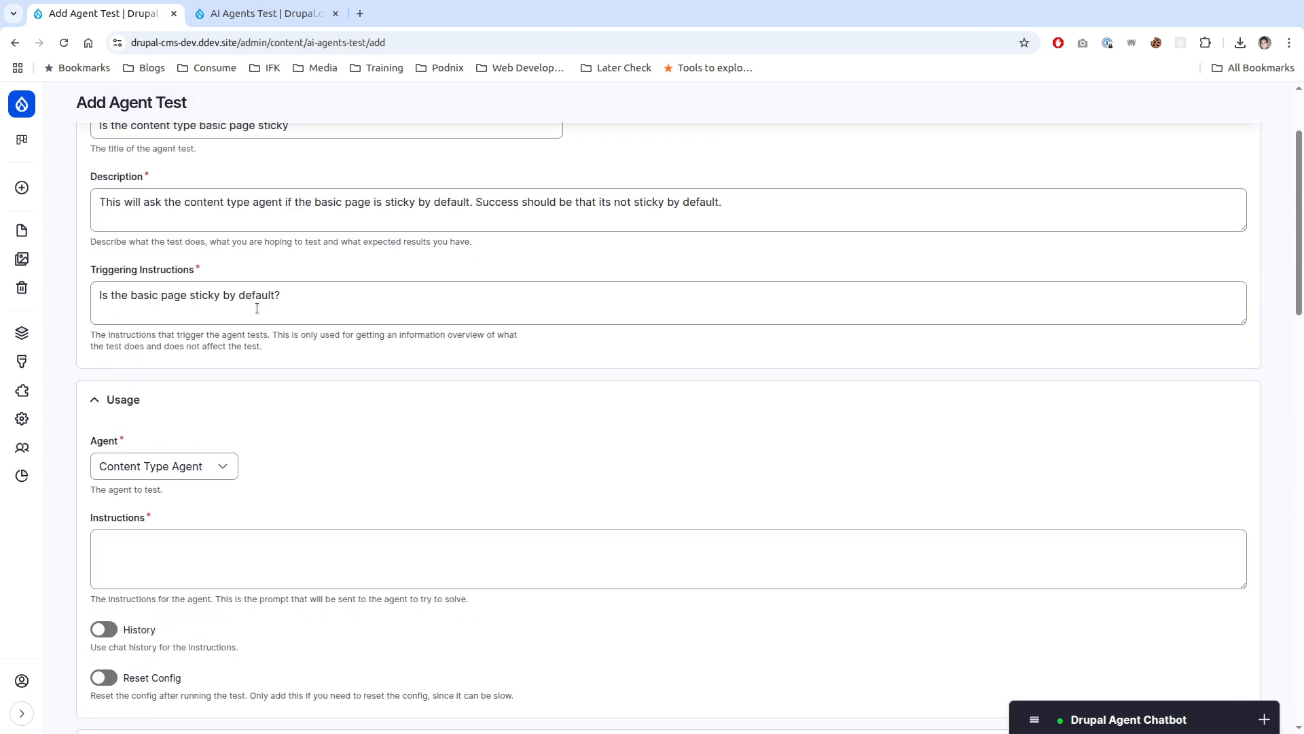
pyautogui.tripleClick(229, 312)
pyautogui.hotkey('ctrl', 'c')
pyautogui.click(256, 538)
pyautogui.hotkey('ctrl', 'v')
# Step: Enter "The response should say that it is not sticky by default. Be lenient." as the Agent Response LLM Test prompt
pyautogui.scroll(-3, 265, 524)
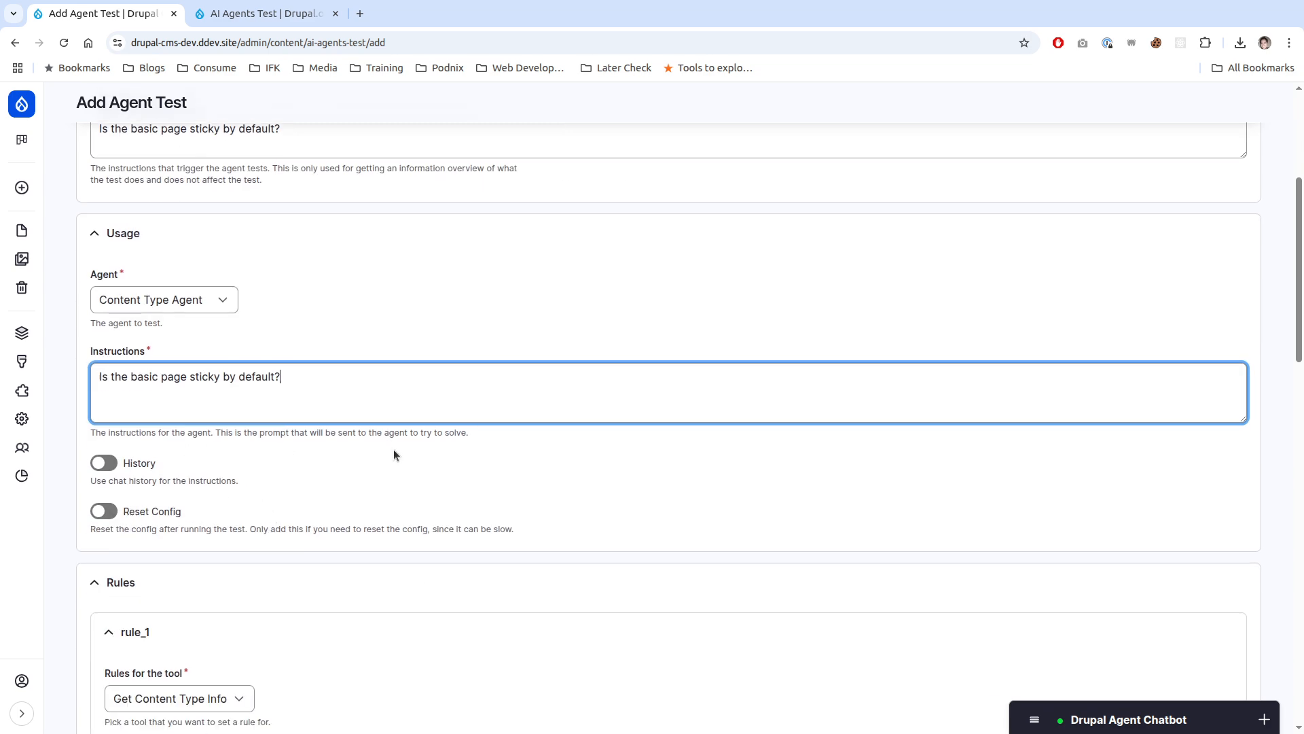
pyautogui.scroll(-2, 394, 450)
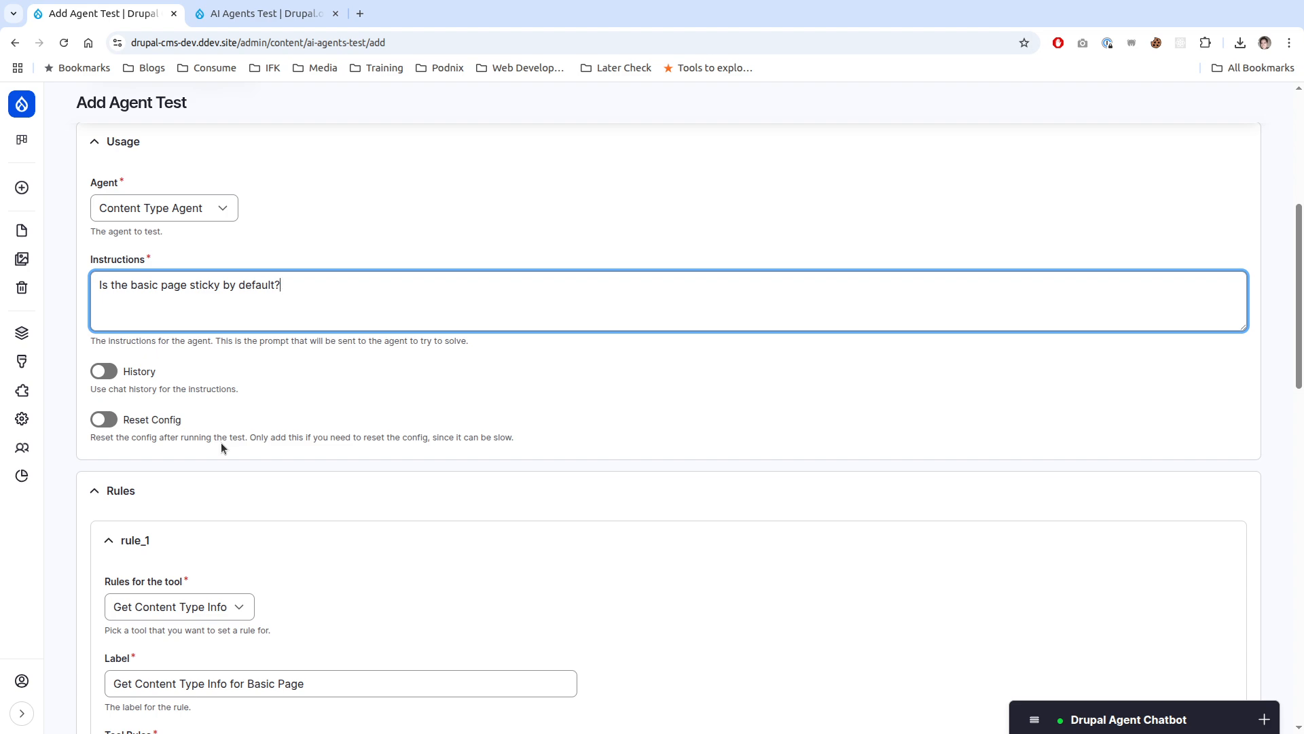
pyautogui.scroll(-20, 333, 426)
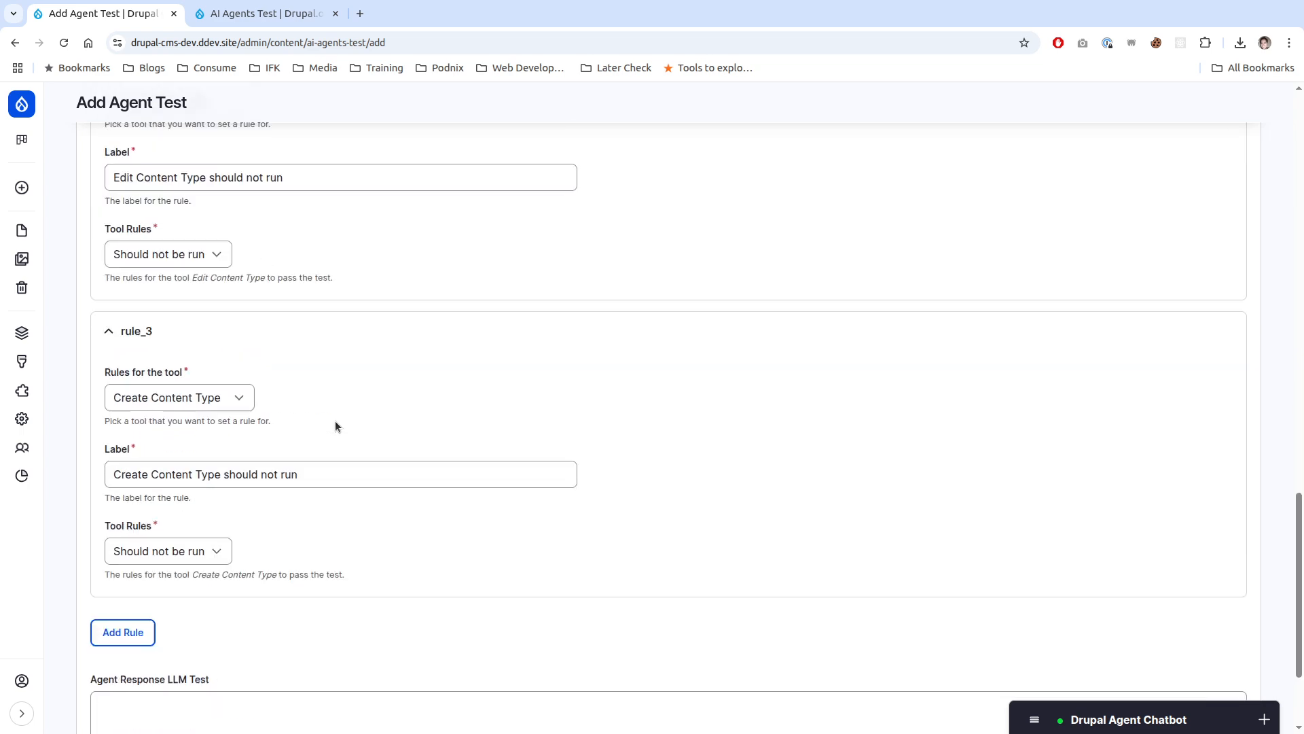
pyautogui.click(174, 581)
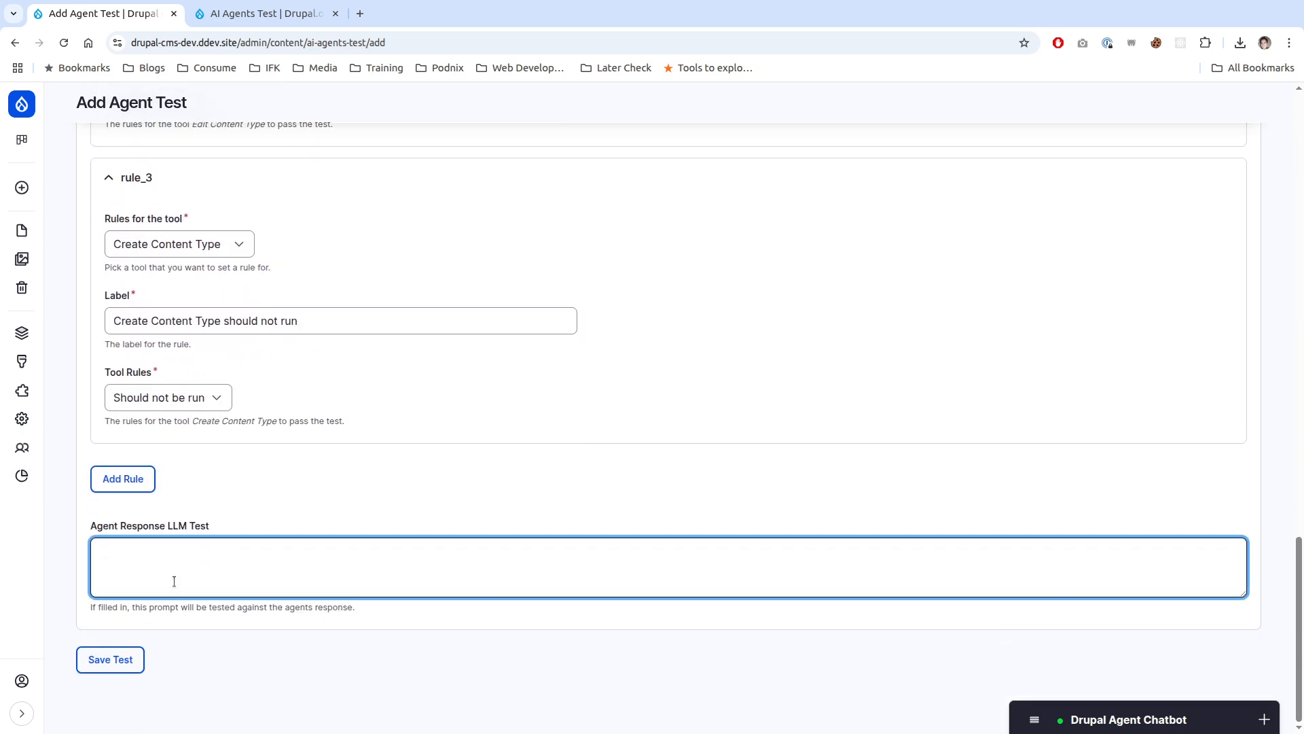
pyautogui.write('The req')
pyautogui.press('BackSpace')
pyautogui.press('BackSpace')
pyautogui.write('response should say that the ')
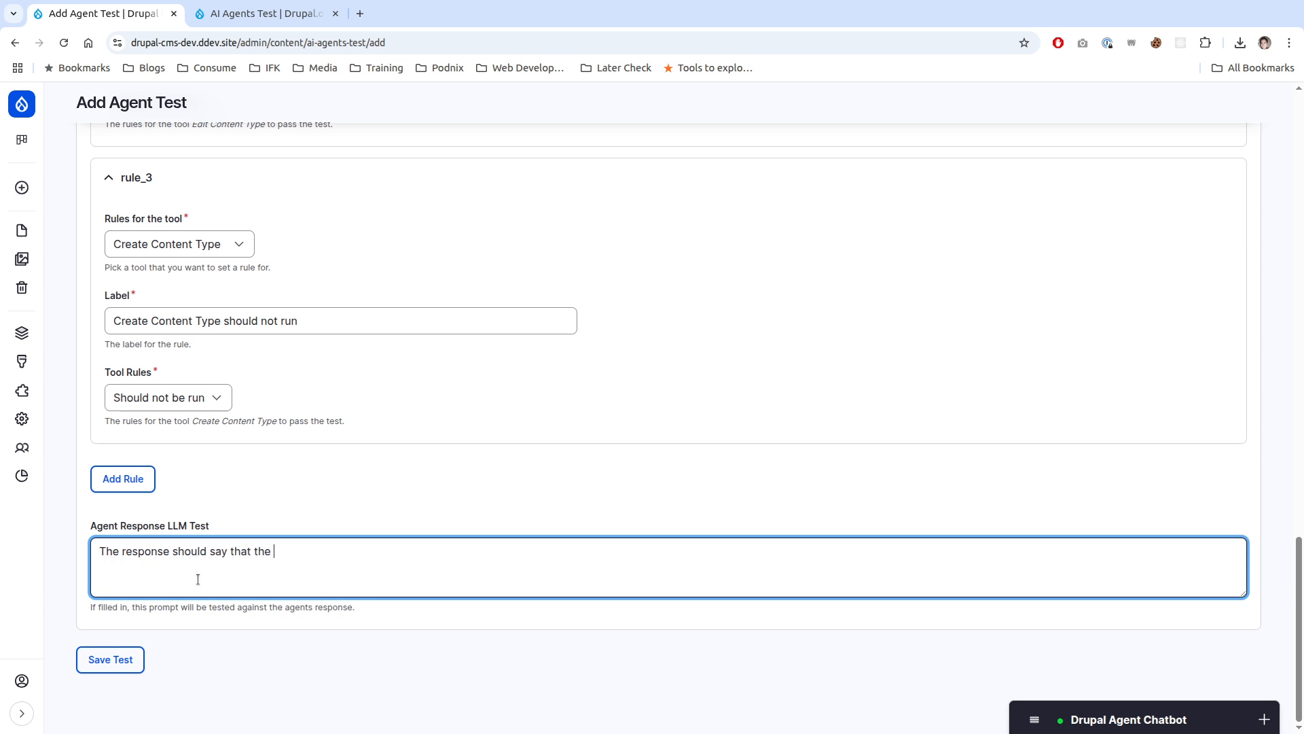
pyautogui.write('page is not st')
pyautogui.write('icky b')
pyautogui.press('BackSpace')
pyautogui.hotkey('ctrl', 'BackSpace')
pyautogui.hotkey('ctrl', 'BackSpace')
pyautogui.hotkey('ctrl', 'BackSpace')
pyautogui.hotkey('ctrl', 'BackSpace')
pyautogui.hotkey('ctrl', 'BackSpace')
pyautogui.write('it is not sticky by default.')
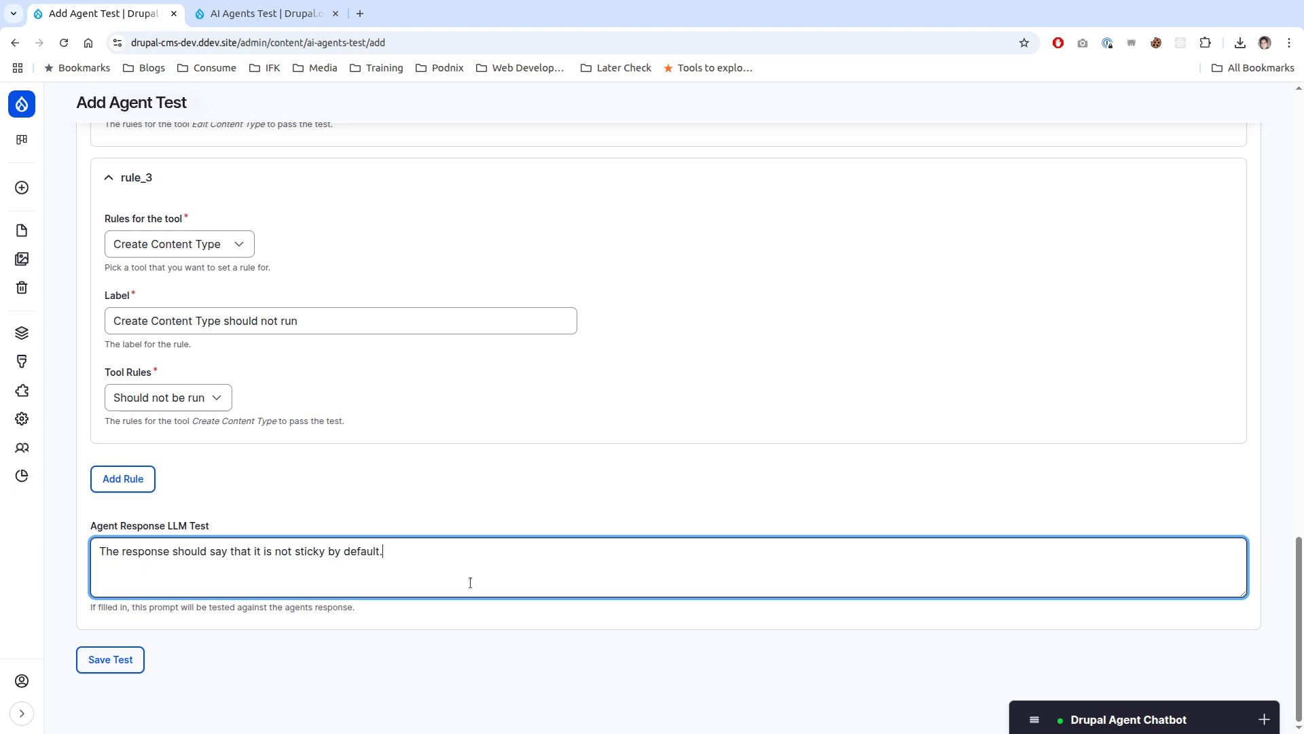
pyautogui.write('Be lenient.')
# Step: Save the agent test and run it from the list of agent tests
pyautogui.click(96, 662)
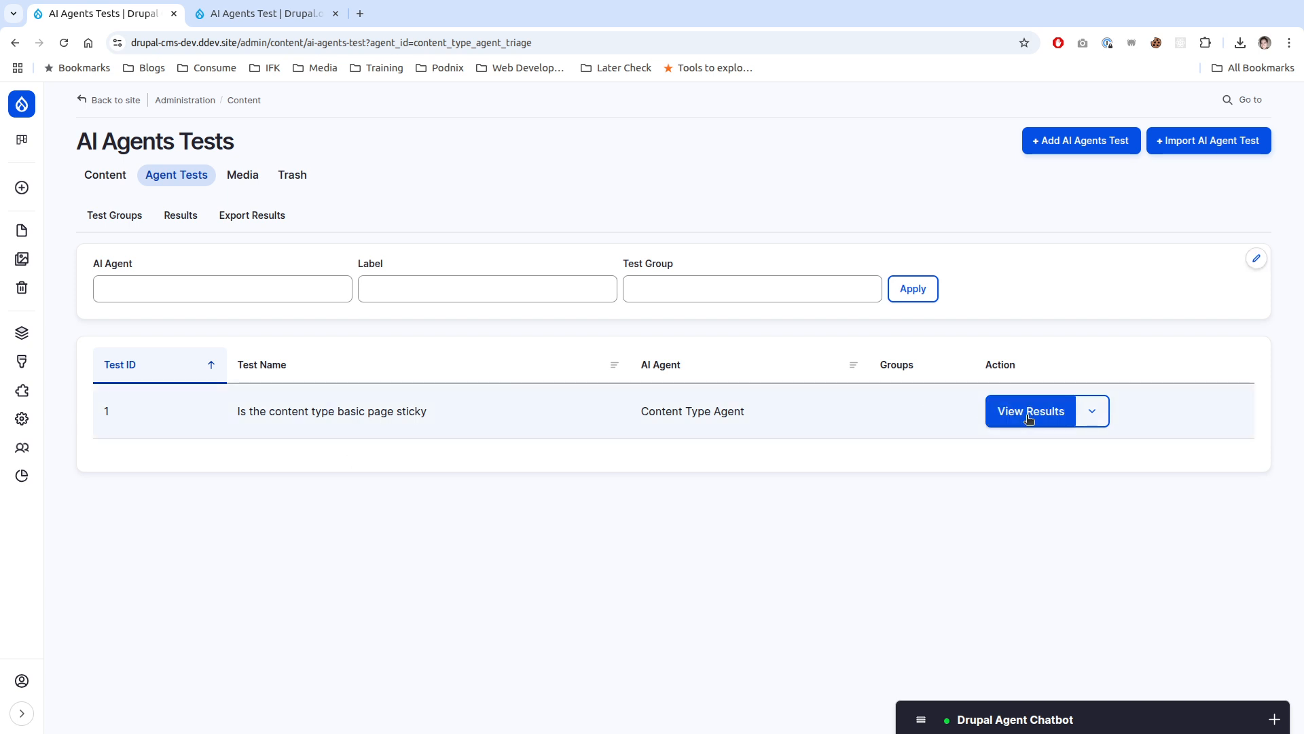
pyautogui.click(1087, 417)
pyautogui.click(1023, 446)
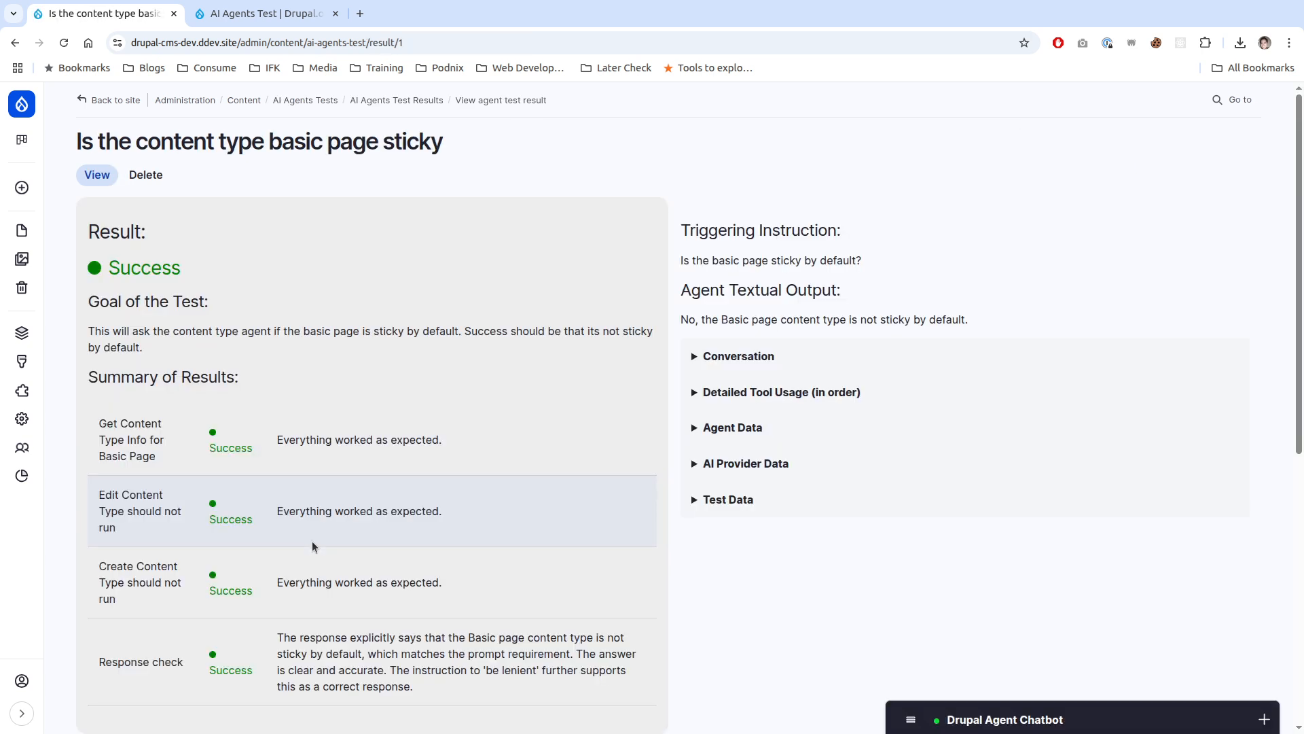
# Step: Review the test's overall result, goal, summary of results and detailed results
pyautogui.scroll(-3, 312, 541)
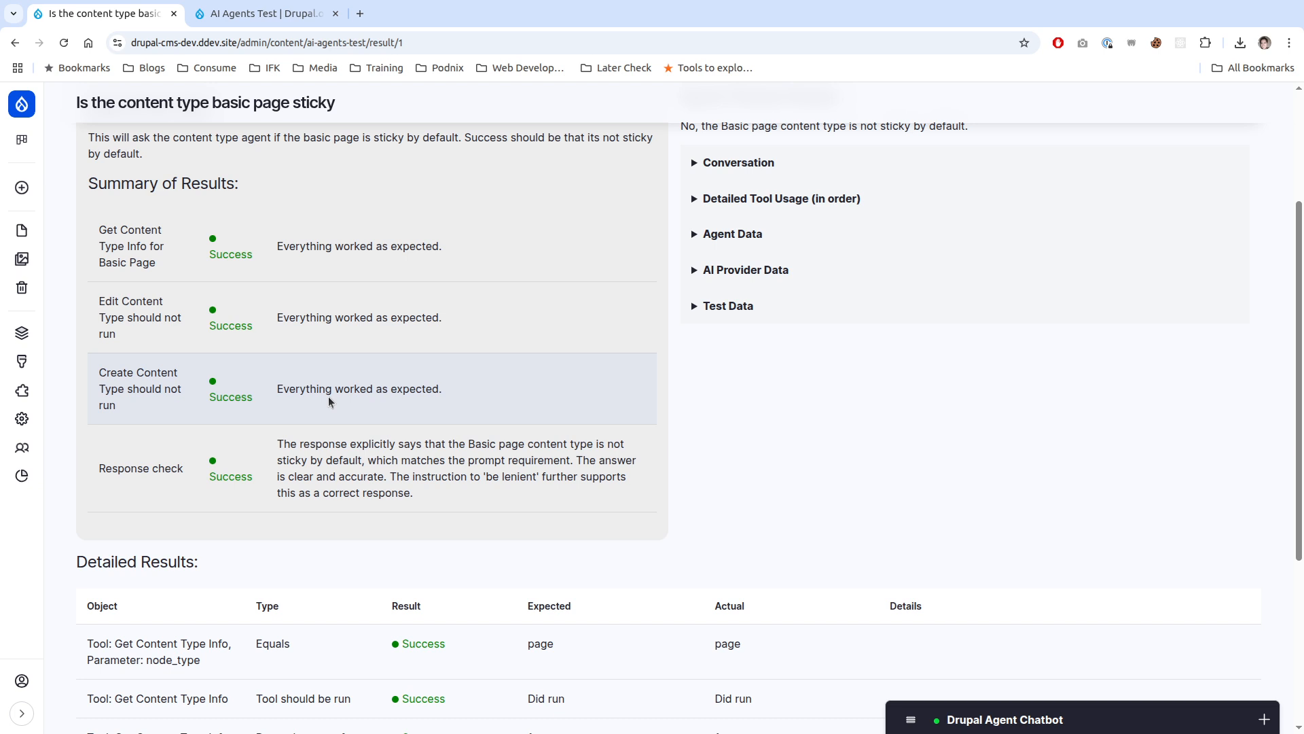
pyautogui.scroll(4, 328, 401)
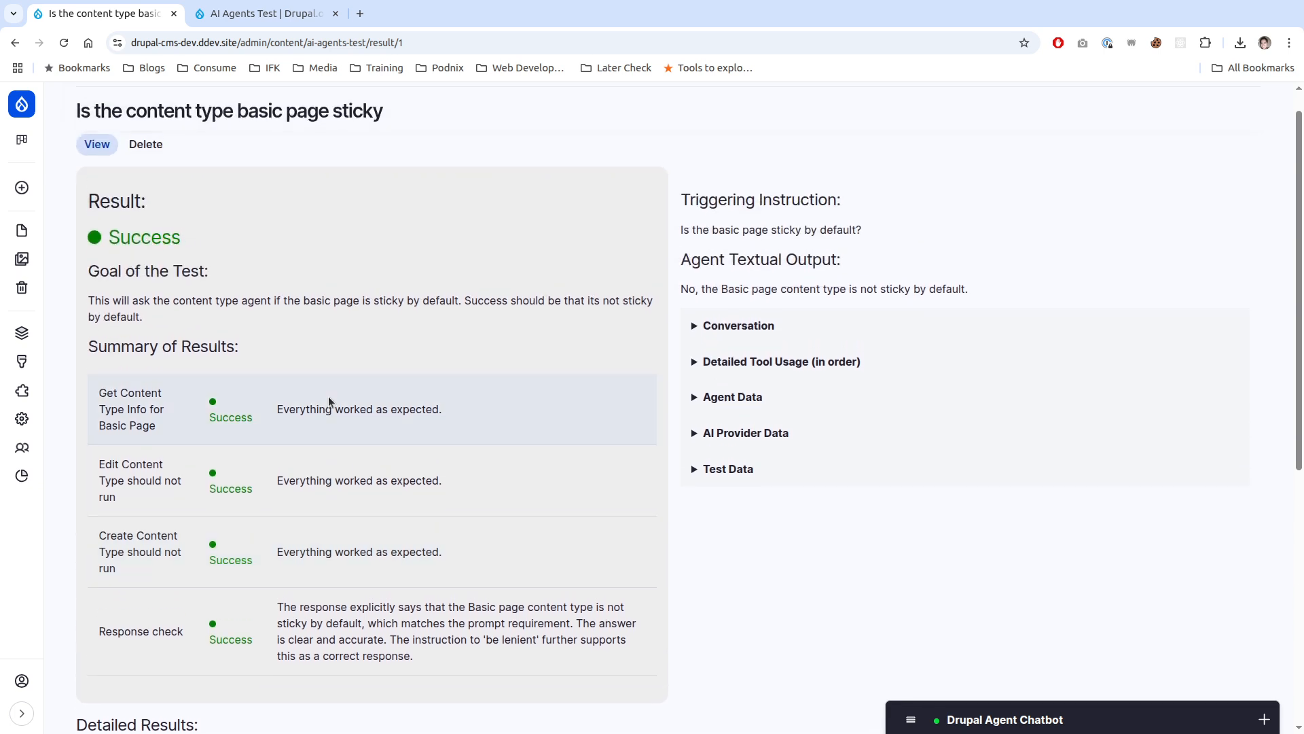
pyautogui.scroll(-1, 328, 400)
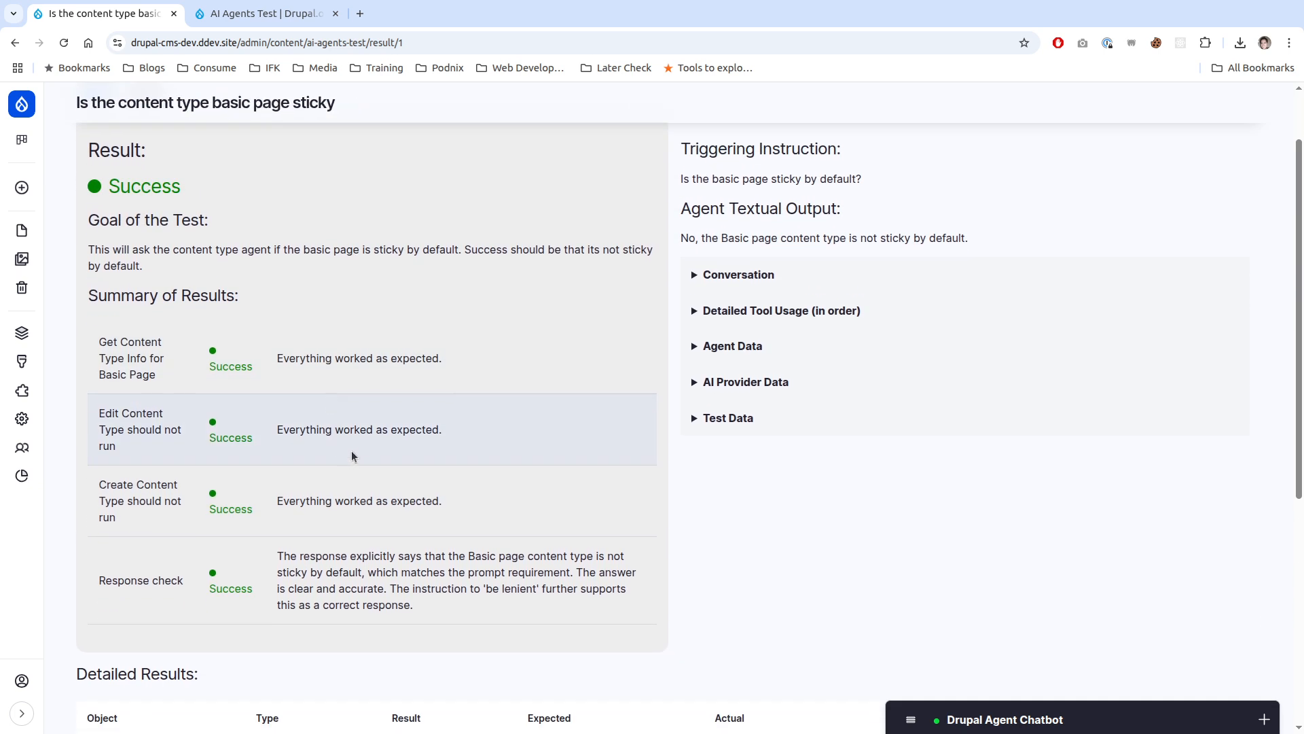
pyautogui.scroll(-3, 352, 451)
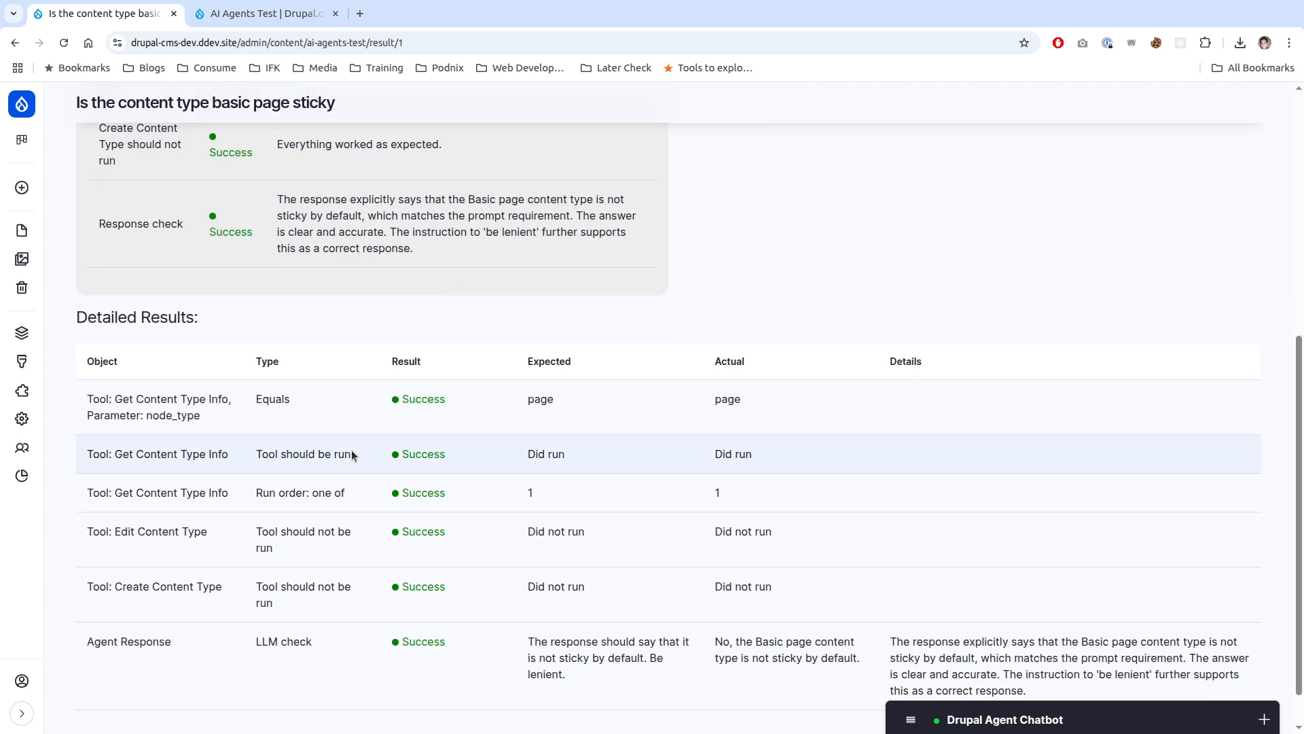
pyautogui.scroll(-1, 352, 453)
pyautogui.scroll(7, 352, 454)
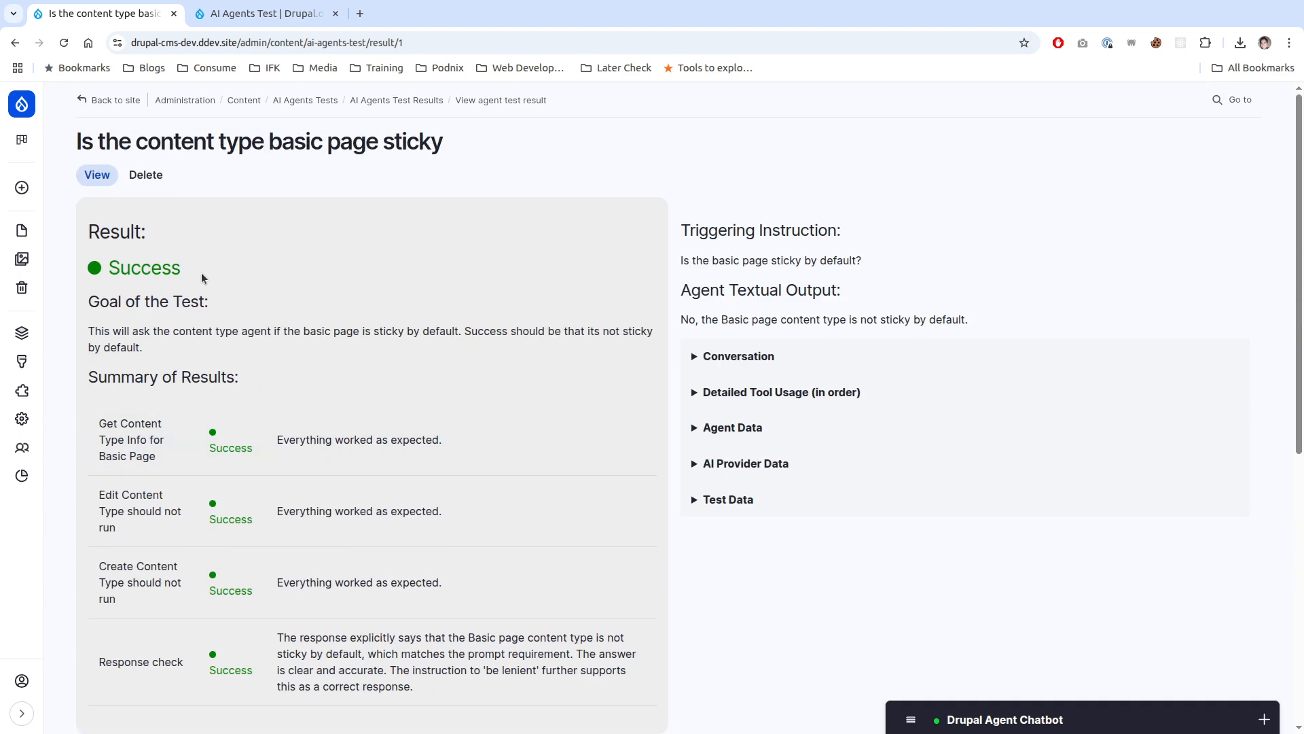
pyautogui.moveTo(183, 268); pyautogui.dragTo(104, 265)
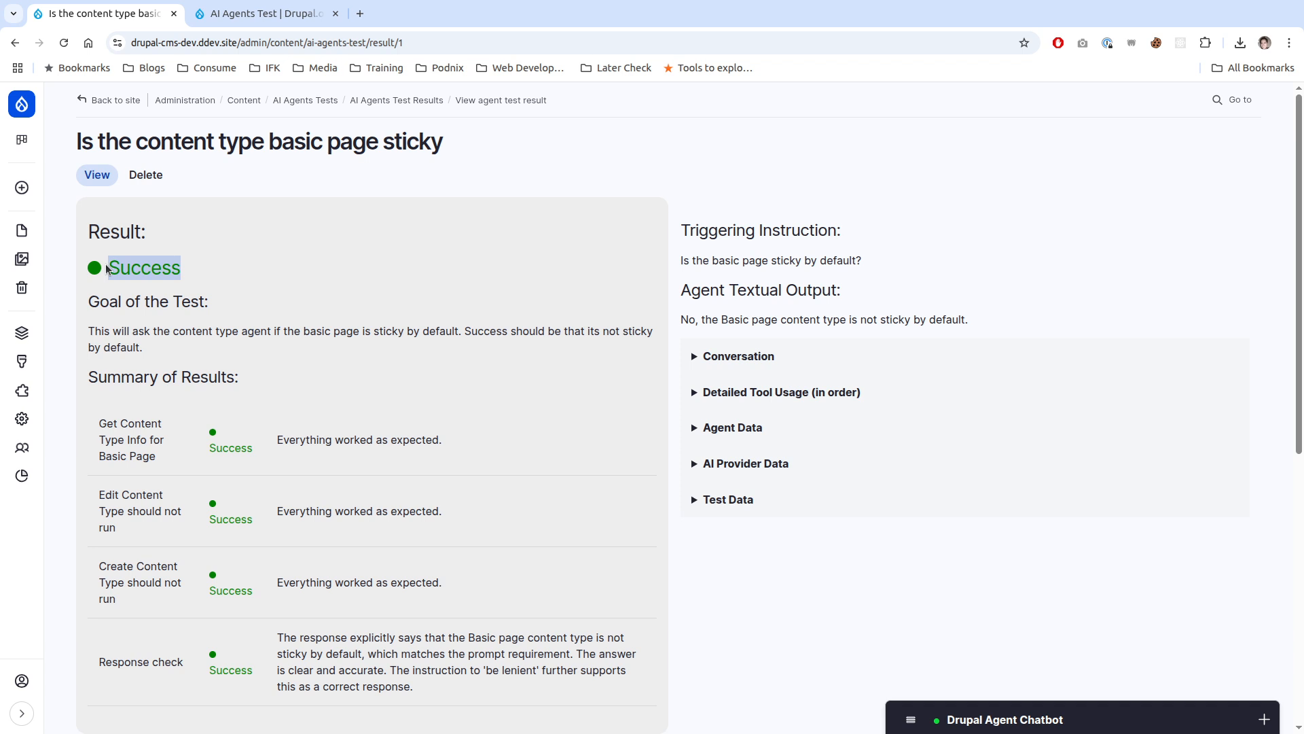
pyautogui.click(140, 320)
pyautogui.moveTo(146, 348); pyautogui.dragTo(95, 332)
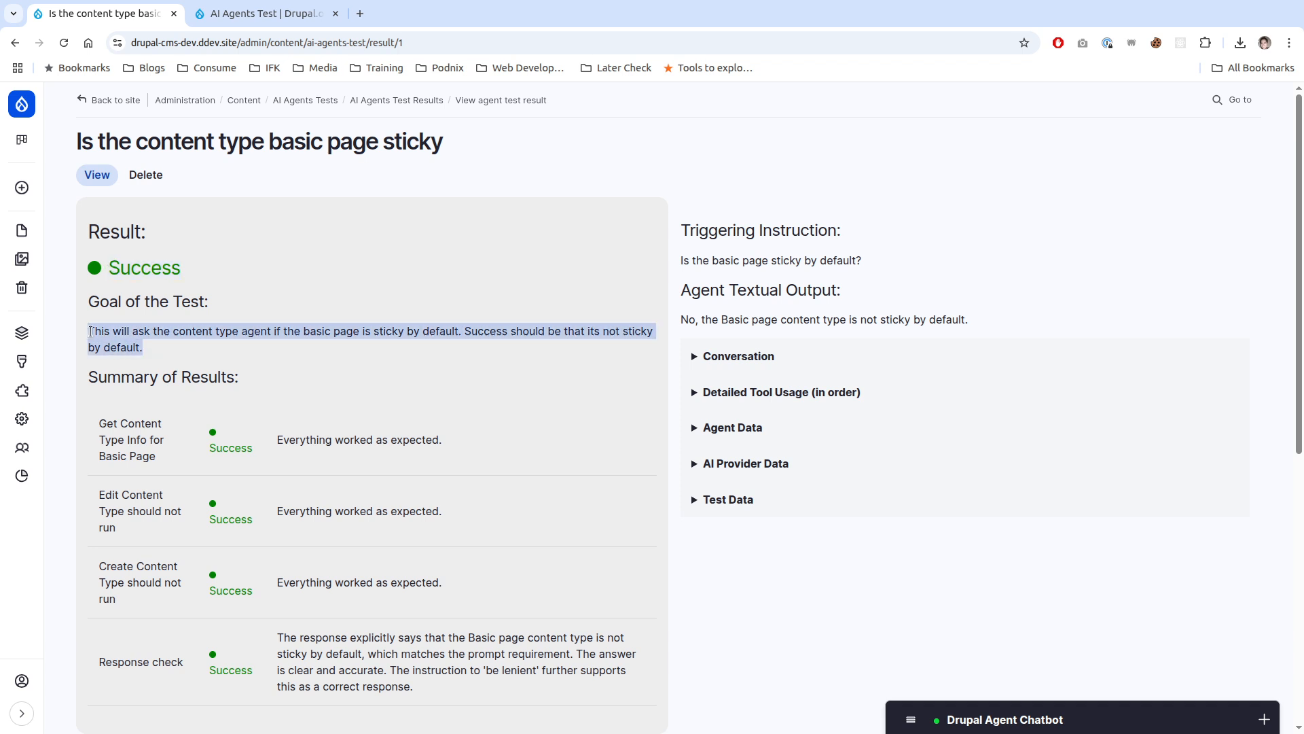
pyautogui.click(95, 331)
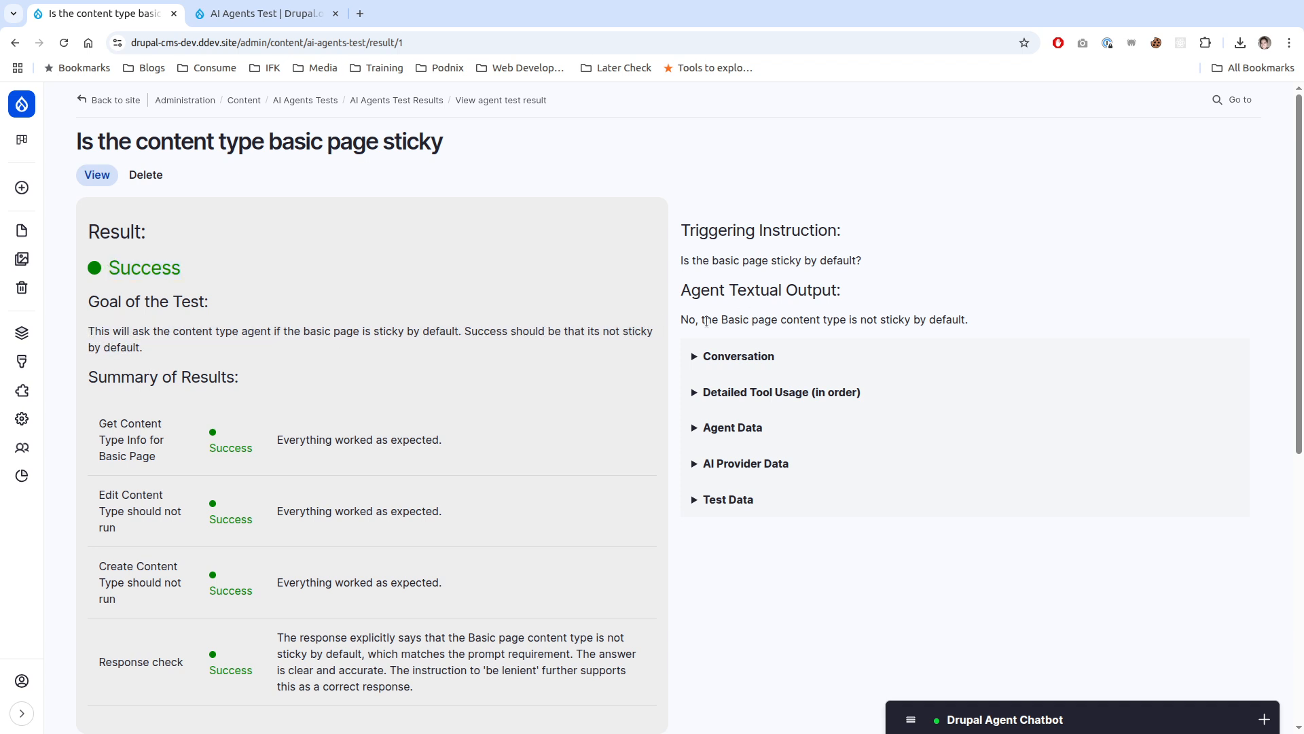
# Step: Examine the agent's textual output and the conversation recorded for the test run
pyautogui.moveTo(682, 320); pyautogui.dragTo(1010, 331)
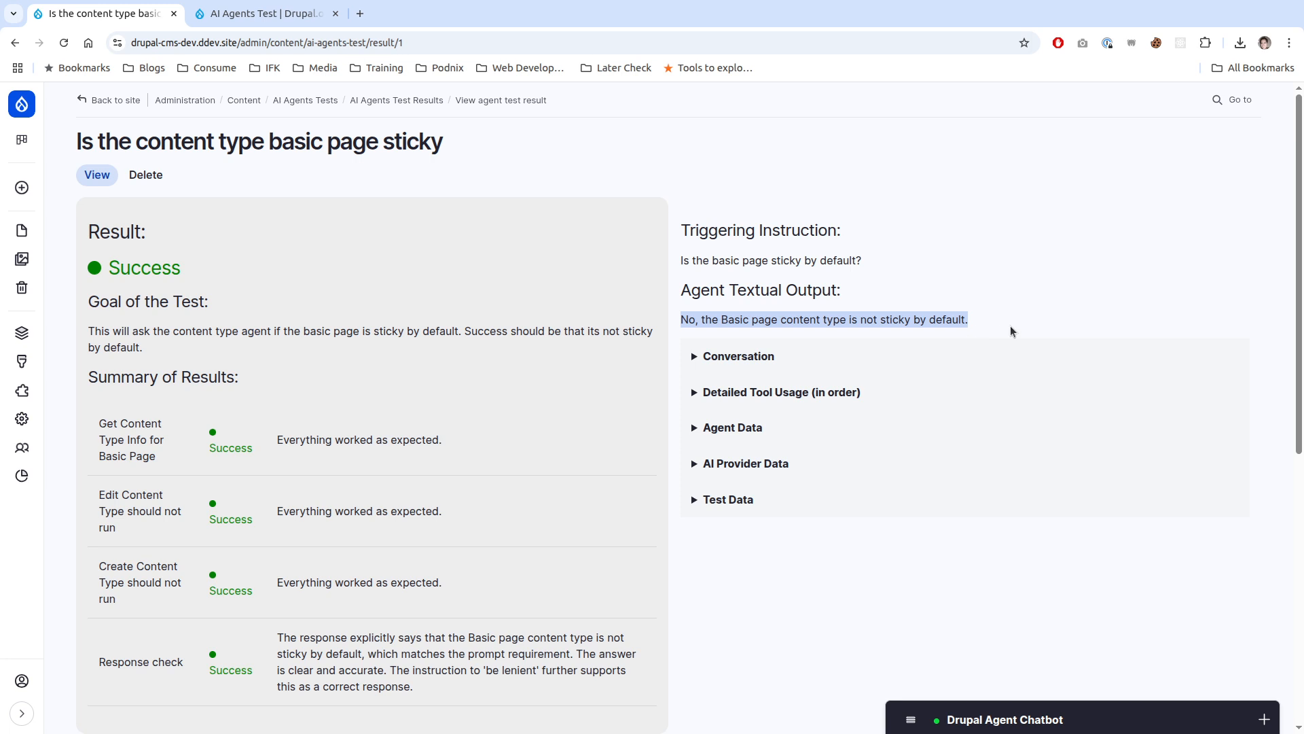
pyautogui.click(711, 319)
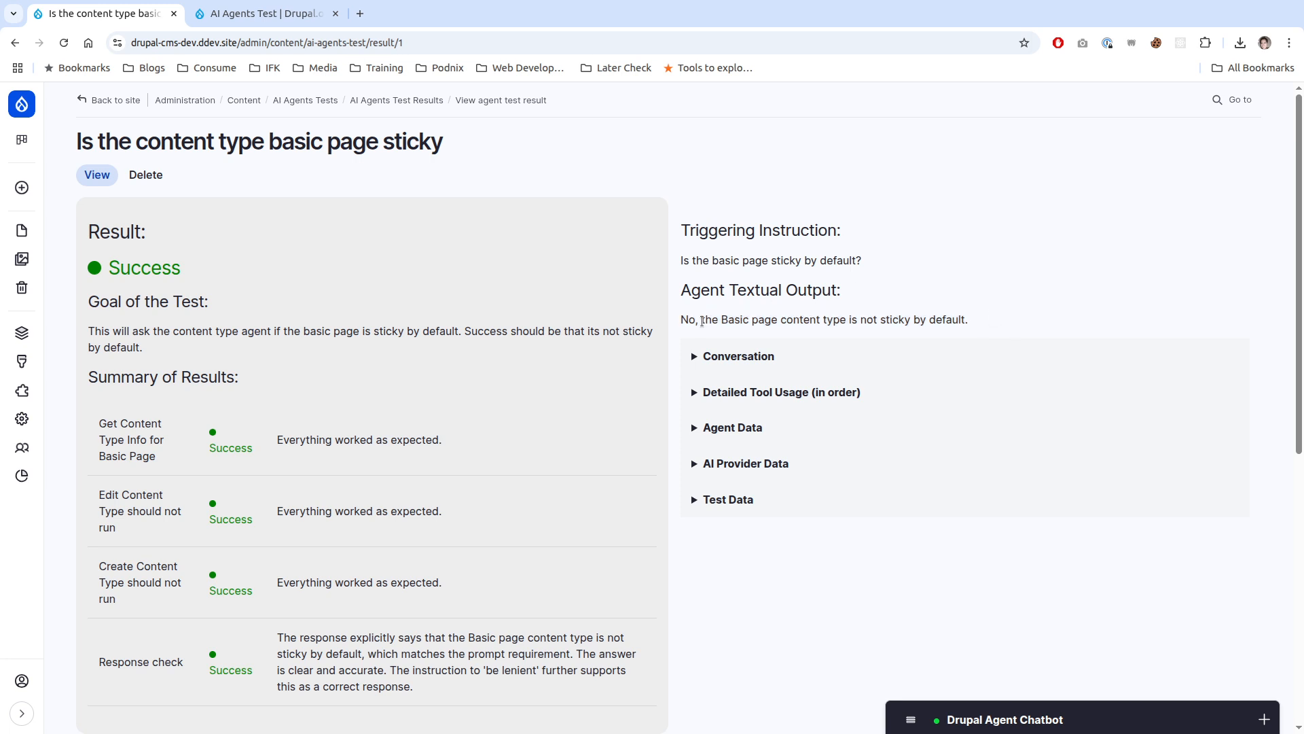
pyautogui.moveTo(701, 319); pyautogui.dragTo(922, 320)
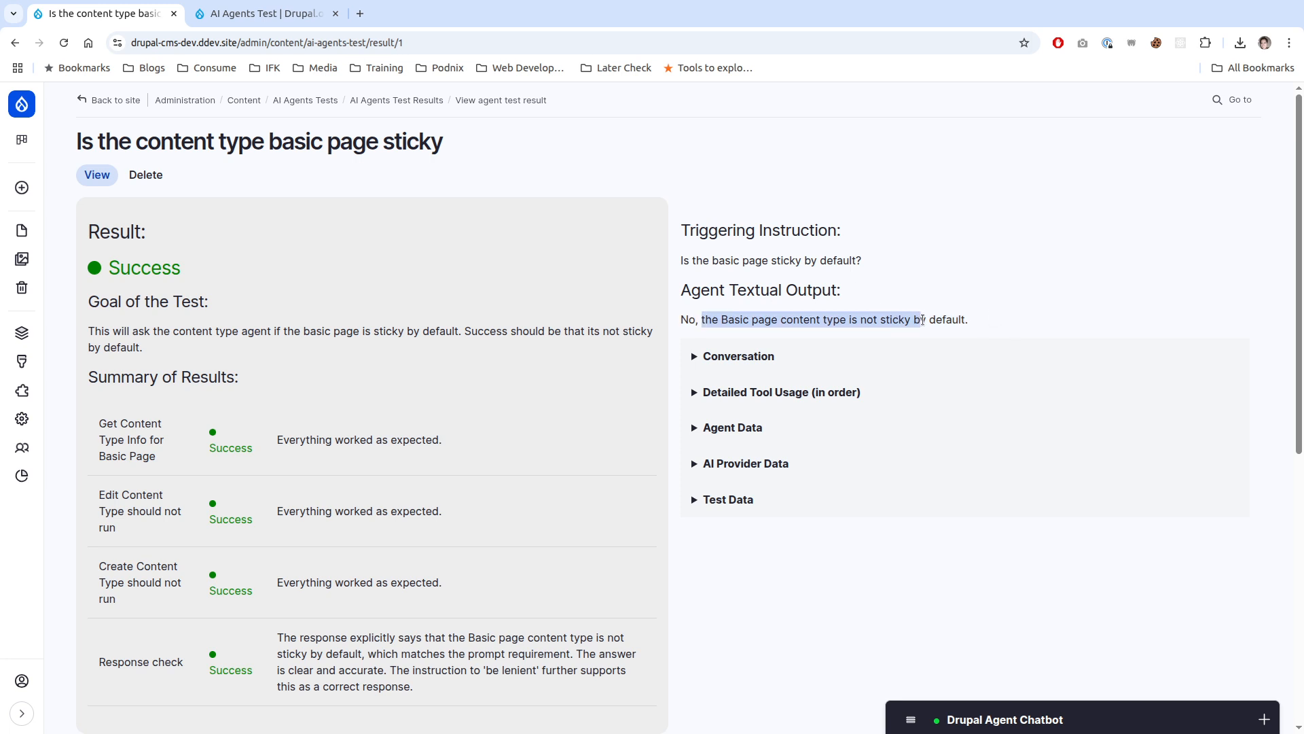
pyautogui.click(923, 320)
pyautogui.click(810, 356)
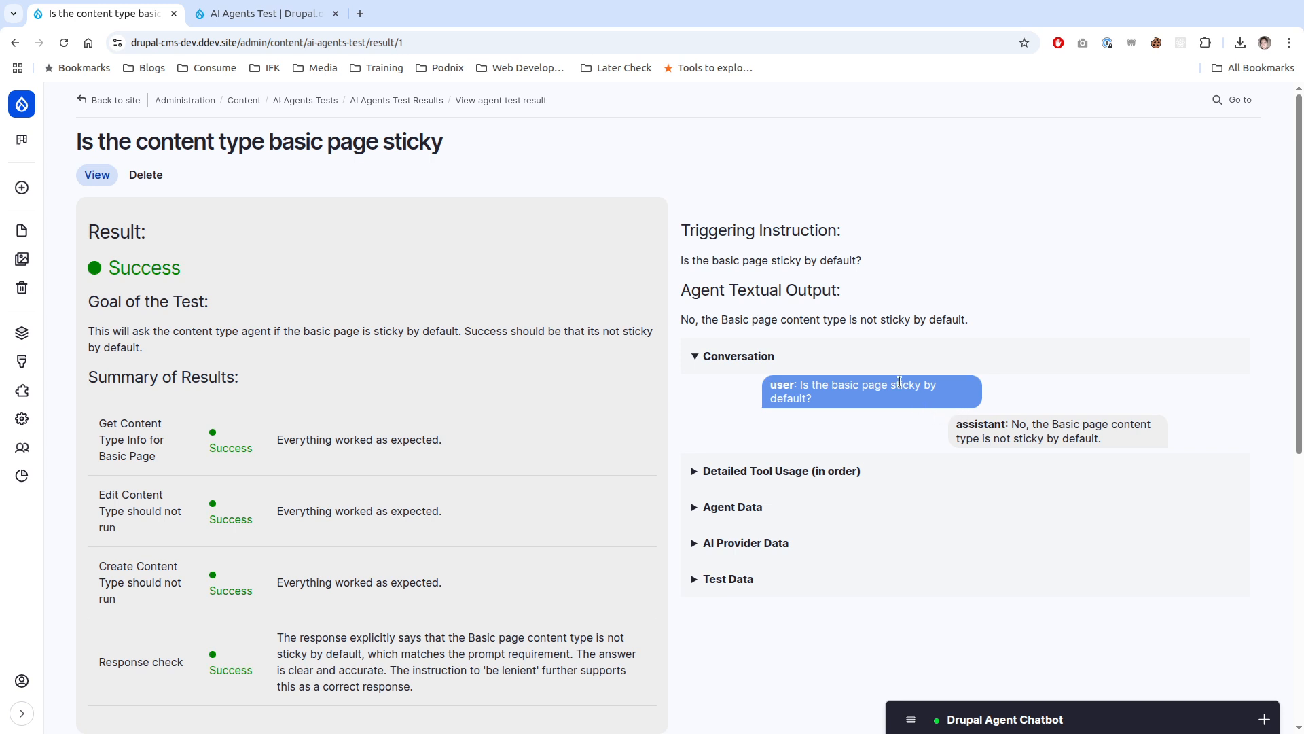
pyautogui.click(850, 352)
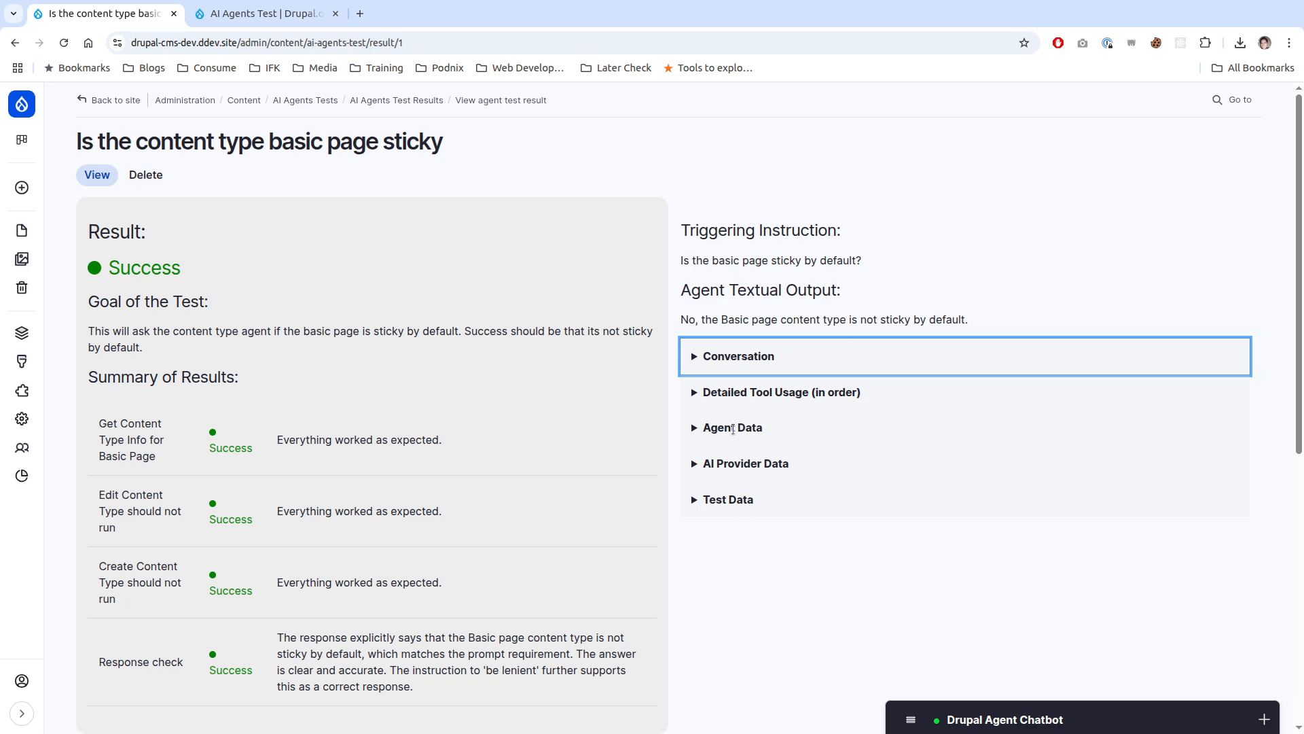
# Step: Expand the detailed tool usage and examine the id, parameters and result of the tool that was used
pyautogui.click(755, 405)
pyautogui.scroll(-3, 659, 520)
pyautogui.scroll(2, 682, 401)
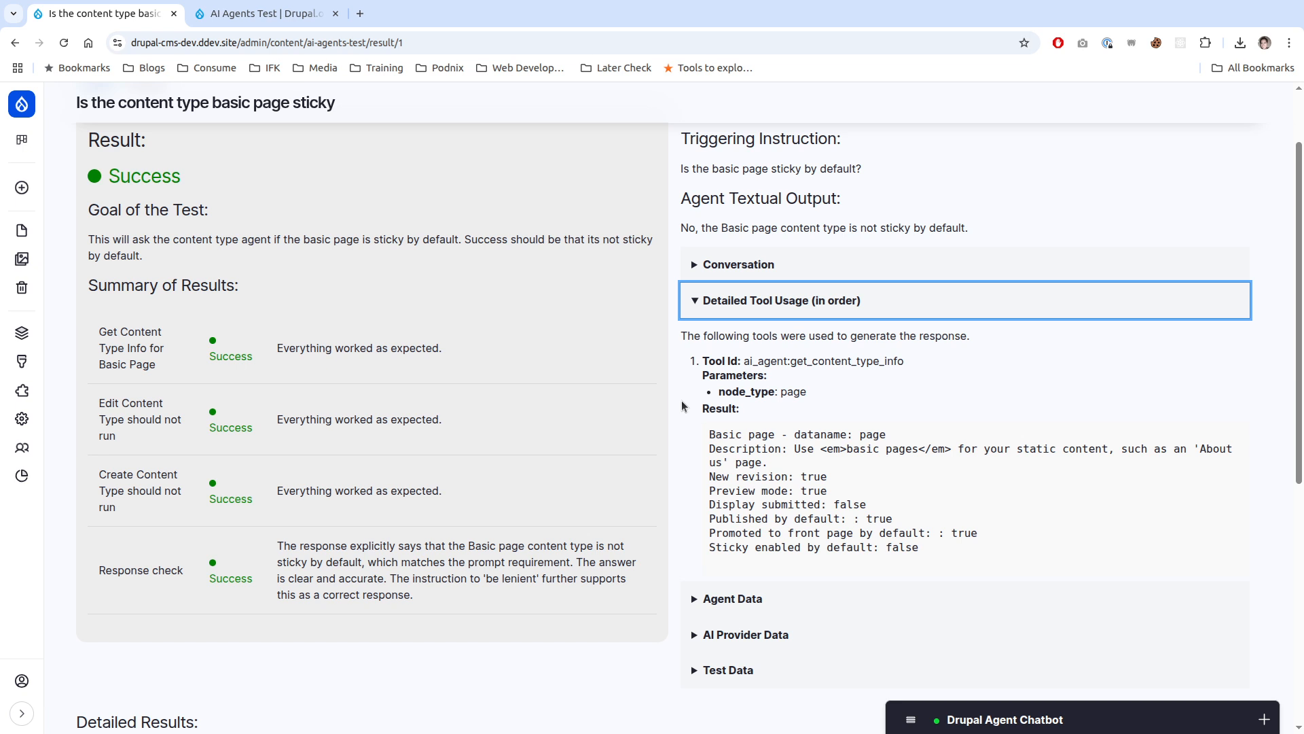
pyautogui.click(685, 356)
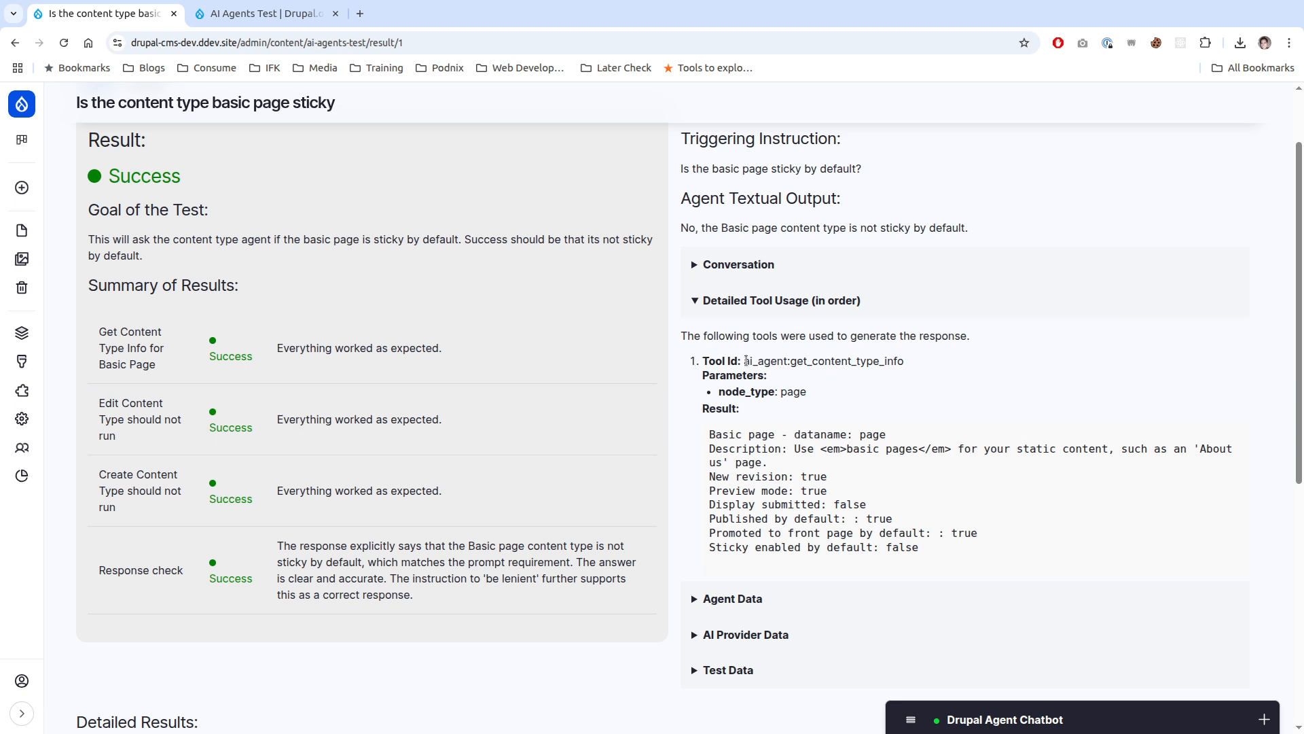
pyautogui.doubleClick(817, 360)
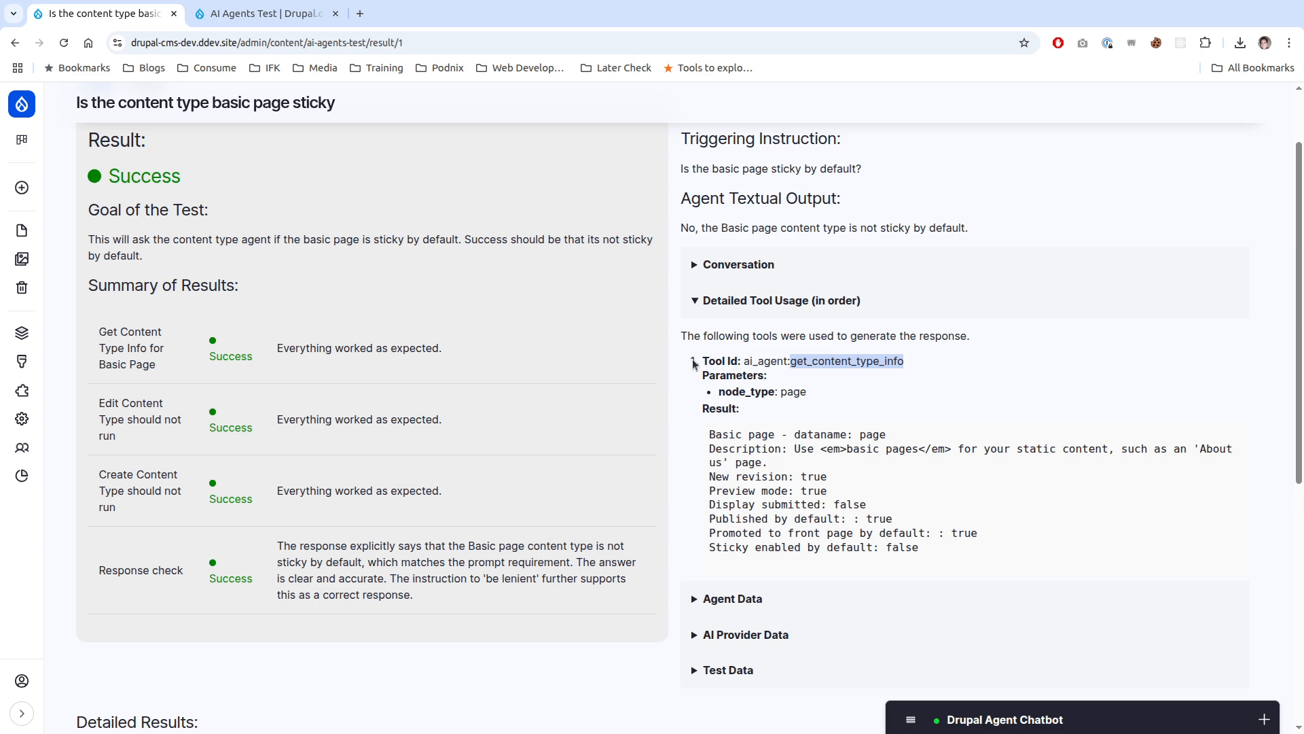
# Step: Examine the tool's node_type parameter and its returned Basic page information, especially the sticky default setting
pyautogui.doubleClick(746, 391)
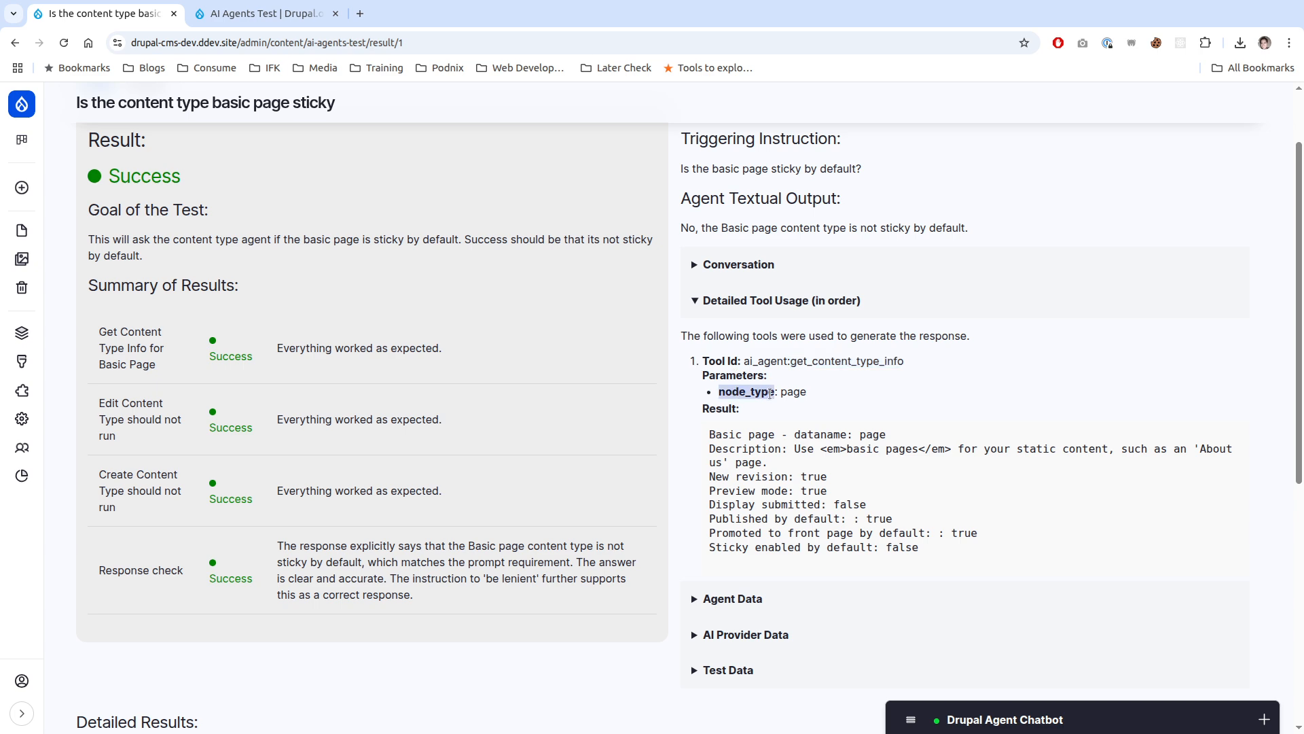
pyautogui.doubleClick(793, 392)
pyautogui.moveTo(843, 392); pyautogui.dragTo(718, 370)
pyautogui.click(796, 386)
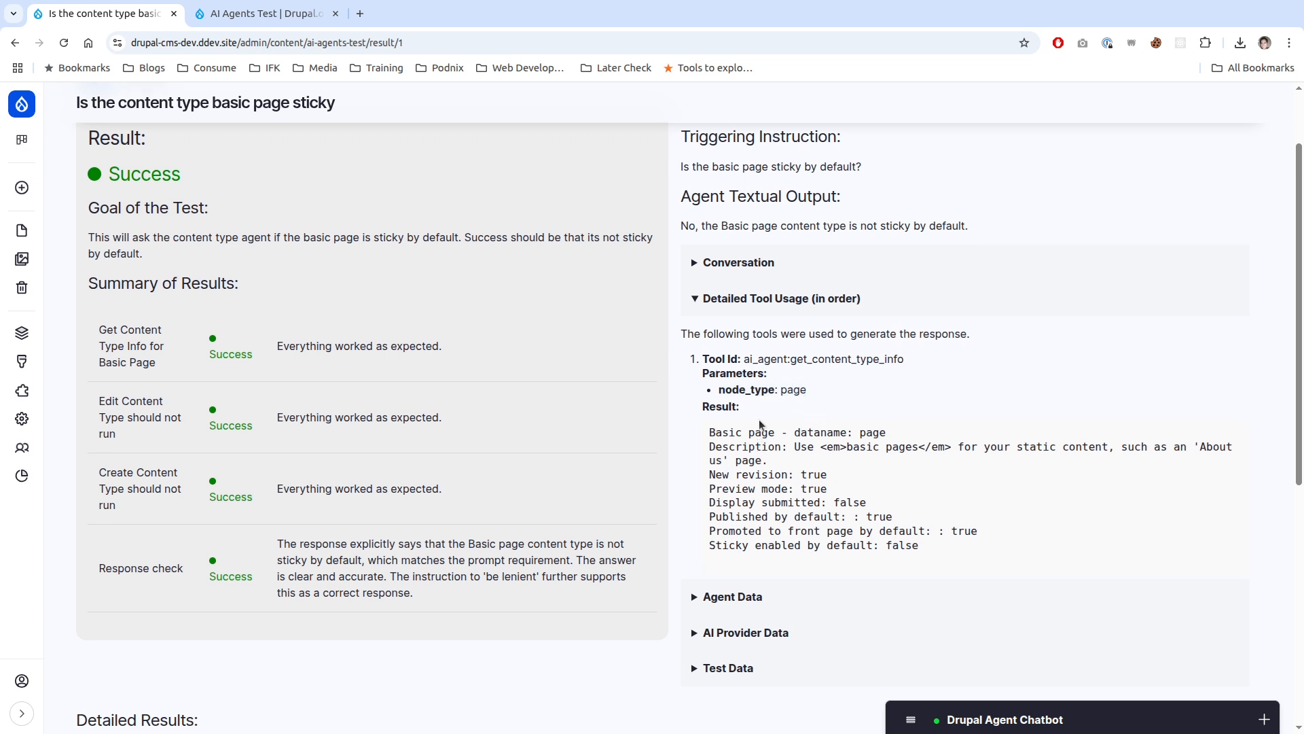
pyautogui.scroll(-2, 760, 442)
pyautogui.scroll(2, 740, 449)
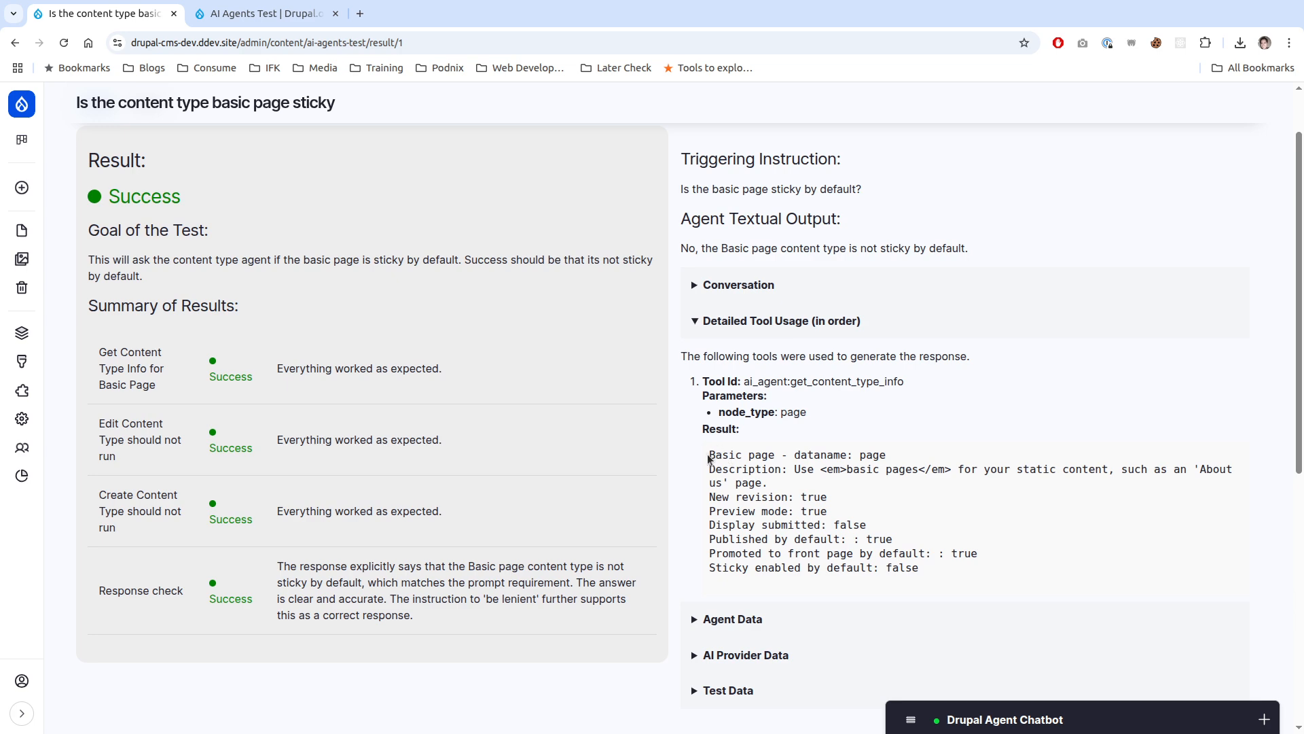
pyautogui.moveTo(710, 455); pyautogui.dragTo(997, 566)
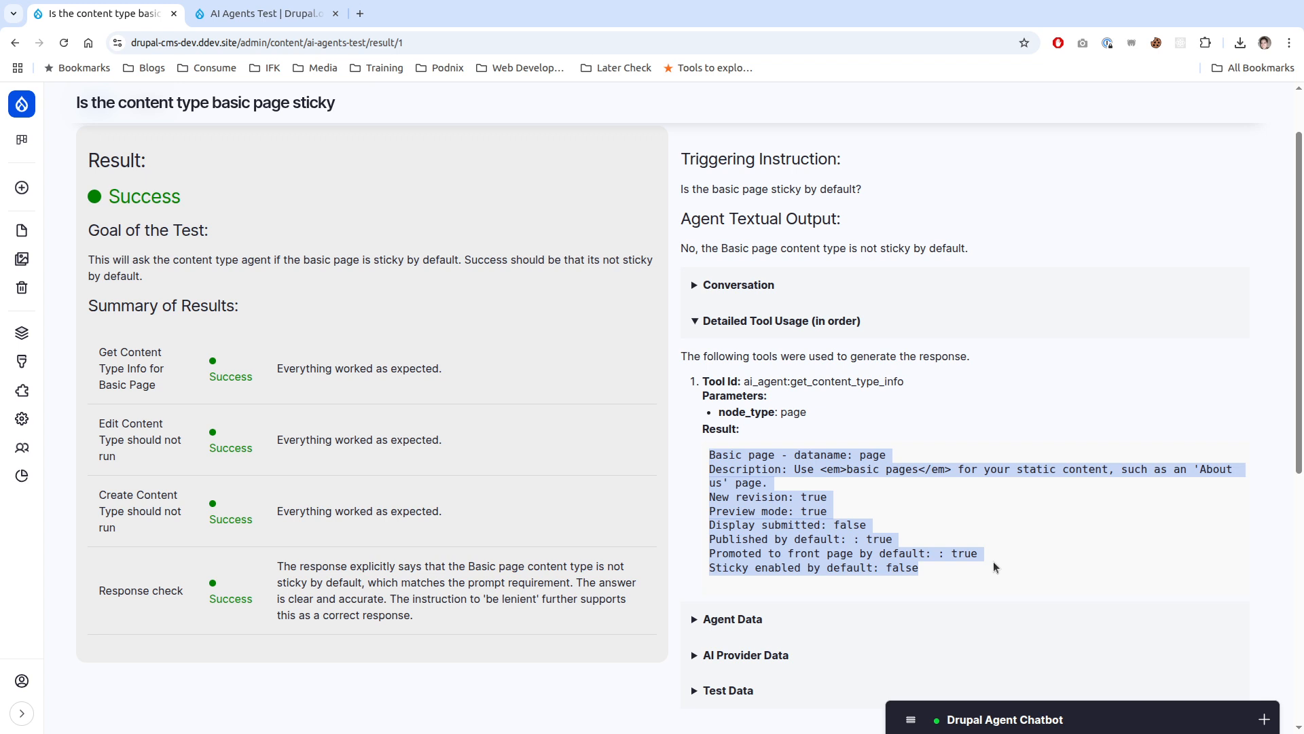
pyautogui.click(994, 561)
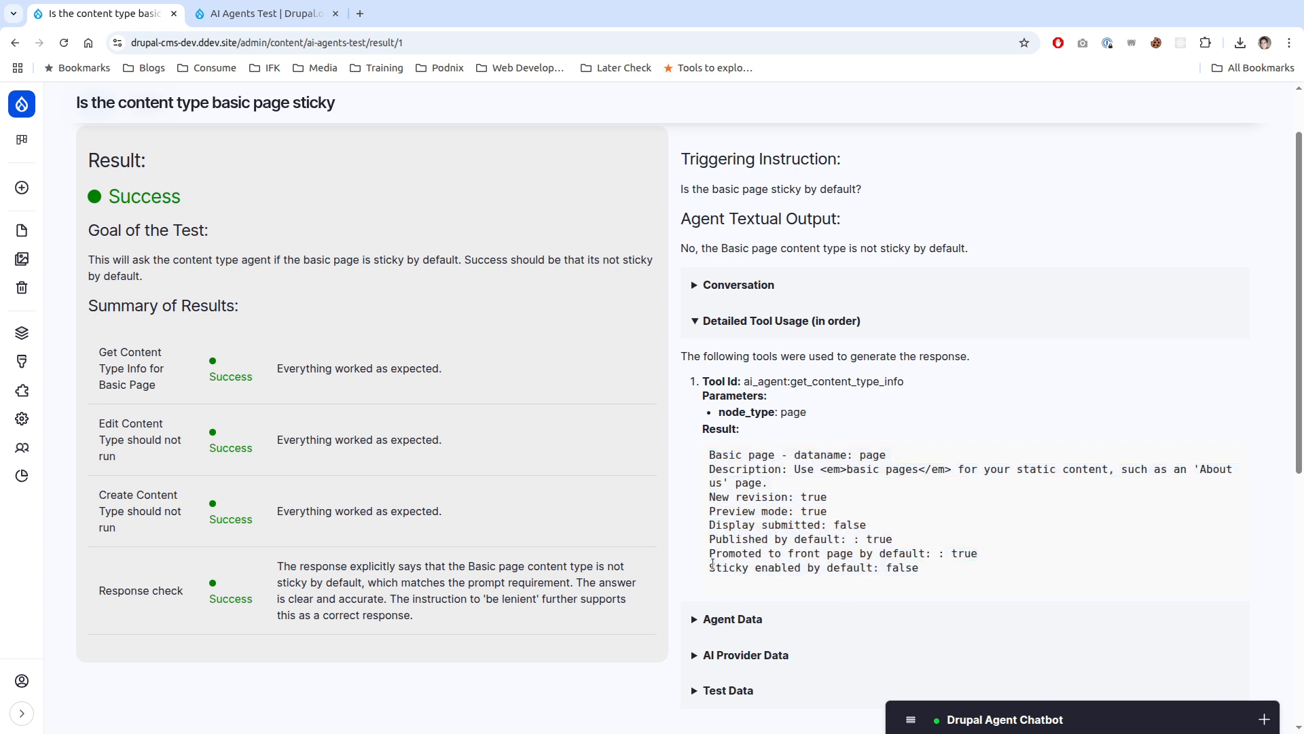
pyautogui.moveTo(715, 568); pyautogui.dragTo(923, 569)
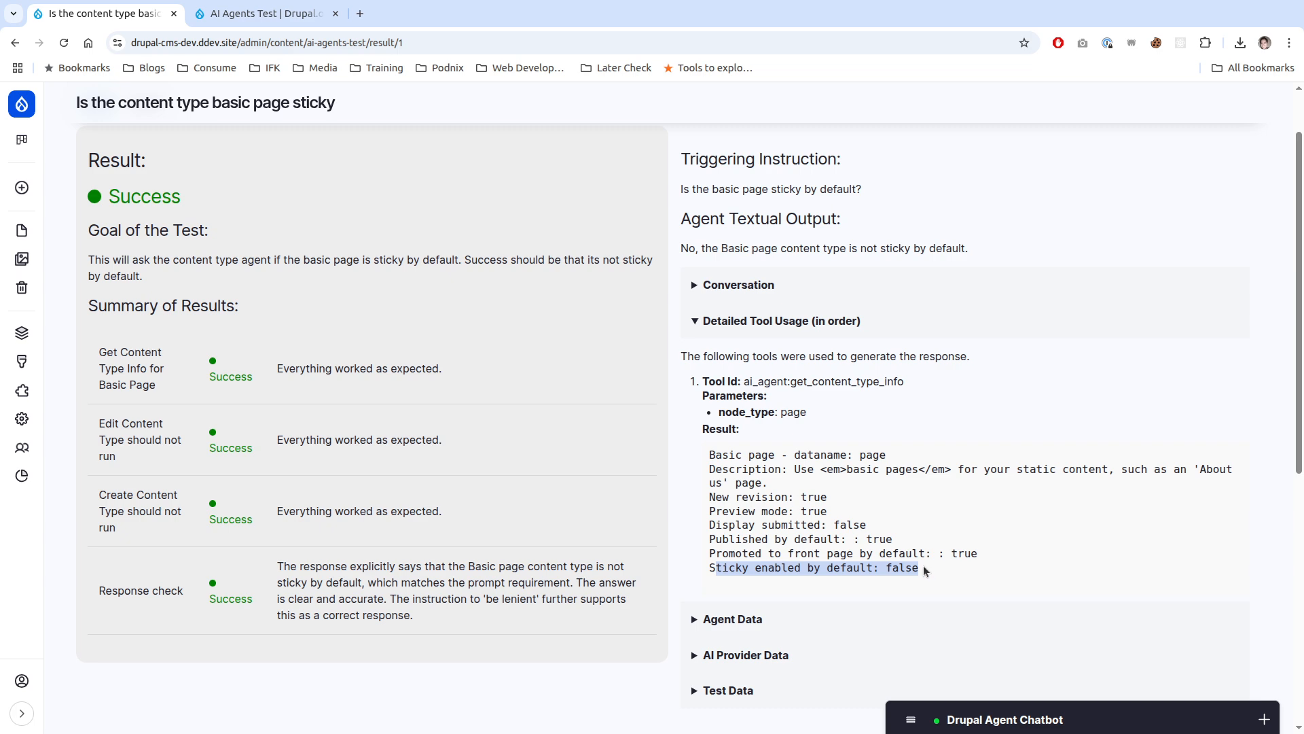
pyautogui.click(923, 567)
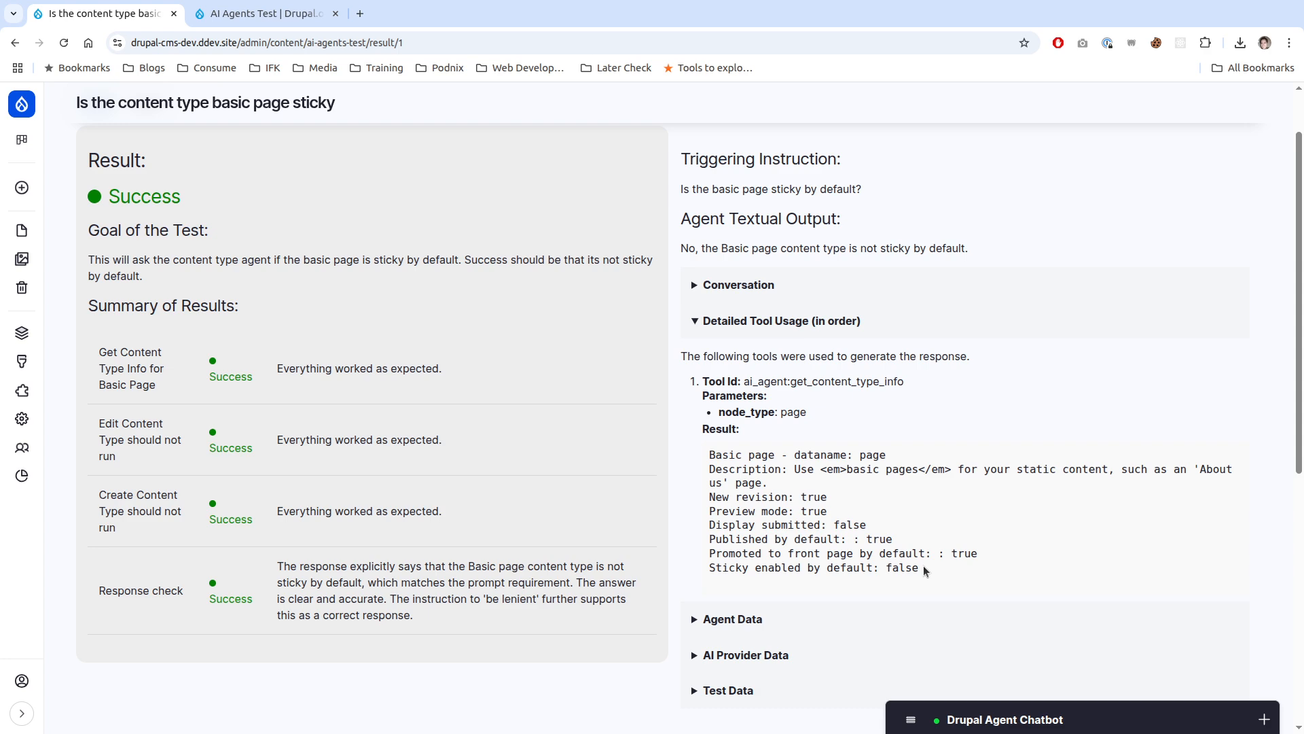
# Step: Expand the Agent Data and examine the agent's name, version and instructions
pyautogui.scroll(-3, 923, 569)
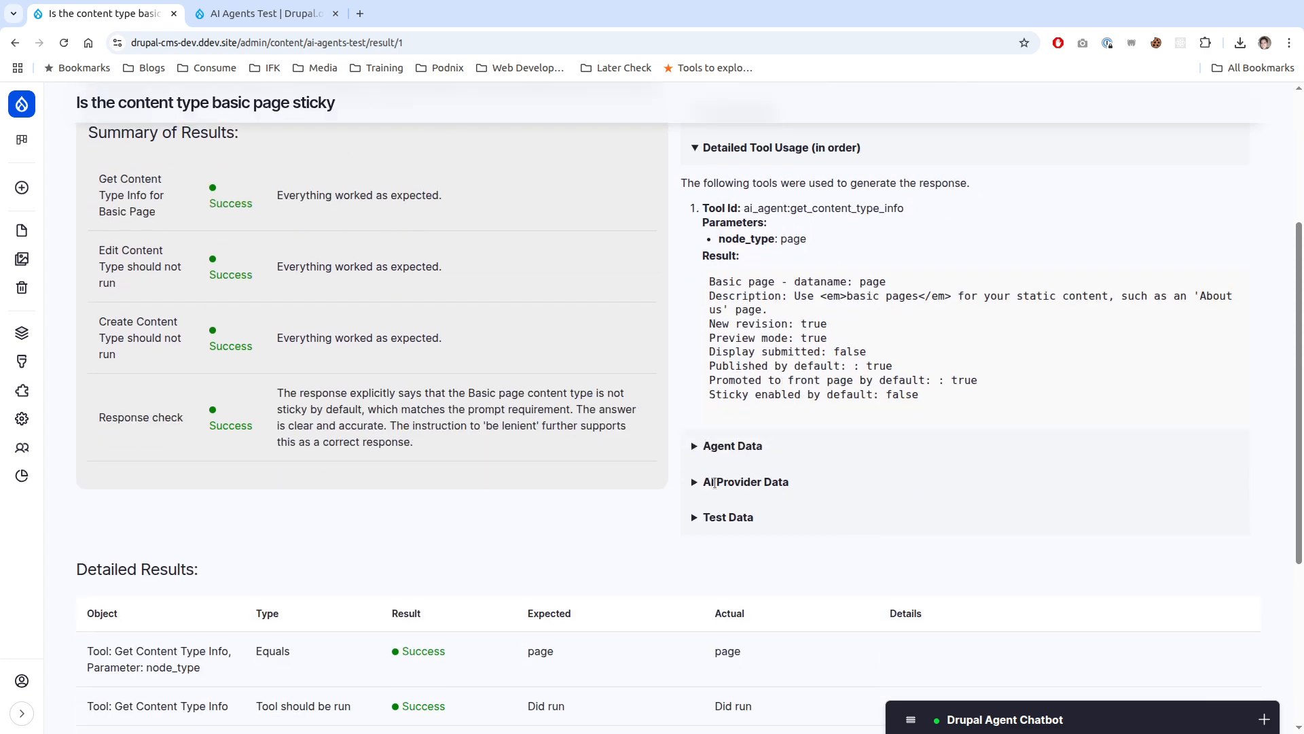
pyautogui.click(730, 450)
pyautogui.scroll(-5, 730, 454)
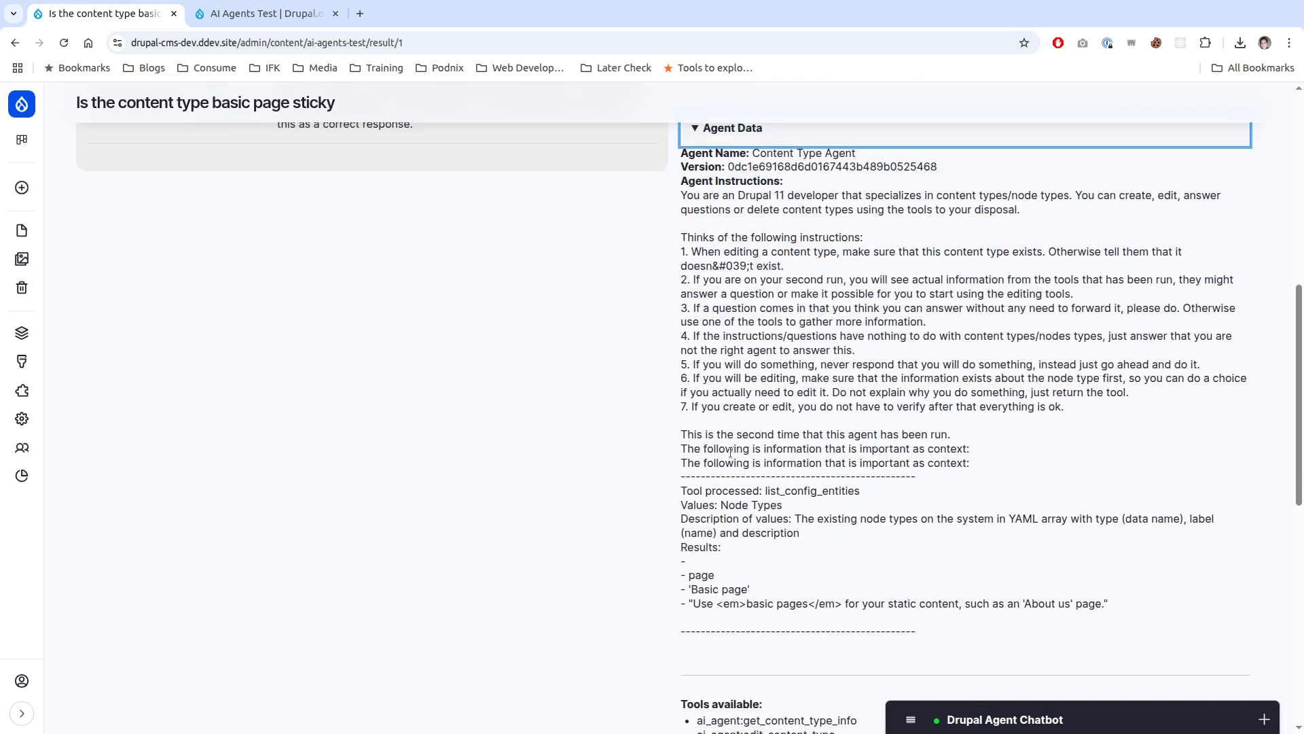
pyautogui.scroll(-2, 729, 454)
pyautogui.scroll(3, 751, 322)
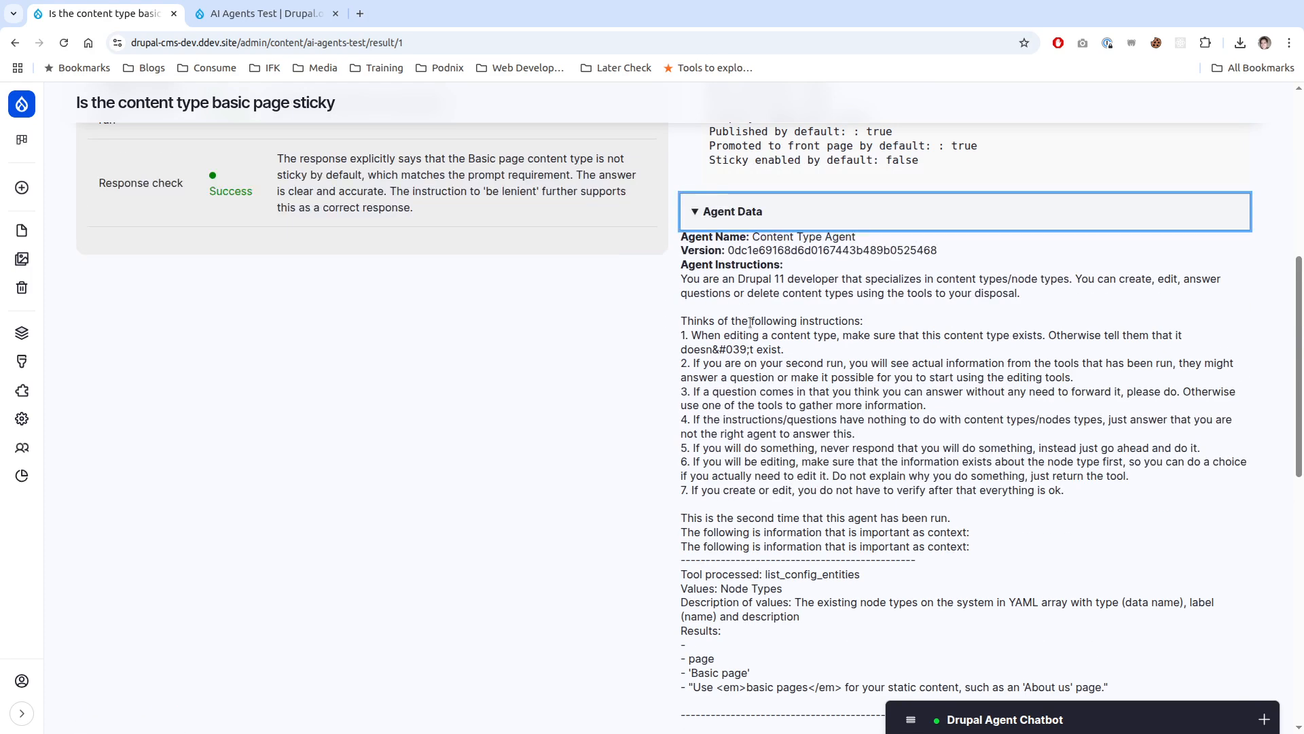
pyautogui.scroll(1, 728, 423)
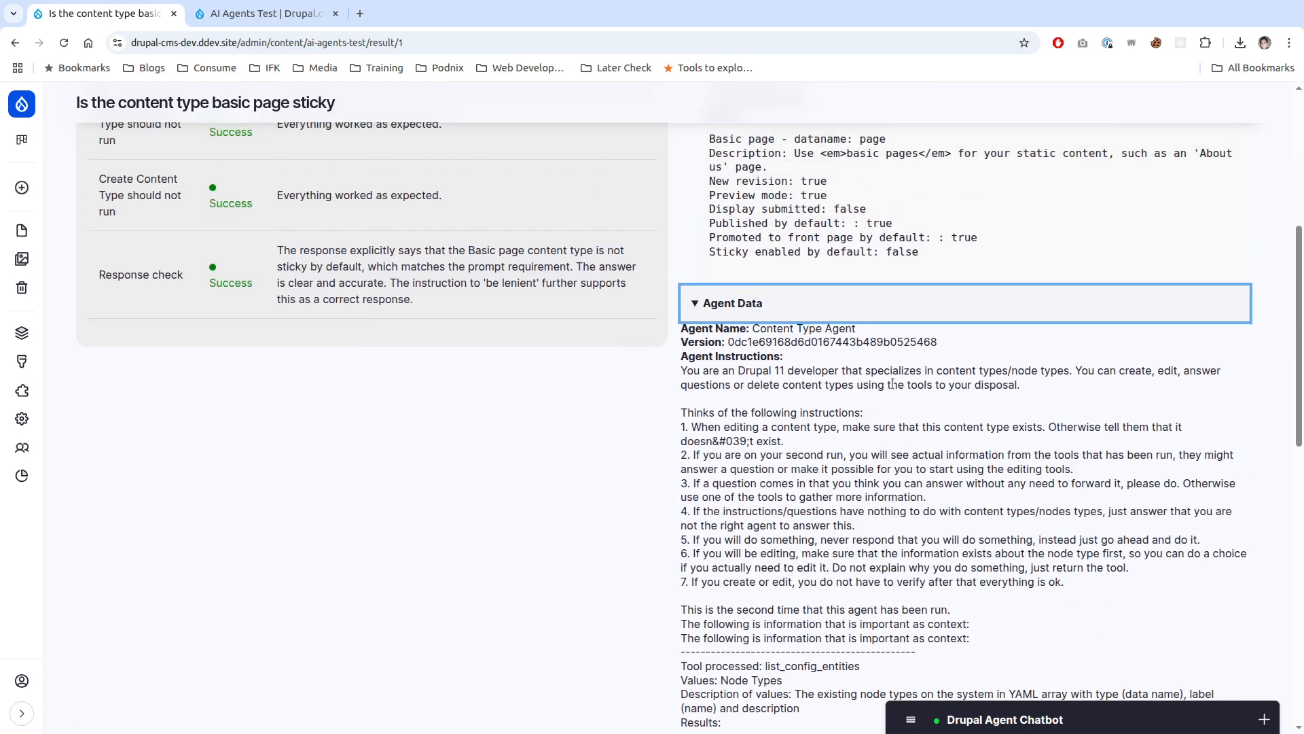
pyautogui.doubleClick(782, 342)
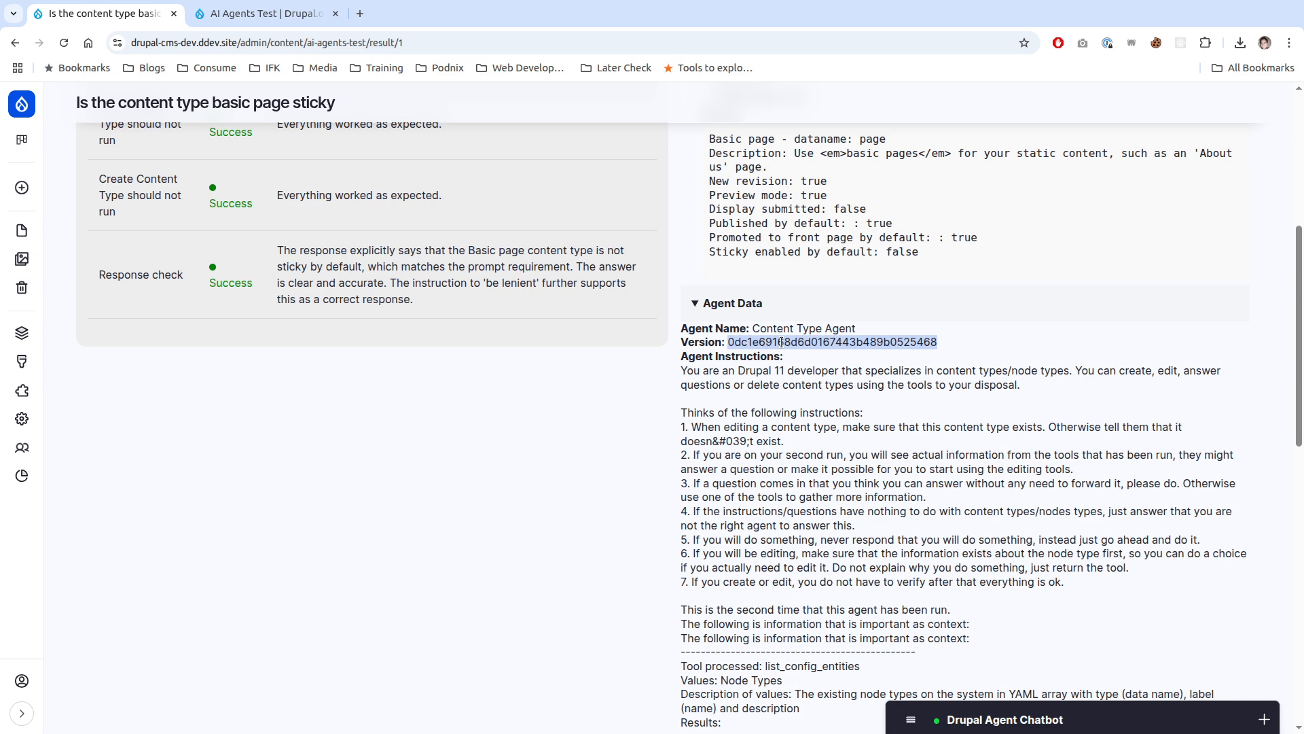
pyautogui.scroll(-6, 744, 426)
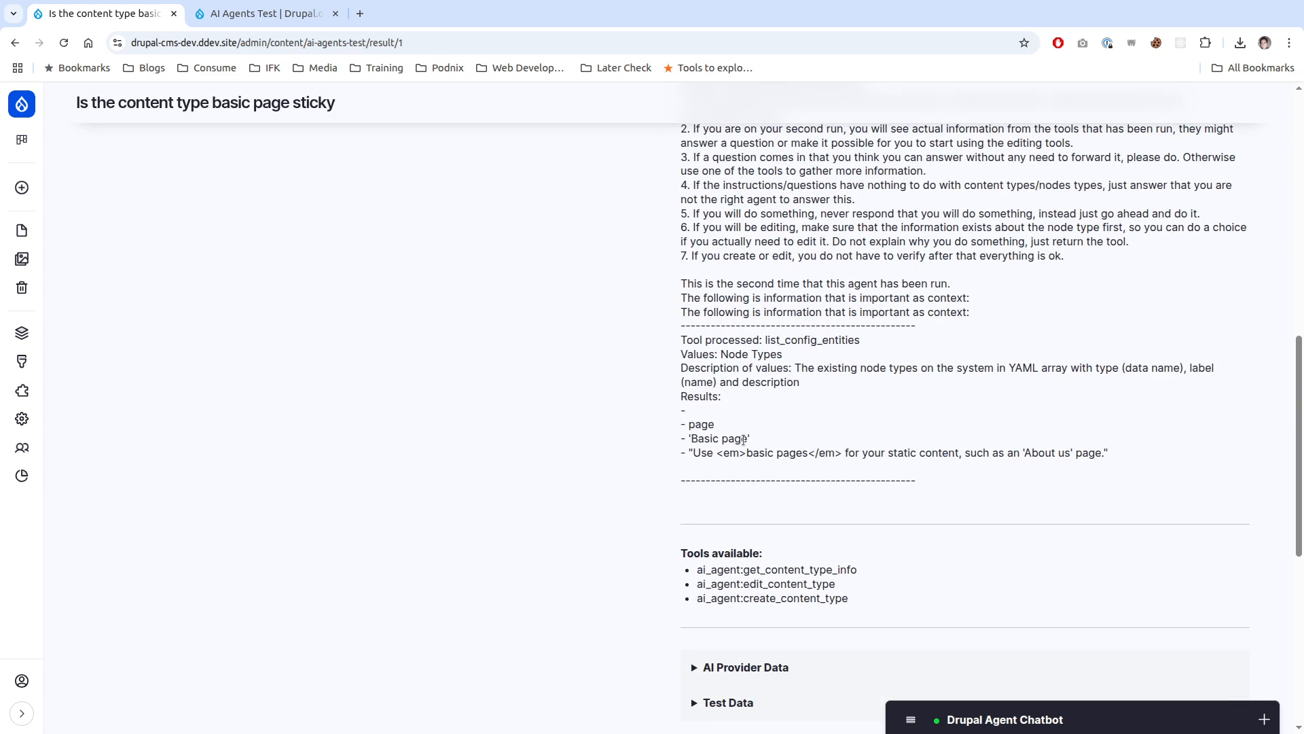
# Step: Expand the AI Provider Data and Test Data and examine the provider, model, and the test's id, name and description
pyautogui.click(758, 585)
pyautogui.scroll(-4, 745, 530)
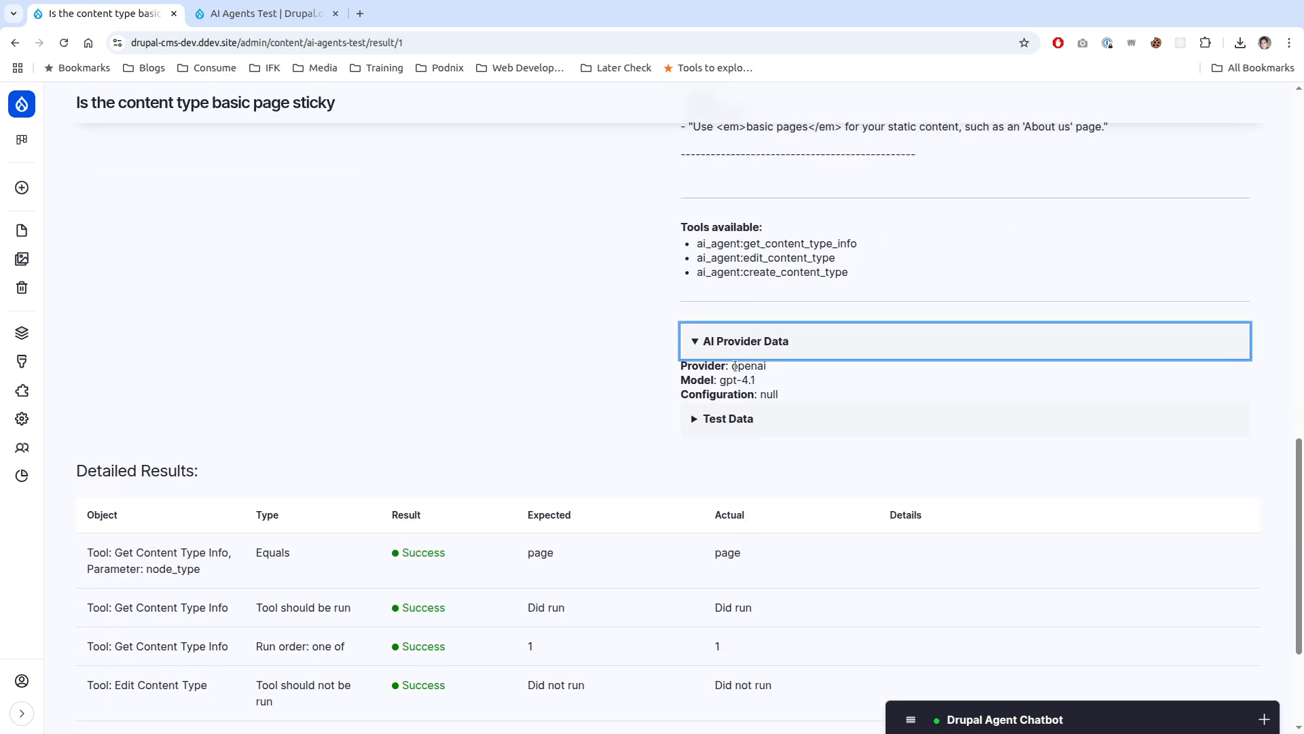
pyautogui.click(753, 419)
pyautogui.scroll(3, 705, 582)
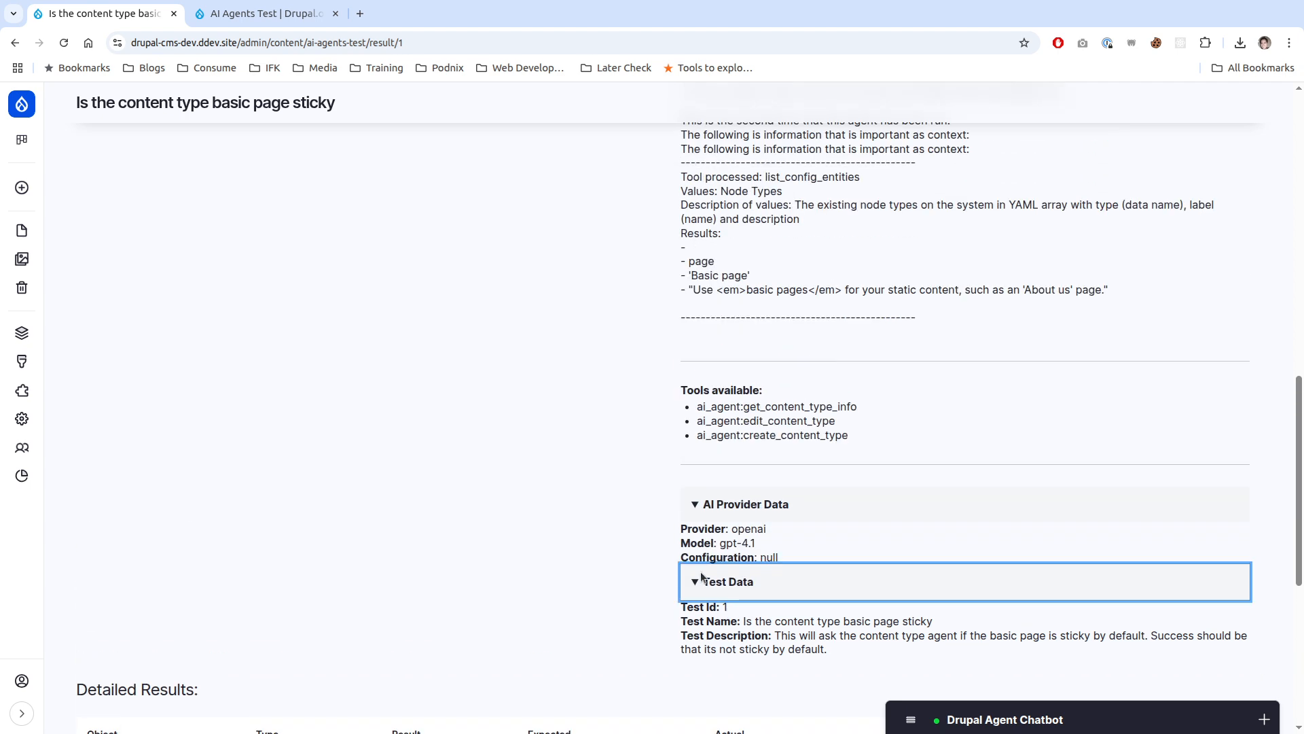
pyautogui.tripleClick(763, 610)
# Step: Compare the expected and actual node_type parameter values for Get Content Type Info in the detailed results
pyautogui.scroll(-6, 285, 454)
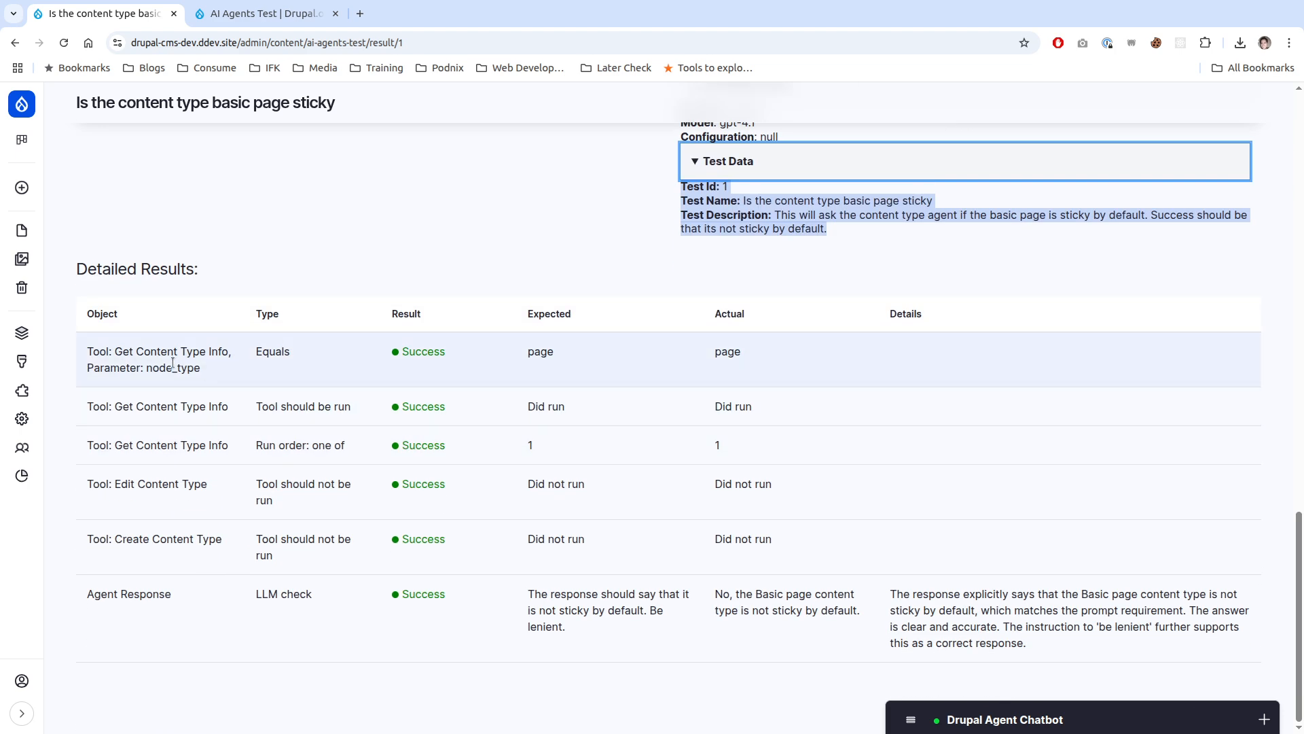
pyautogui.moveTo(124, 350); pyautogui.dragTo(180, 370)
pyautogui.click(215, 347)
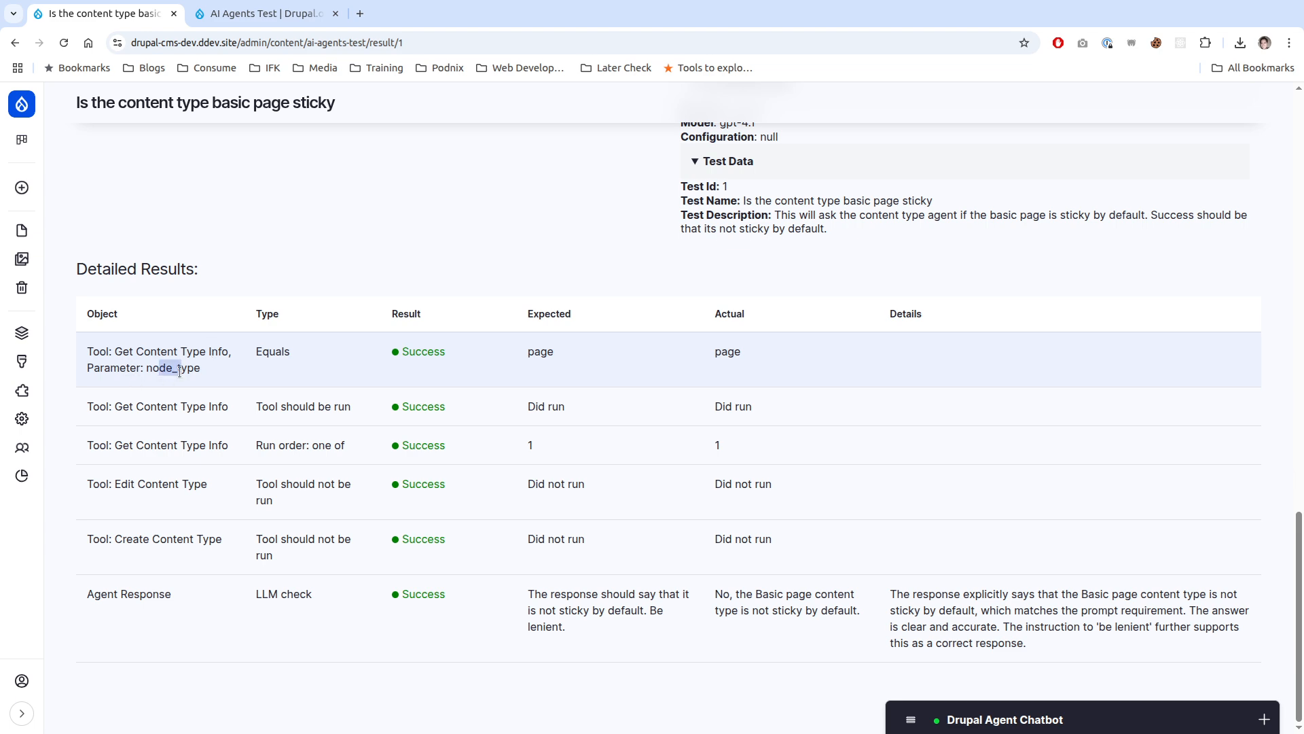
pyautogui.doubleClick(541, 351)
pyautogui.click(713, 352)
pyautogui.doubleClick(714, 353)
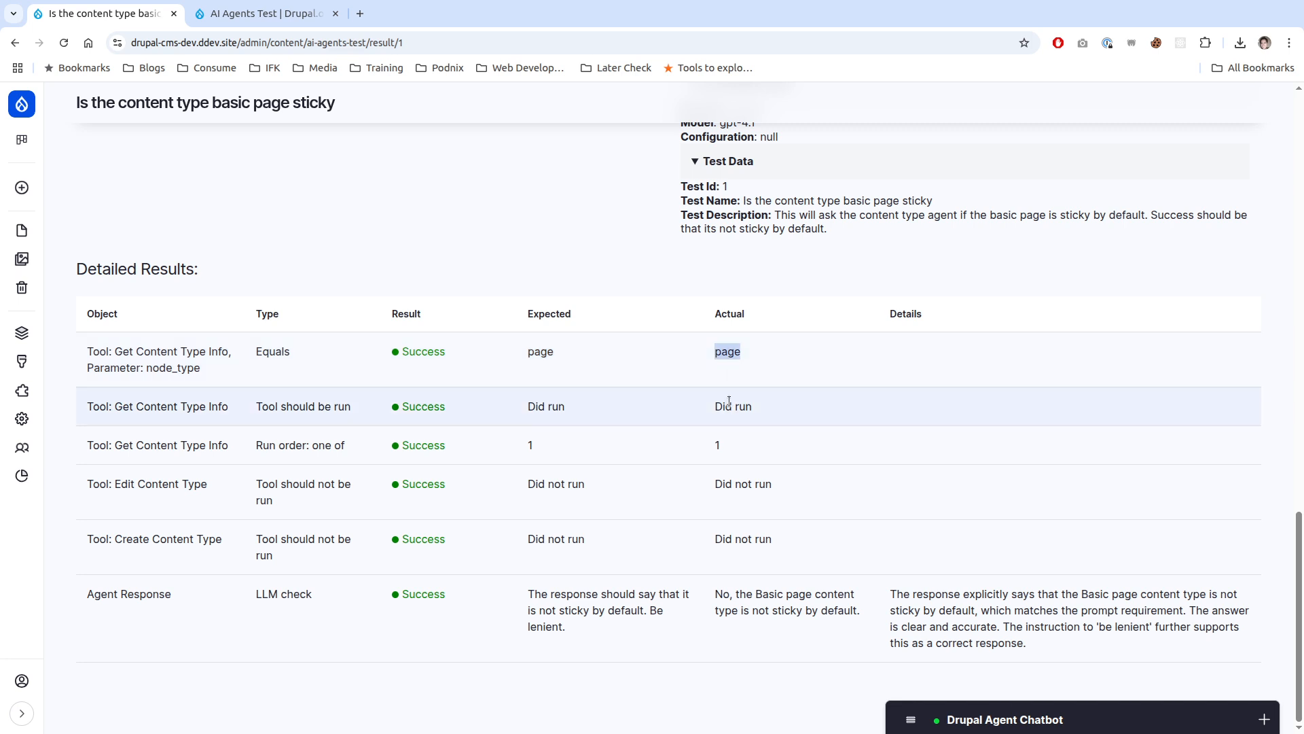
# Step: Review the detailed results of the tool-run, run-order and tool-not-run checks, and the explanation given for the agent response's LLM check
pyautogui.click(597, 417)
pyautogui.moveTo(300, 406); pyautogui.dragTo(325, 406)
pyautogui.click(545, 408)
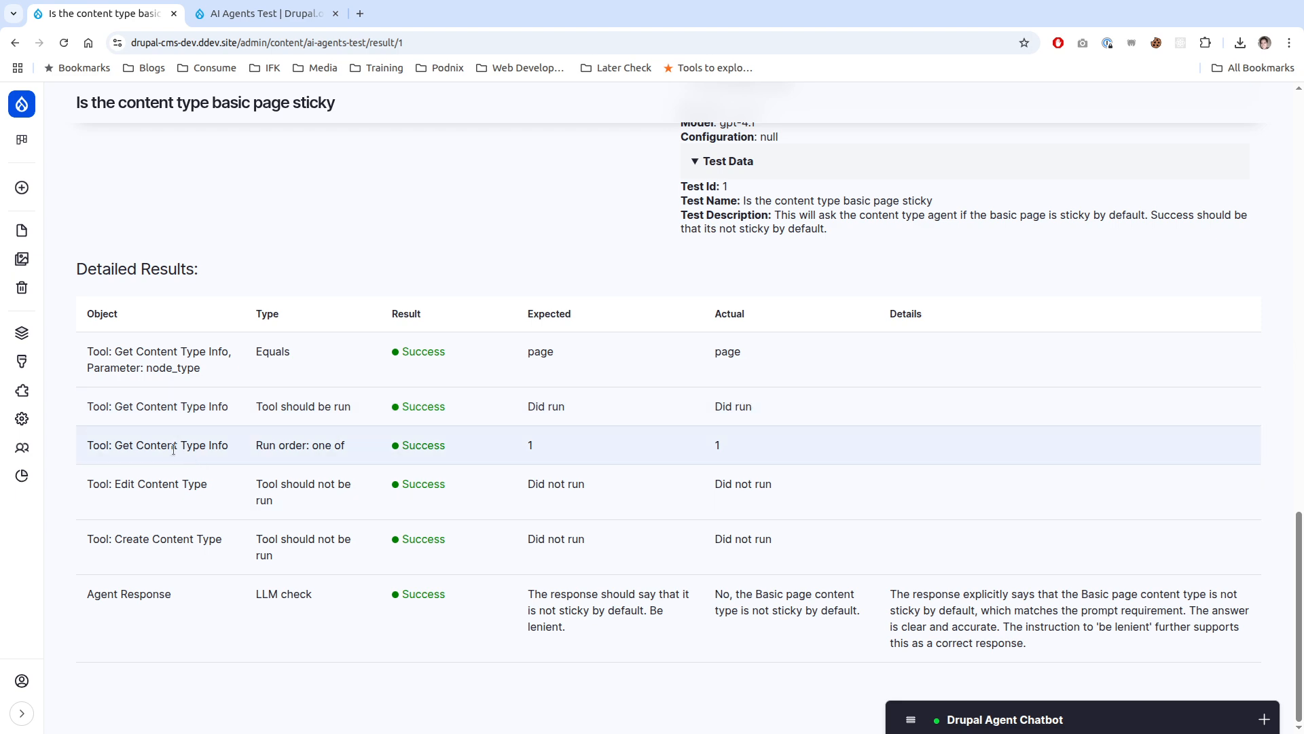
pyautogui.moveTo(317, 445); pyautogui.dragTo(529, 442)
pyautogui.click(535, 452)
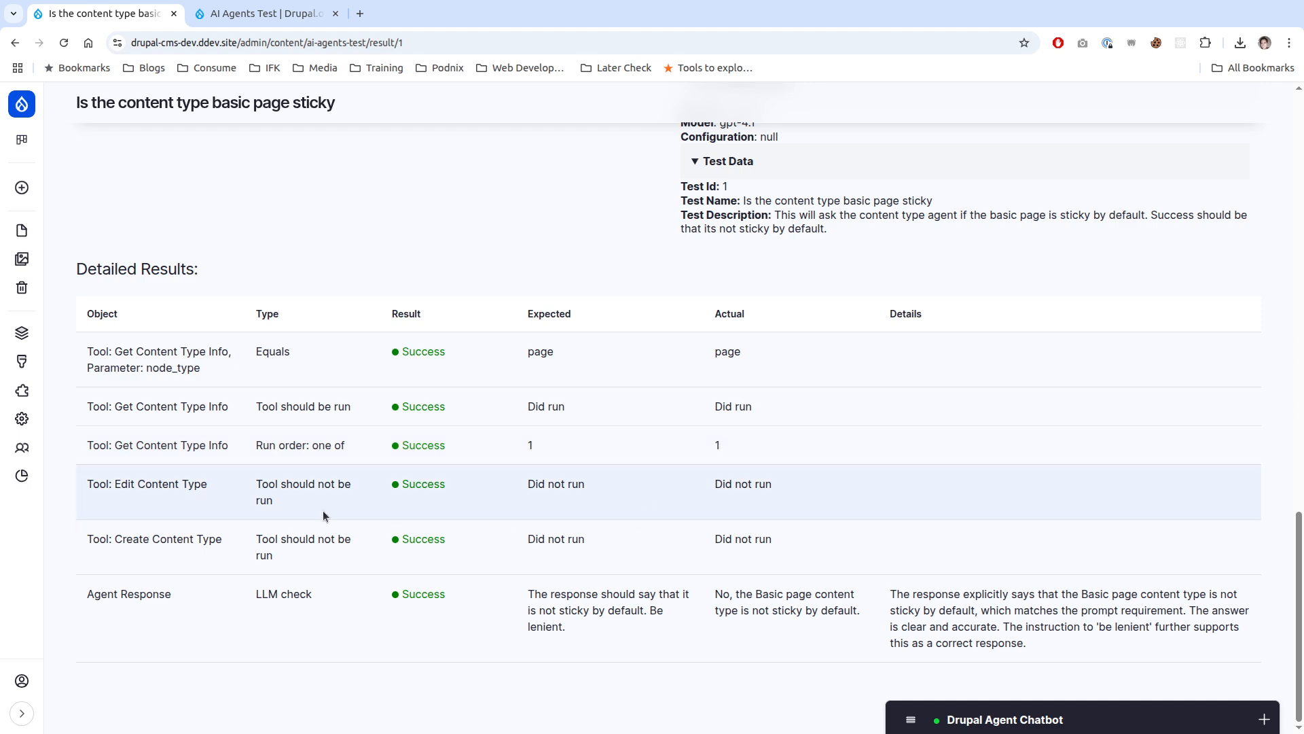
pyautogui.moveTo(114, 482); pyautogui.dragTo(163, 487)
pyautogui.click(300, 486)
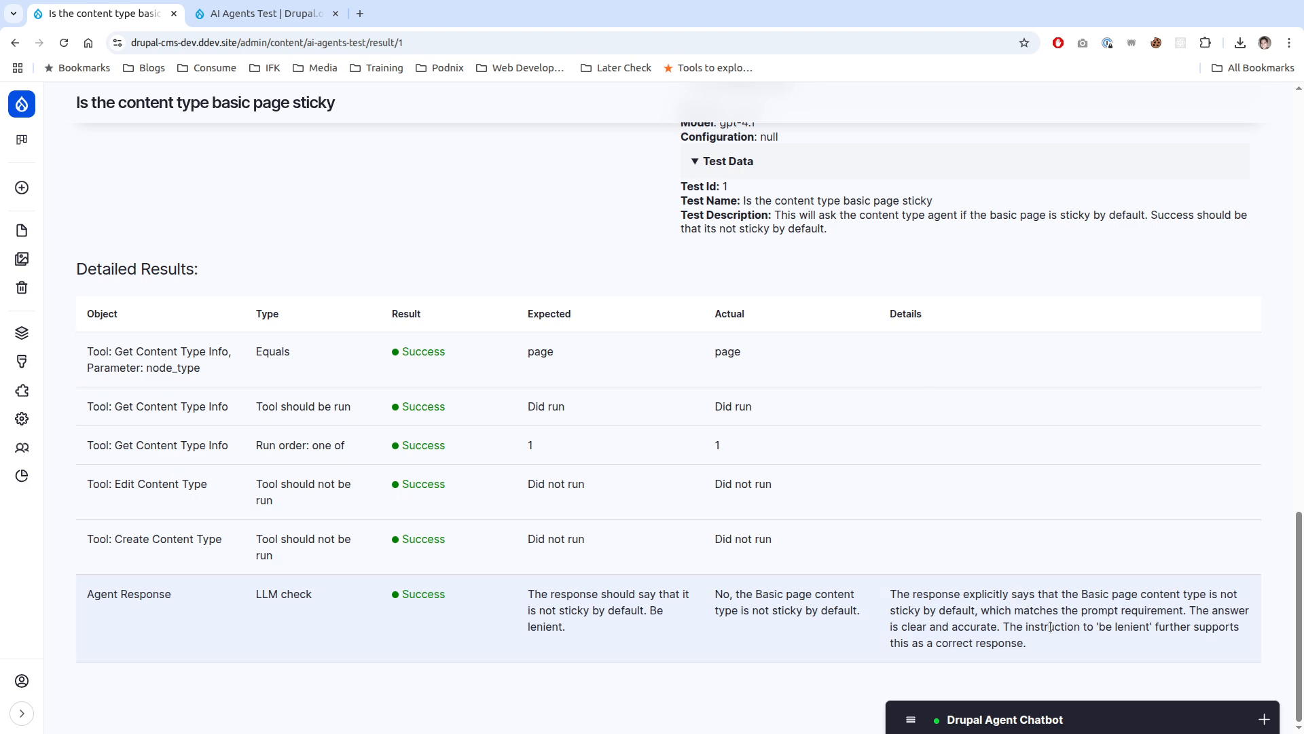
pyautogui.moveTo(1060, 653); pyautogui.dragTo(889, 599)
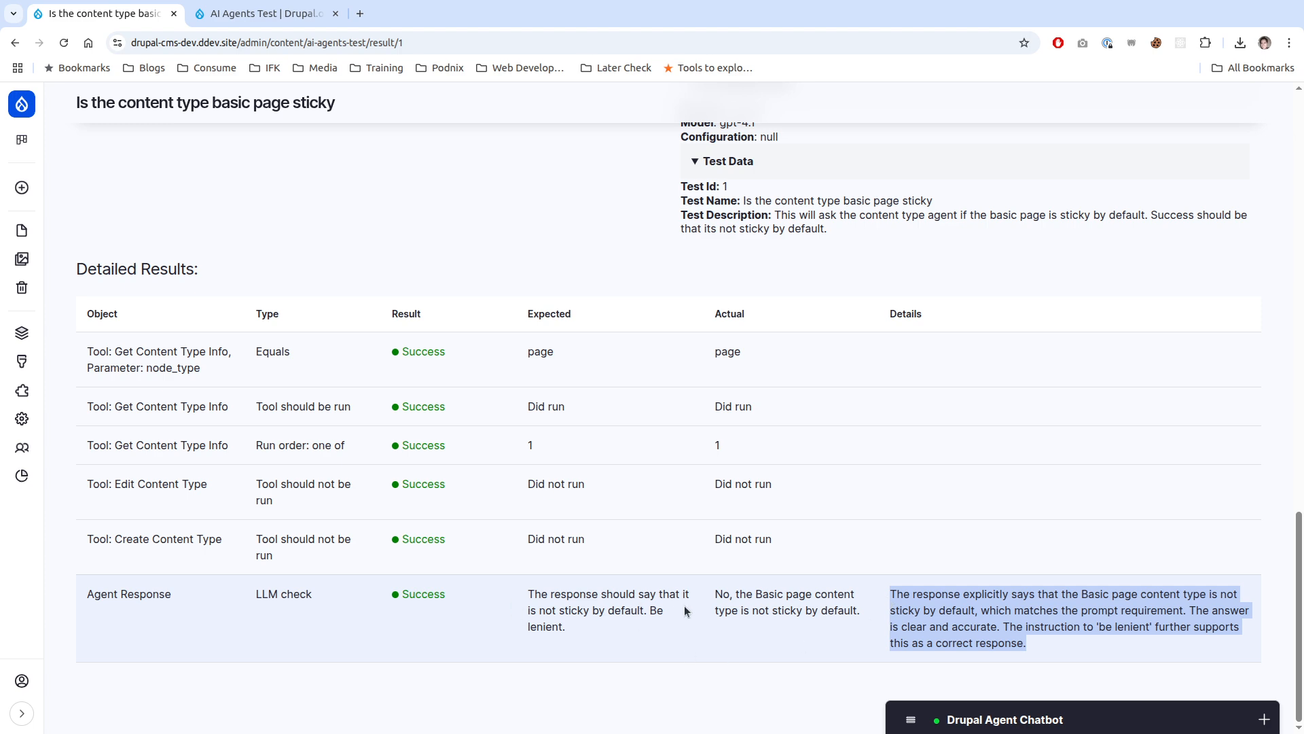
# Step: Return to the list of agent tests and duplicate the test "Is the content type basic page sticky"
pyautogui.scroll(5, 687, 612)
pyautogui.hotkey('alt', 'Left')
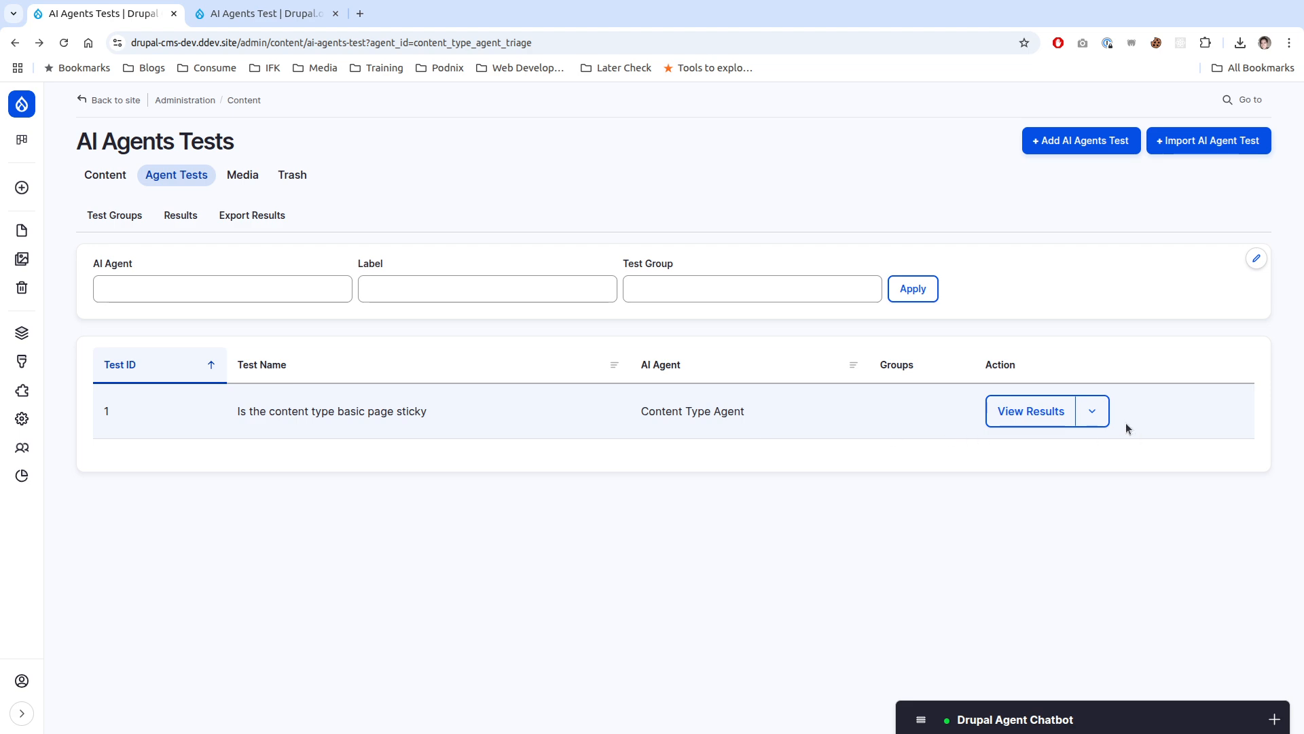
pyautogui.click(1106, 413)
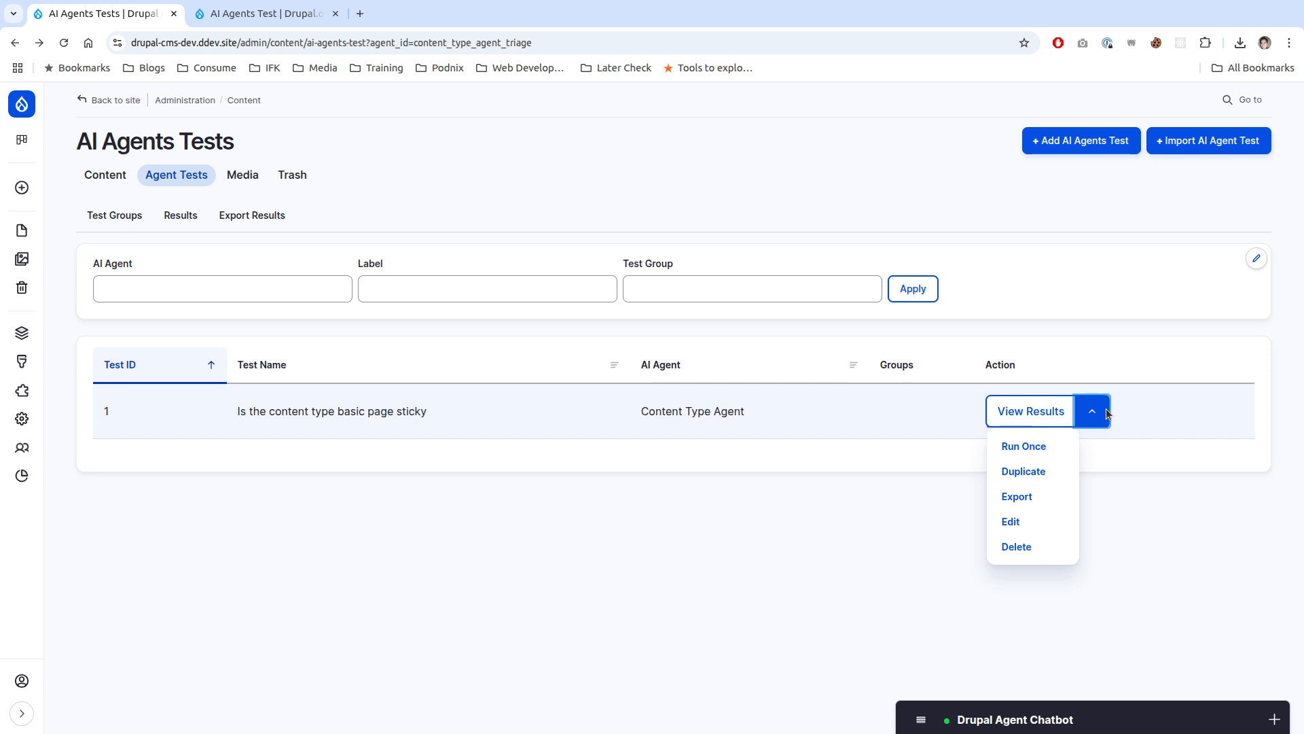
pyautogui.click(1024, 470)
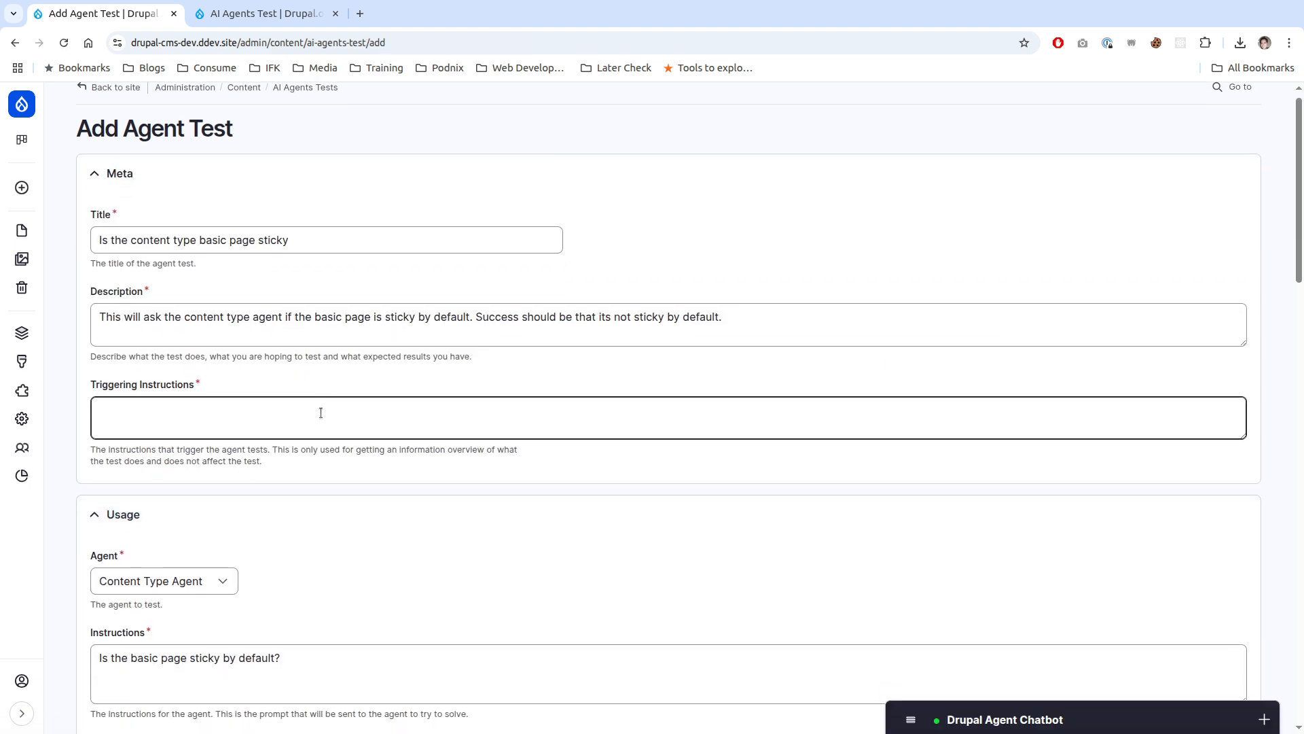
# Step: Fill in the duplicated test's triggering instructions with "Is the basic page published by default?", based on the existing agent instructions
pyautogui.scroll(-3, 321, 412)
pyautogui.tripleClick(364, 451)
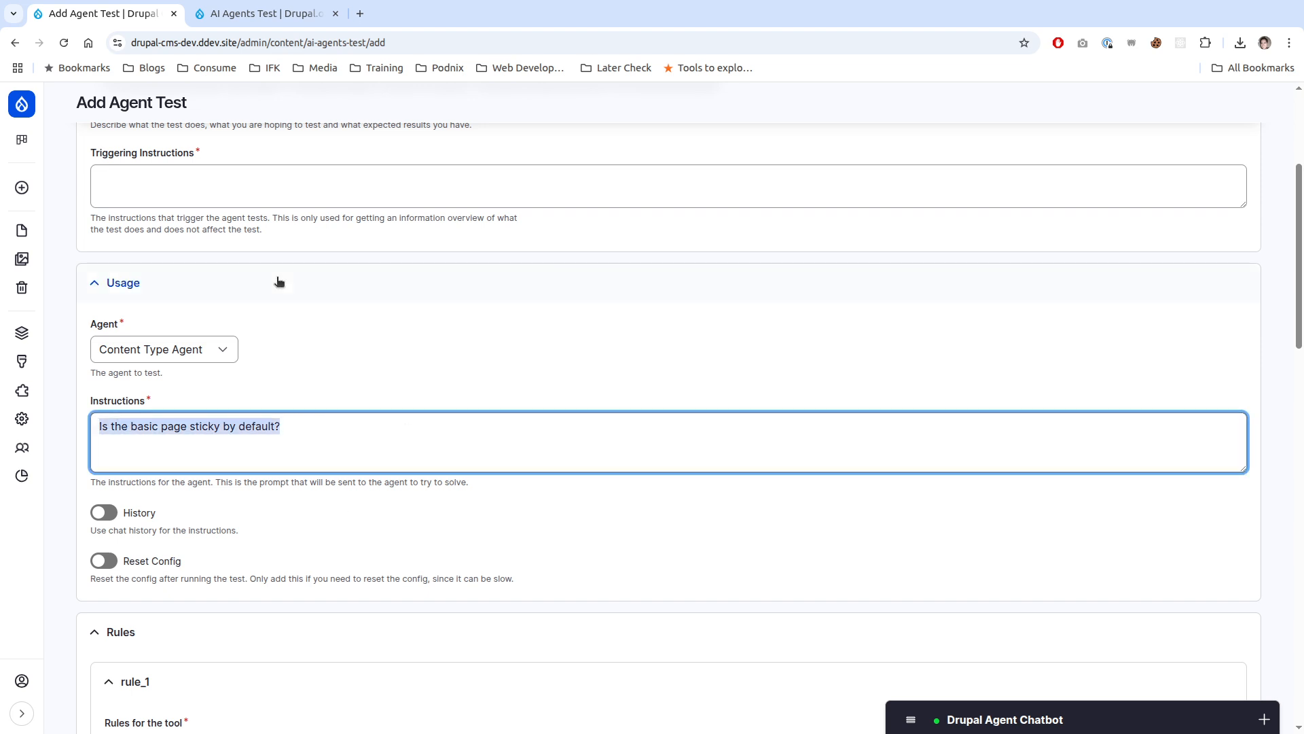
pyautogui.hotkey('ctrl', 'c')
pyautogui.click(301, 187)
pyautogui.hotkey('ctrl', 'v')
pyautogui.moveTo(189, 177); pyautogui.dragTo(232, 176)
pyautogui.write('published')
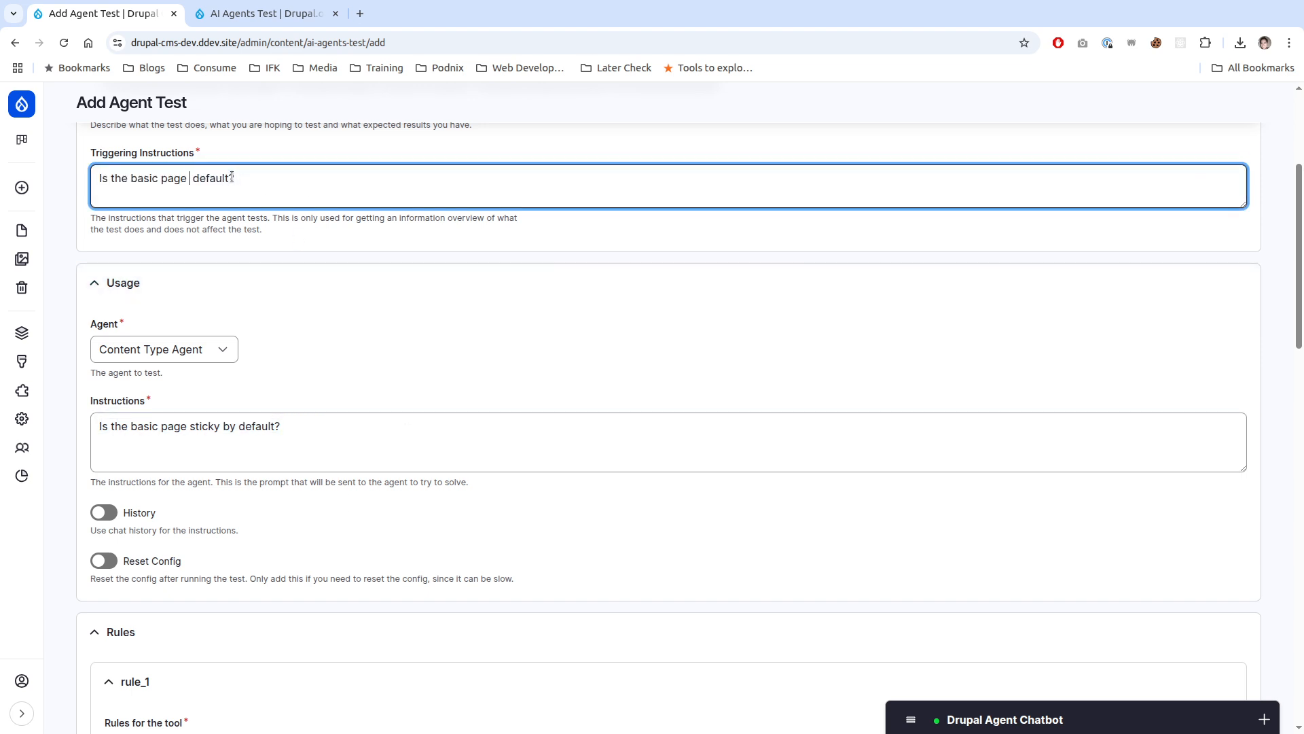
pyautogui.write(' by')
# Step: Replace "sticky" with "published" in the agent instructions and in the title of the duplicated test
pyautogui.doubleClick(232, 177)
pyautogui.doubleClick(204, 426)
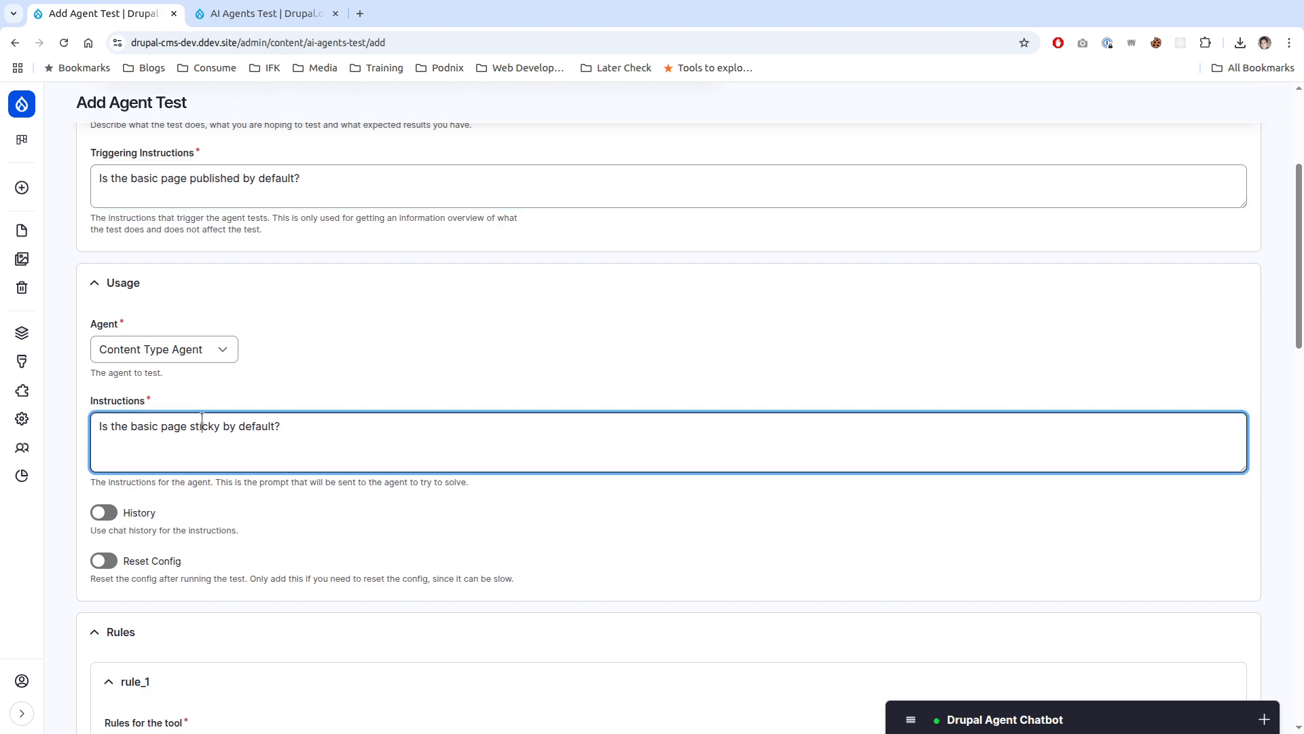
pyautogui.hotkey('ctrl', 'v')
pyautogui.scroll(3, 261, 394)
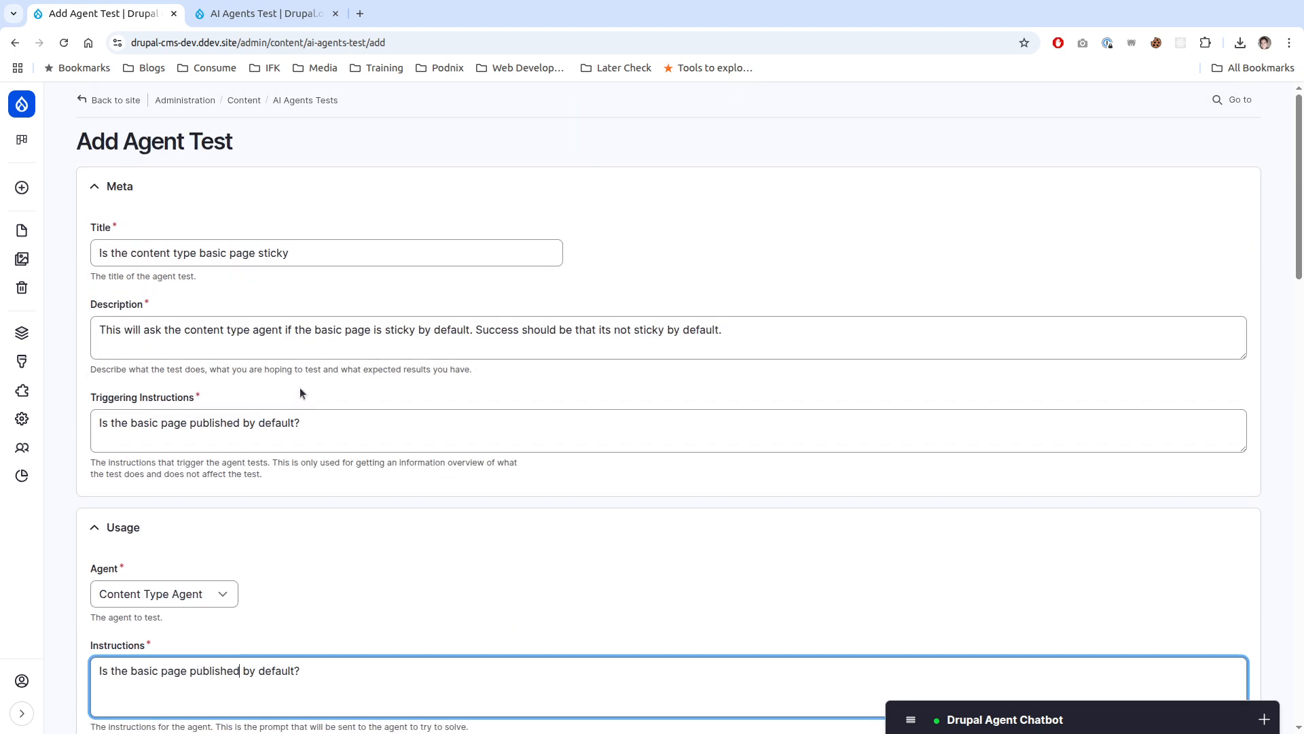
pyautogui.doubleClick(273, 253)
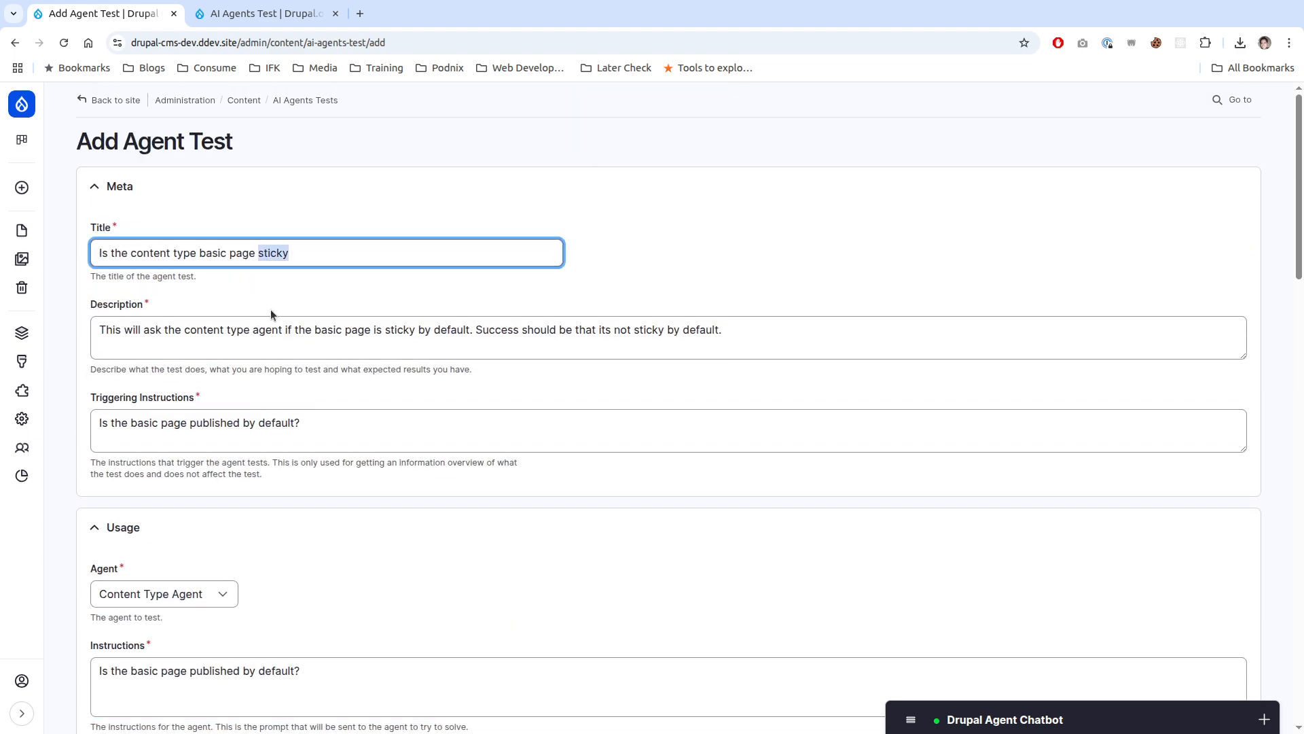
pyautogui.hotkey('ctrl', 'v')
# Step: Reword the description so it asks whether the basic page is published by default and ends "Success should be that its published by default."
pyautogui.doubleClick(388, 330)
pyautogui.hotkey('ctrl', 'v')
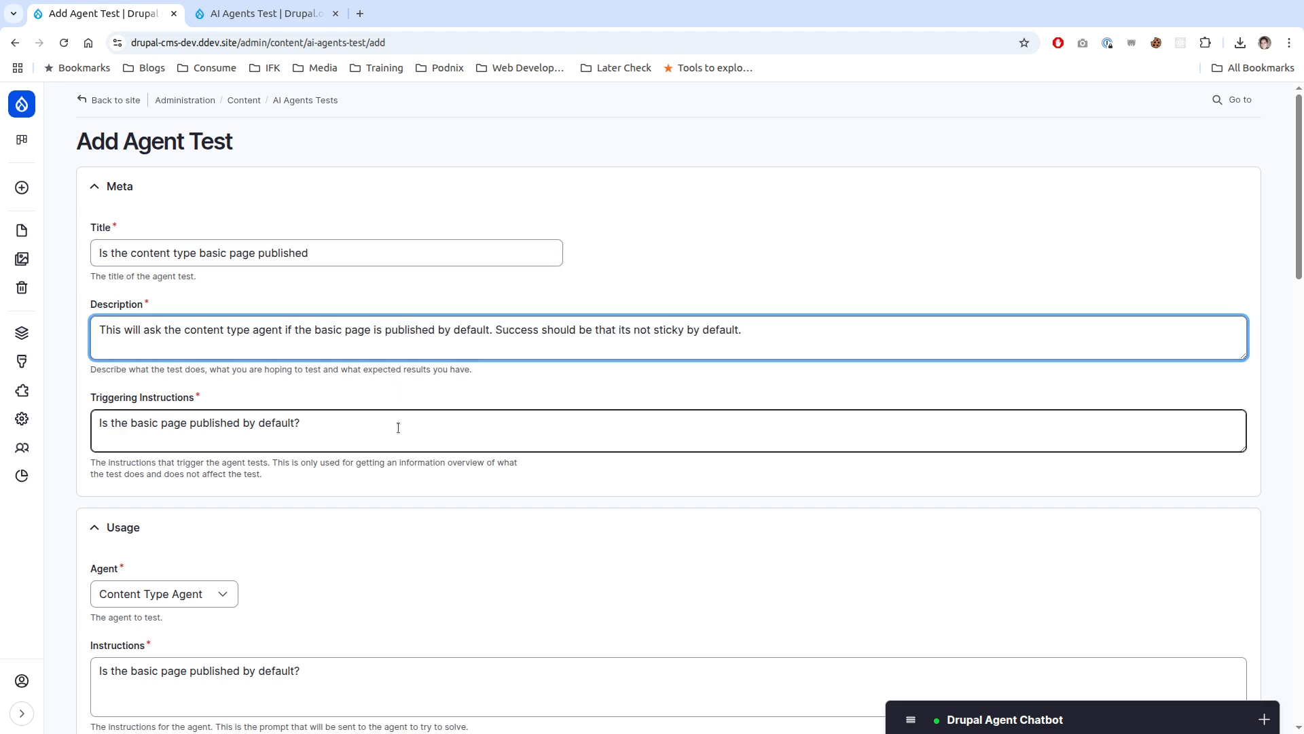
pyautogui.doubleClick(661, 332)
pyautogui.hotkey('ctrl', 'v')
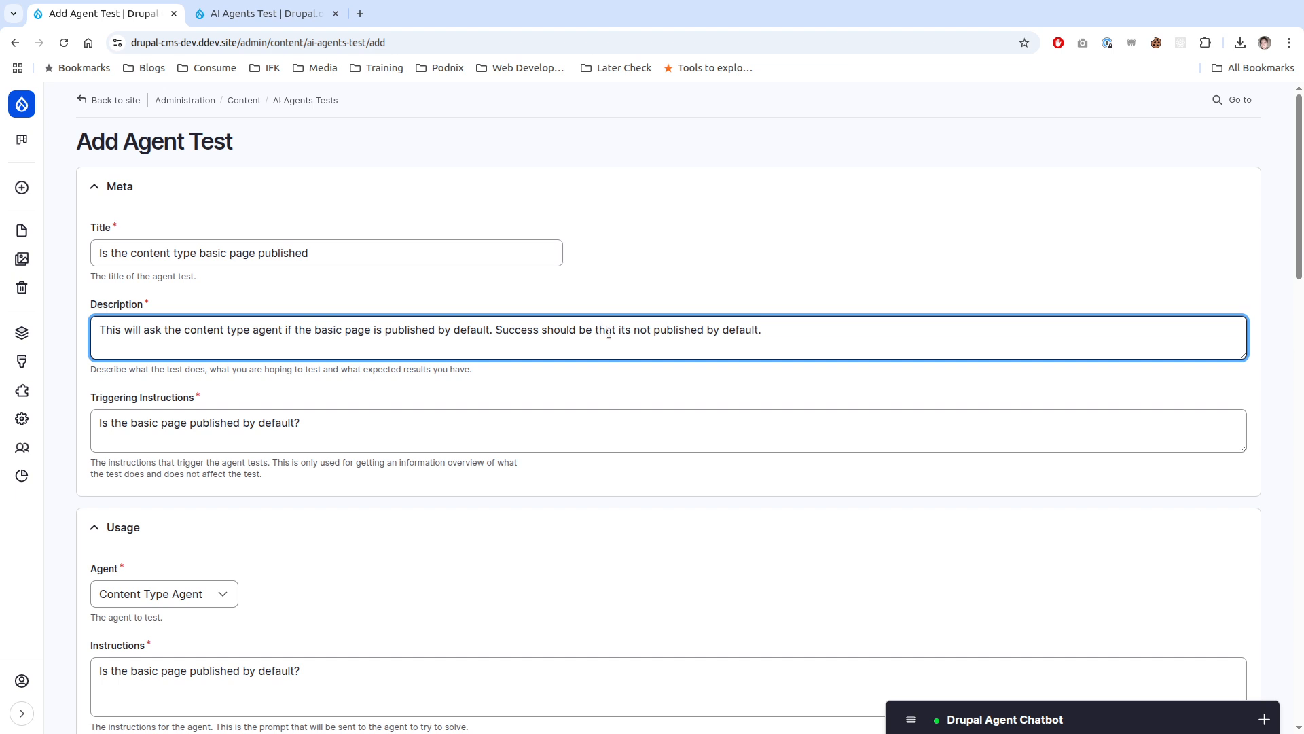
pyautogui.doubleClick(638, 330)
pyautogui.press('BackSpace')
pyautogui.press('BackSpace')
# Step: Open the Basic page content type for editing in a separate tab, check its publishing options and return to the agent test form
pyautogui.moveTo(32, 343)
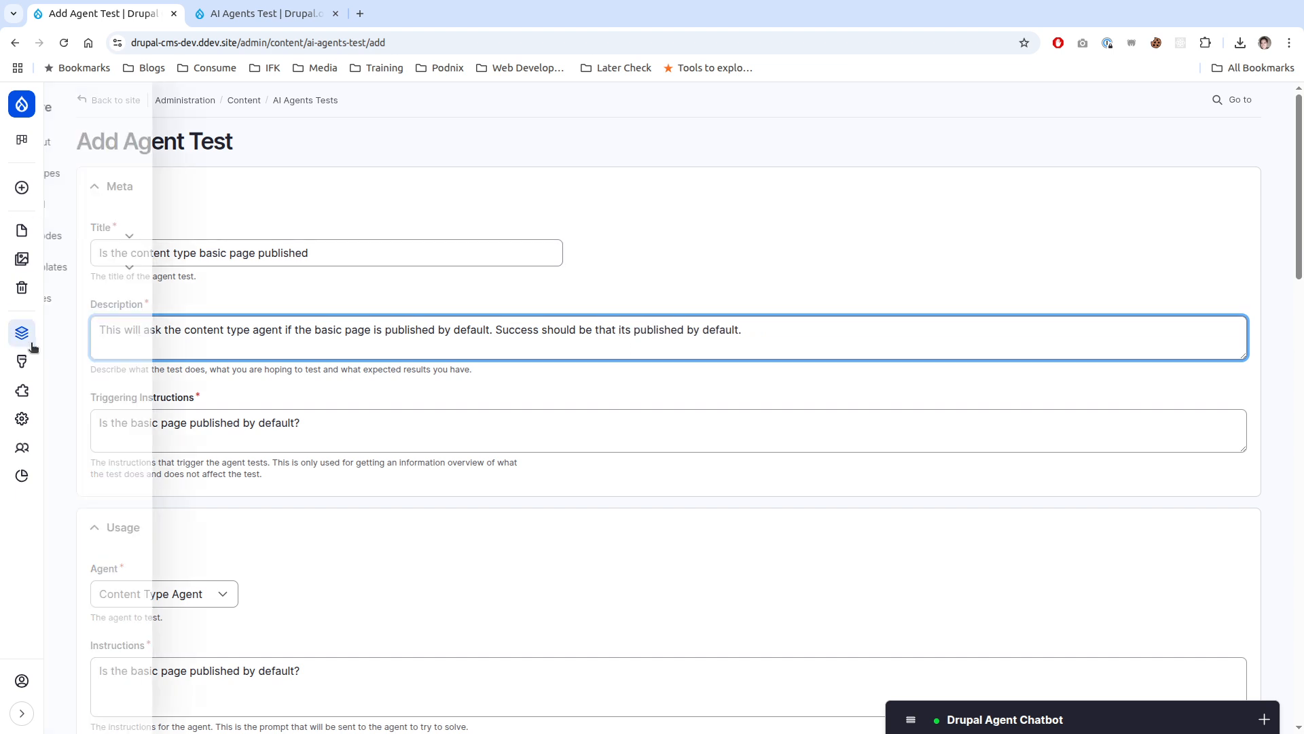
pyautogui.click(136, 174)
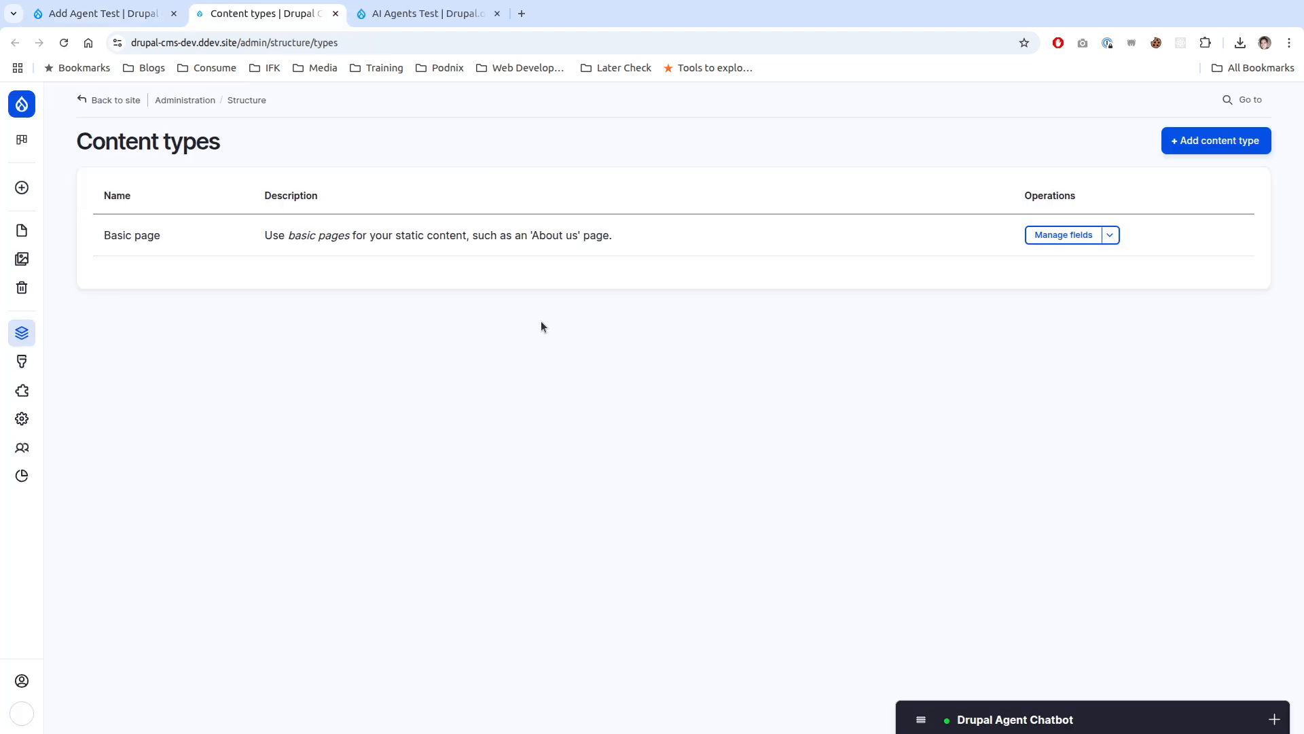
pyautogui.click(1110, 235)
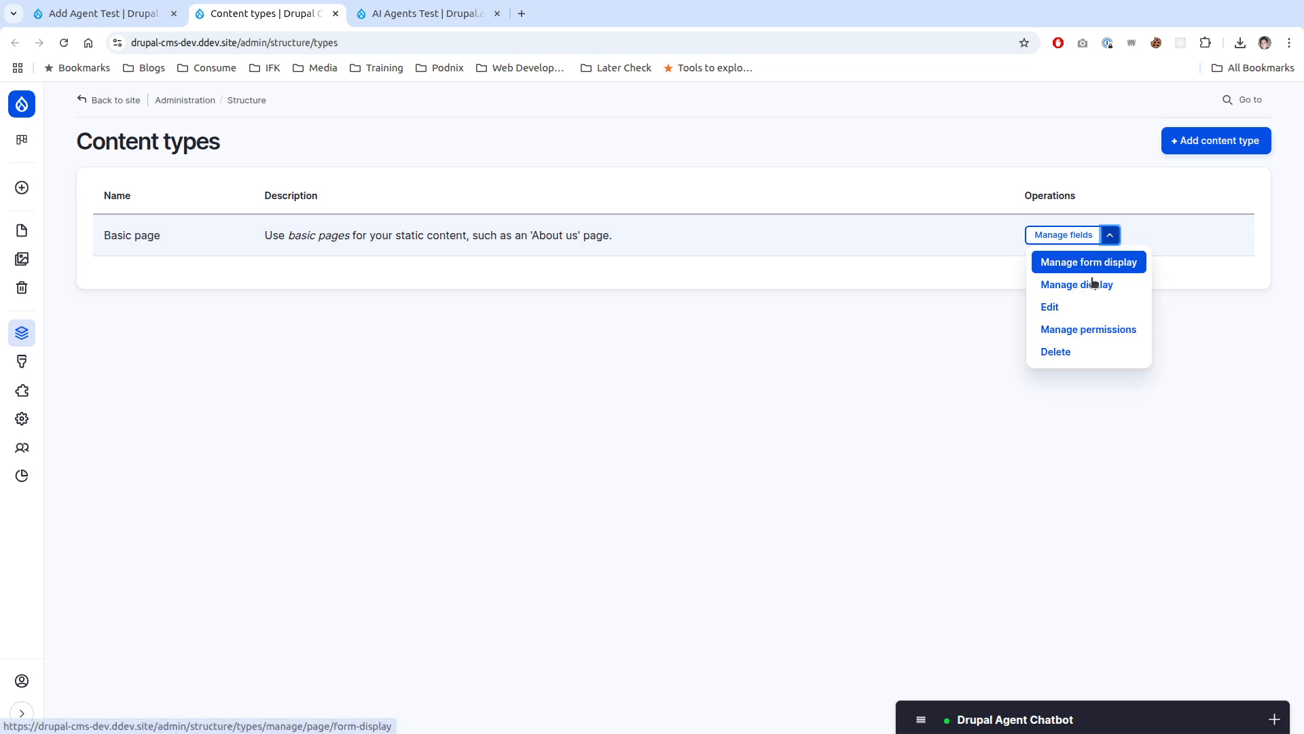
pyautogui.click(1049, 306)
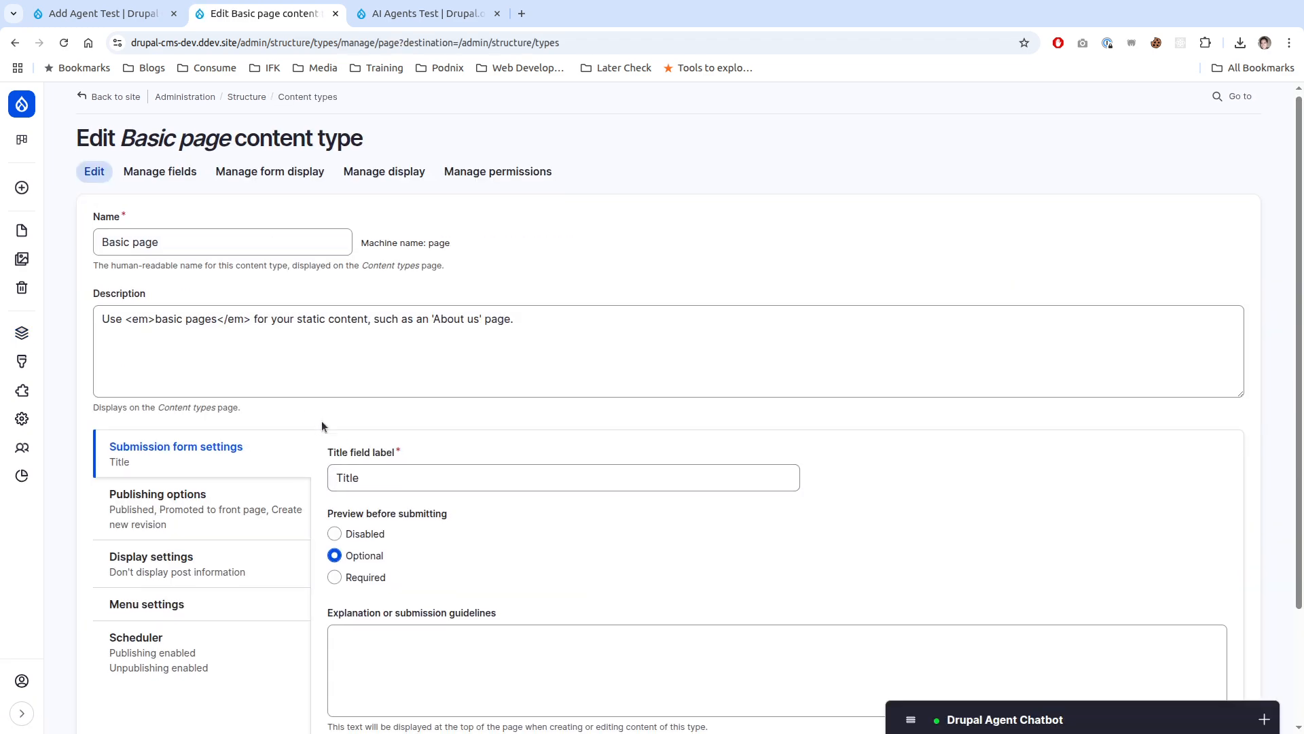
pyautogui.scroll(-2, 322, 426)
pyautogui.click(238, 428)
pyautogui.hotkey('ctrl', 'w')
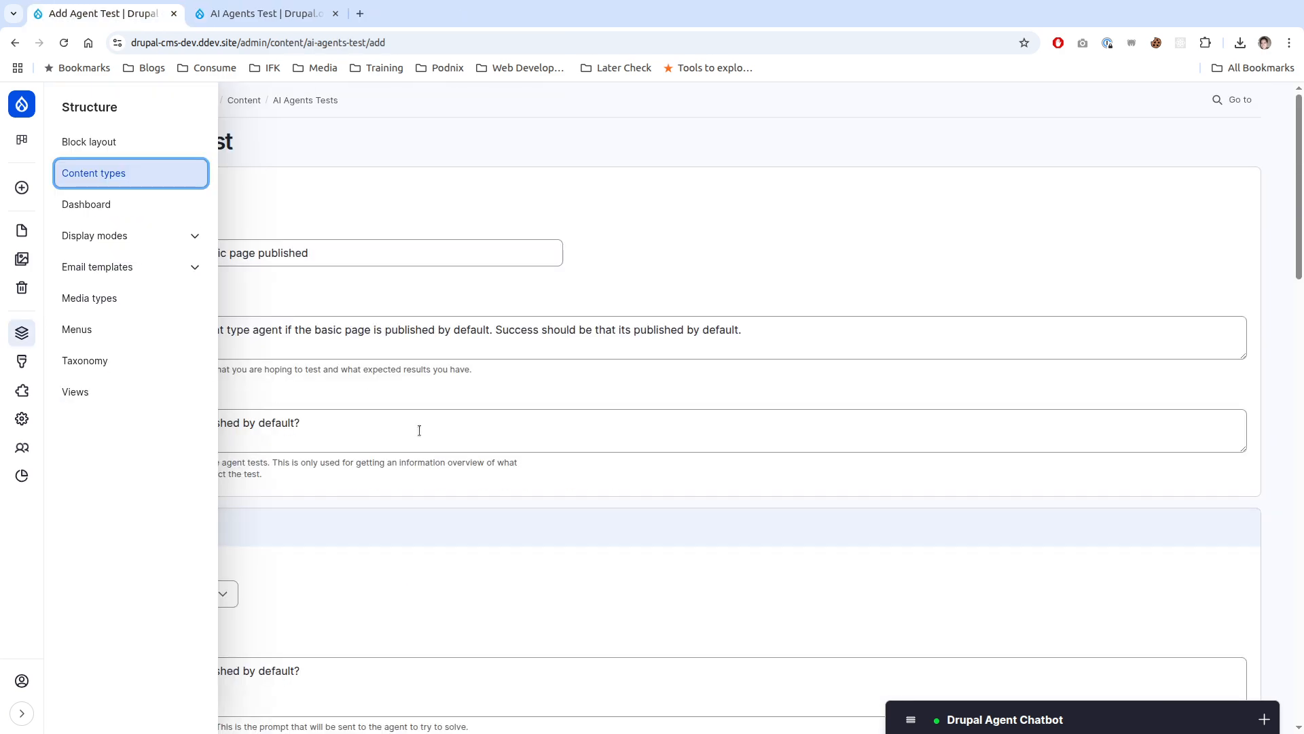
pyautogui.click(714, 331)
# Step: Change the agent response LLM test to "The response should say that it is published by default. Be lenient." and save the test
pyautogui.scroll(-15, 326, 449)
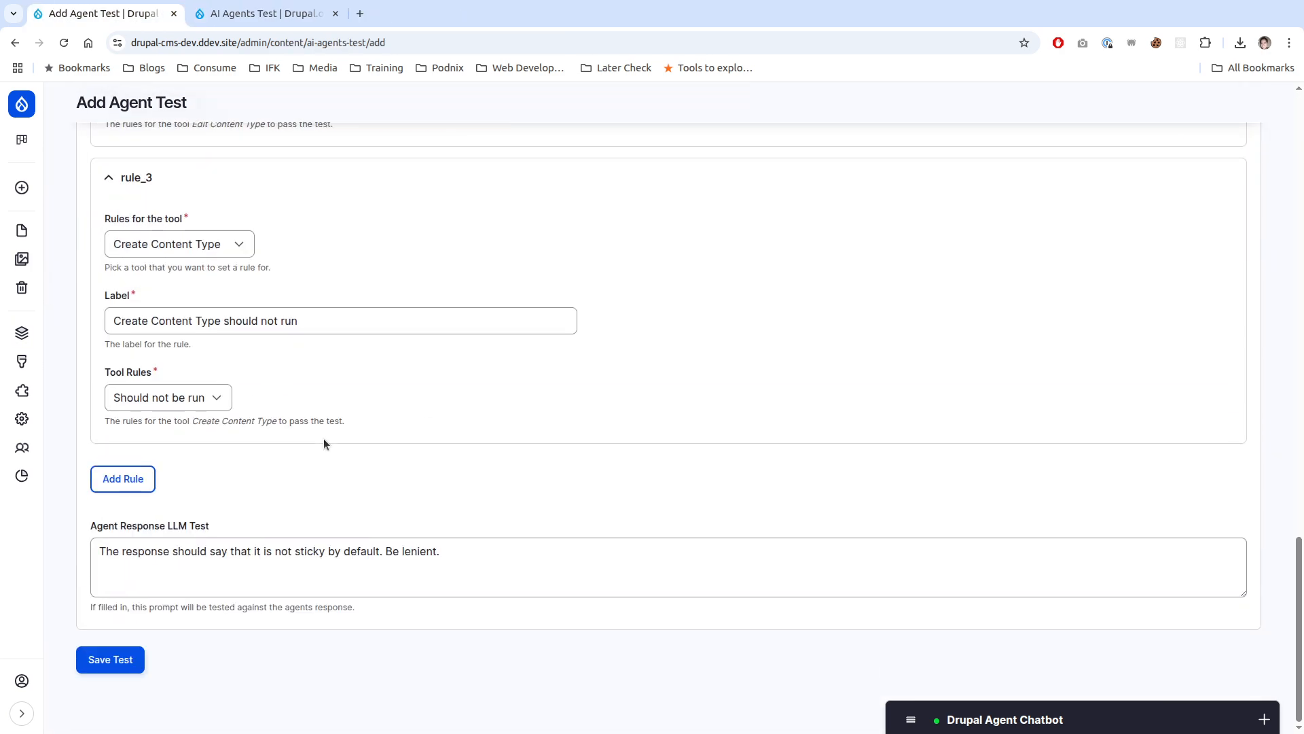
pyautogui.click(248, 557)
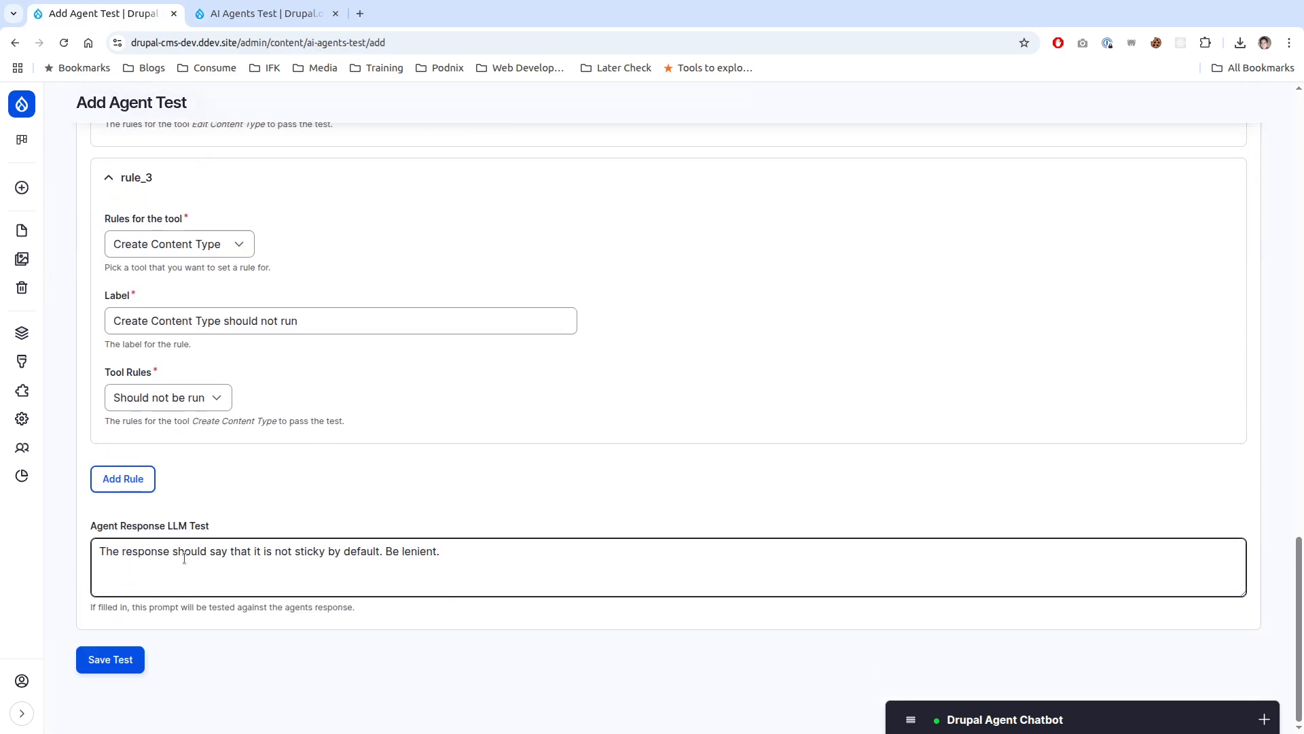
pyautogui.click(313, 551)
pyautogui.doubleClick(282, 551)
pyautogui.press('Delete')
pyautogui.press('Delete')
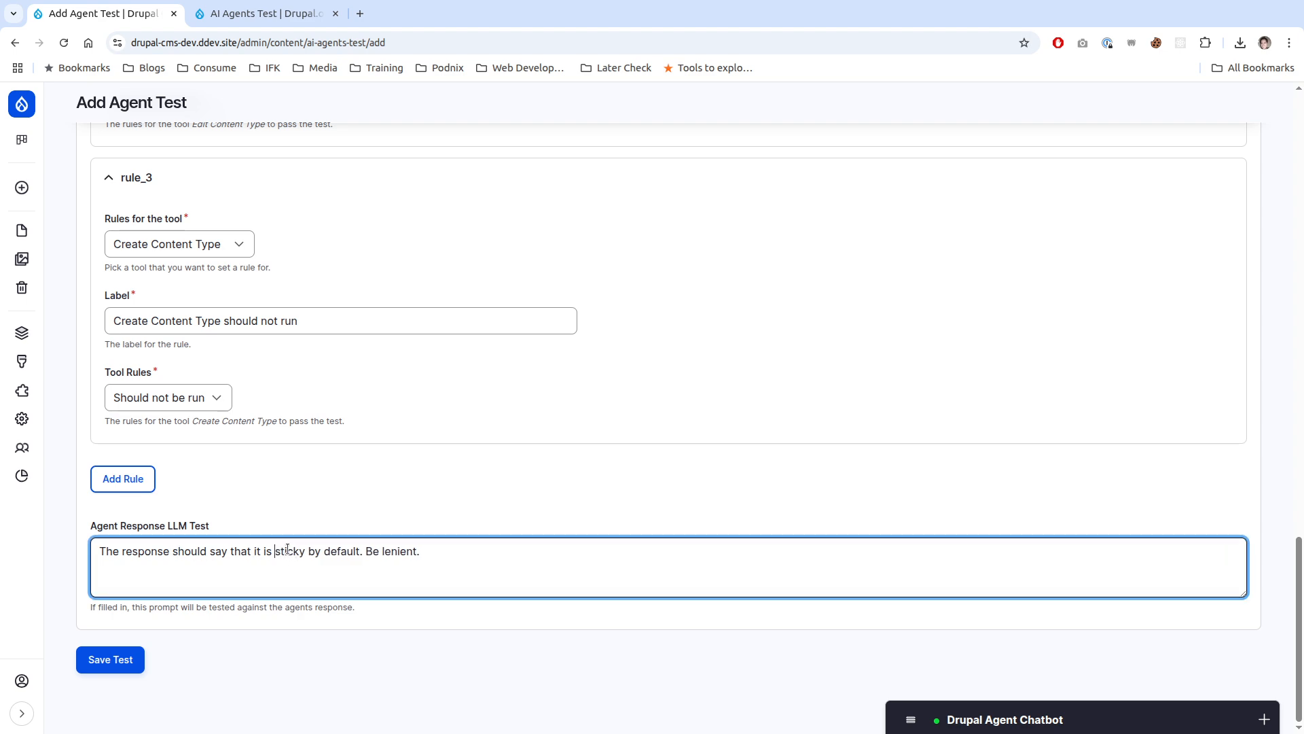
pyautogui.doubleClick(287, 549)
pyautogui.write('published')
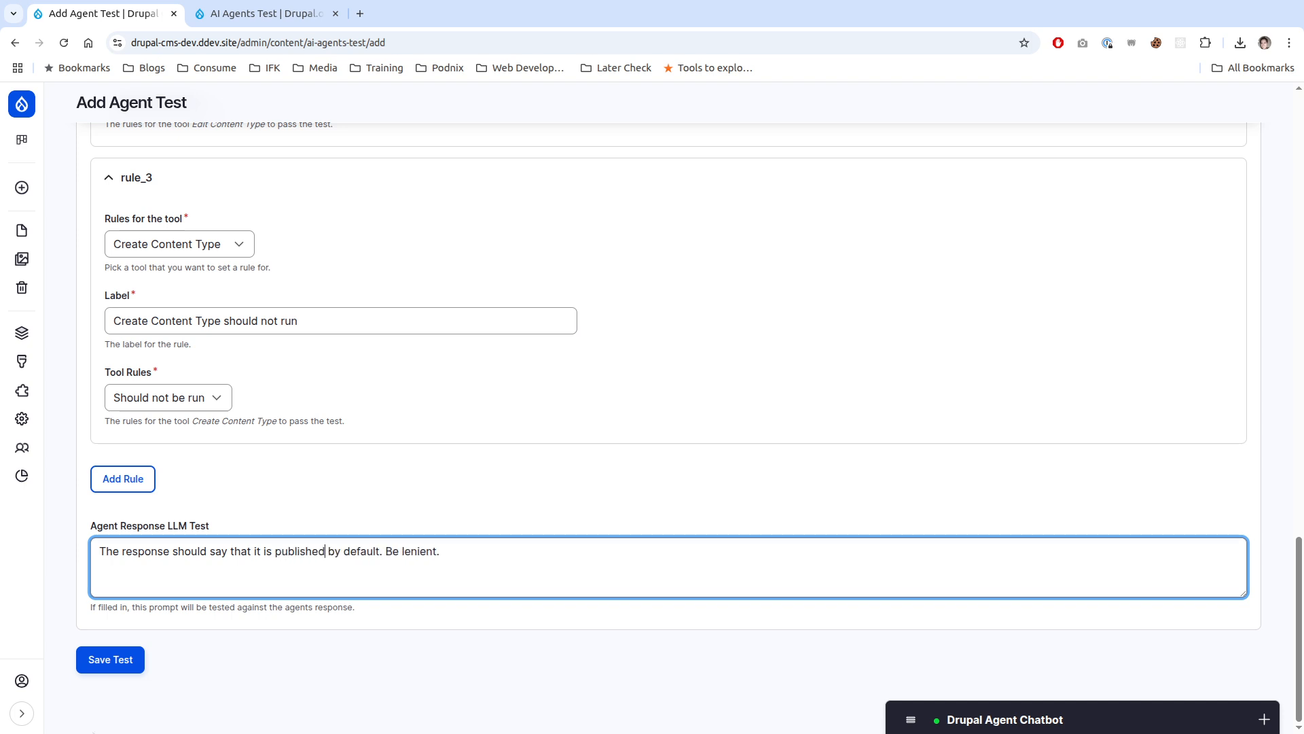
pyautogui.click(113, 660)
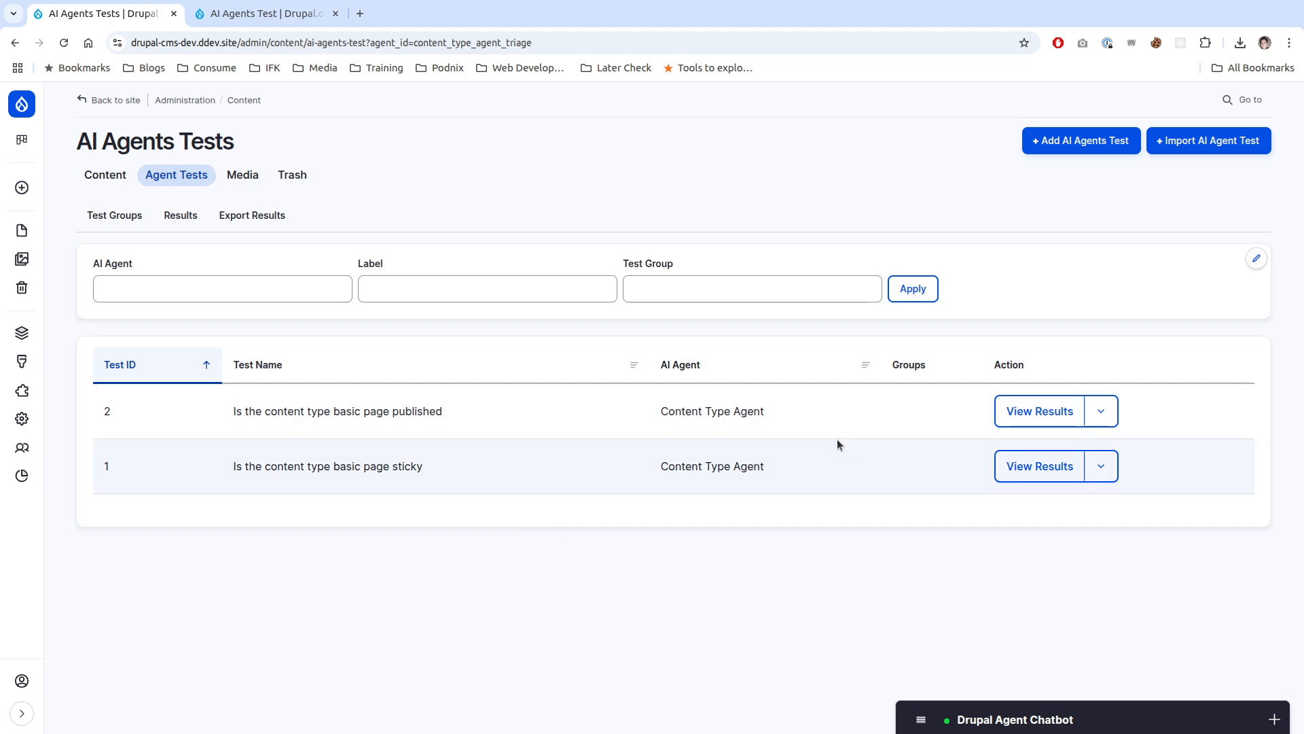
# Step: Run the test "Is the content type basic page published" once and return to the list of agent tests
pyautogui.click(1101, 415)
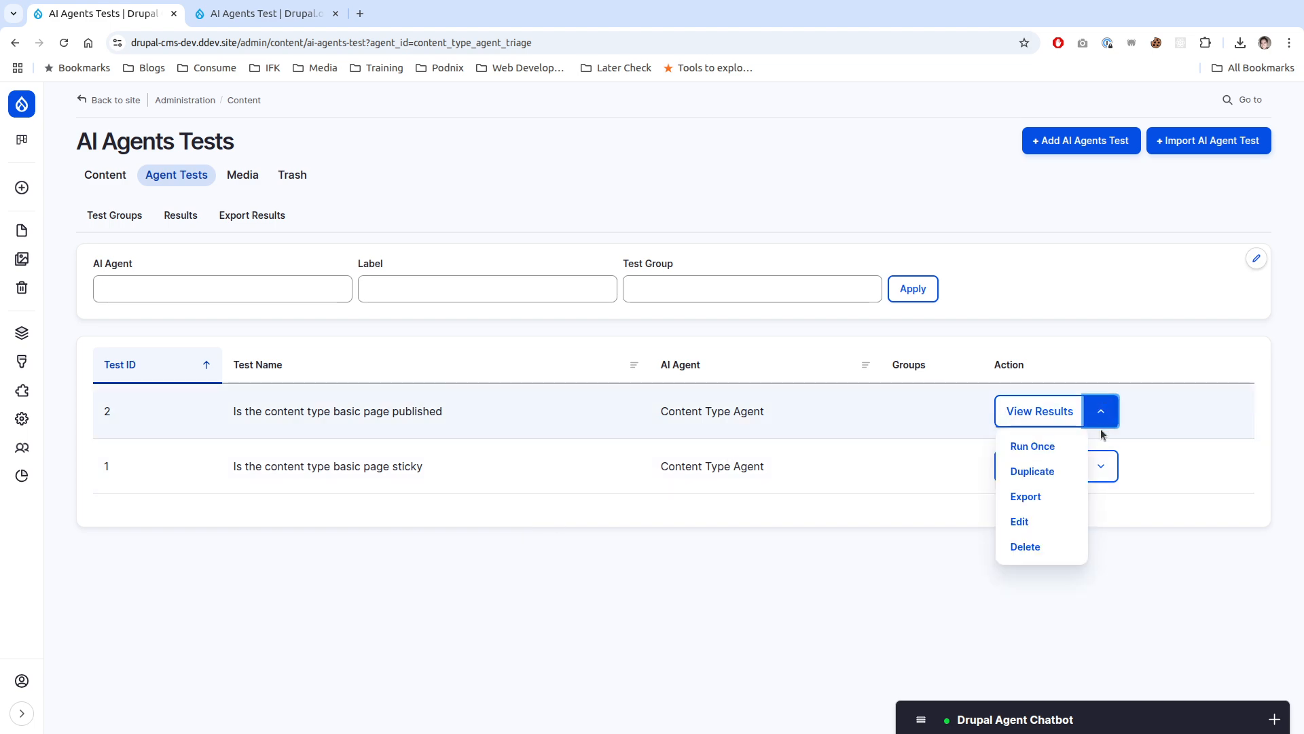
pyautogui.click(1032, 445)
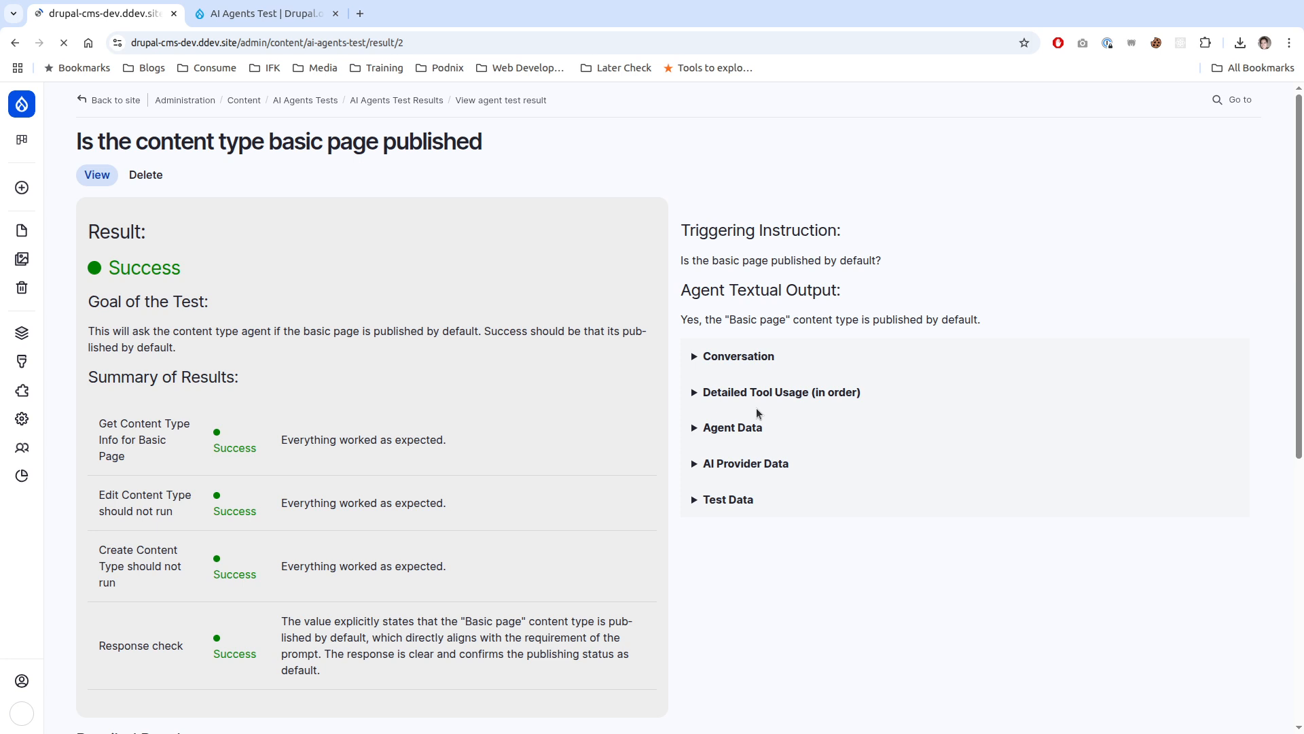
pyautogui.hotkey('alt', 'Left')
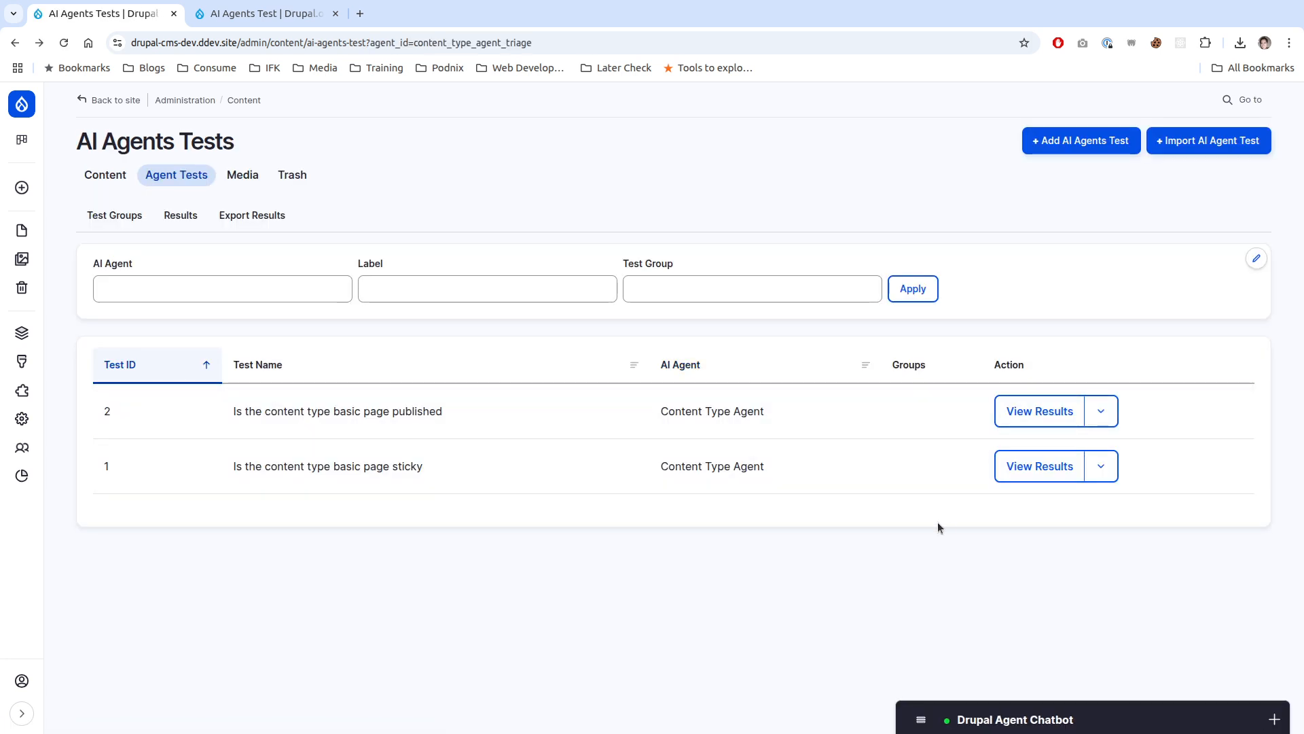
# Step: Export the test "Is the content type basic page published" and import its exported YAML file from the Downloads folder as a new agent test
pyautogui.click(1101, 411)
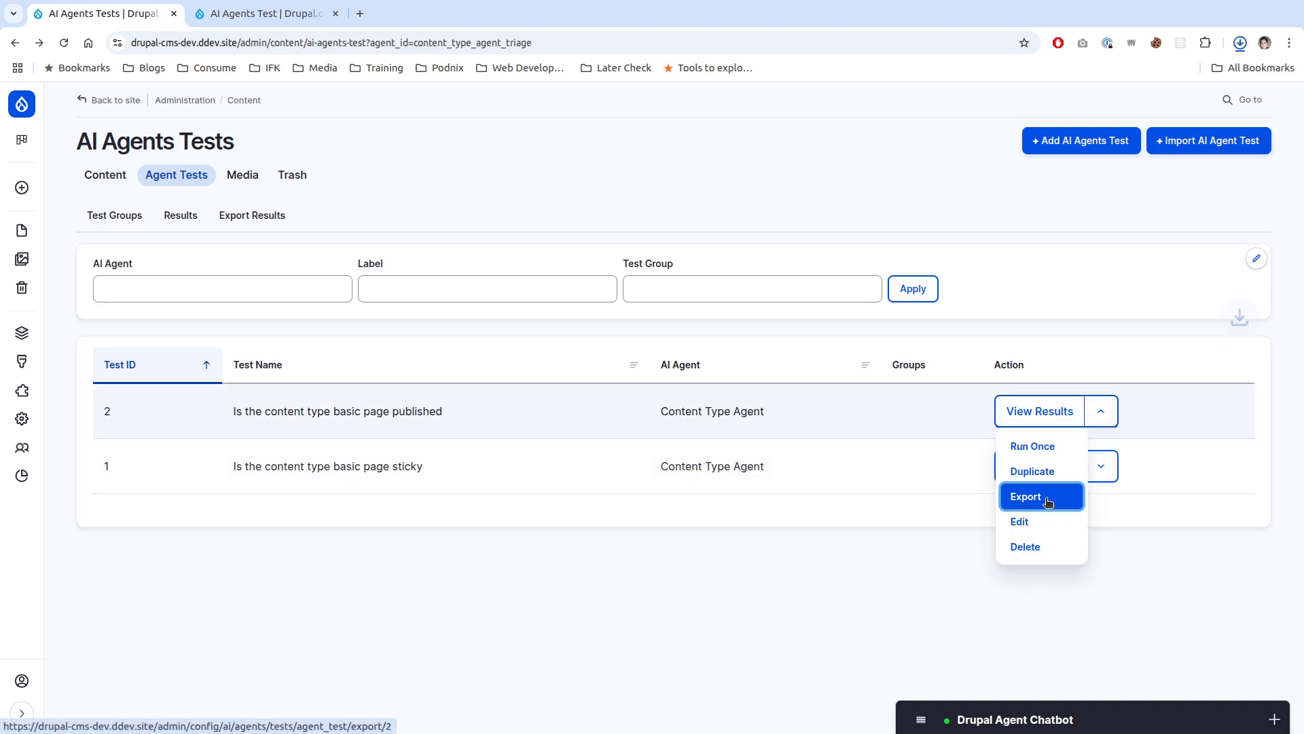
pyautogui.click(1047, 498)
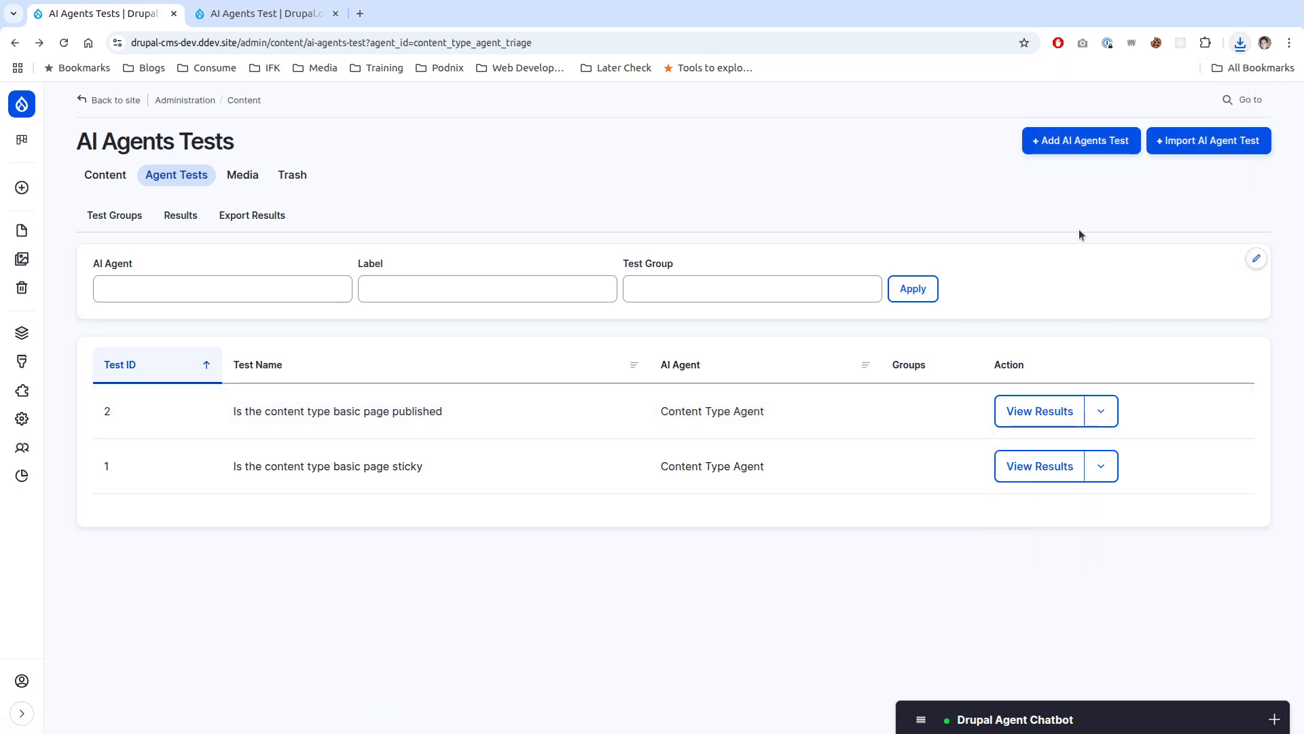
pyautogui.click(1187, 146)
pyautogui.click(165, 218)
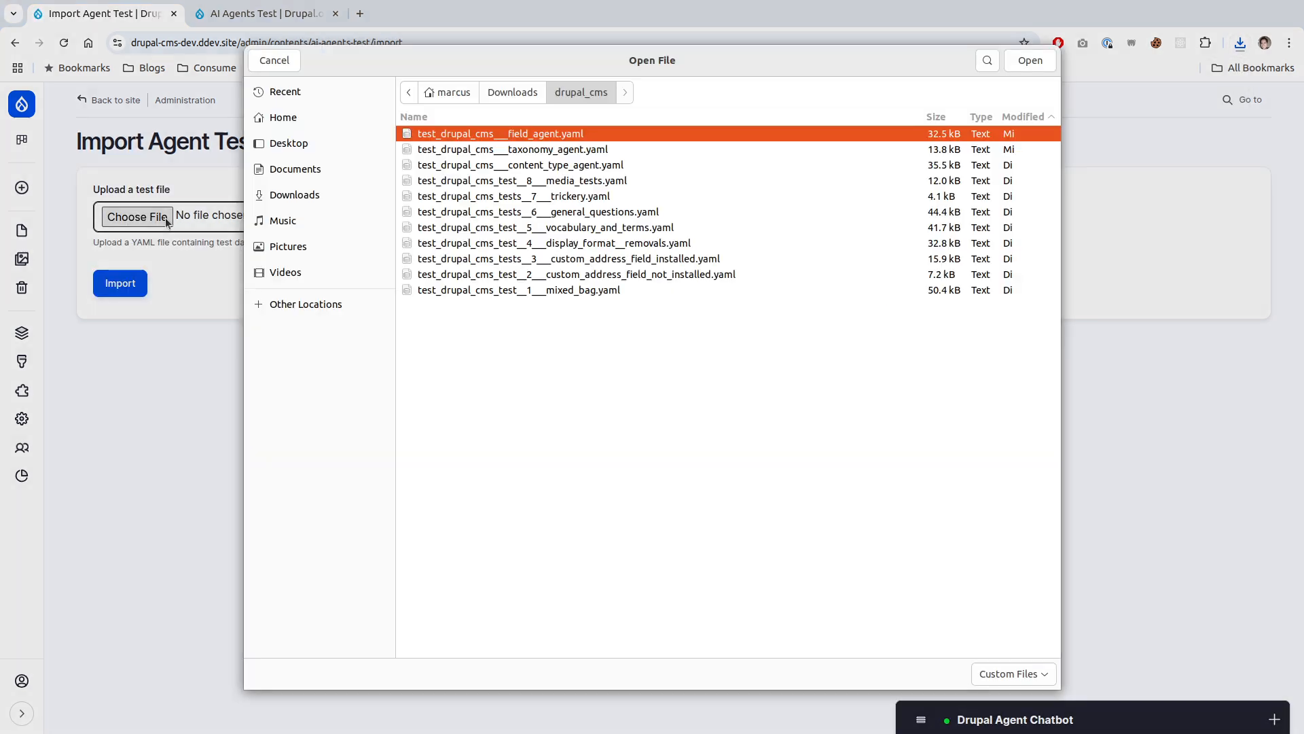
pyautogui.doubleClick(458, 133)
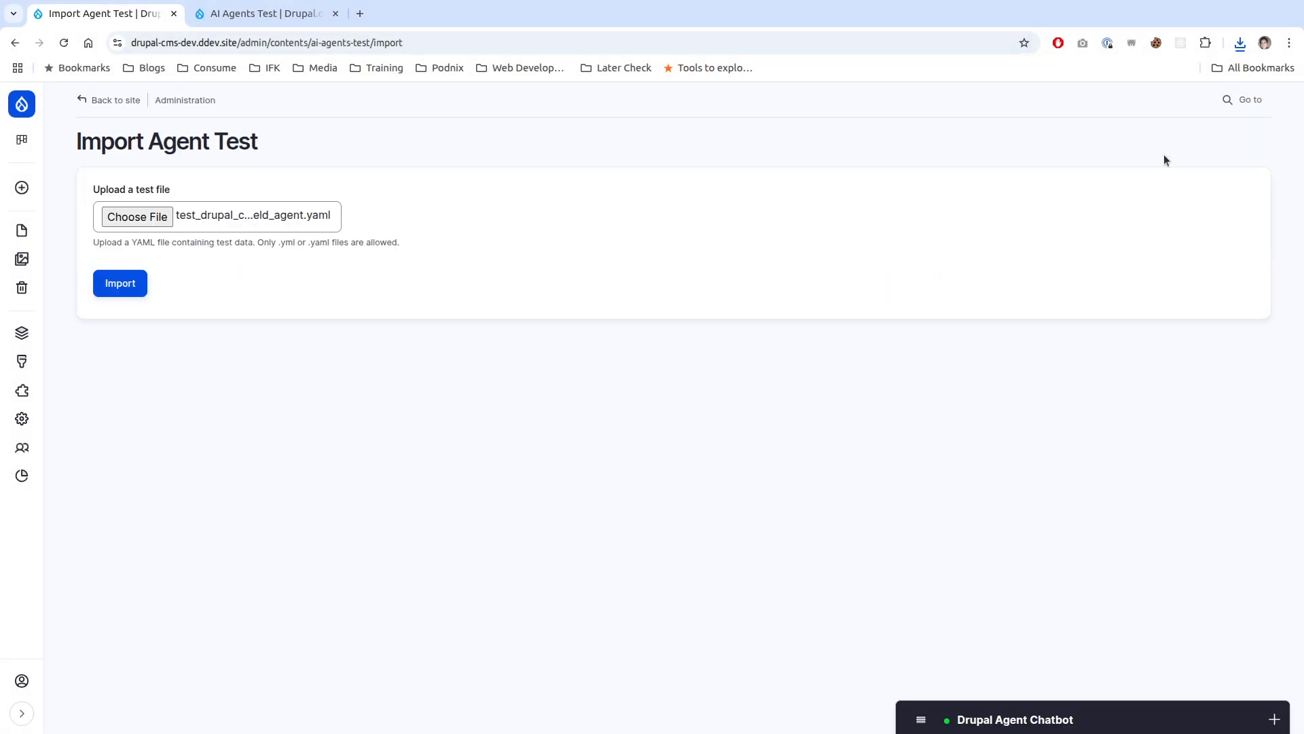
pyautogui.click(137, 216)
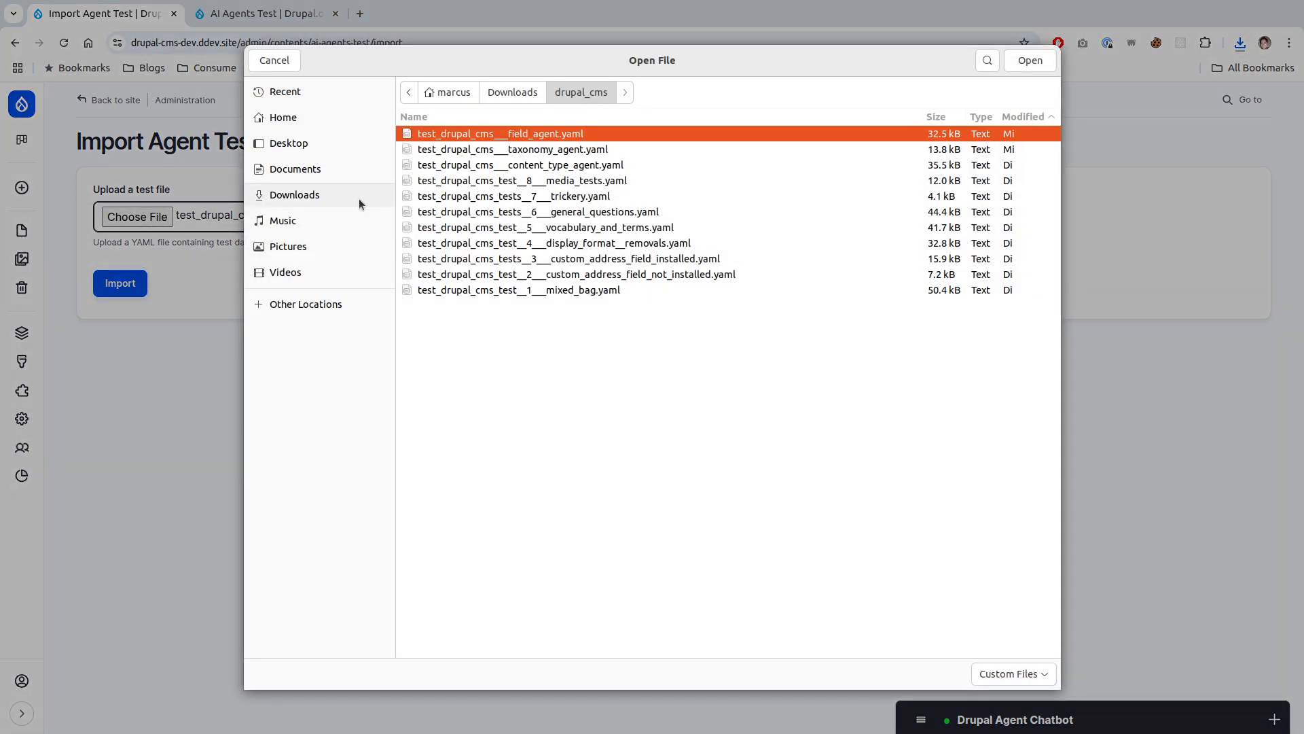
pyautogui.click(359, 200)
pyautogui.doubleClick(448, 134)
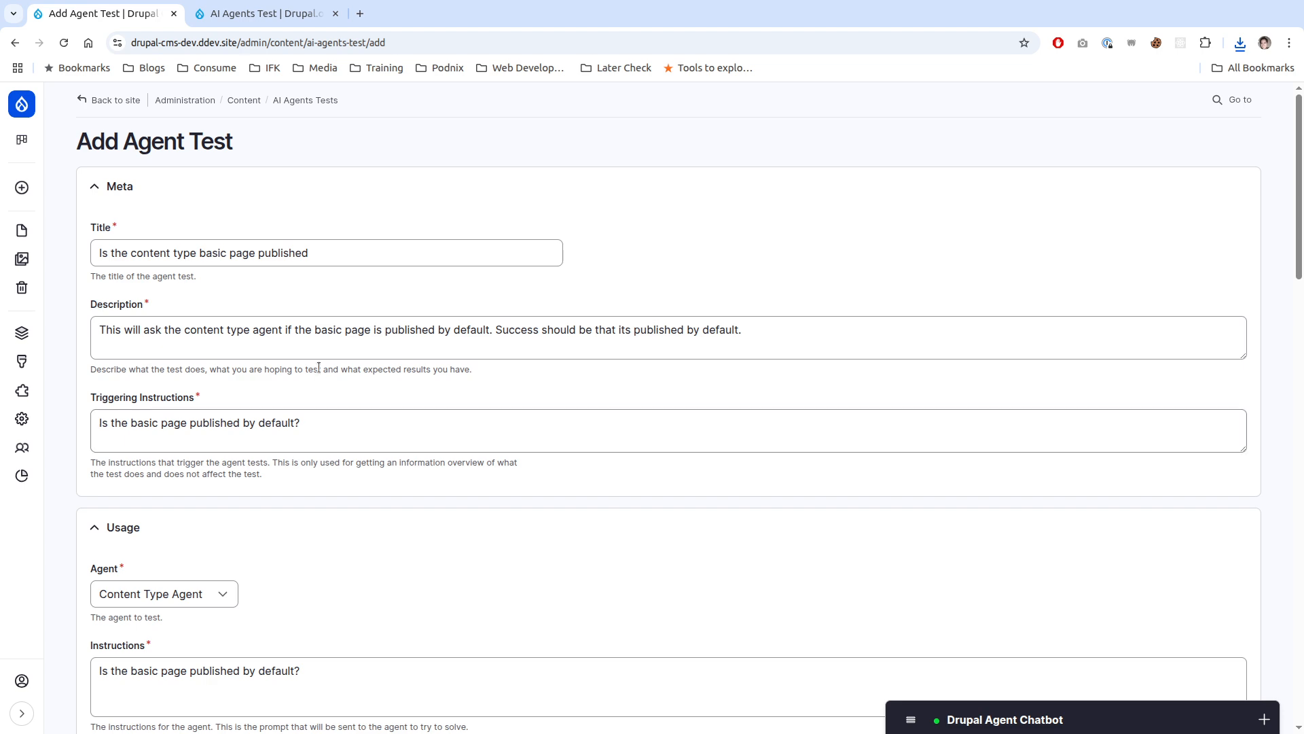
# Step: Reopen the Basic page content type in its own tab and review its default publishing options
pyautogui.scroll(-6, 319, 367)
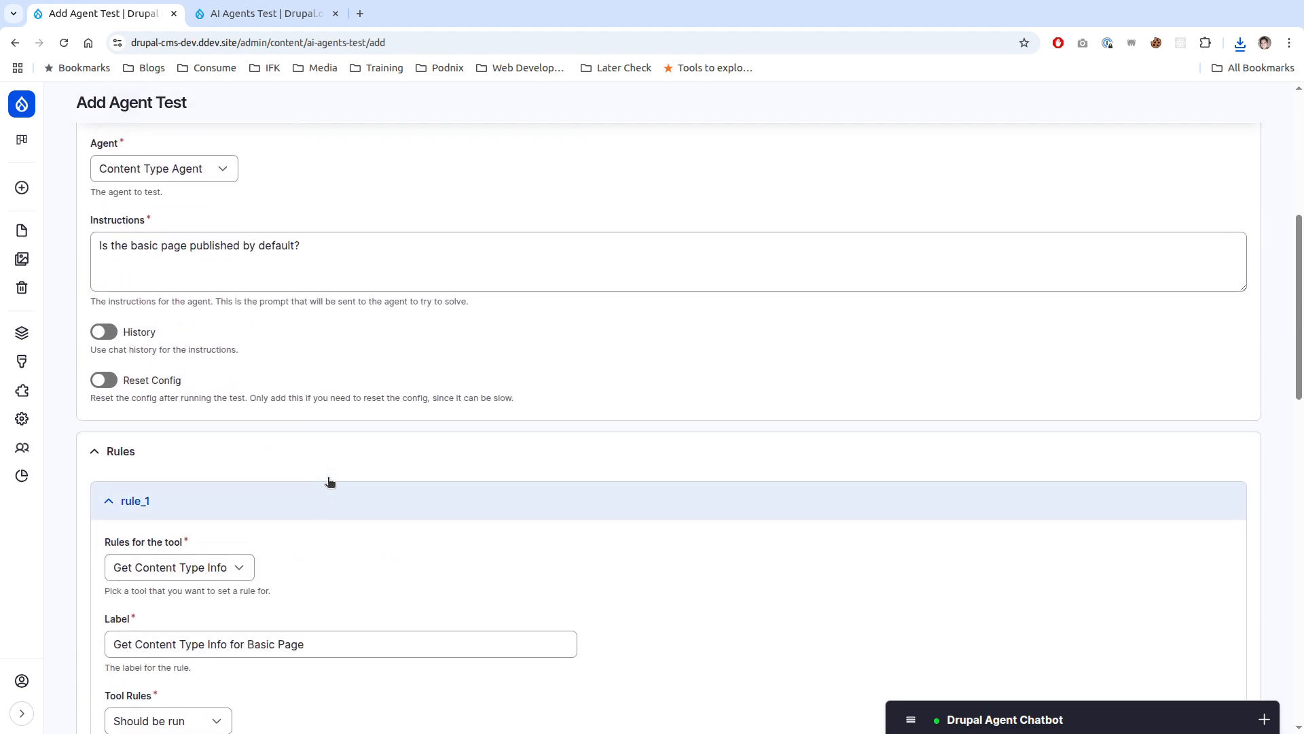
pyautogui.scroll(6, 329, 481)
pyautogui.hotkey('ctrl', 'shift', 't')
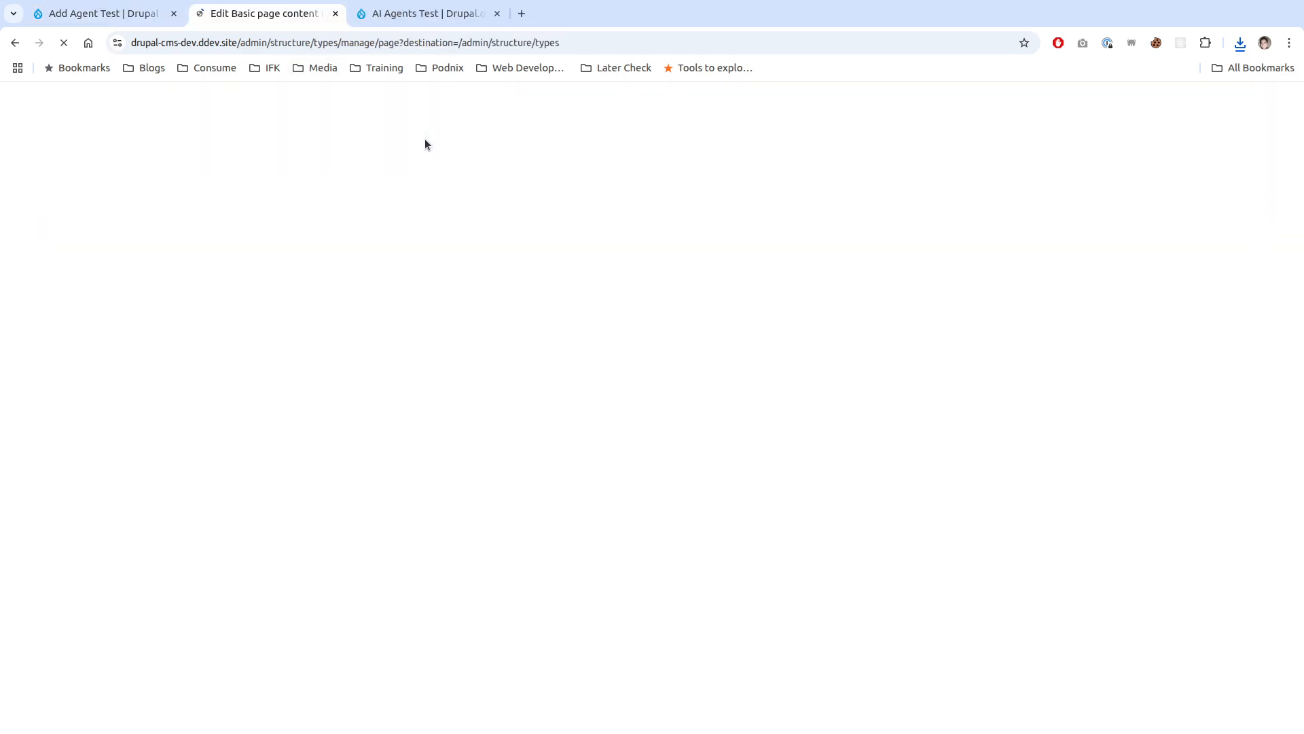
pyautogui.click(207, 449)
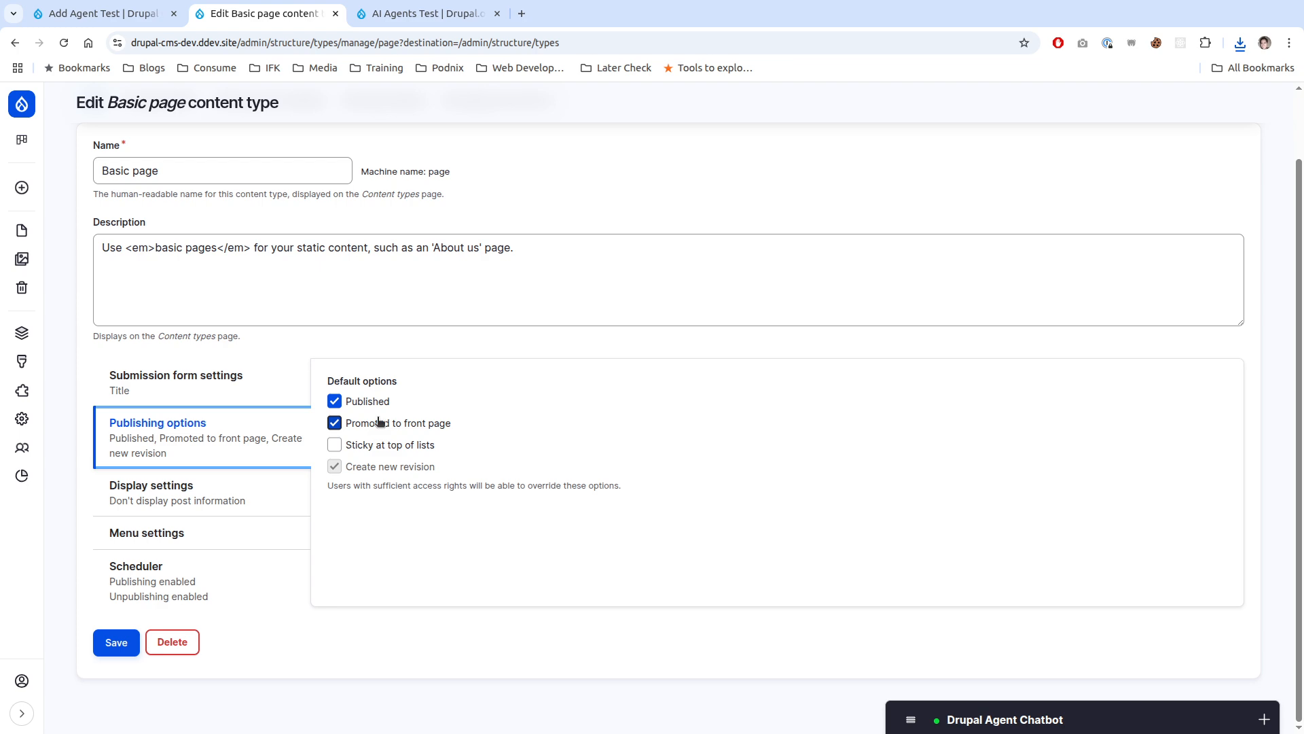
pyautogui.hotkey('ctrl', 'shift', 'Tab')
# Step: Reword the new test's description to ask if "its promoted to the first page by default", with success being "that its promoated by default"
pyautogui.click(411, 339)
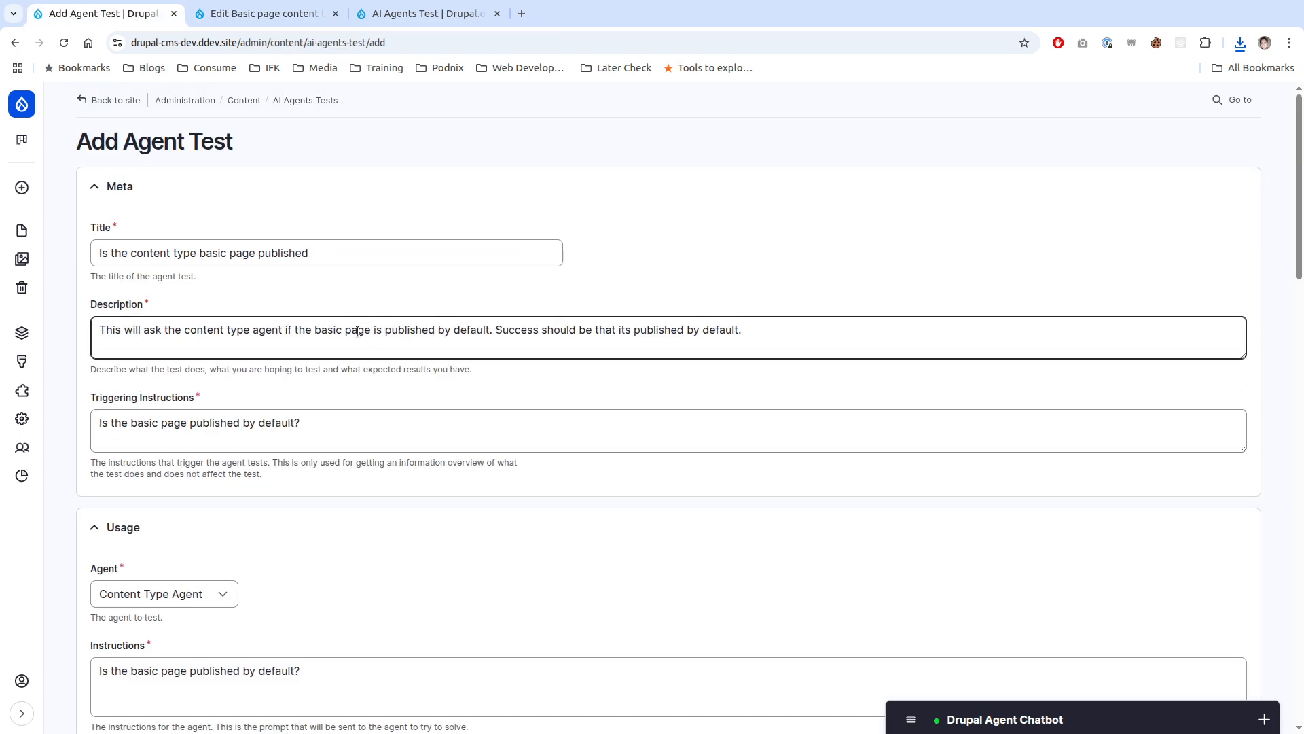
pyautogui.click(316, 331)
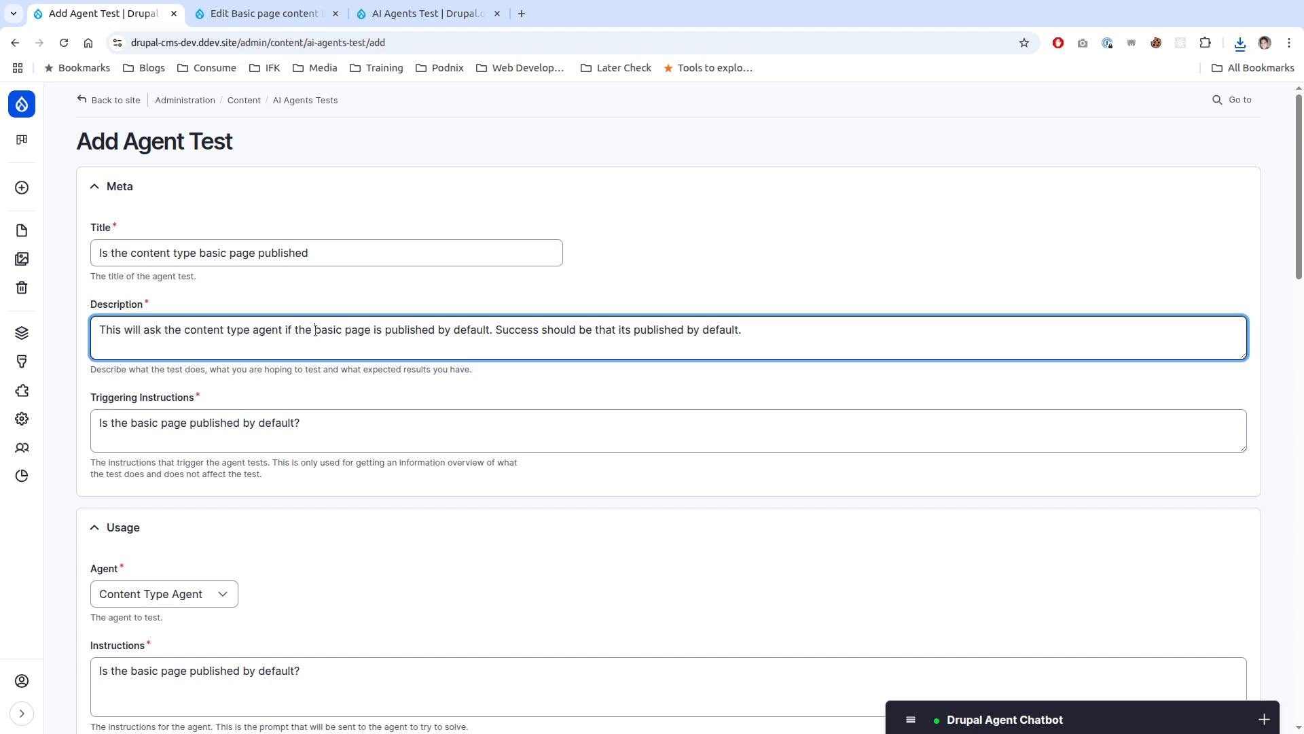
pyautogui.moveTo(322, 331); pyautogui.dragTo(432, 331)
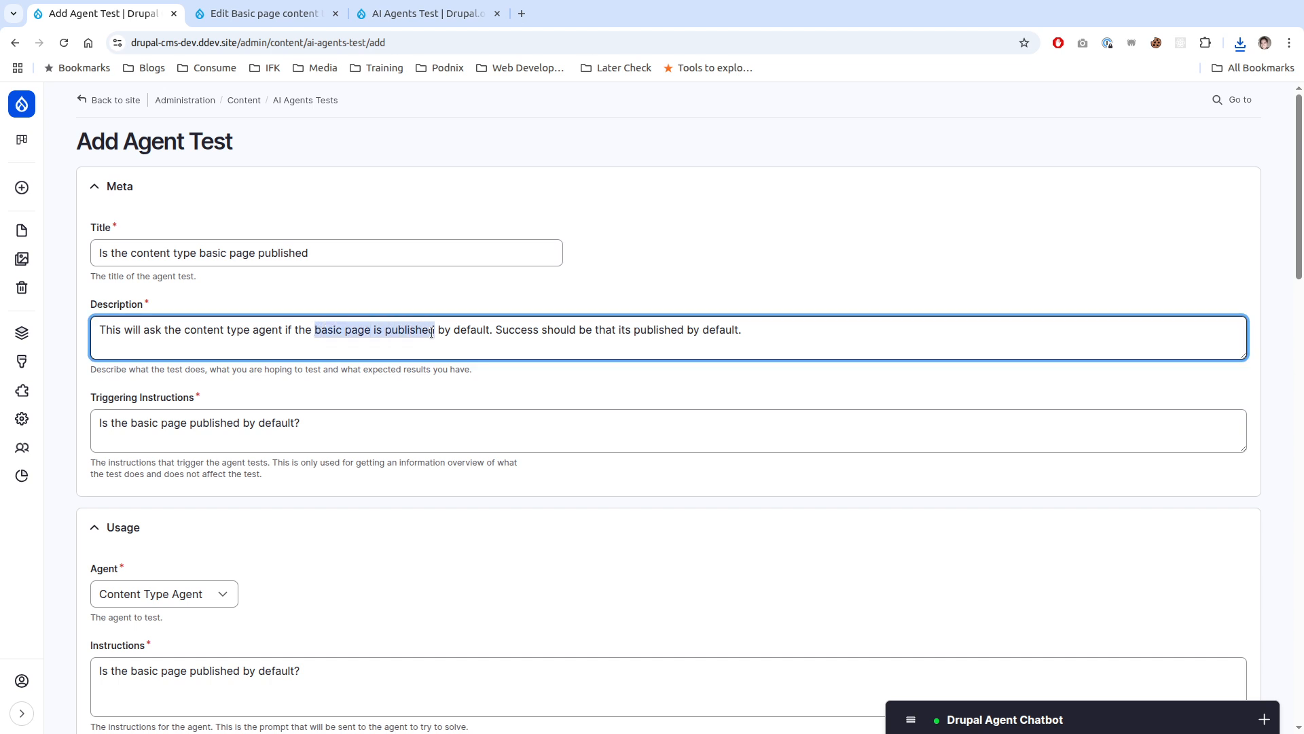
pyautogui.press('BackSpace')
pyautogui.press('BackSpace')
pyautogui.press('BackSpace')
pyautogui.press('BackSpace')
pyautogui.press('BackSpace')
pyautogui.write('its pro')
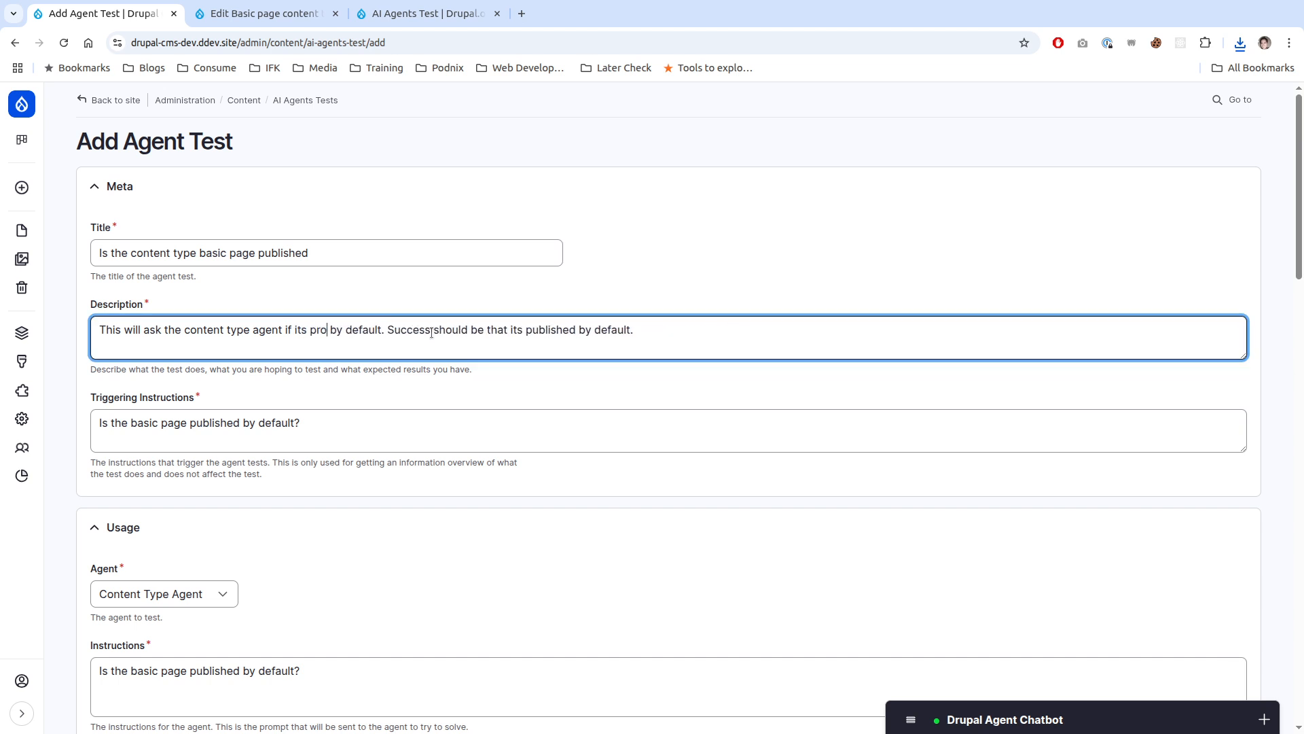
pyautogui.write('moted to the first pa')
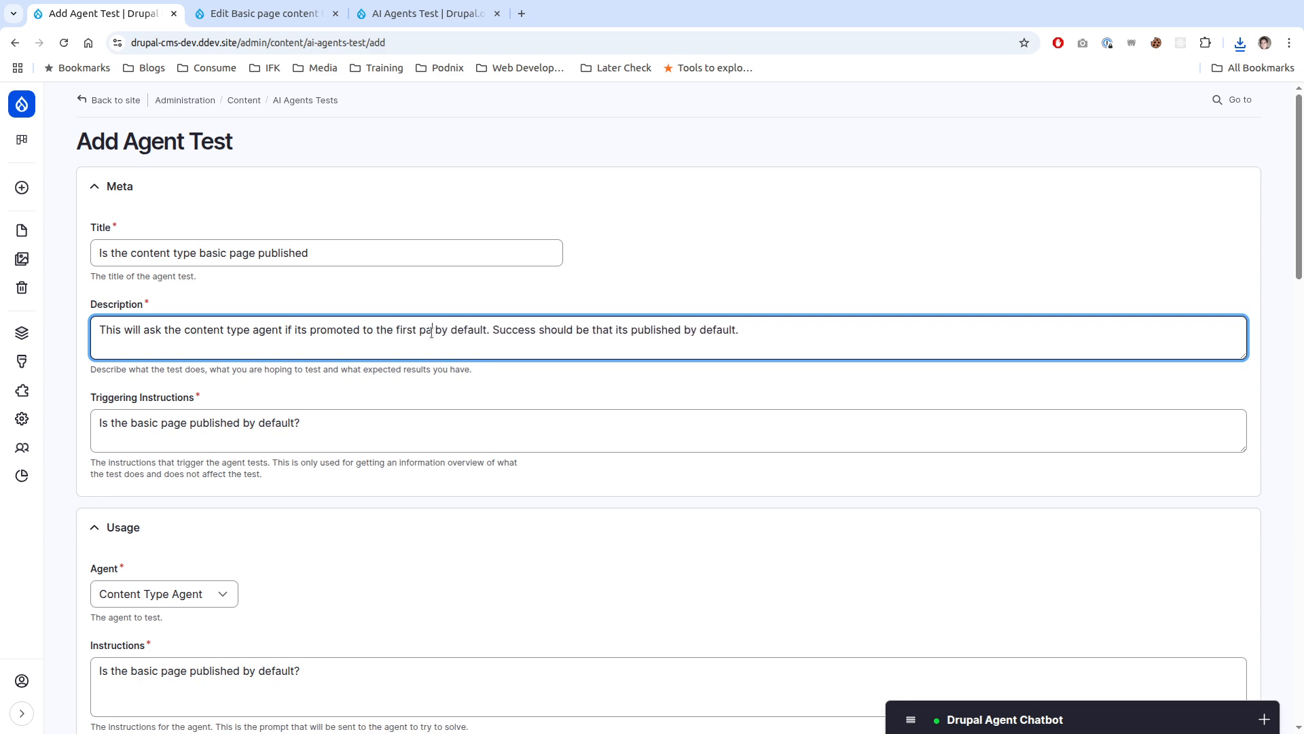
pyautogui.write('ge')
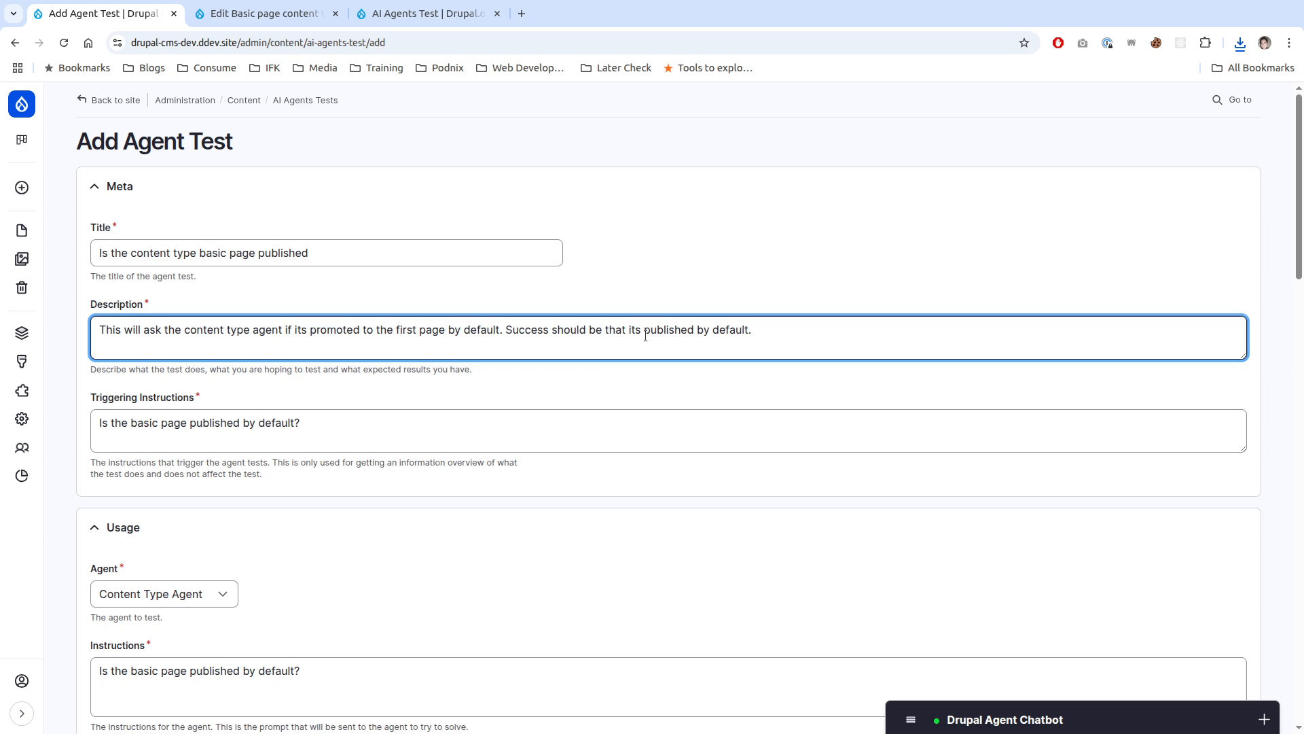
pyautogui.moveTo(644, 331); pyautogui.dragTo(694, 330)
pyautogui.write('promoated')
# Step: Replace "published" with "promoted" in both the triggering instructions and the agent instructions of the new test
pyautogui.scroll(-3, 434, 260)
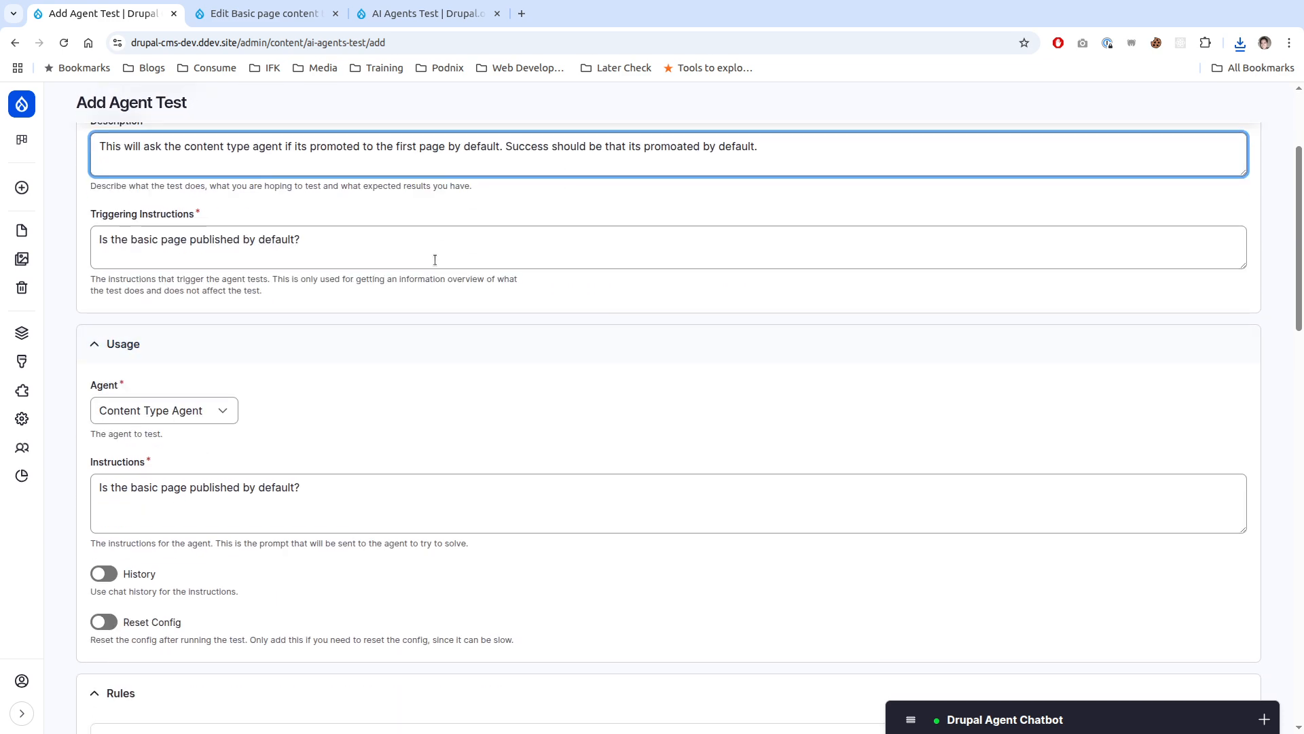
pyautogui.doubleClick(672, 146)
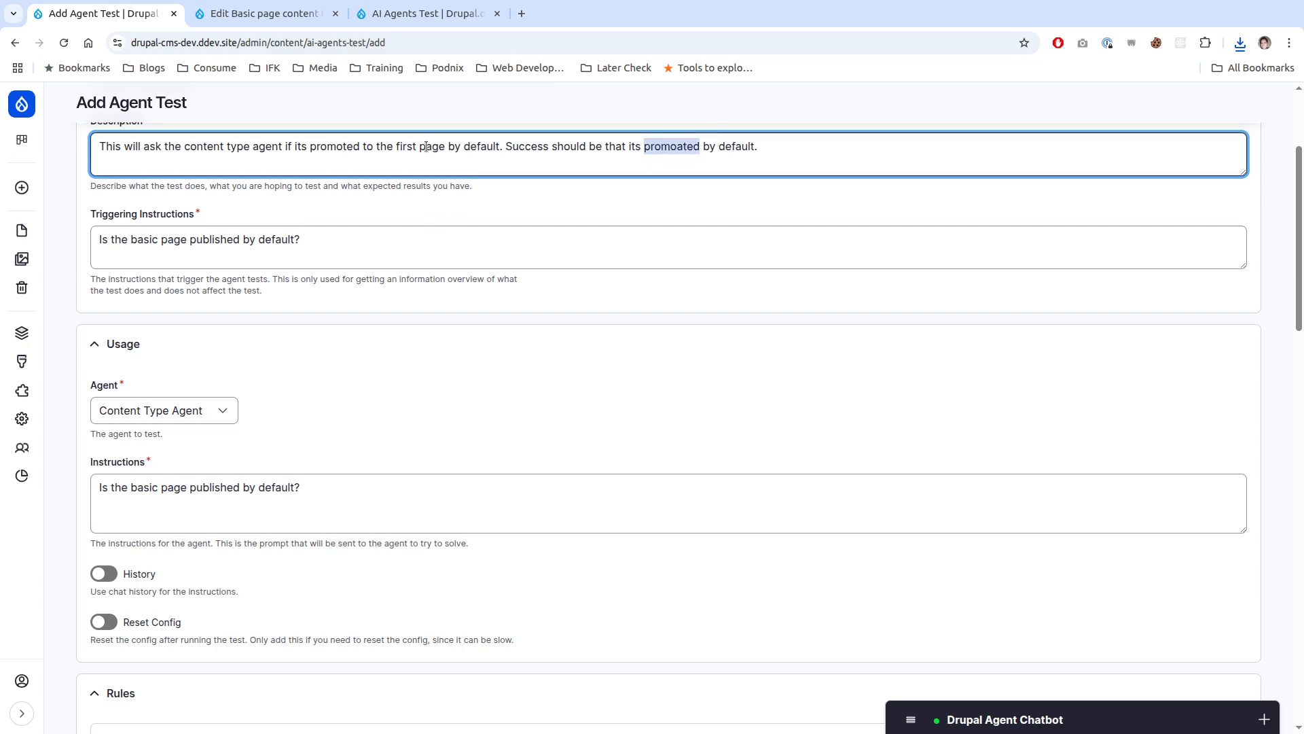
pyautogui.doubleClick(351, 146)
pyautogui.hotkey('ctrl', 'c')
pyautogui.doubleClick(206, 238)
pyautogui.hotkey('ctrl', 'v')
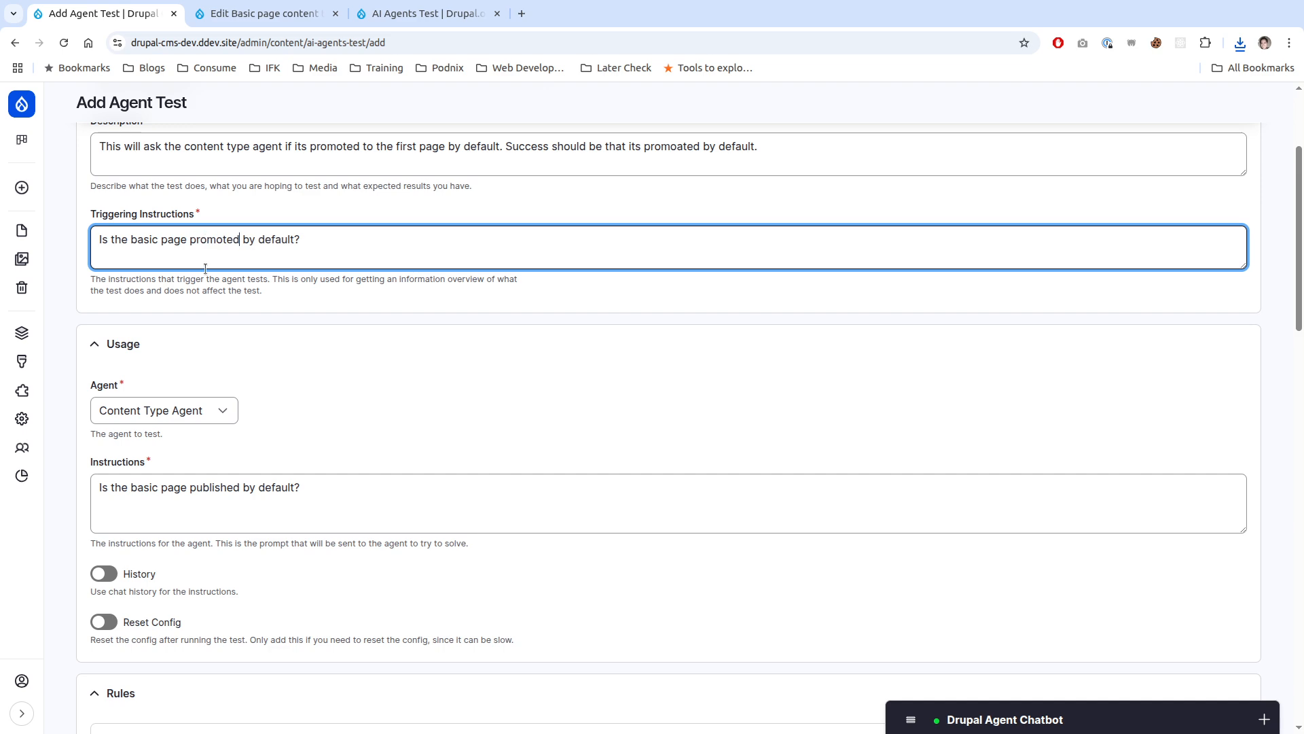
pyautogui.doubleClick(212, 489)
pyautogui.hotkey('ctrl', 'v')
# Step: Replace "published" with "promoted" in the agent response LLM test and save the new agent test
pyautogui.scroll(-15, 213, 484)
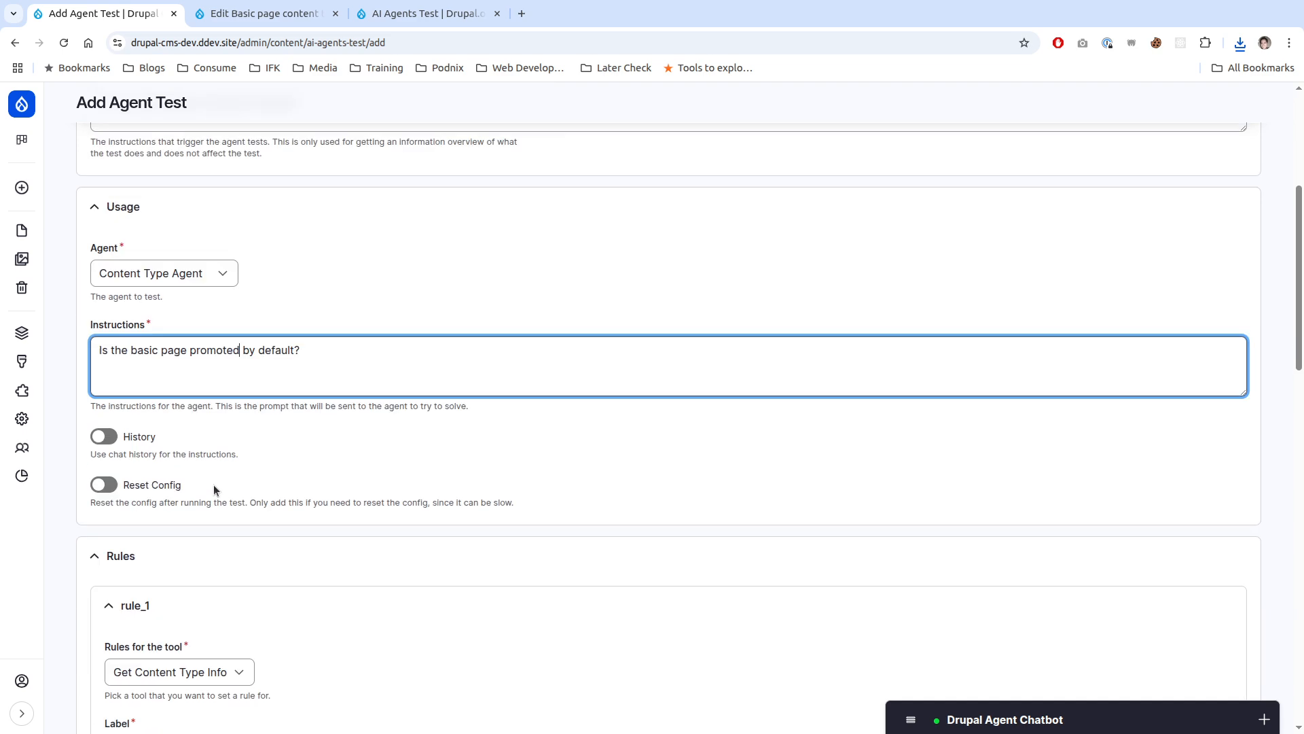
pyautogui.scroll(-1, 213, 484)
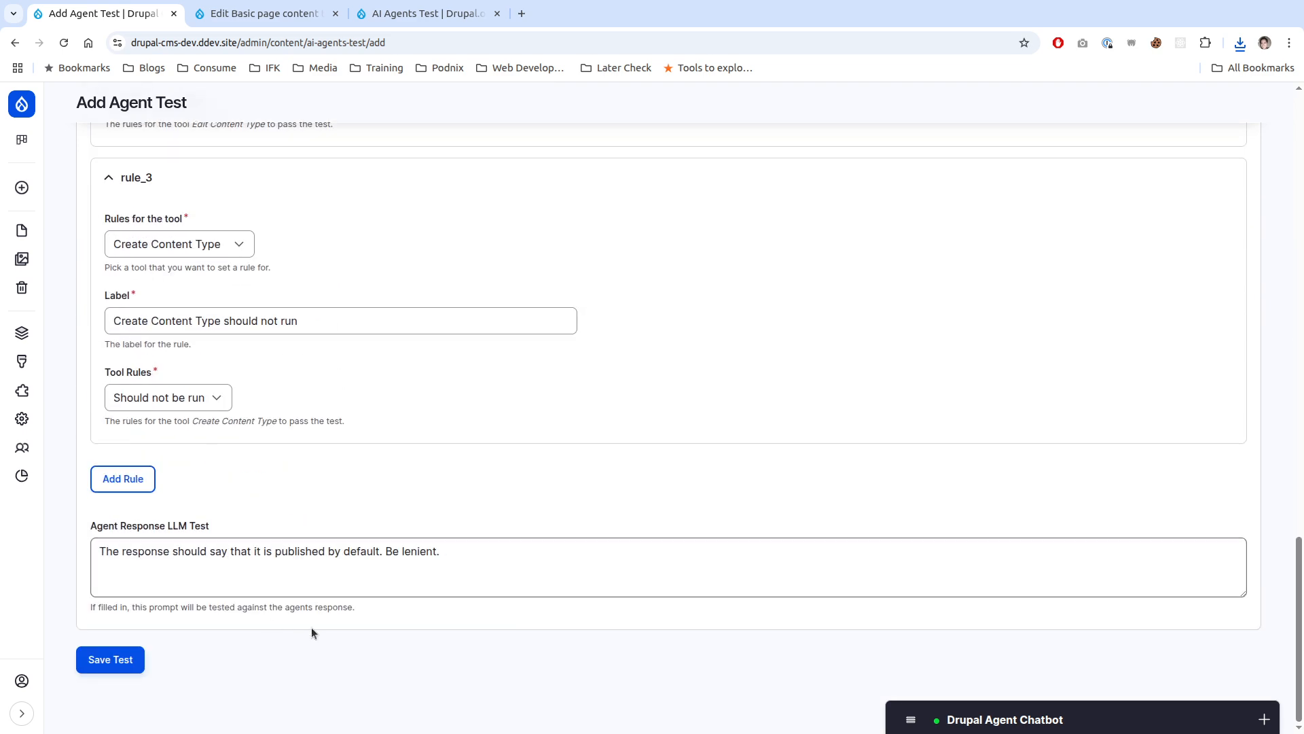
pyautogui.doubleClick(300, 551)
pyautogui.hotkey('ctrl', 'v')
pyautogui.click(112, 657)
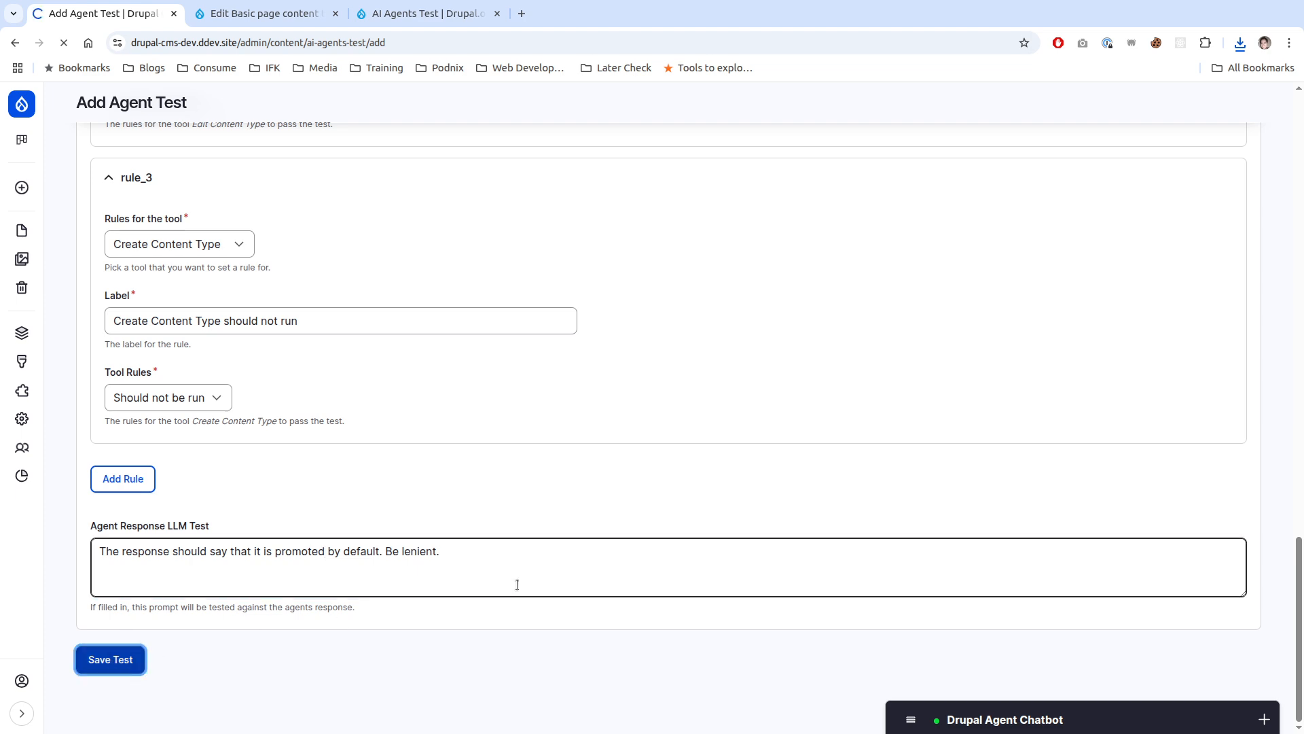
# Step: Run the agent test with ID 3 once, review its result and return to the test list
pyautogui.click(1106, 410)
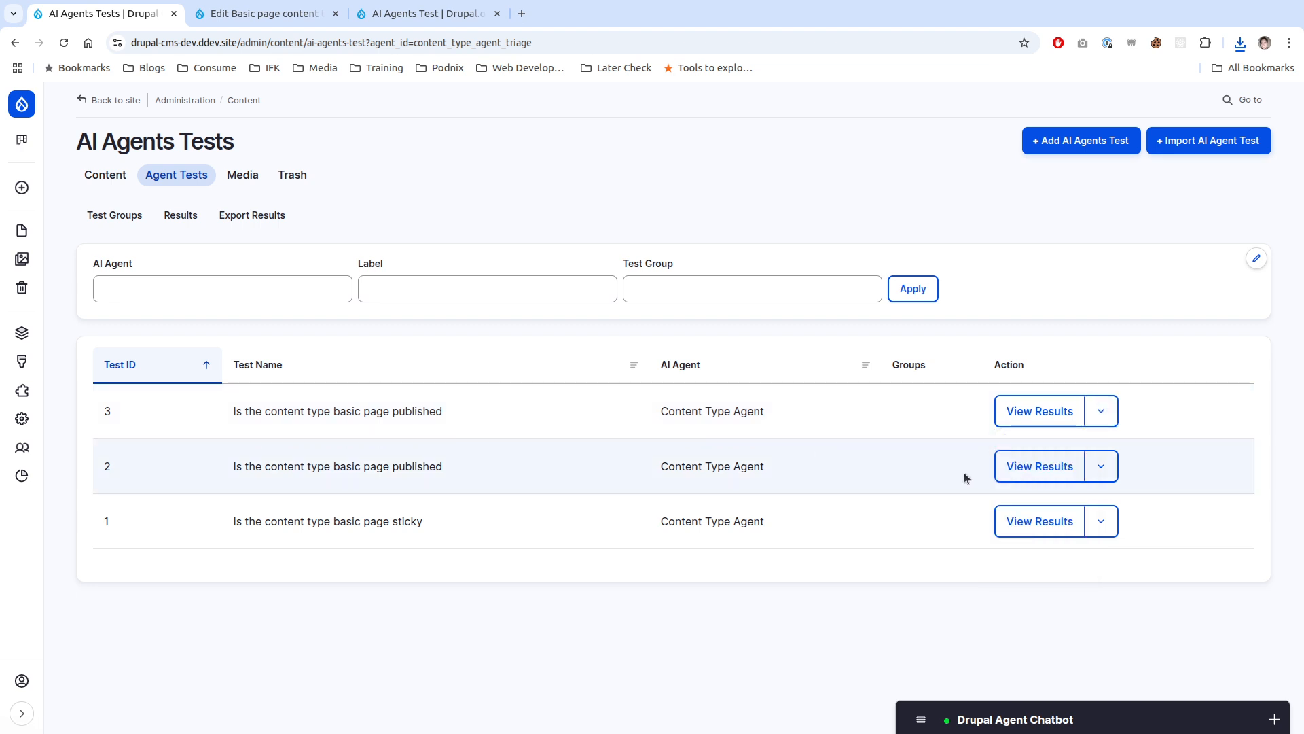
pyautogui.click(1102, 410)
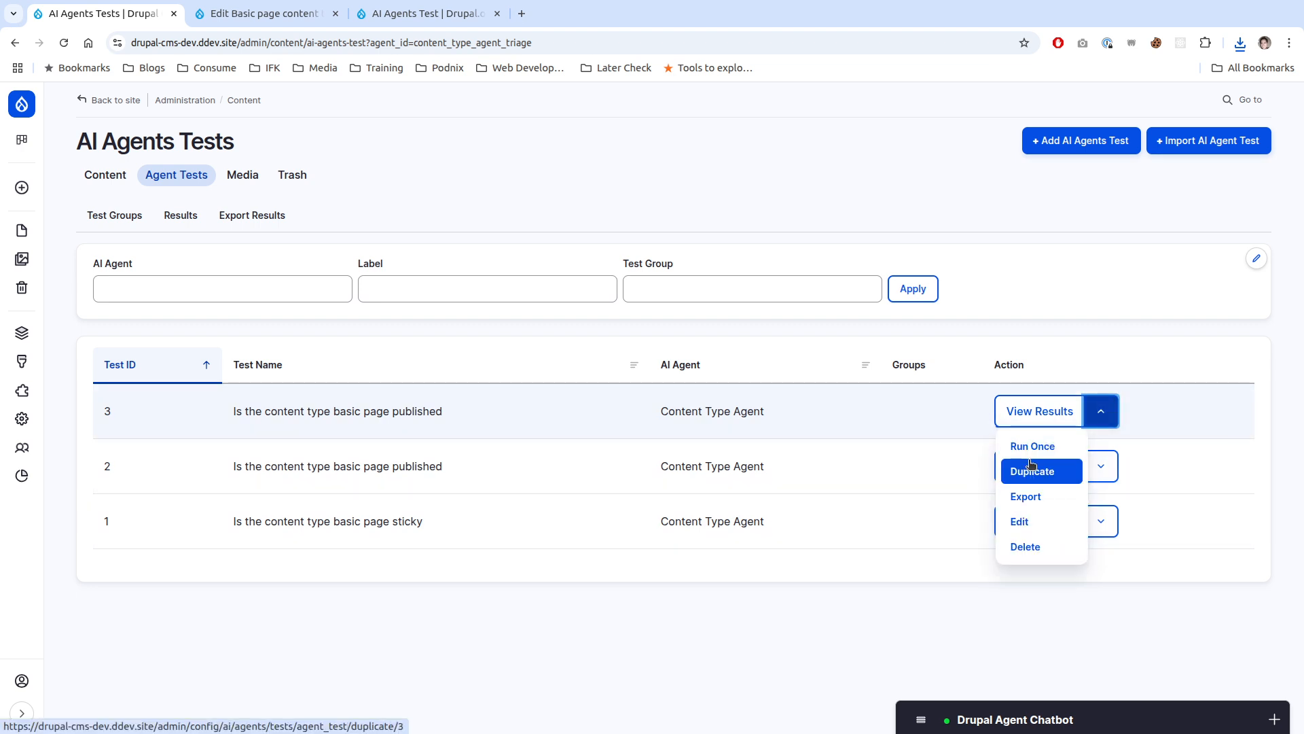
pyautogui.click(1031, 457)
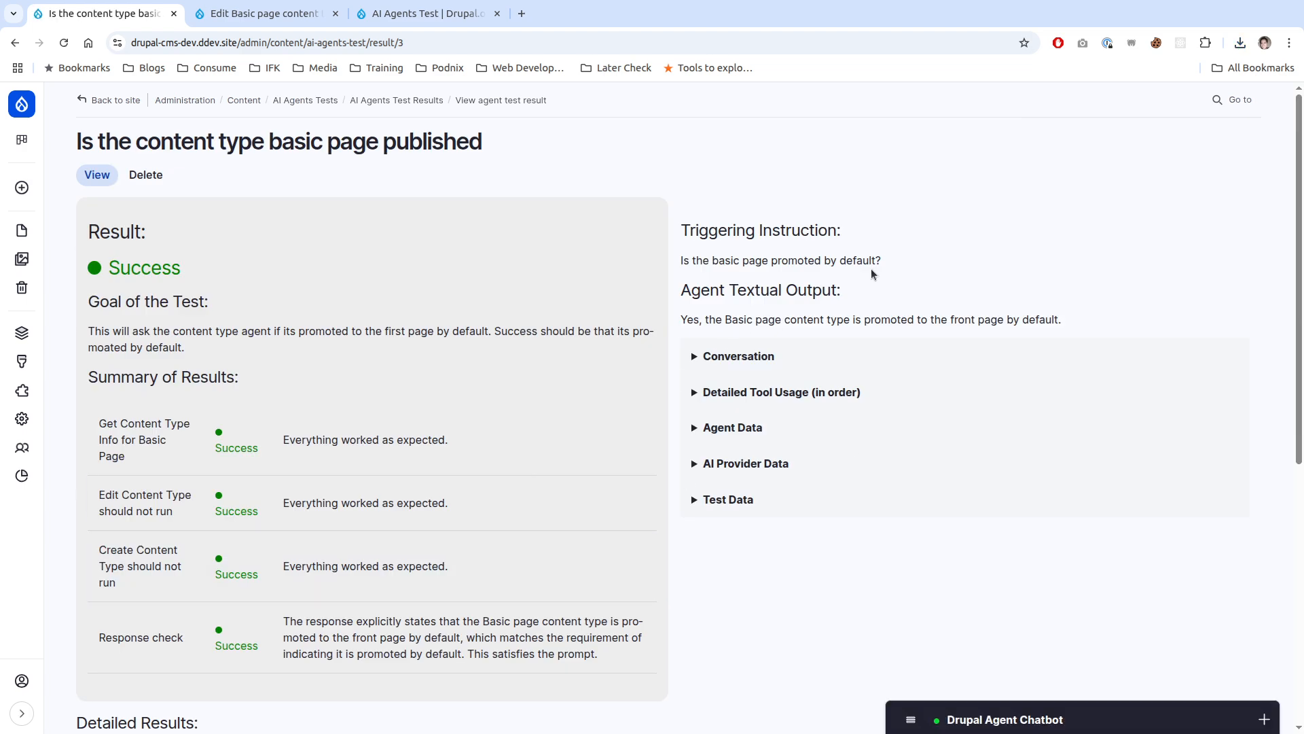
pyautogui.scroll(-3, 385, 557)
pyautogui.hotkey('alt', 'Left')
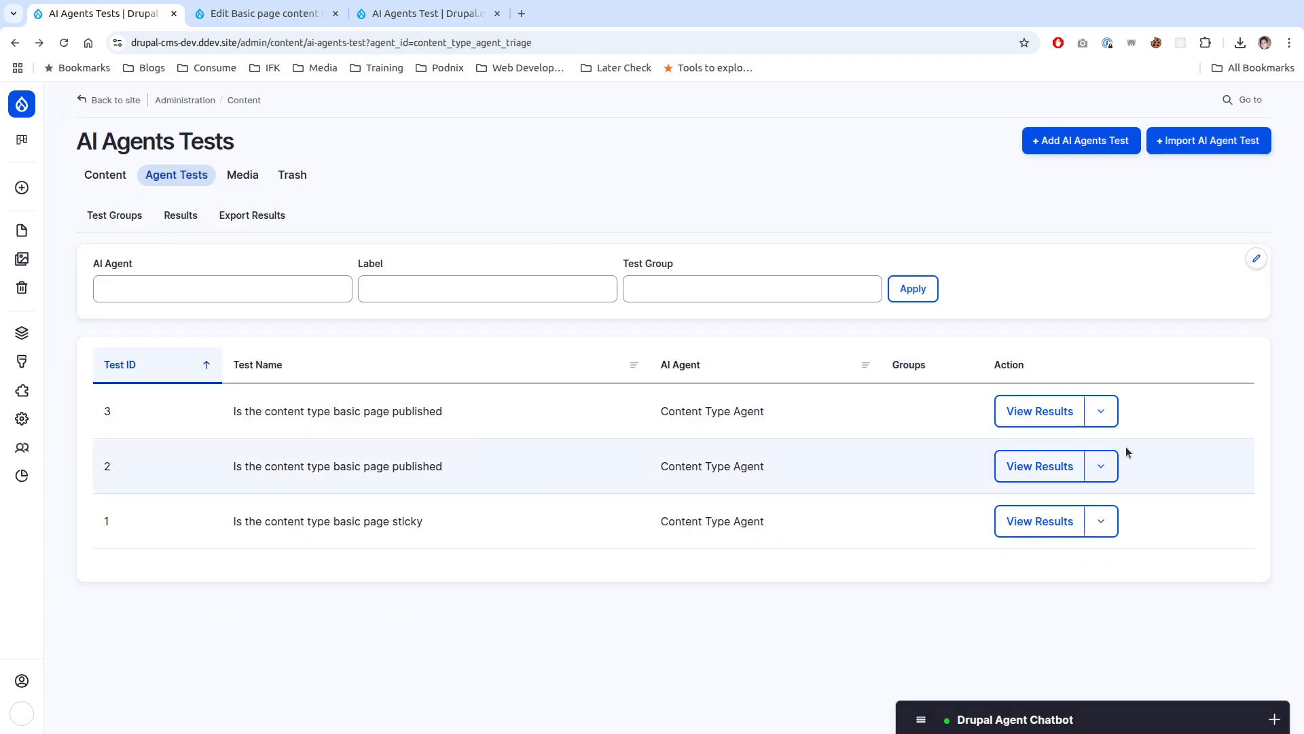
# Step: Open test 3 for editing and expand the Node Type parameter of its Get Content Type Info rule
pyautogui.click(1102, 414)
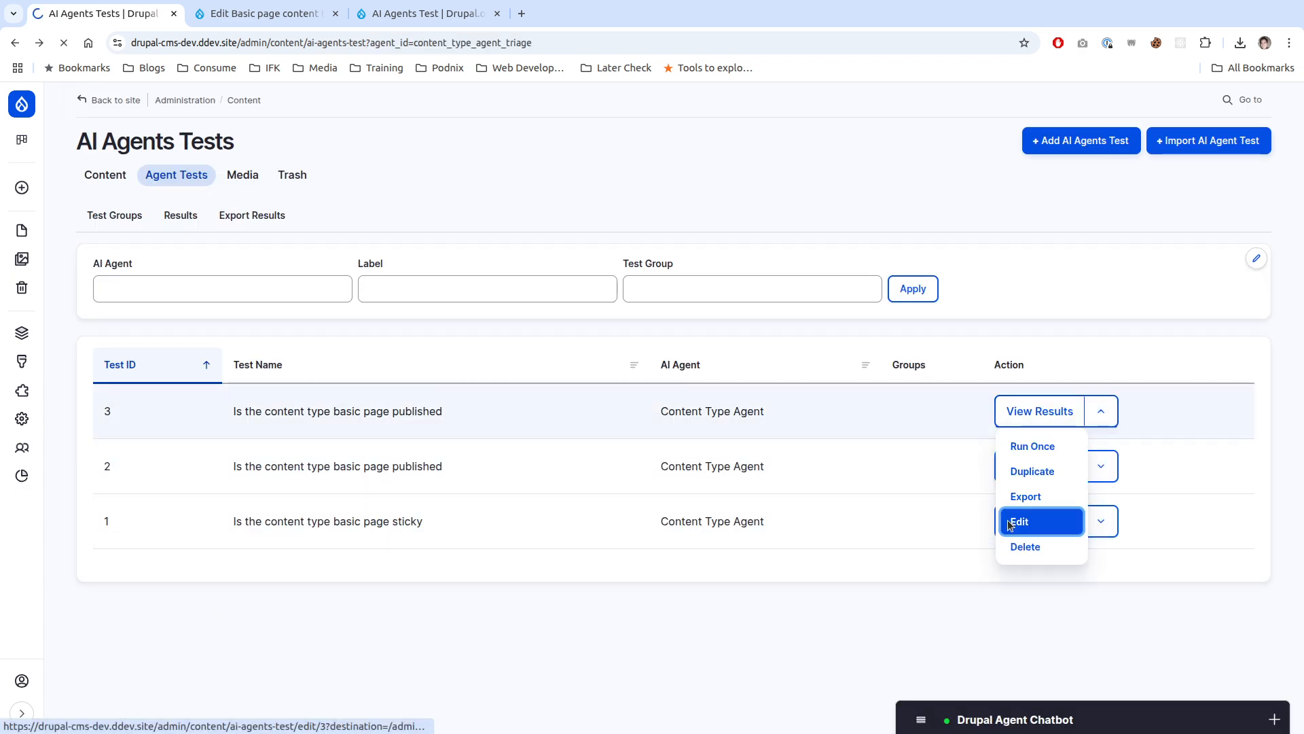
pyautogui.click(1008, 520)
pyautogui.scroll(-8, 592, 462)
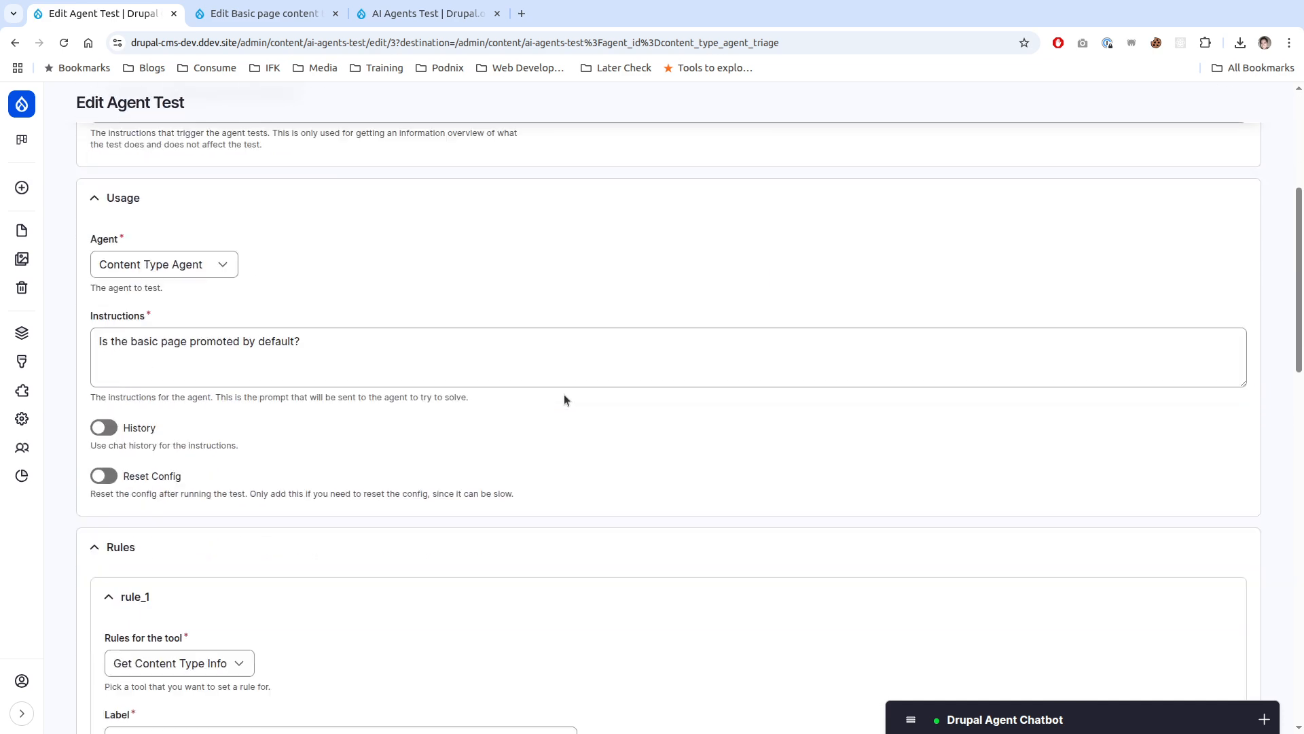
pyautogui.scroll(-4, 523, 522)
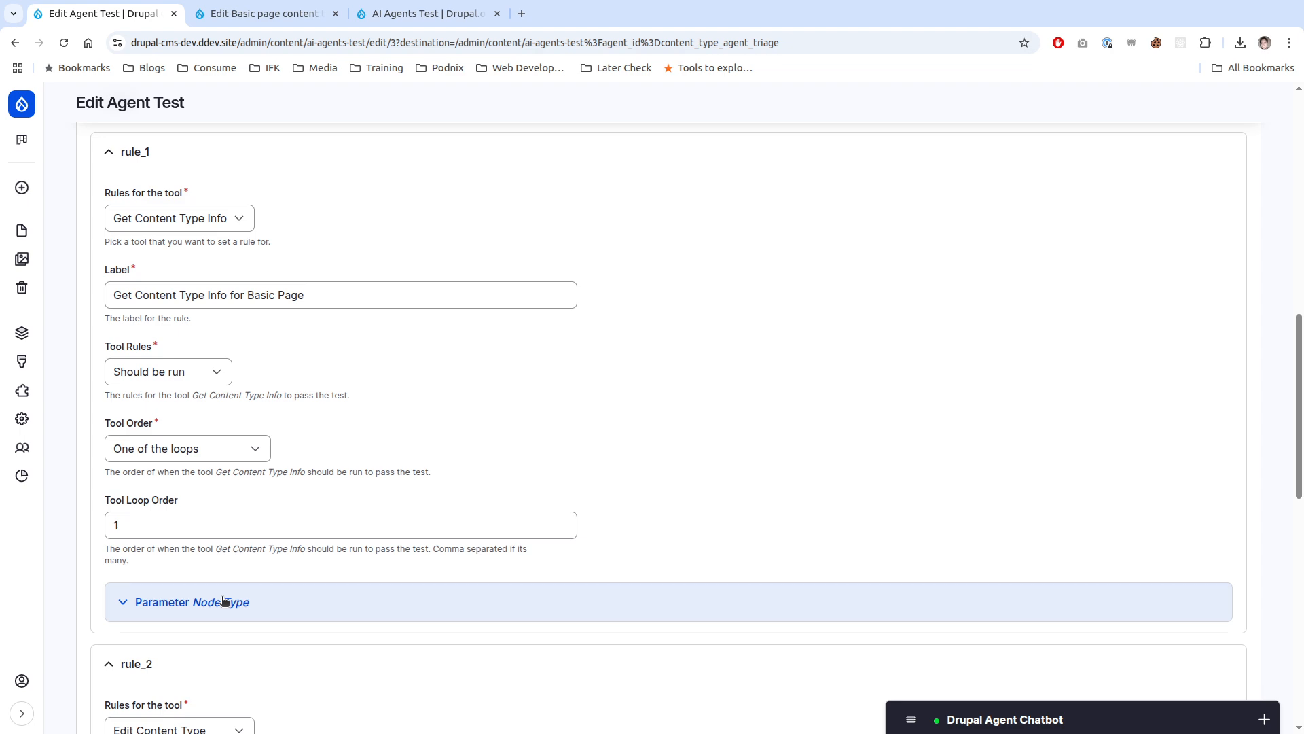
pyautogui.click(226, 598)
pyautogui.scroll(1, 223, 592)
pyautogui.click(199, 625)
pyautogui.click(122, 566)
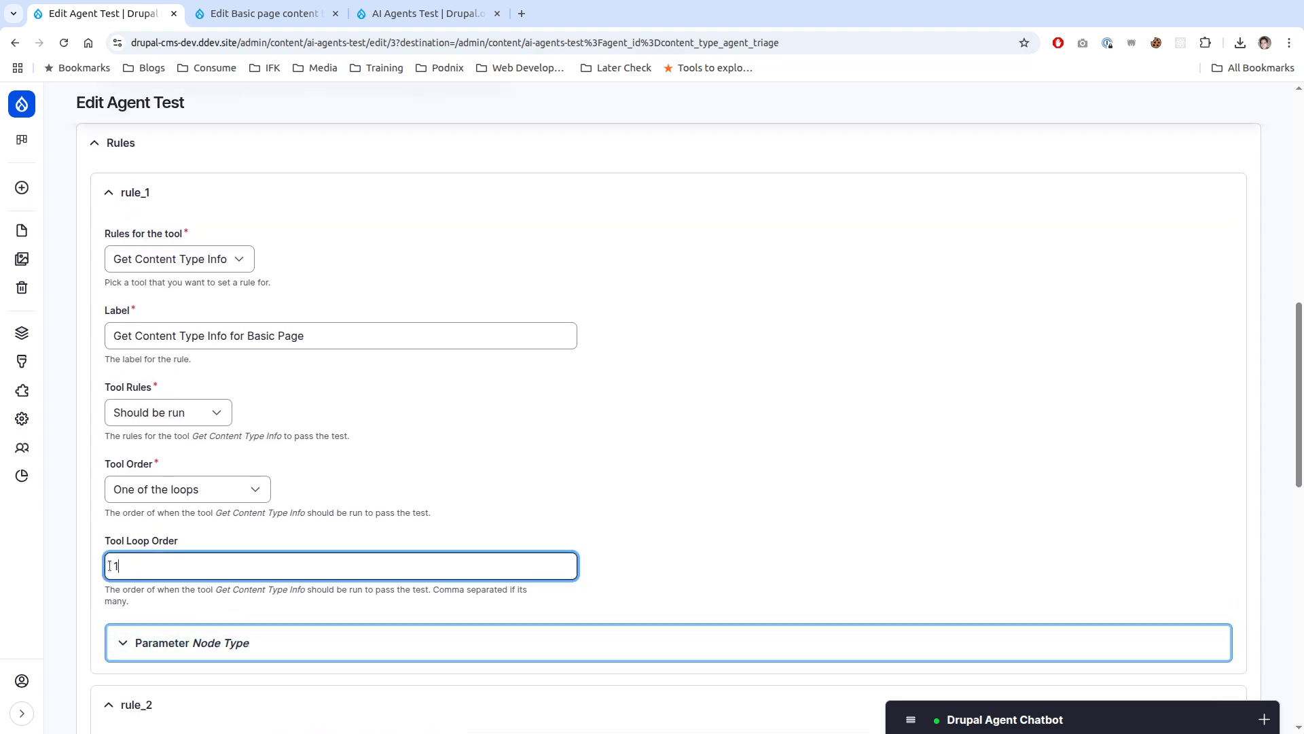
pyautogui.click(182, 648)
pyautogui.scroll(-1, 216, 608)
pyautogui.scroll(-3, 214, 605)
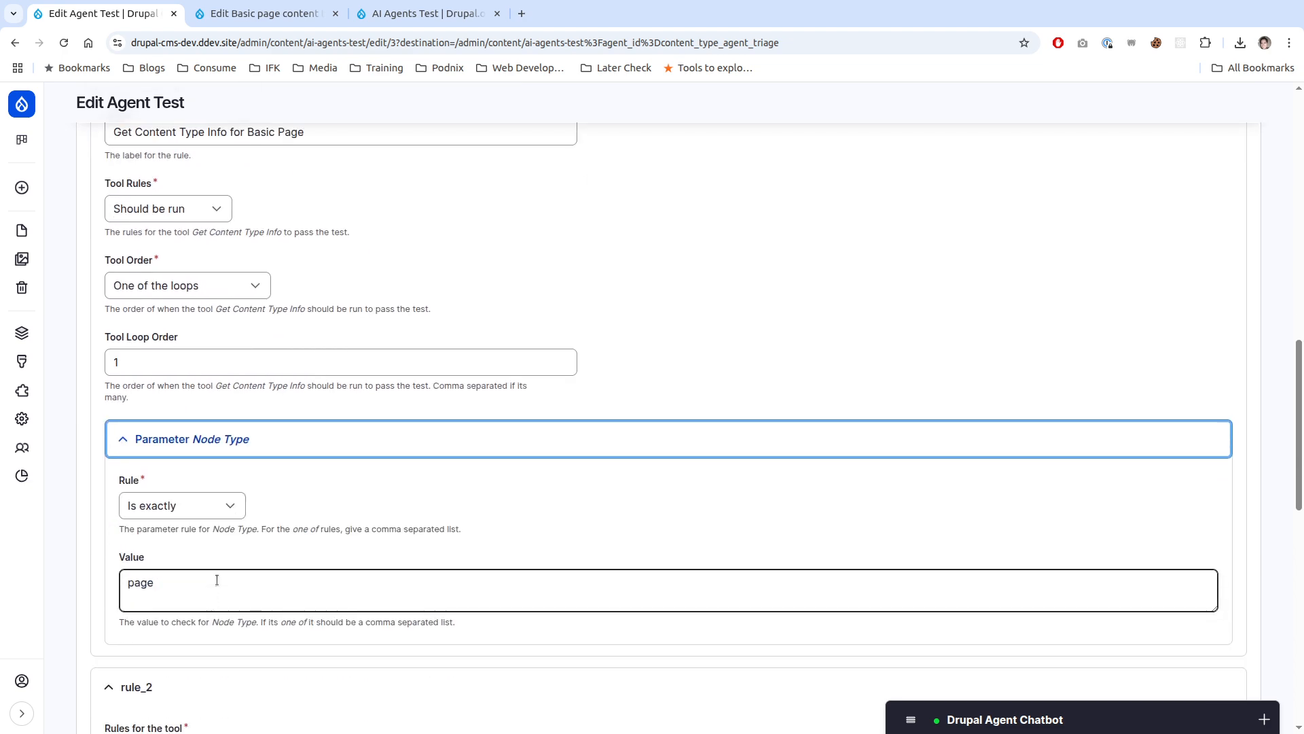
# Step: Set the Node Type parameter's expected value to basic_page and save the test
pyautogui.doubleClick(160, 584)
pyautogui.write('basic_page')
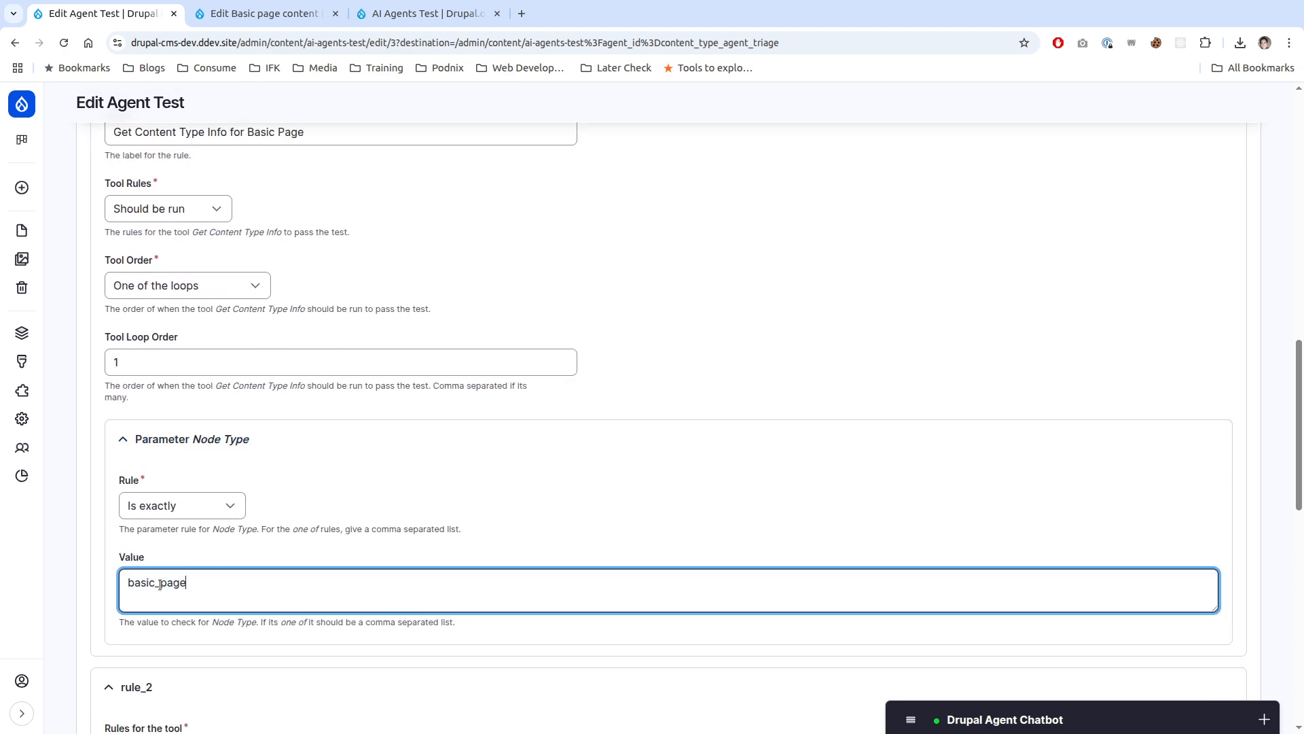
pyautogui.scroll(-10, 160, 584)
pyautogui.click(110, 659)
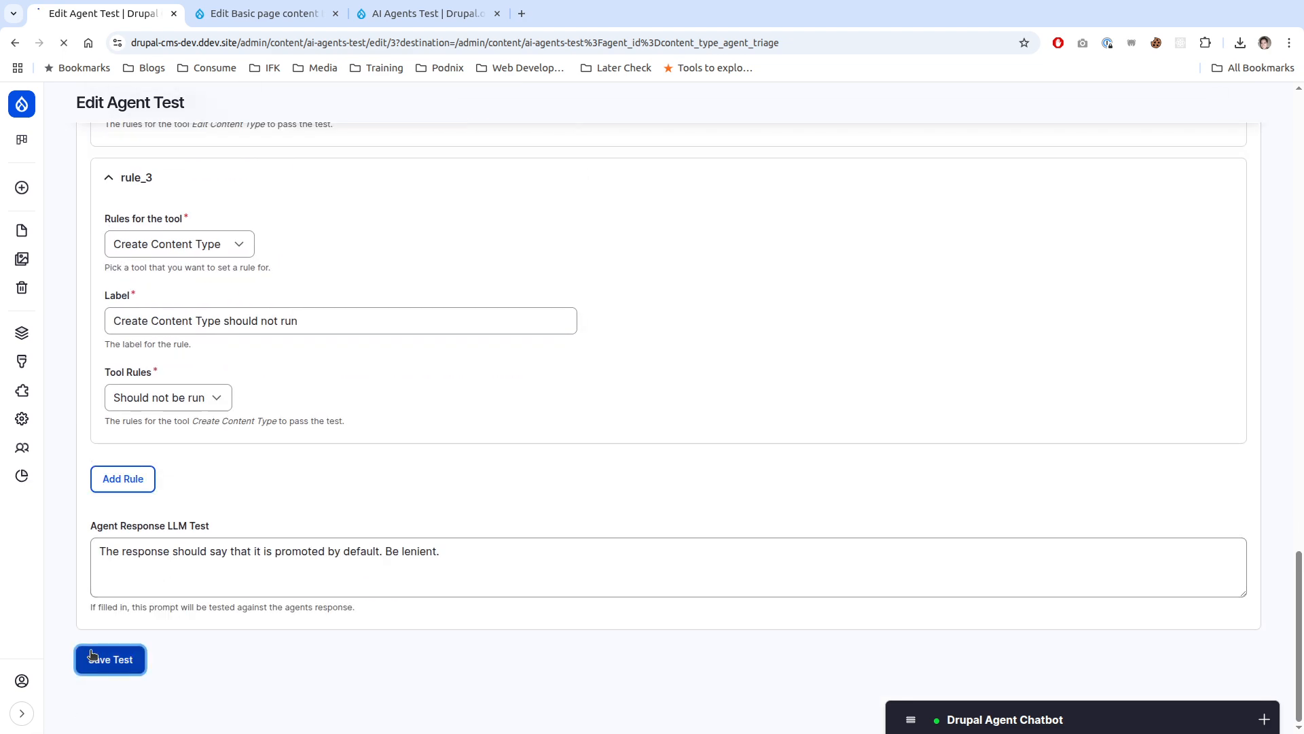
# Step: Run test 3 again and compare the expected and actual node_type values in its detailed results
pyautogui.click(1101, 411)
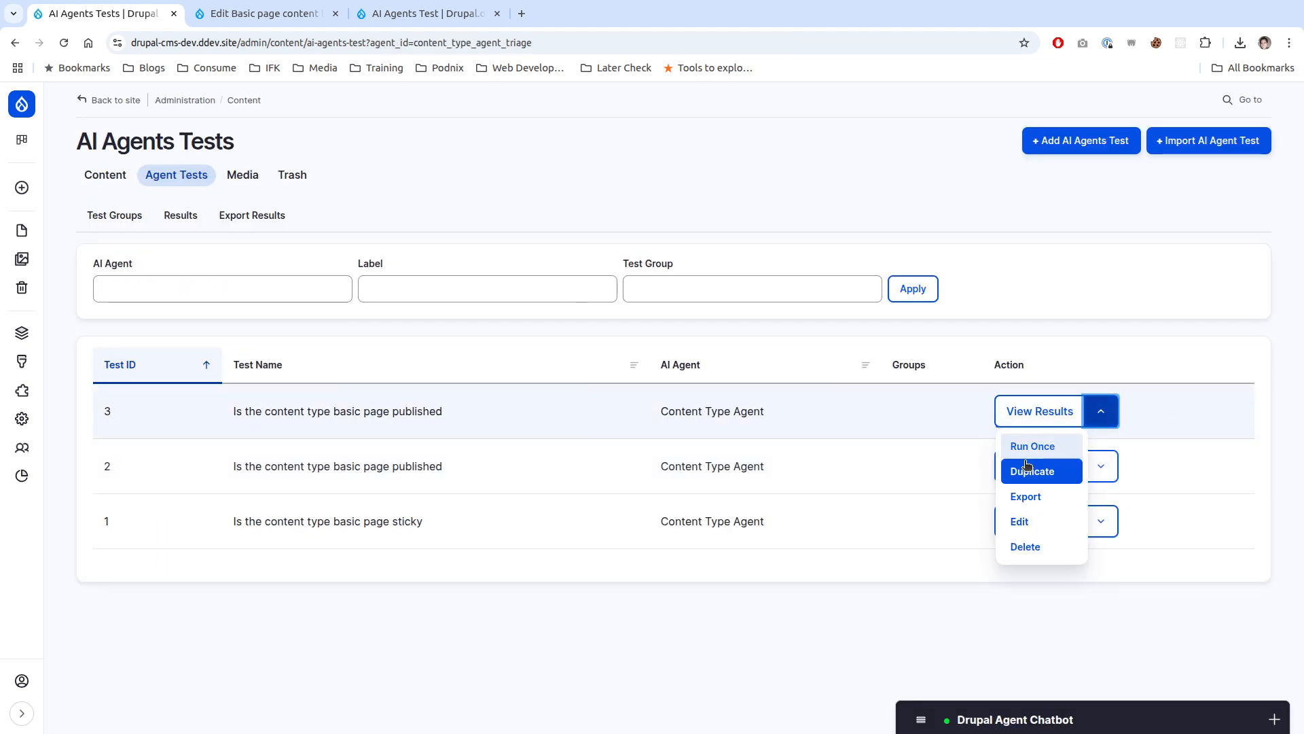
pyautogui.click(1028, 446)
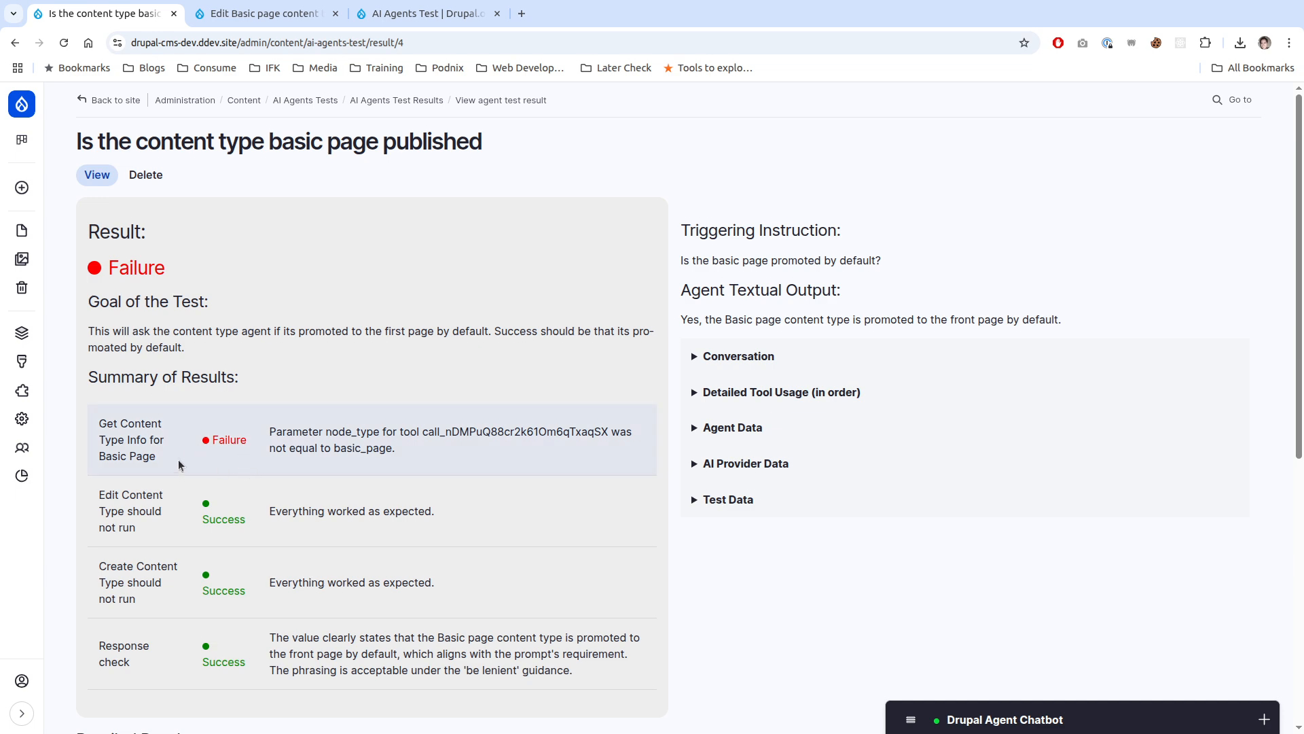
pyautogui.moveTo(270, 435); pyautogui.dragTo(419, 450)
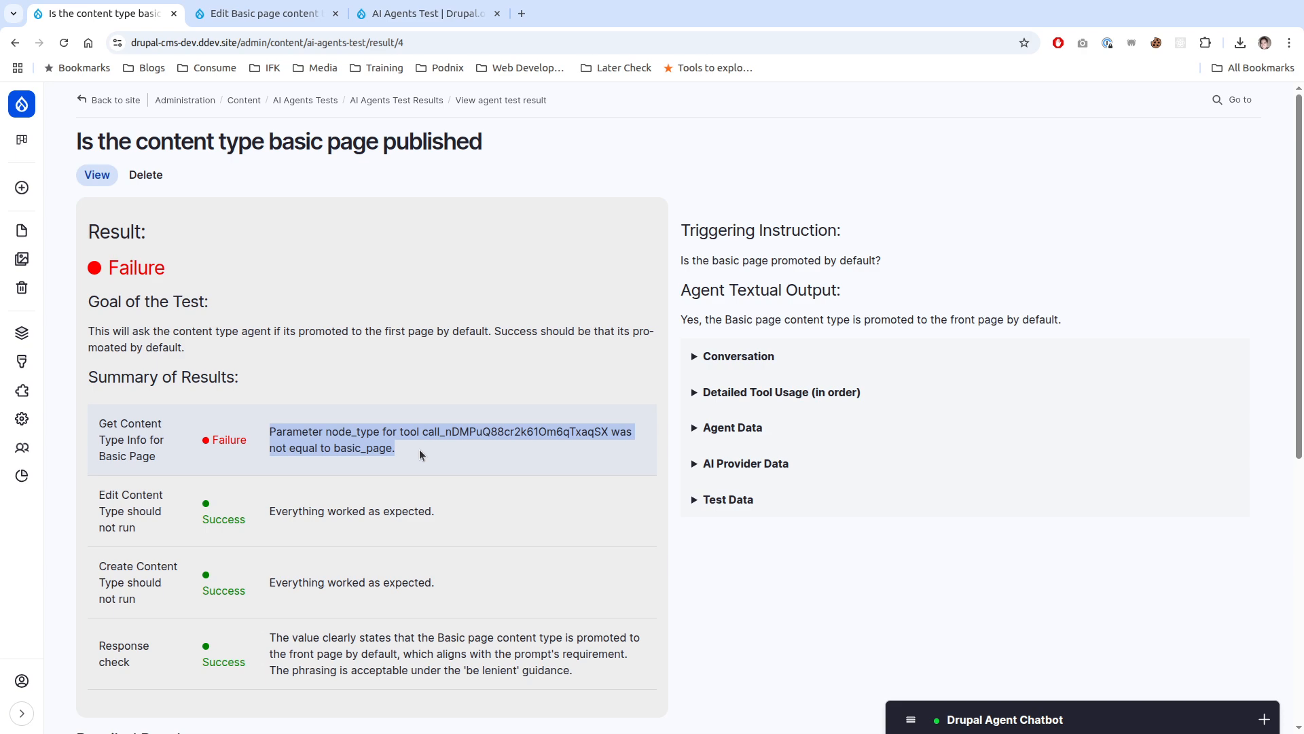
pyautogui.click(419, 450)
pyautogui.scroll(-7, 267, 413)
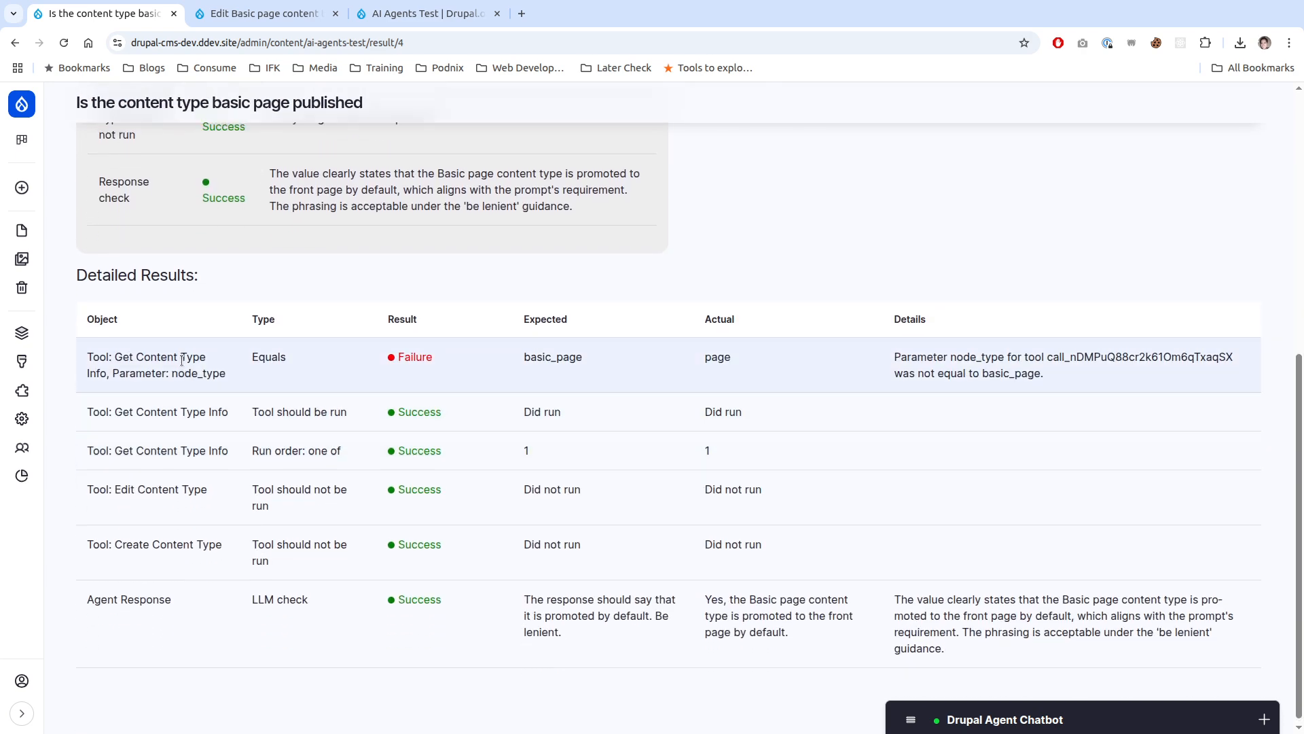
pyautogui.scroll(1, 97, 414)
pyautogui.scroll(-1, 109, 401)
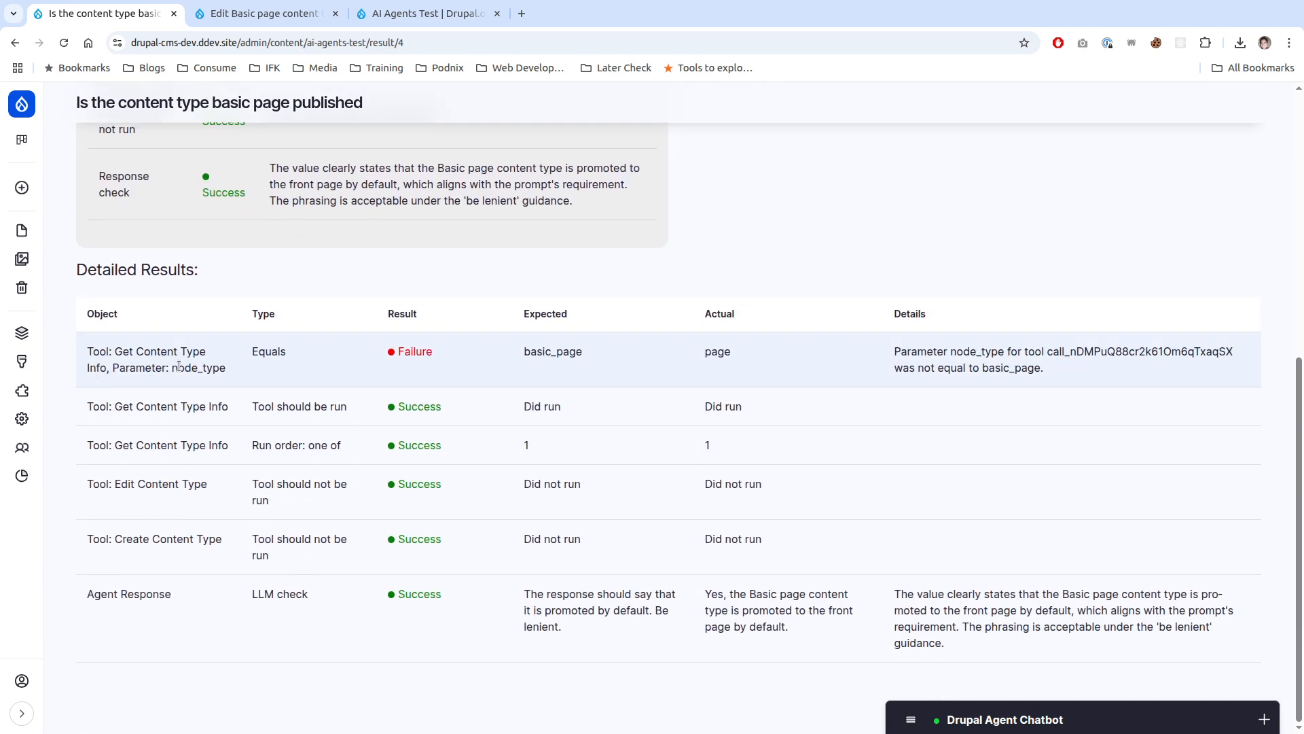
pyautogui.doubleClick(530, 349)
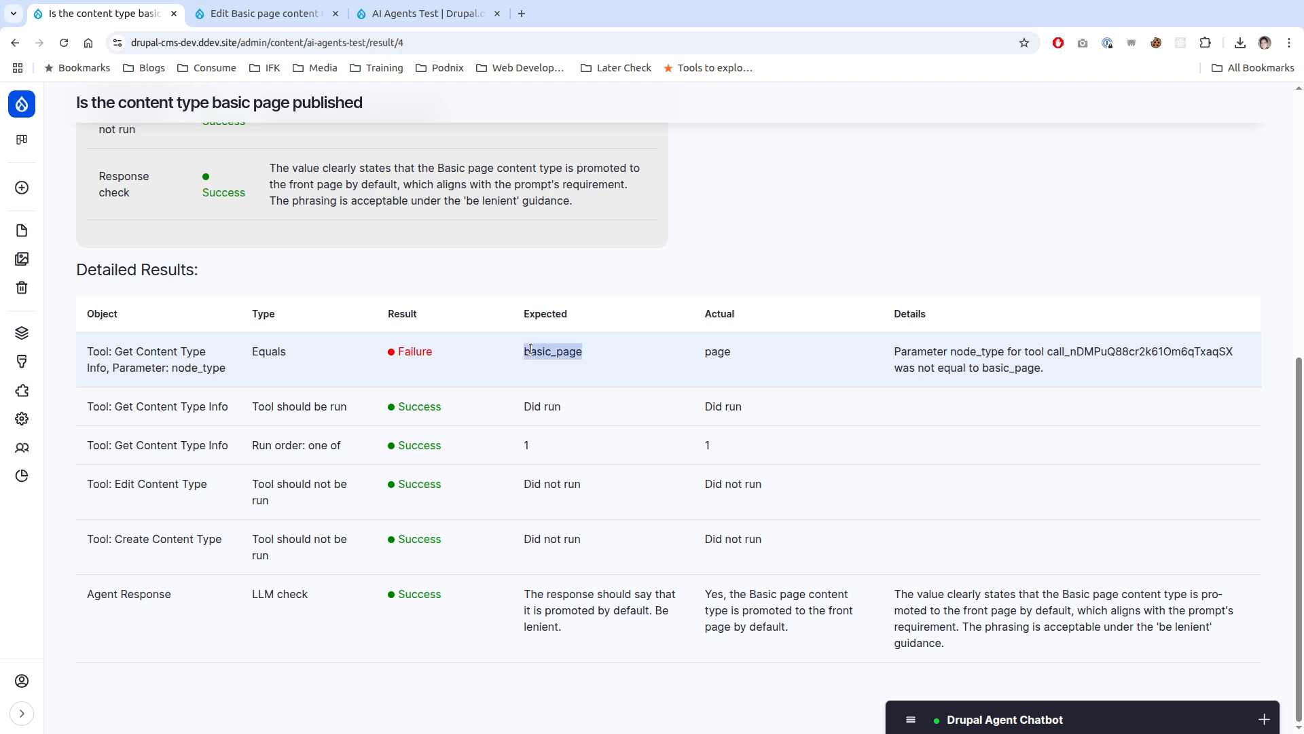
pyautogui.doubleClick(710, 352)
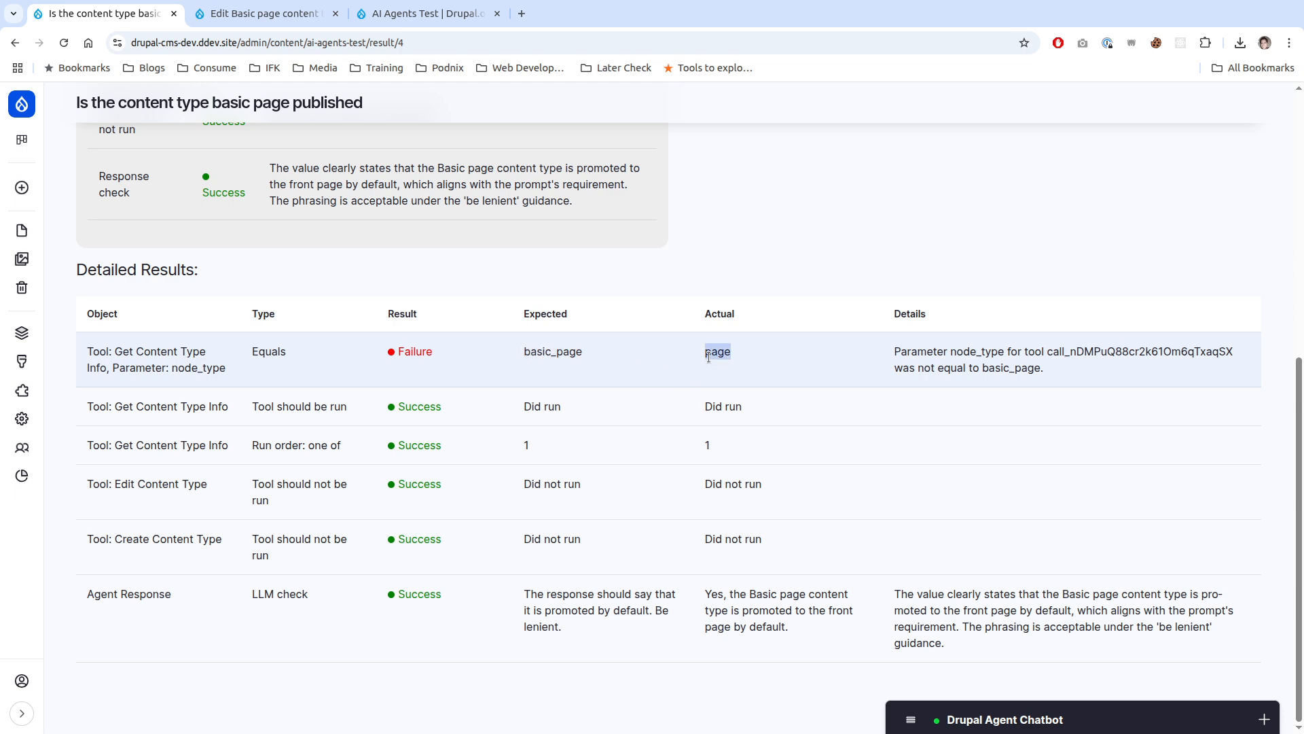
pyautogui.hotkey('alt', 'Left')
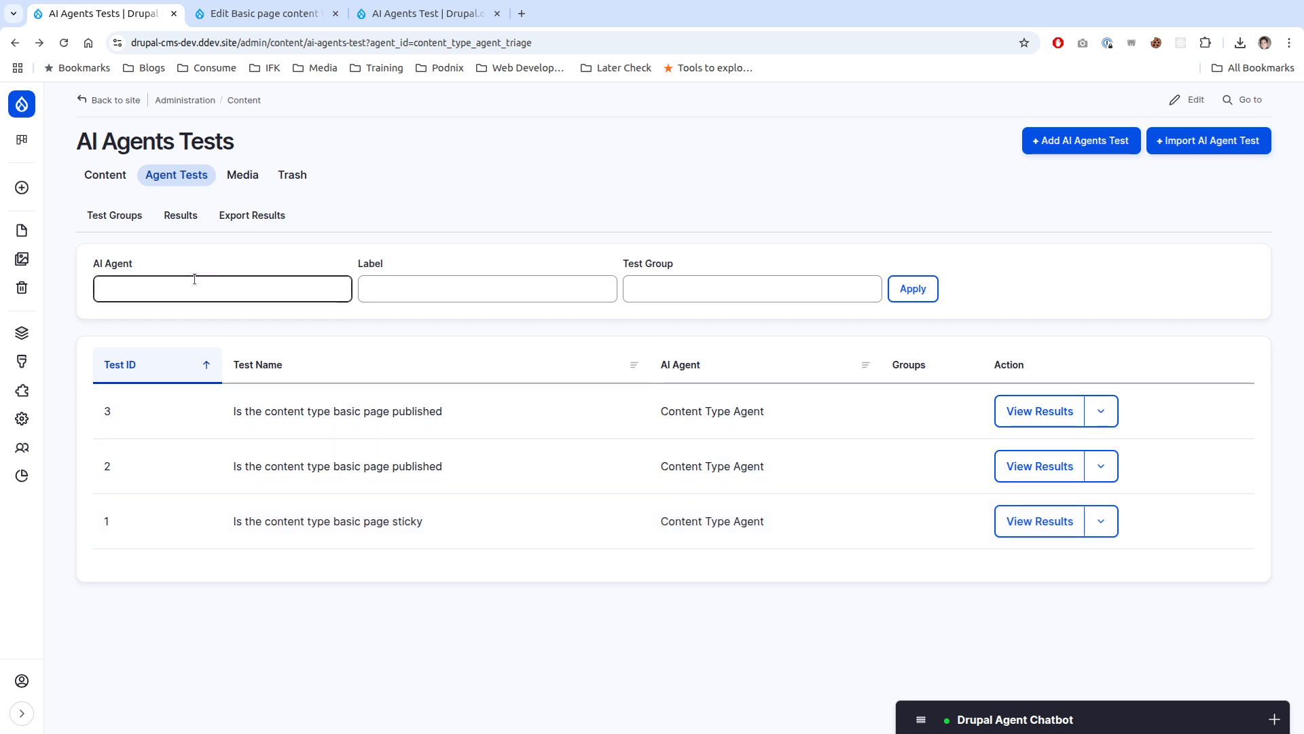
# Step: Start a new test group labelled "Ask Content Type basic questions" with the description "This will ask the content type agent basic questions"
pyautogui.click(114, 214)
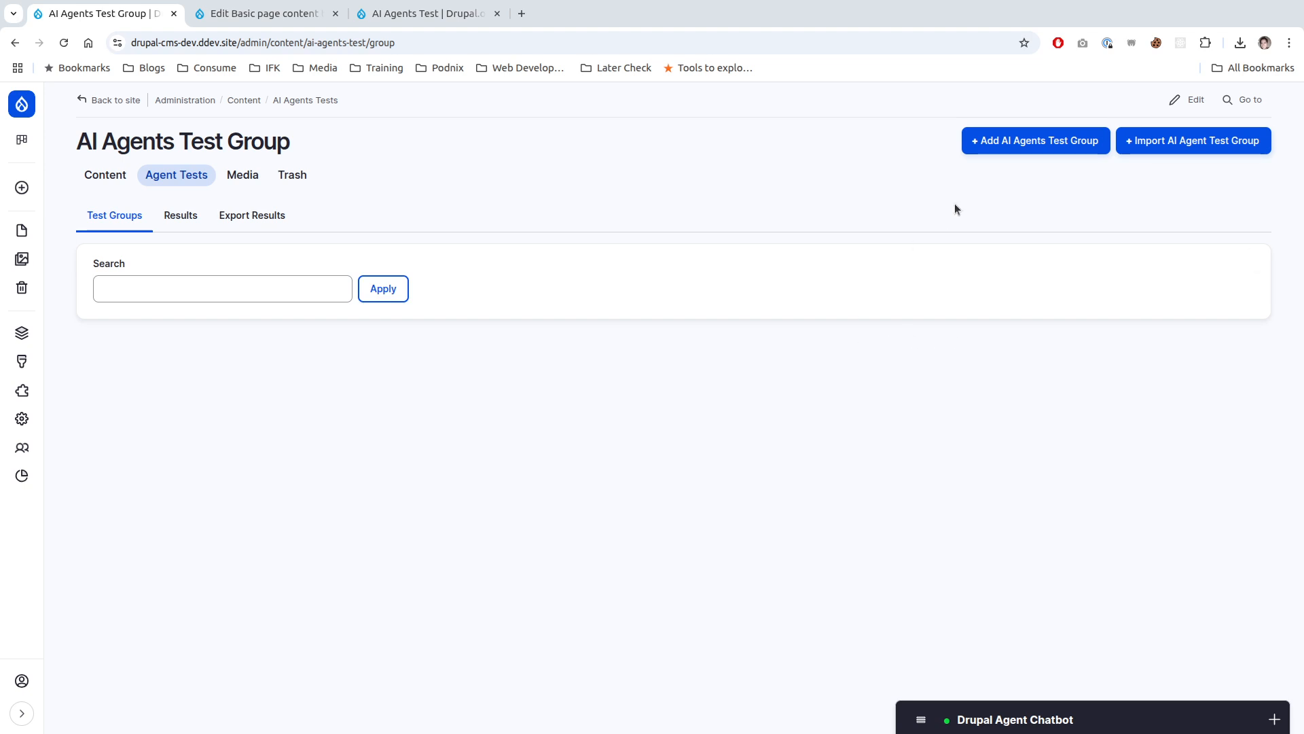
pyautogui.click(1027, 140)
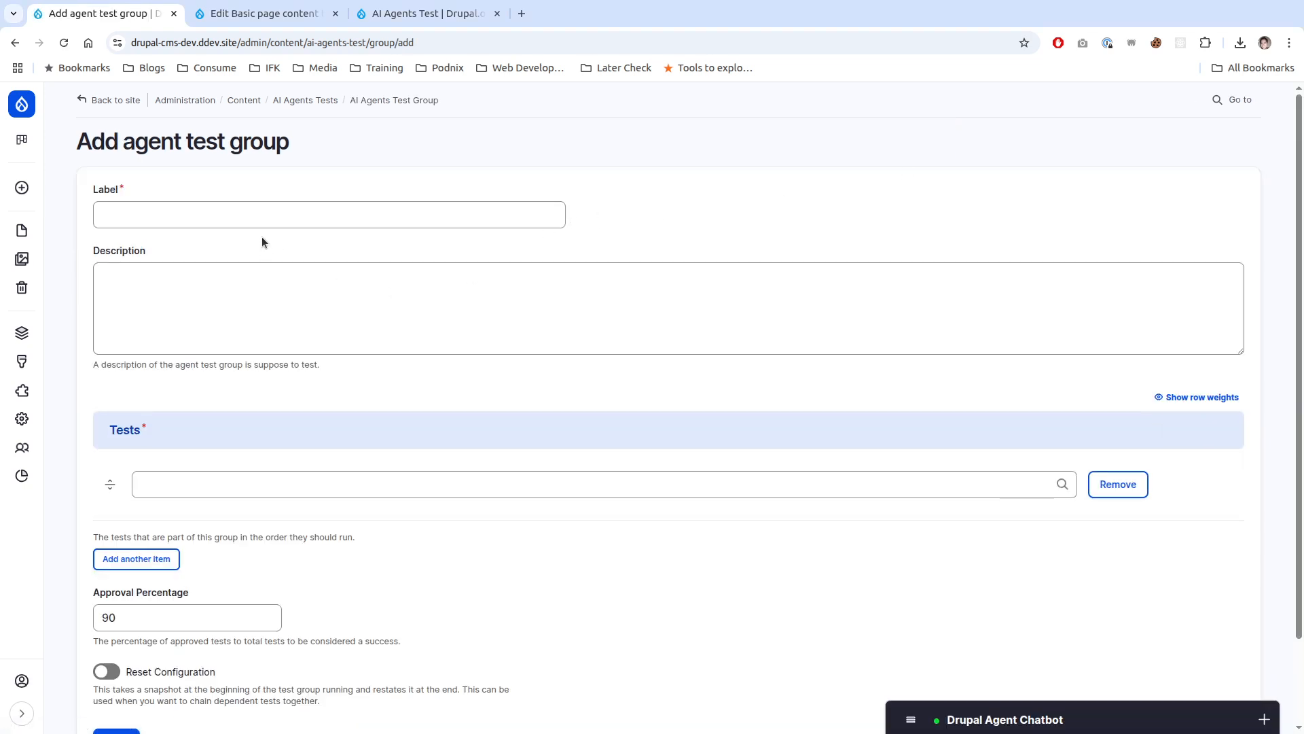
pyautogui.click(265, 225)
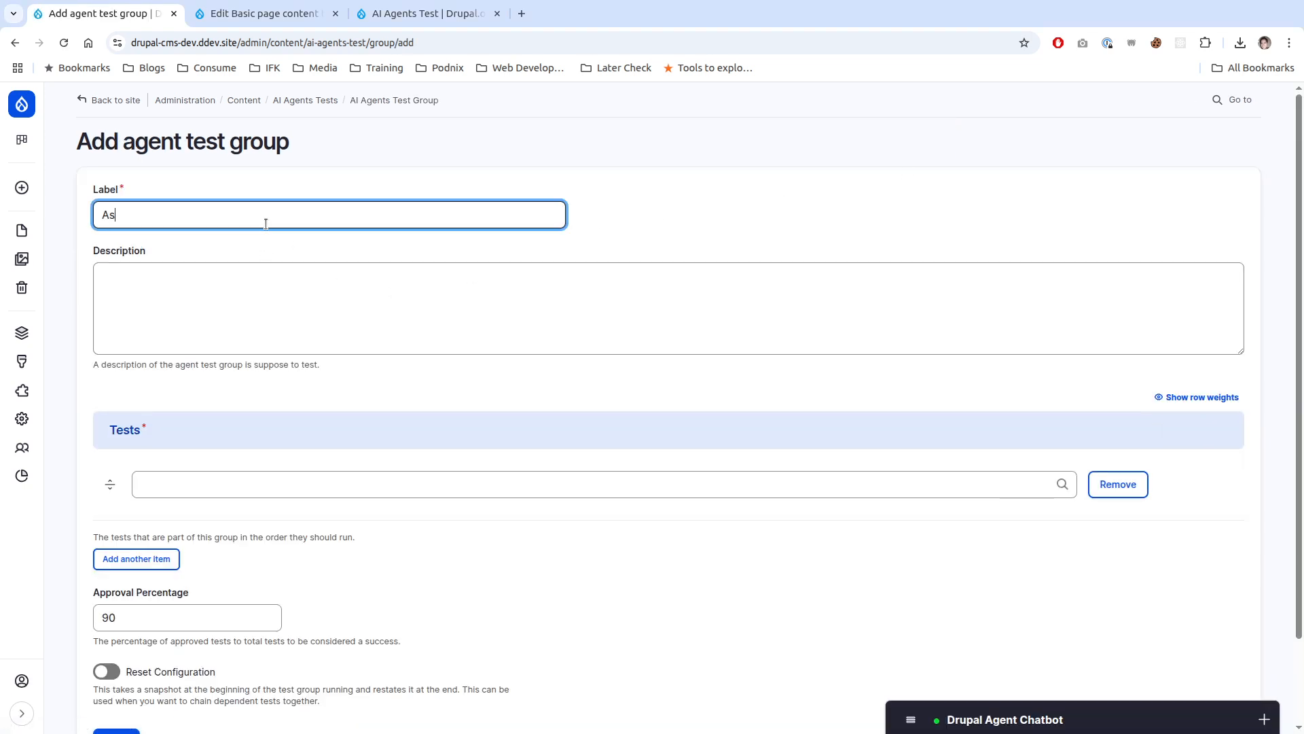
pyautogui.write('Ask Content Type basic question')
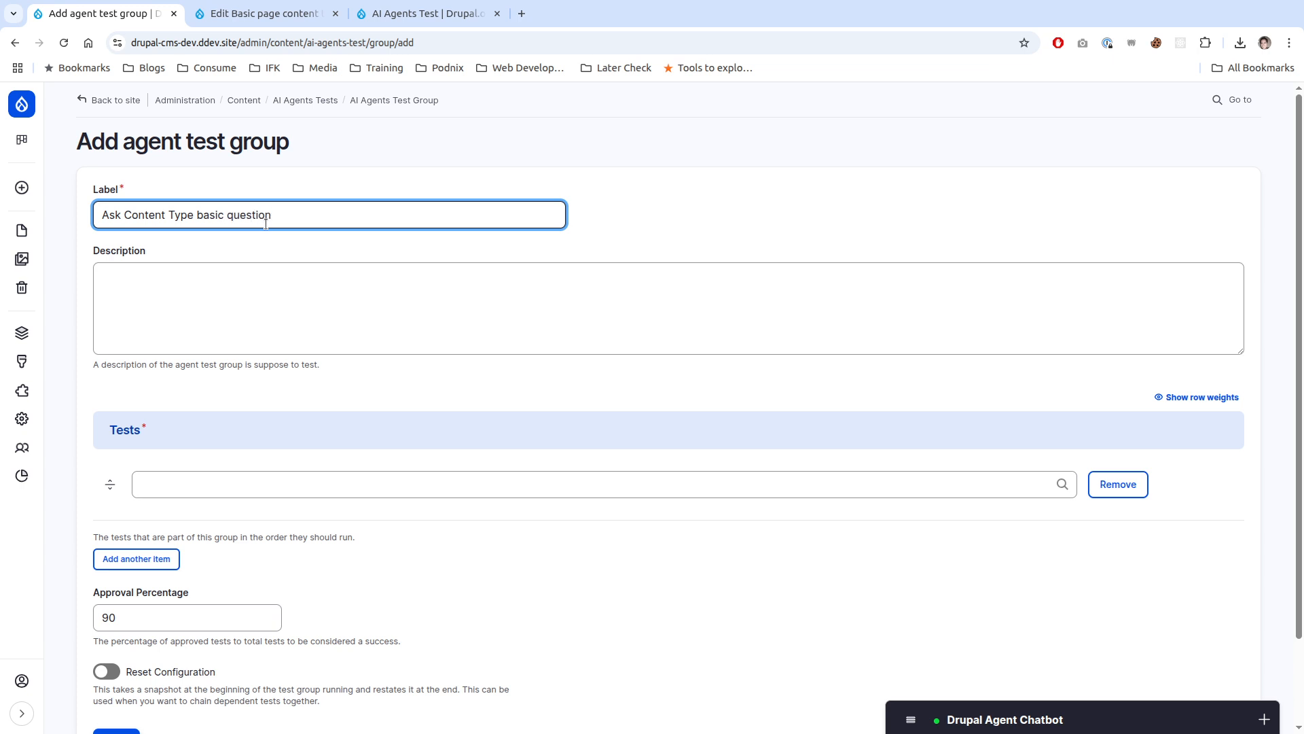
pyautogui.press('Tab')
pyautogui.hotkey('shift', 'Tab')
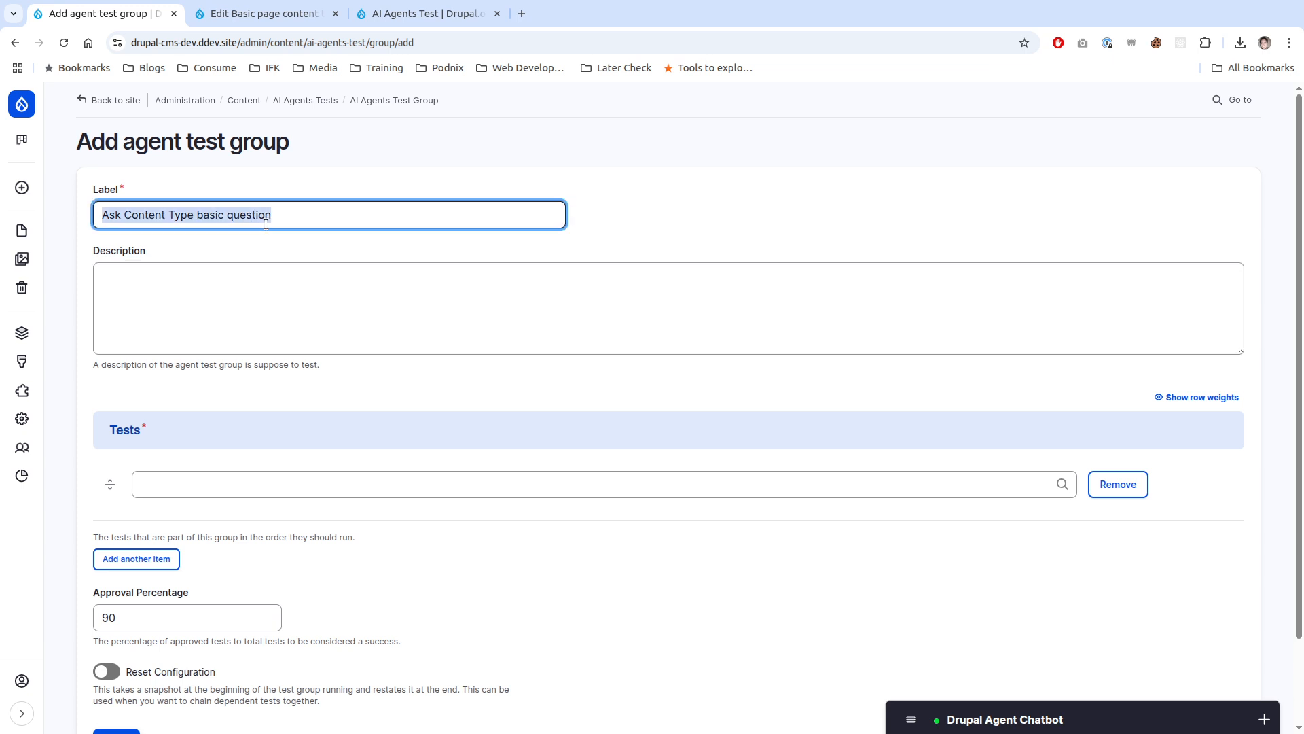
pyautogui.press('End')
pyautogui.write('s')
pyautogui.press('Tab')
pyautogui.write('This will a')
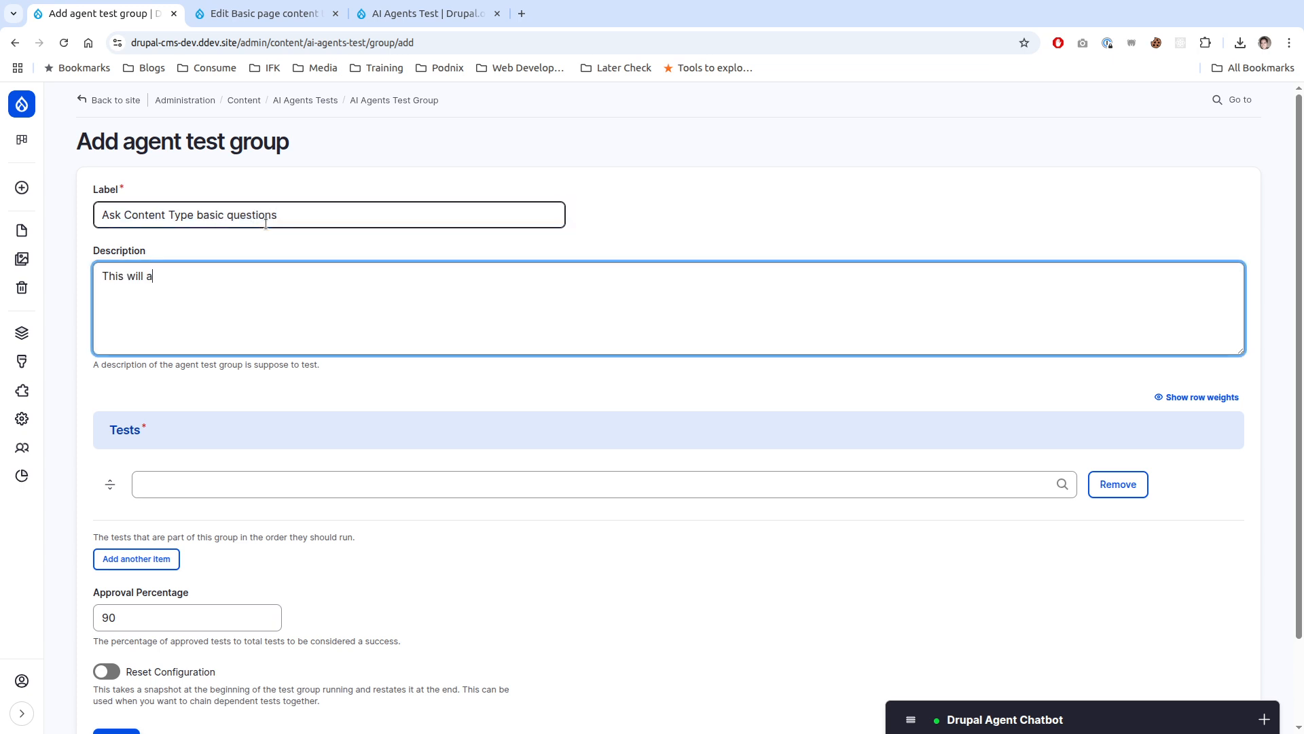
pyautogui.write('sk the content type agent basic questions')
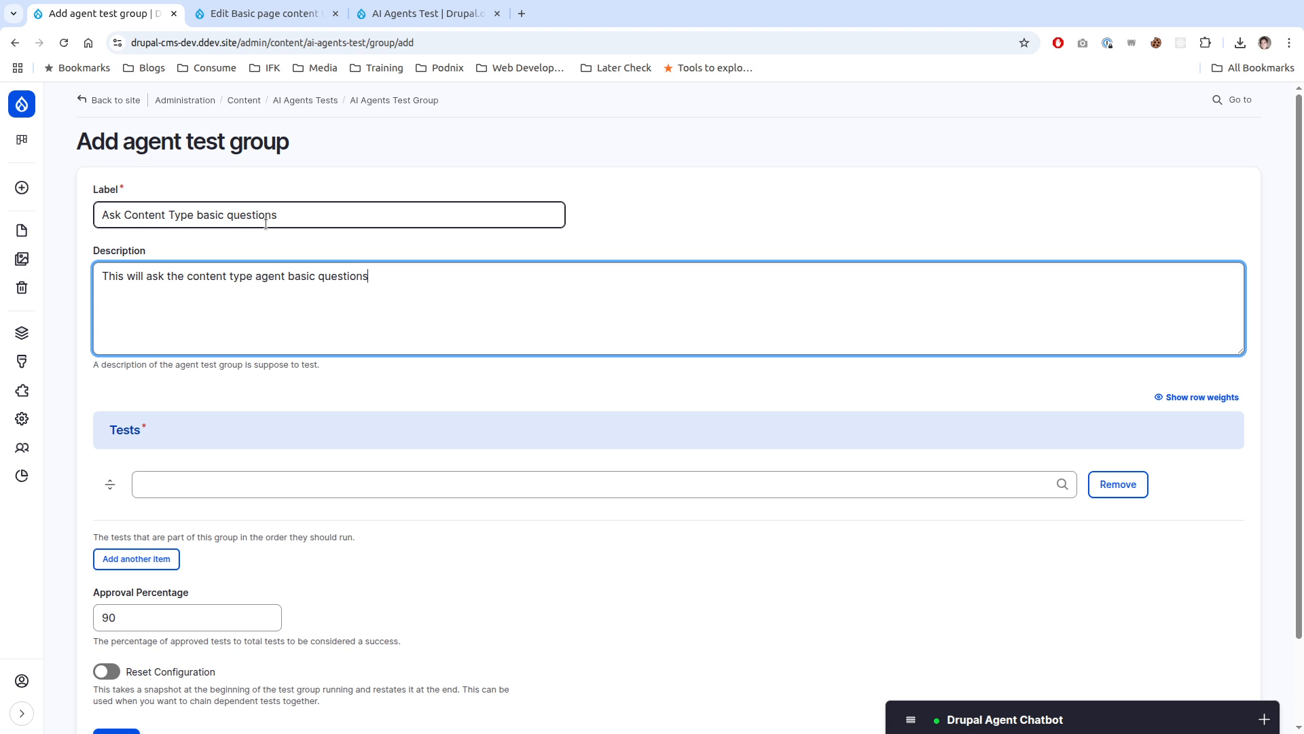
# Step: Add the basic page sticky test (1) and both basic page published tests (2 and 3) to the group in order
pyautogui.click(233, 486)
pyautogui.write('a')
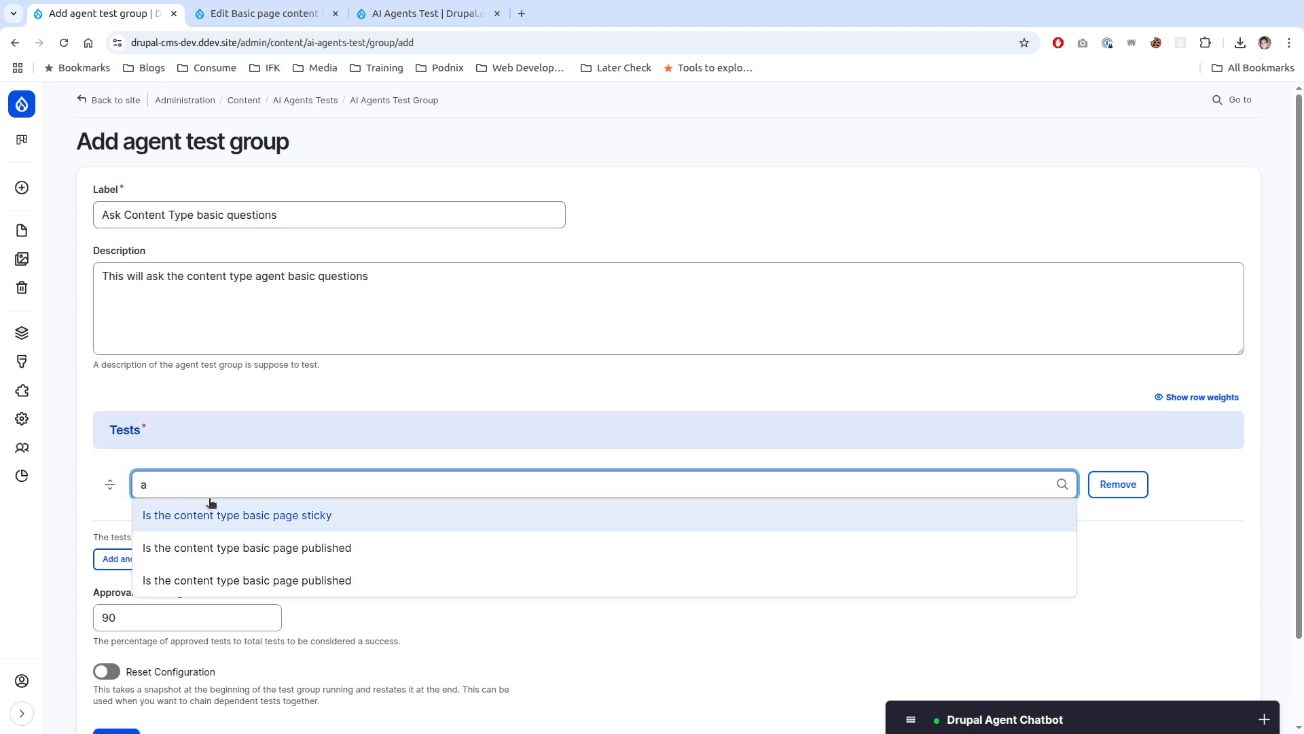
pyautogui.click(211, 506)
pyautogui.click(174, 558)
pyautogui.write('a')
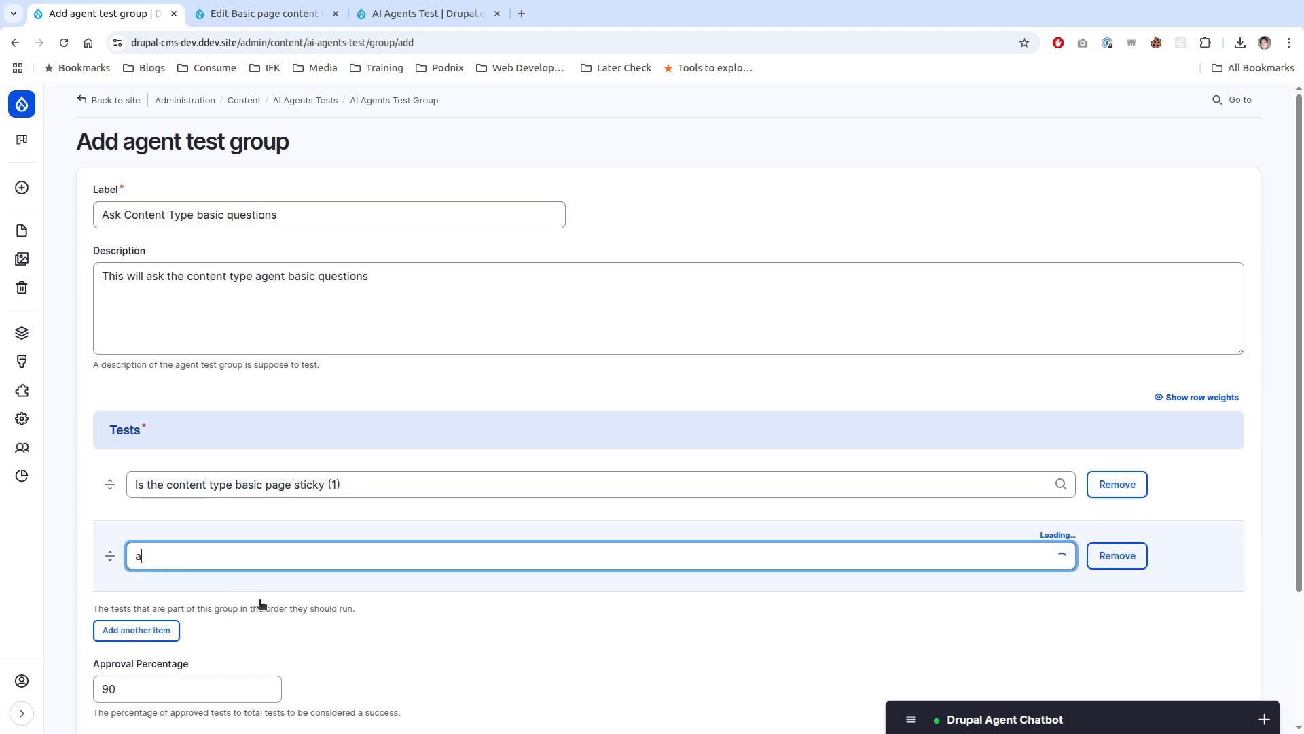
pyautogui.click(299, 617)
pyautogui.click(136, 630)
pyautogui.click(265, 625)
pyautogui.write('a')
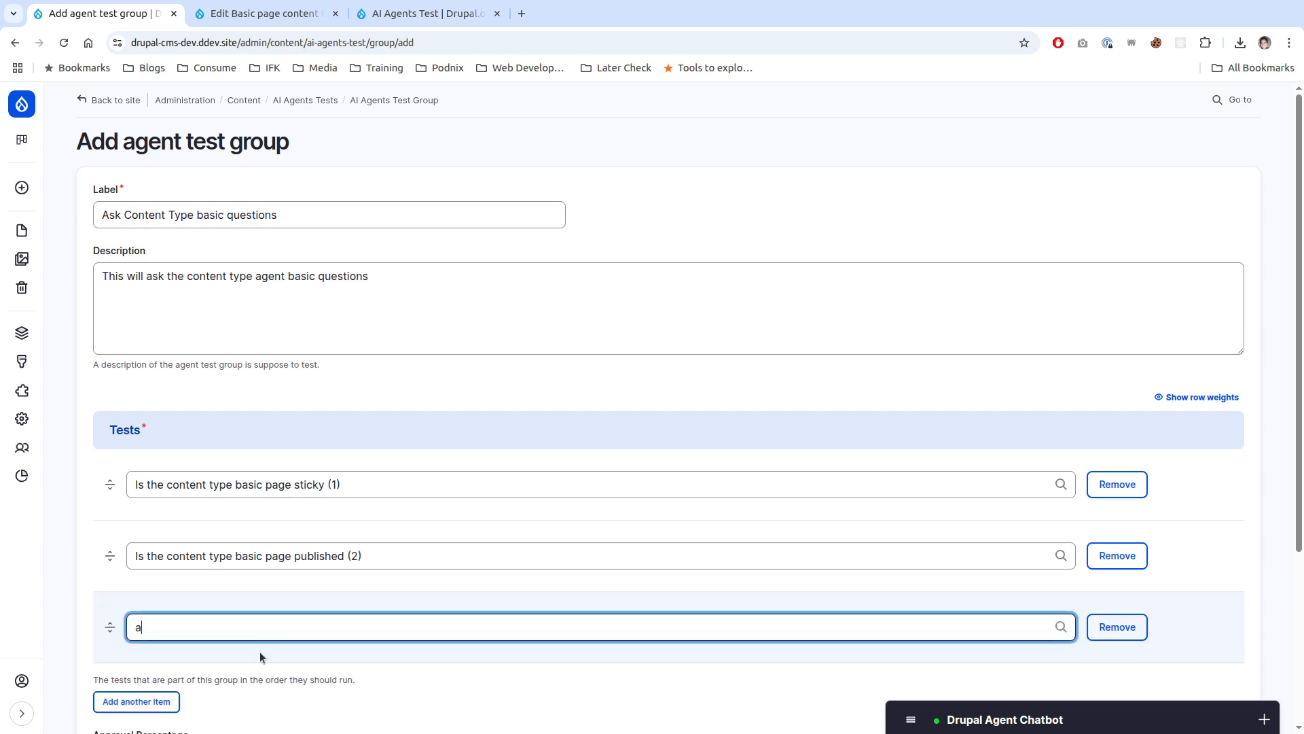
pyautogui.click(263, 718)
# Step: Set the group's approval percentage to 100 and save the test group
pyautogui.scroll(-2, 289, 651)
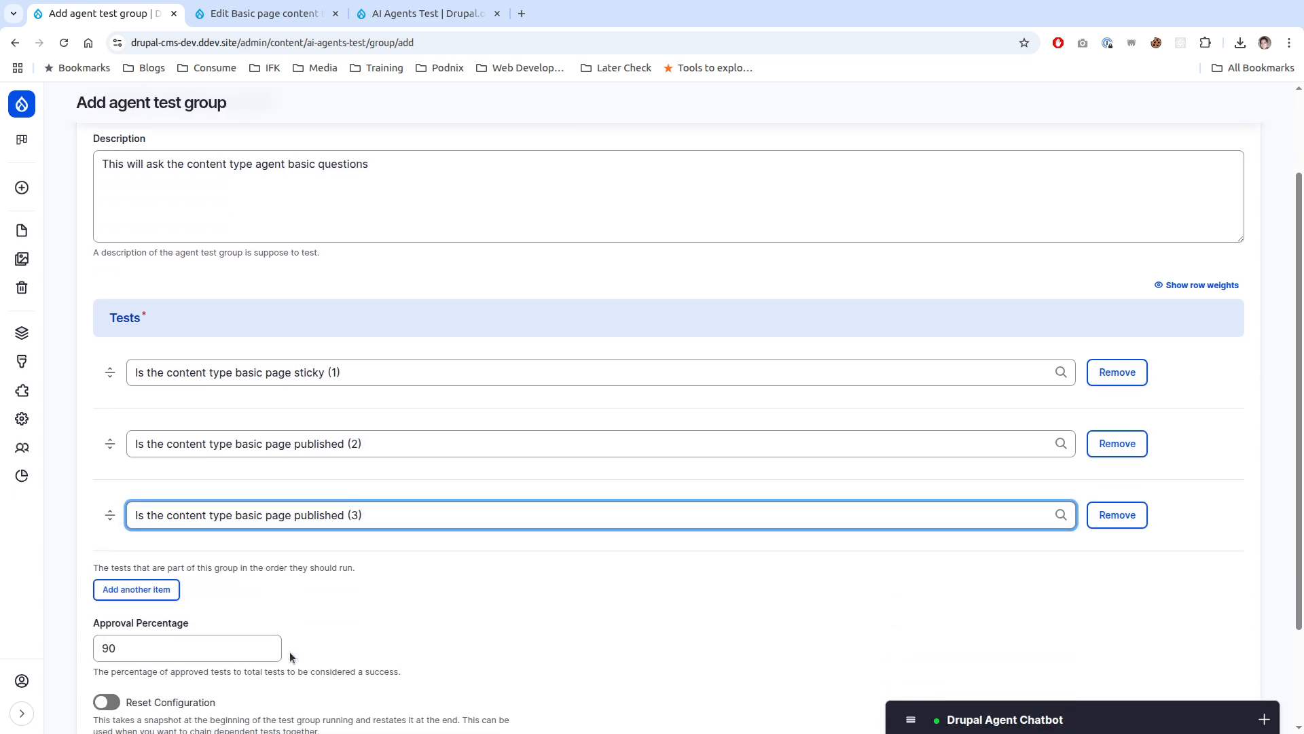
pyautogui.scroll(-2, 290, 650)
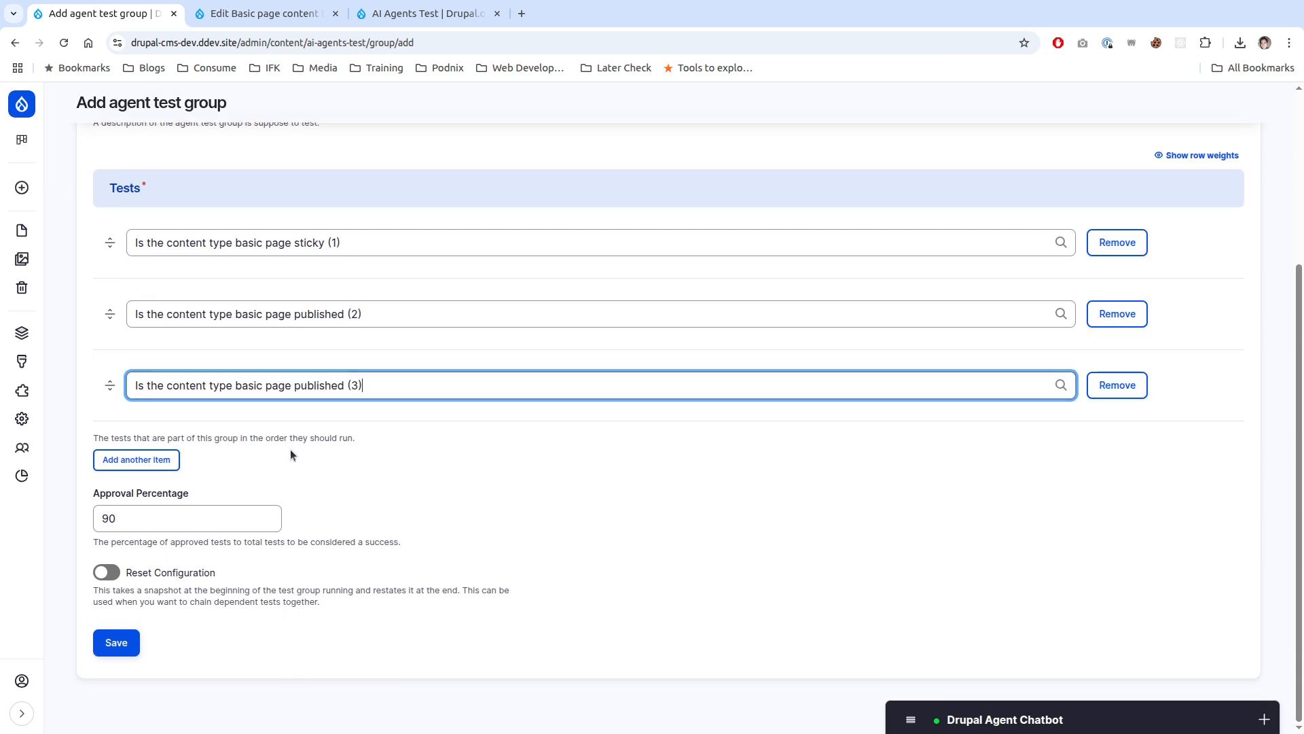
pyautogui.doubleClick(114, 521)
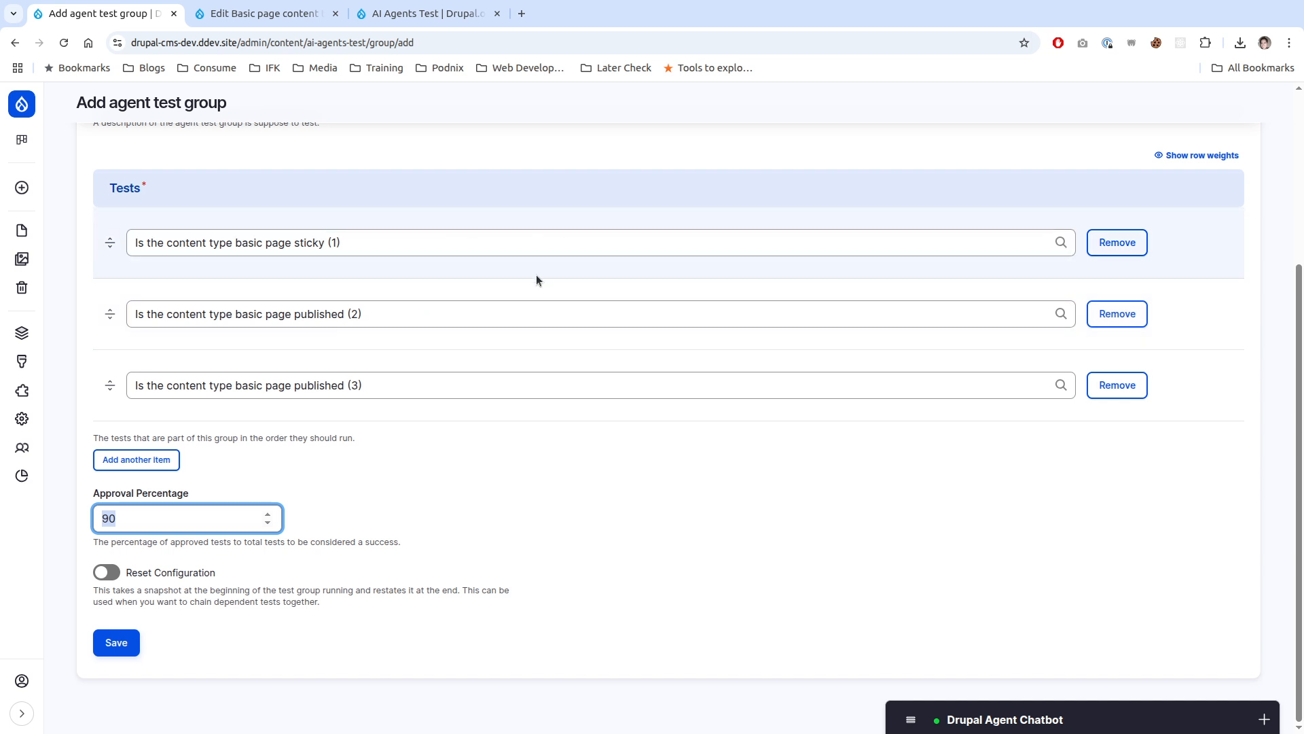
pyautogui.click(164, 516)
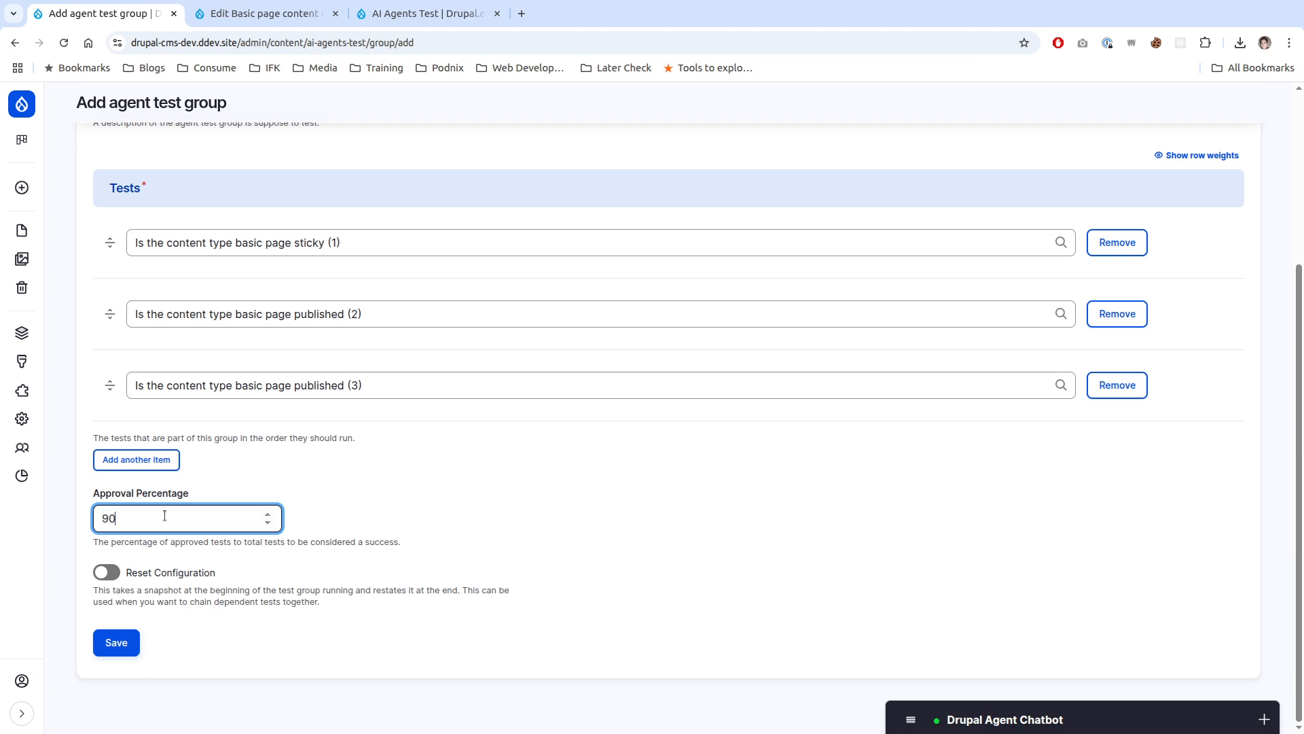
pyautogui.doubleClick(113, 519)
pyautogui.write('100')
pyautogui.click(178, 598)
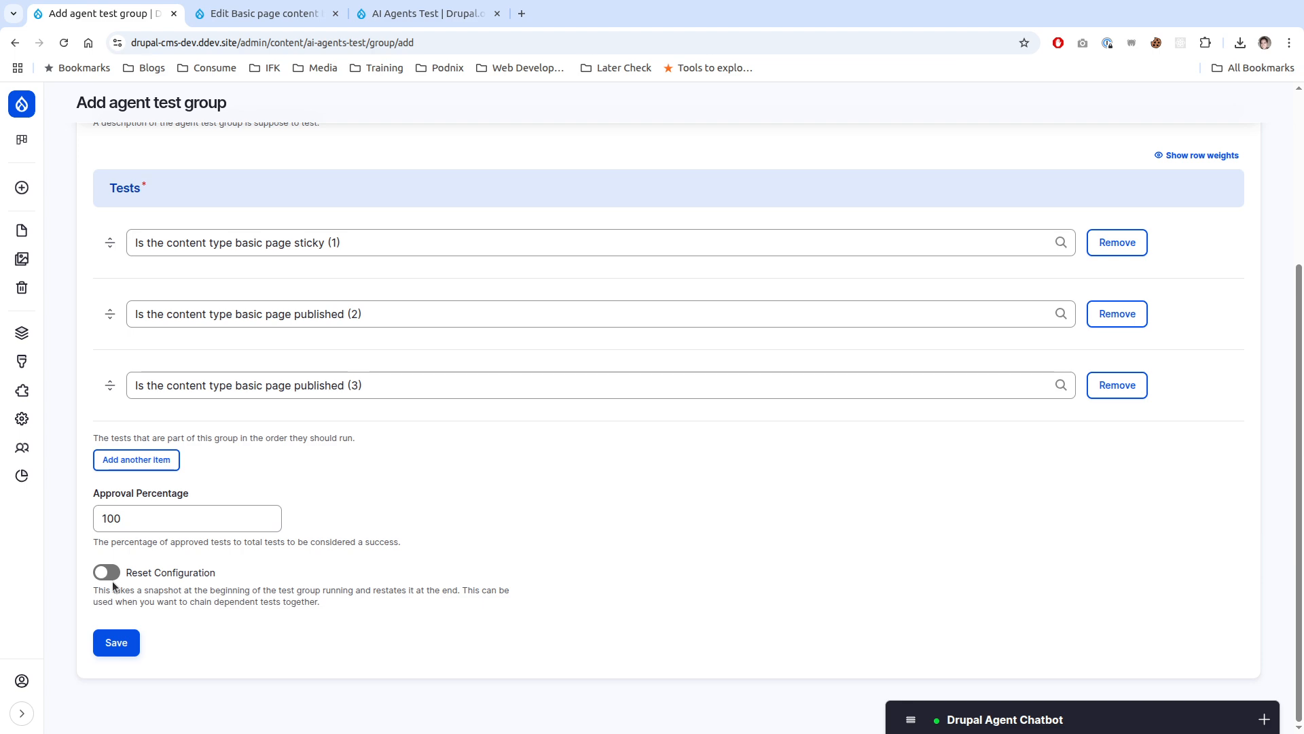
pyautogui.click(117, 640)
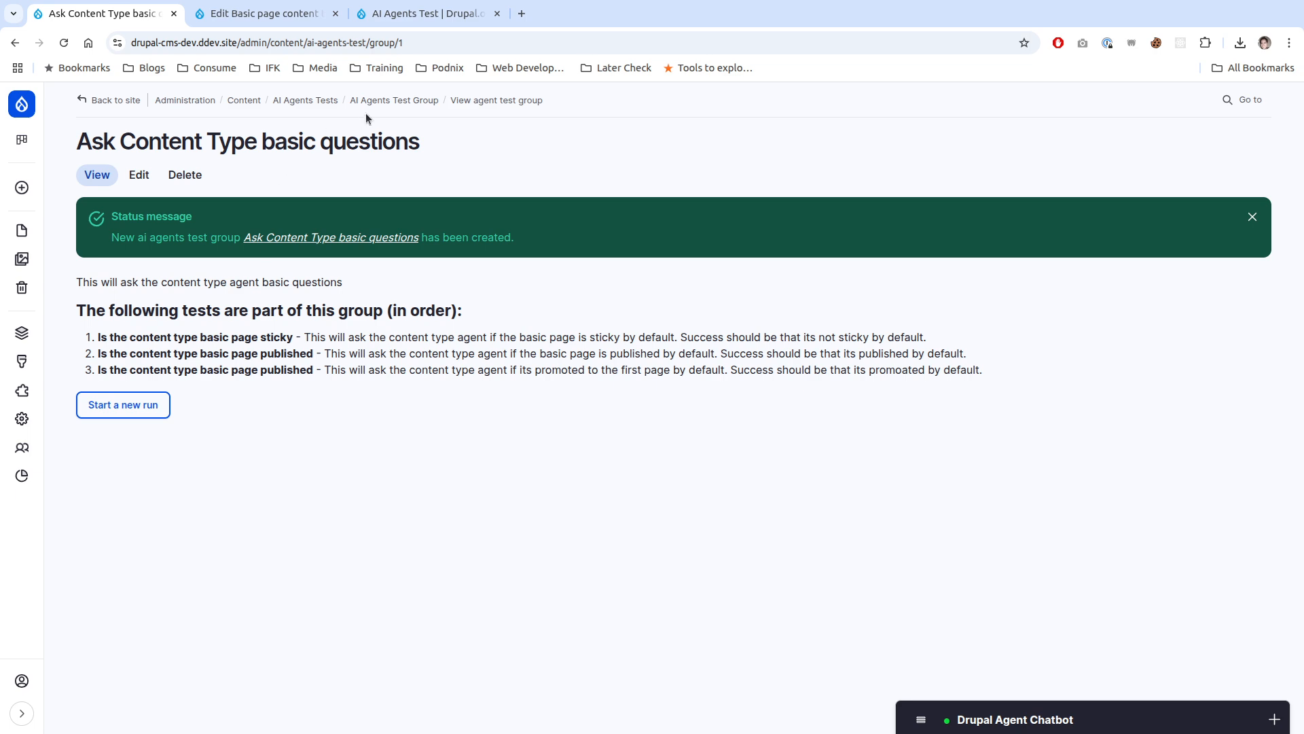
# Step: Run the "Ask Content Type basic questions" test group with the OpenAI - gpt-4.1 model
pyautogui.click(407, 100)
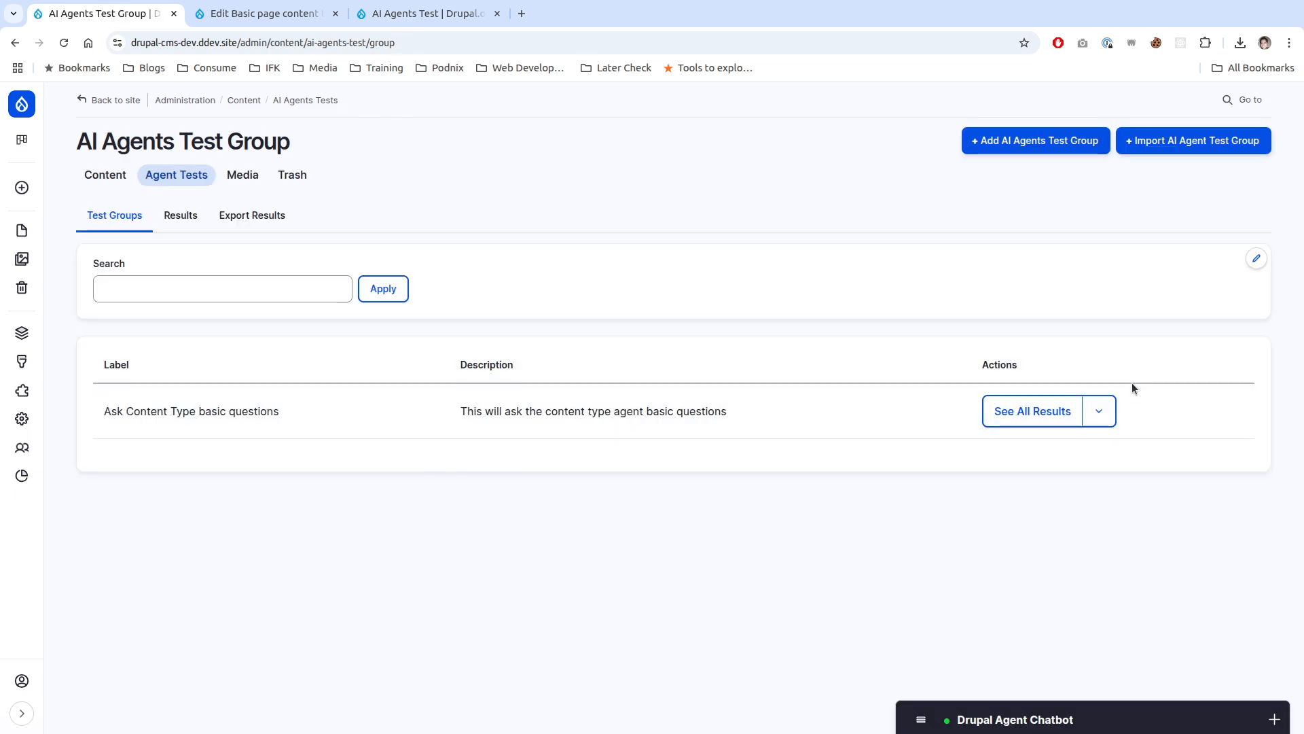
pyautogui.click(1099, 411)
pyautogui.click(1043, 474)
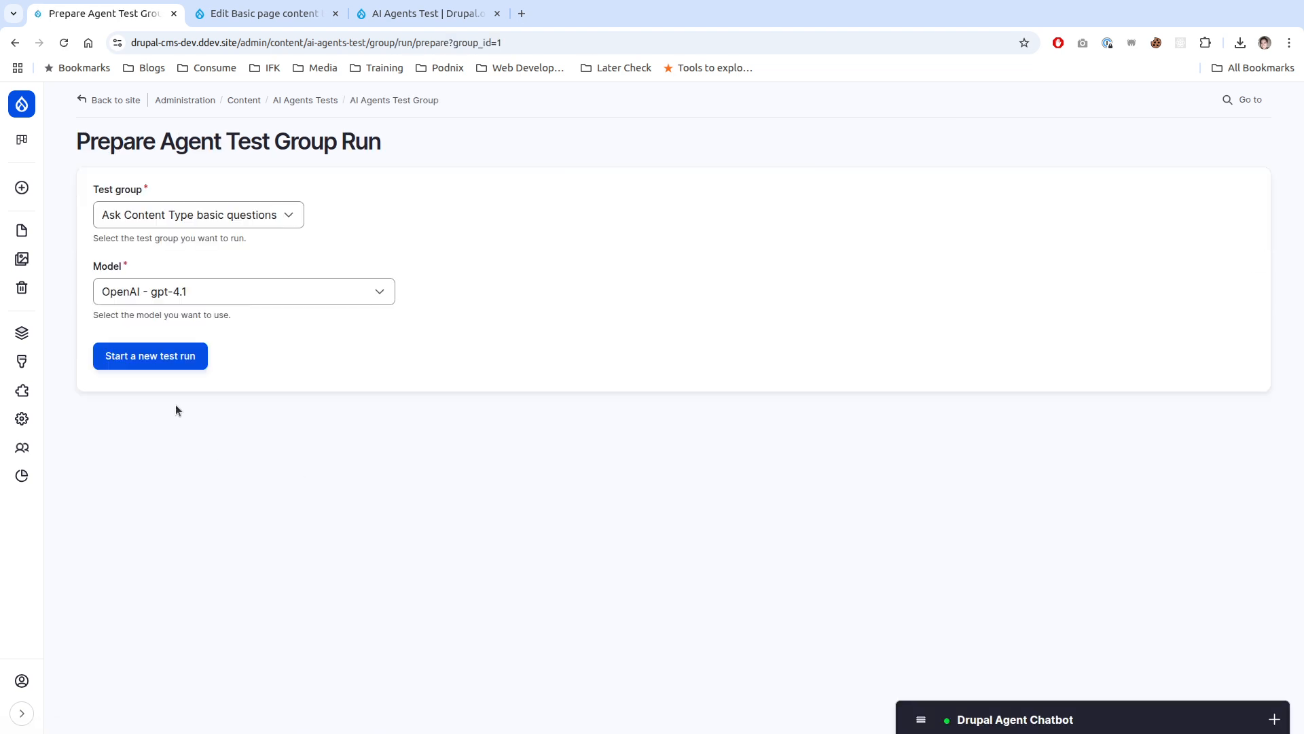
pyautogui.click(220, 297)
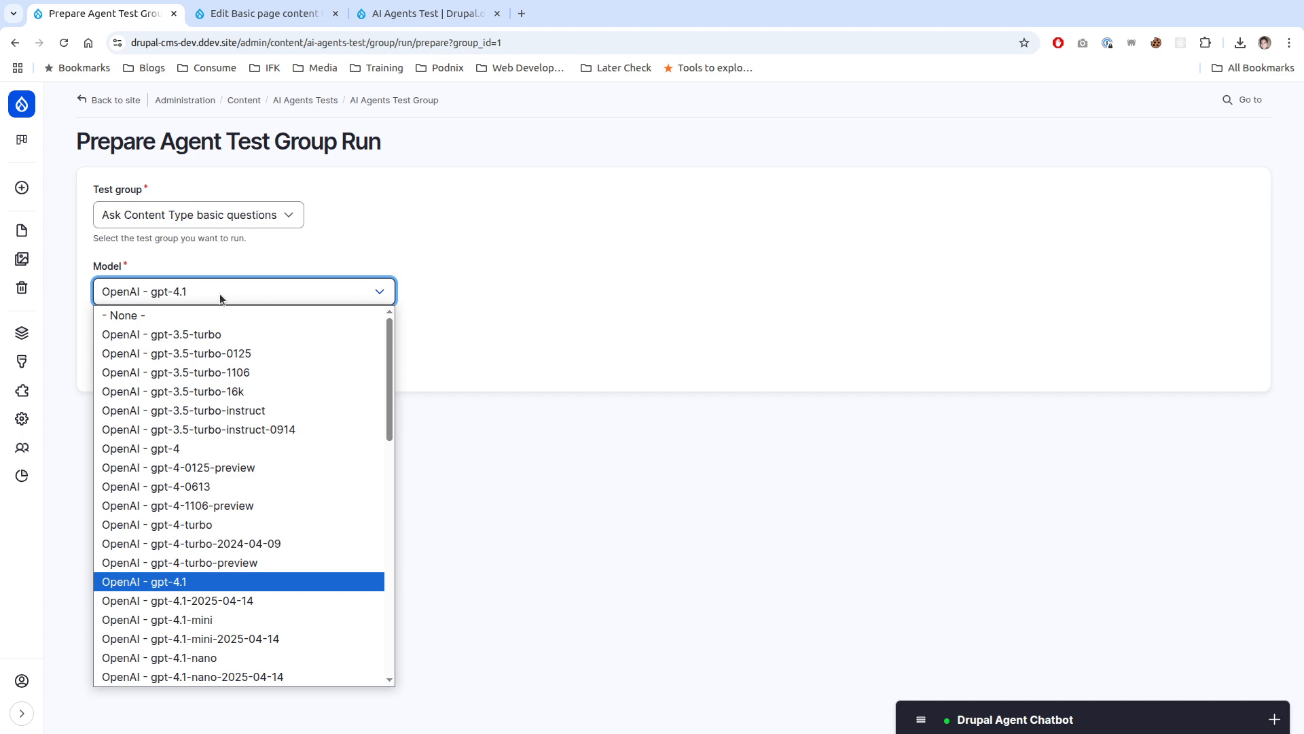
pyautogui.click(220, 298)
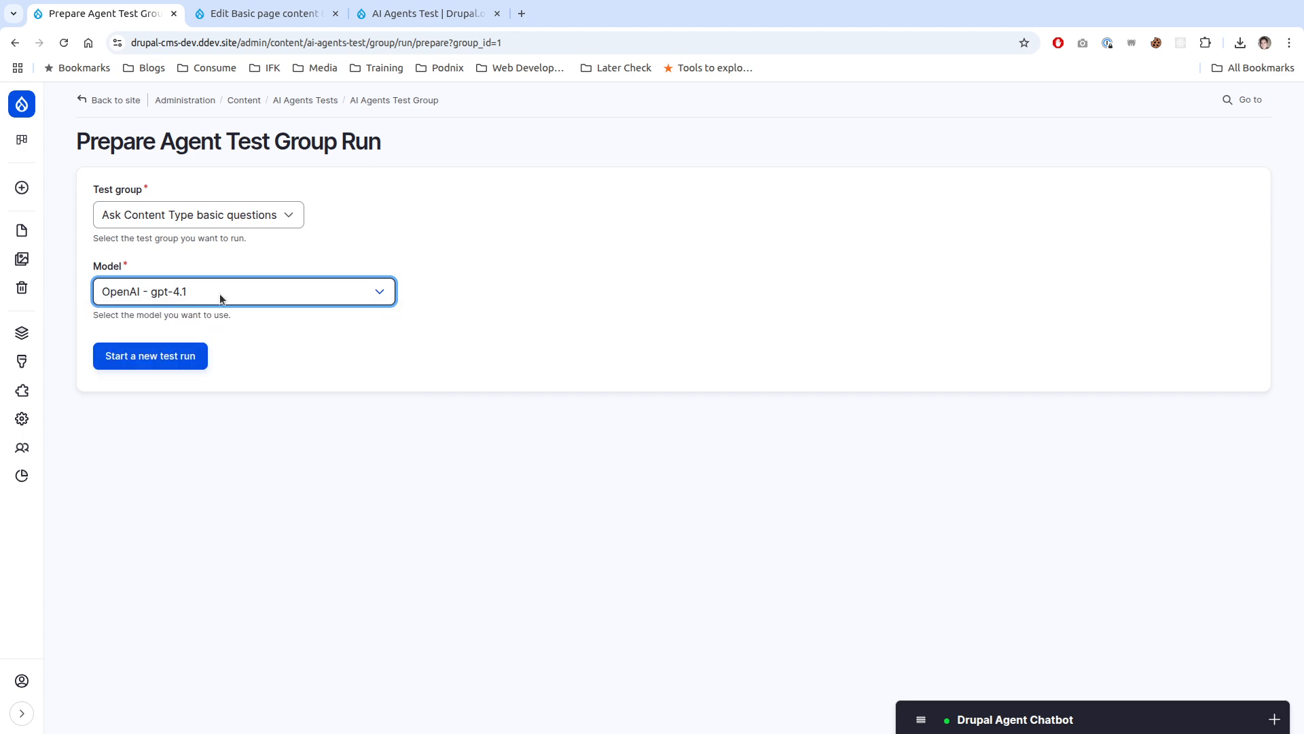
pyautogui.click(150, 360)
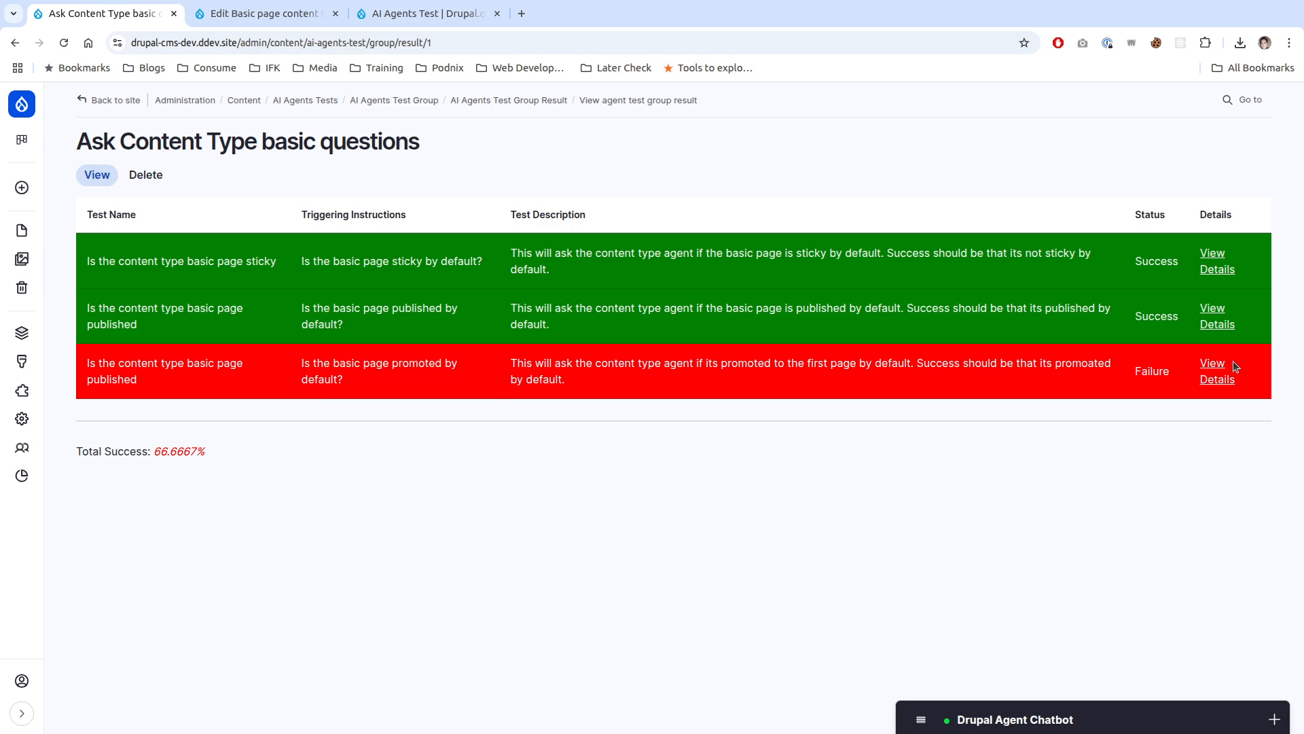
# Step: Examine the detailed result of the group's promoted-by-default test and check the group's total success rate
pyautogui.click(1214, 366)
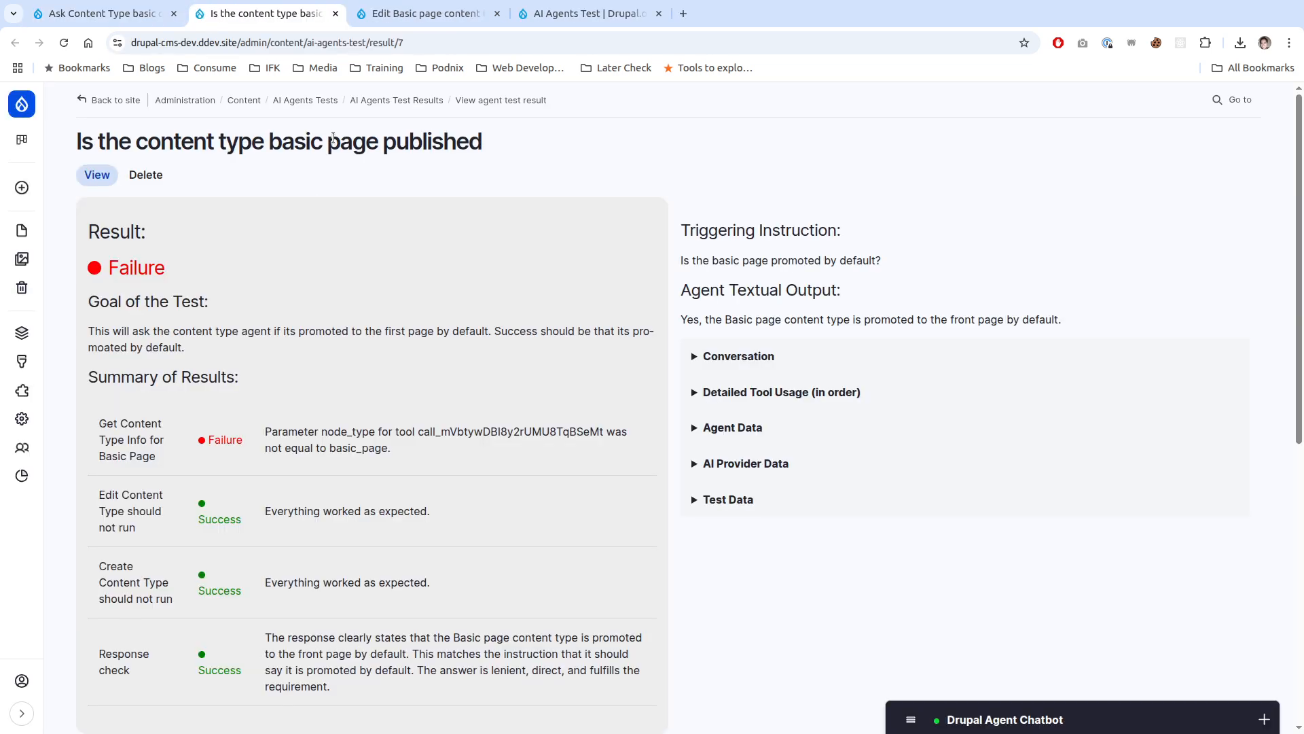
pyautogui.scroll(-6, 268, 376)
pyautogui.scroll(4, 272, 363)
pyautogui.scroll(2, 272, 359)
pyautogui.click(336, 13)
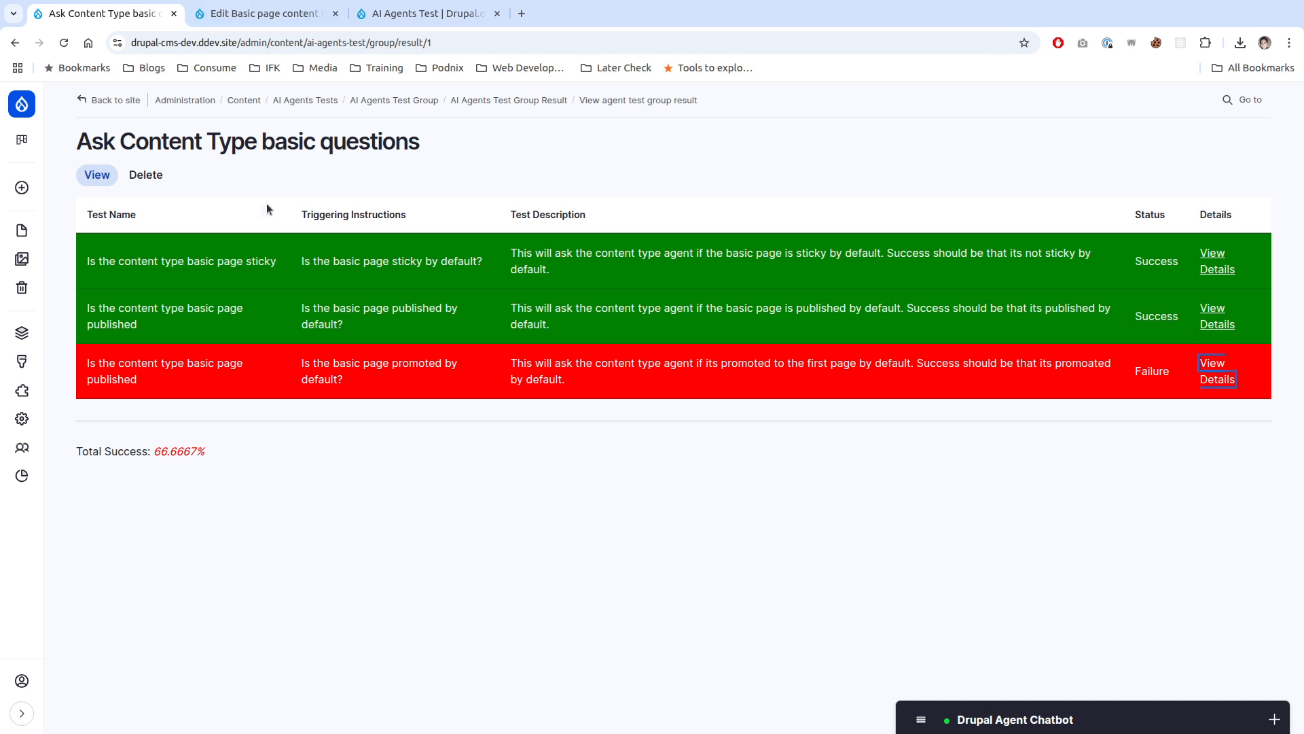
pyautogui.moveTo(77, 450); pyautogui.dragTo(247, 456)
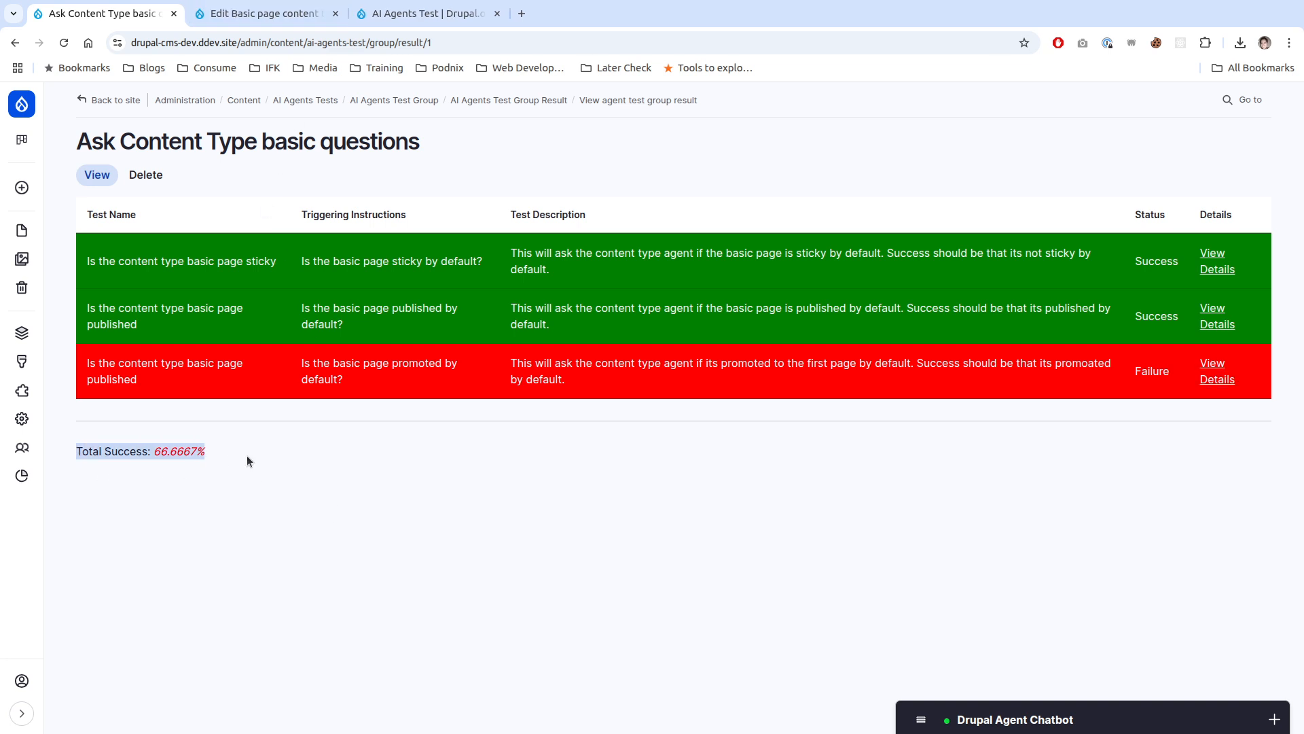
pyautogui.click(246, 455)
pyautogui.doubleClick(171, 453)
pyautogui.click(174, 609)
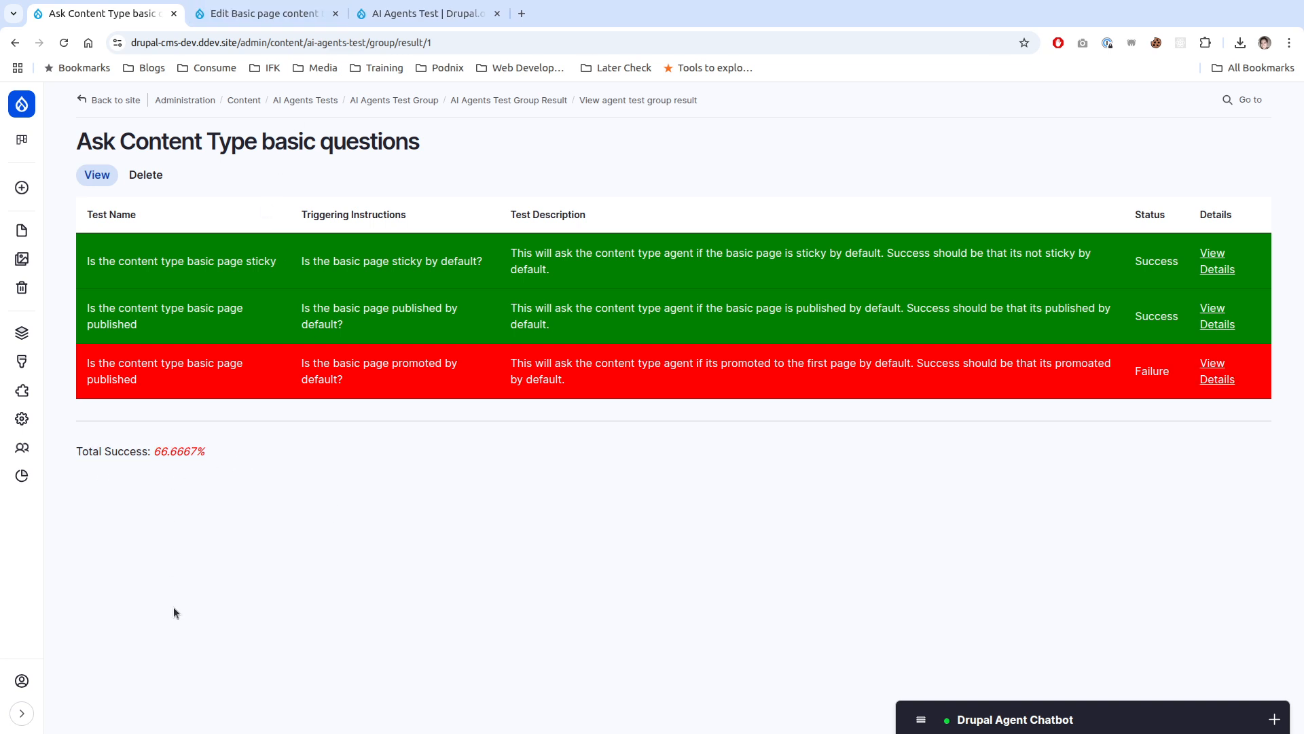
# Step: Review the provider, model and run time of the group run in the test group results list
pyautogui.click(528, 97)
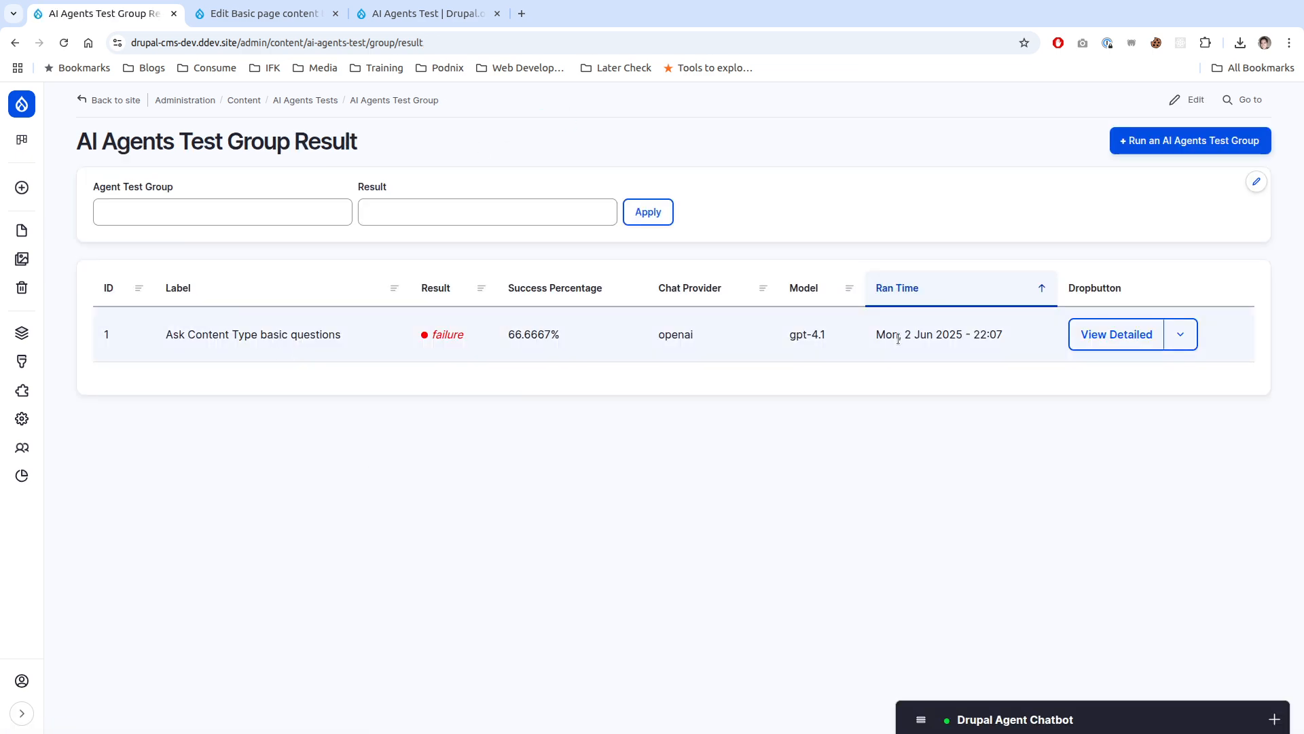
pyautogui.moveTo(654, 339); pyautogui.dragTo(1017, 339)
pyautogui.click(551, 380)
pyautogui.click(1181, 337)
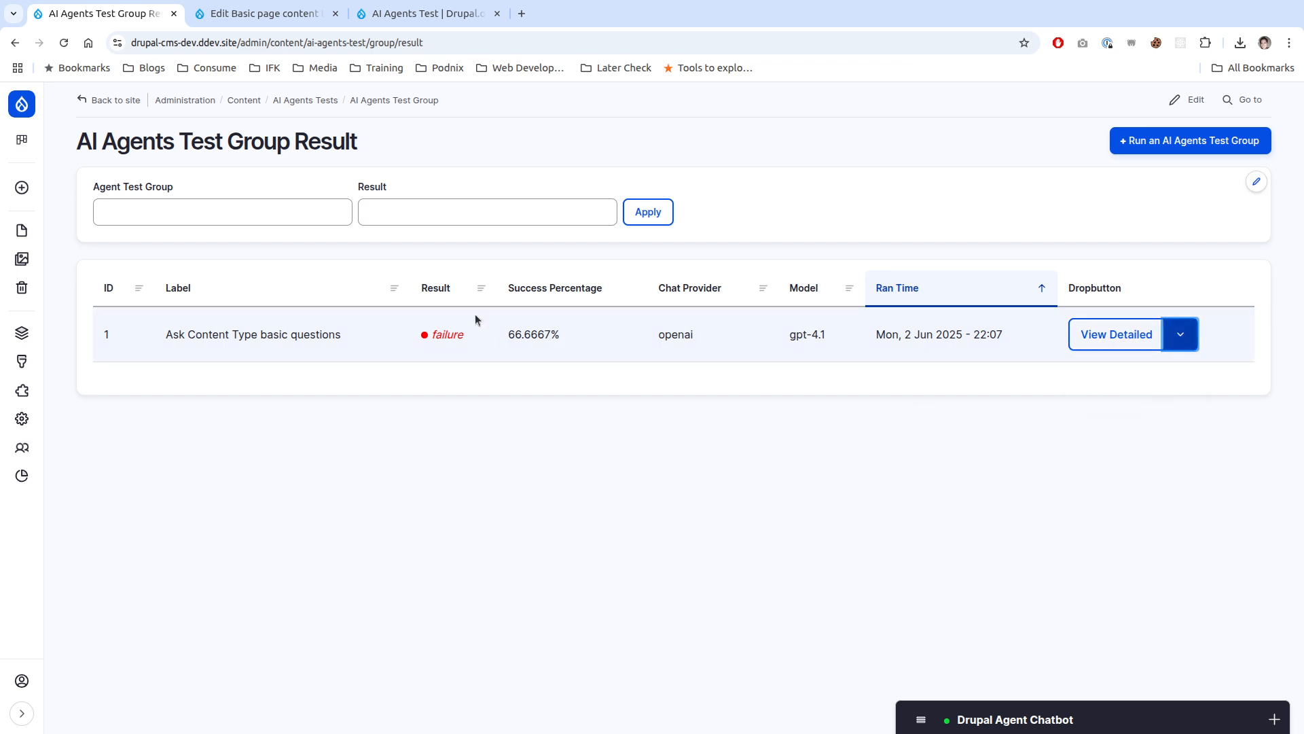
# Step: Export the full "Ask Content Type basic questions" test group to a file
pyautogui.click(407, 103)
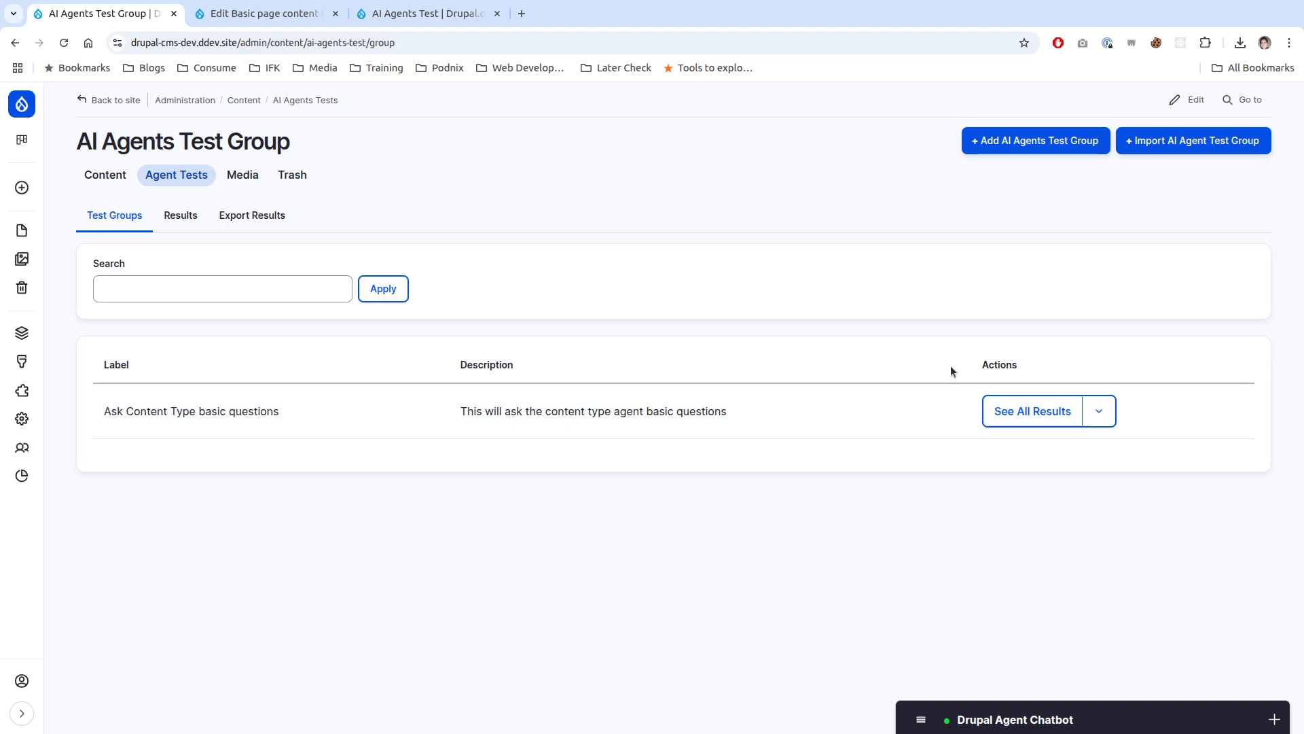
pyautogui.click(1099, 411)
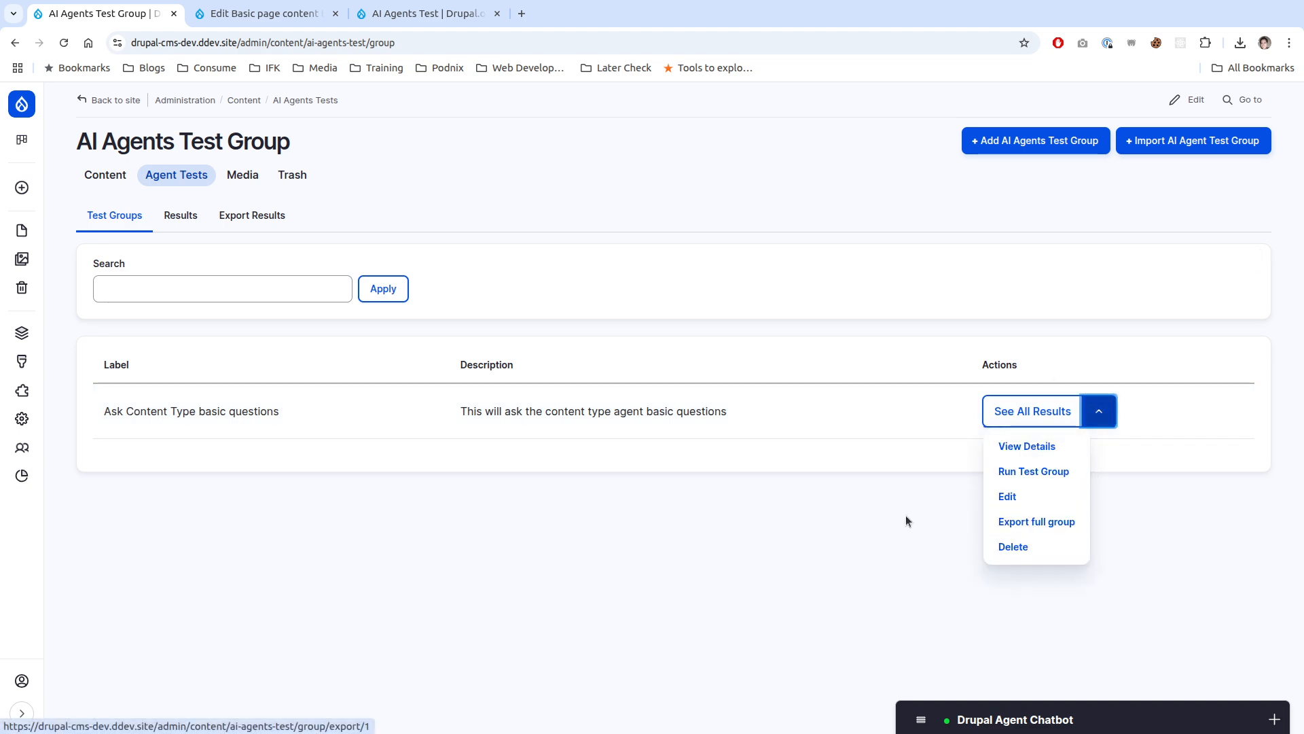
pyautogui.click(1098, 412)
pyautogui.click(1047, 529)
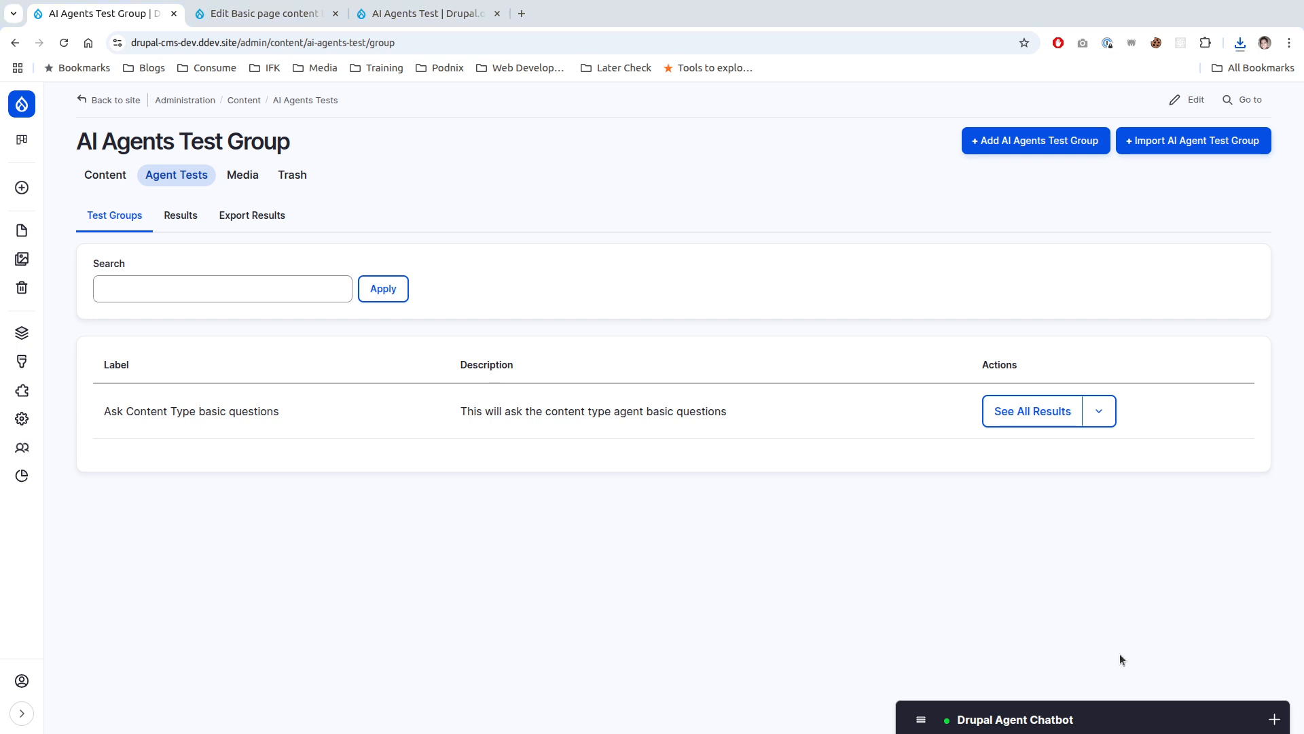
# Step: Switch to the "OpenAI extensive test 4" sheet in Google Sheets and examine its opening commands and overall score
pyautogui.hotkey('alt', 'Tab')
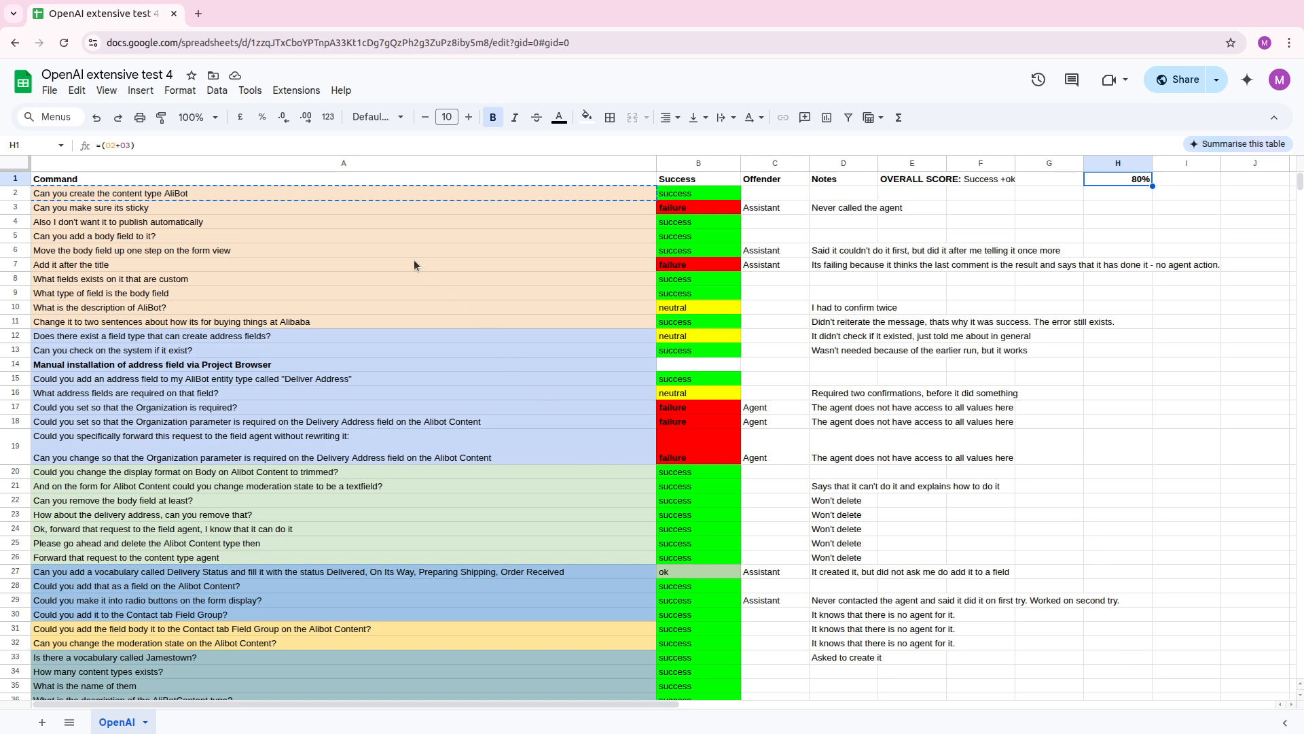
pyautogui.click(355, 198)
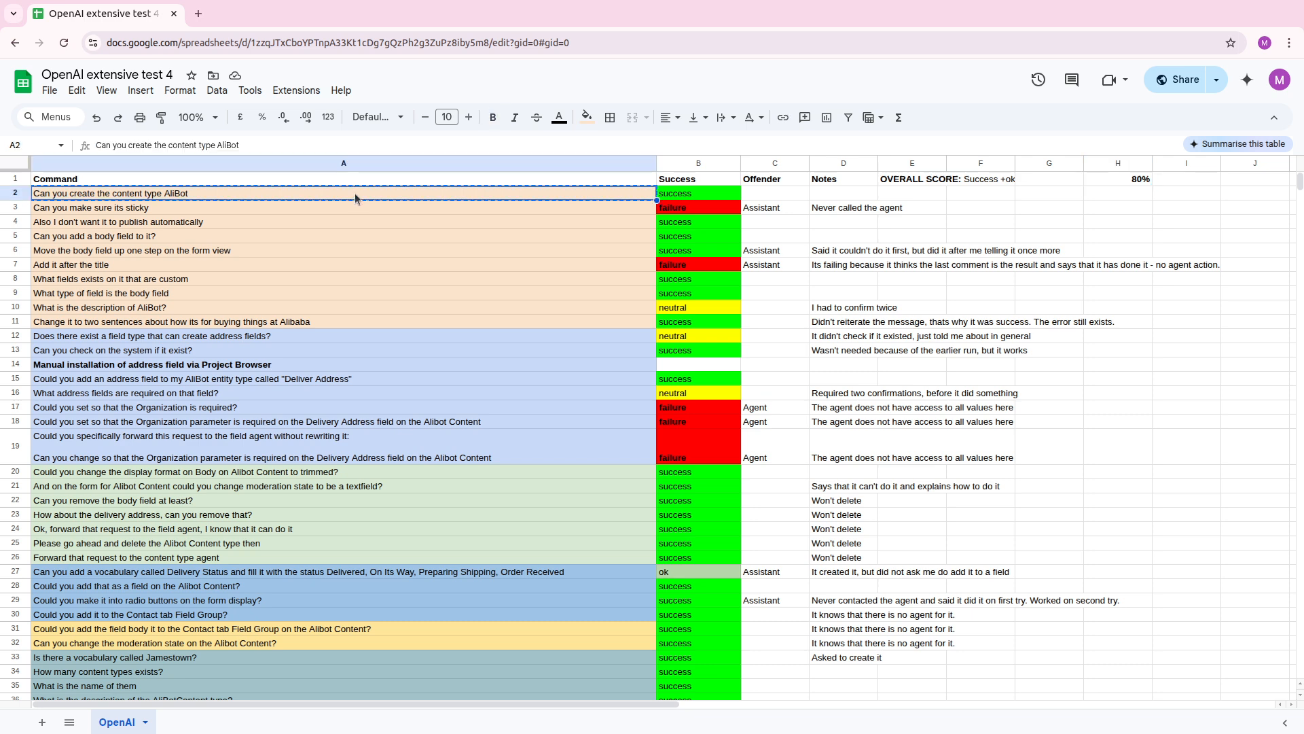
pyautogui.click(90, 213)
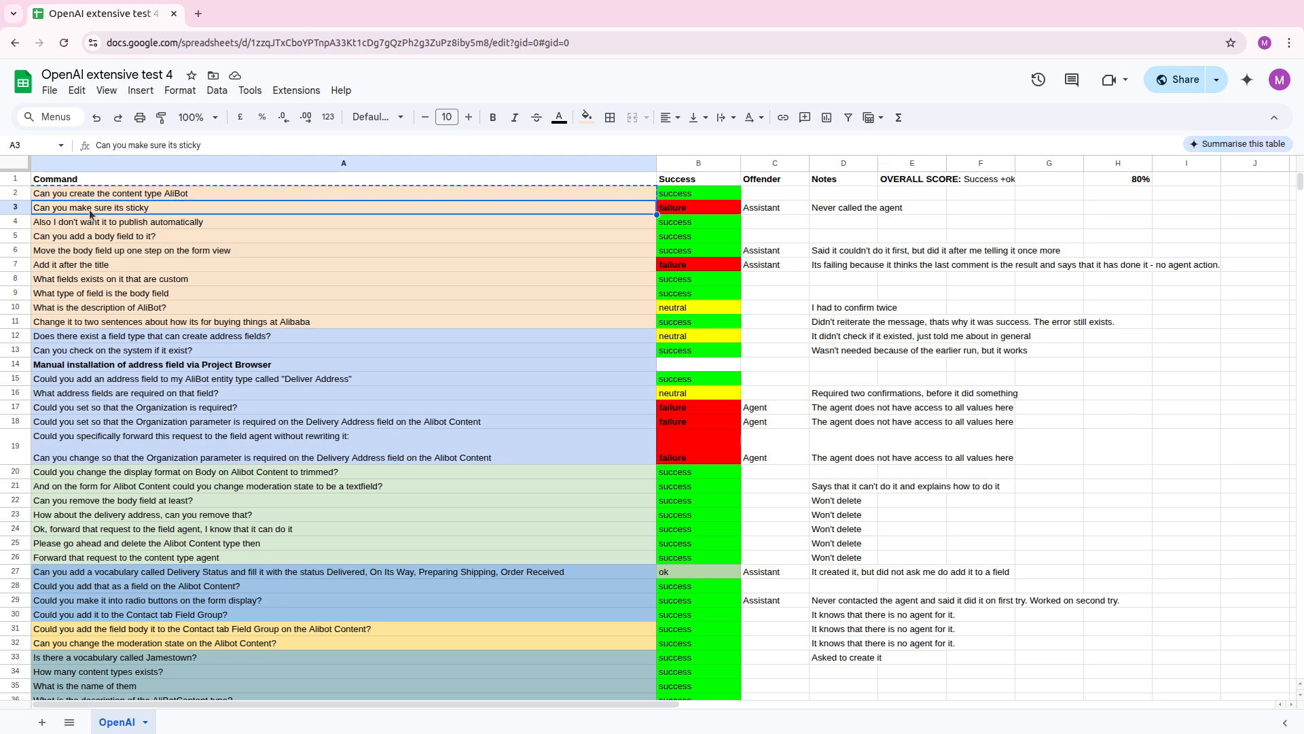
pyautogui.click(102, 196)
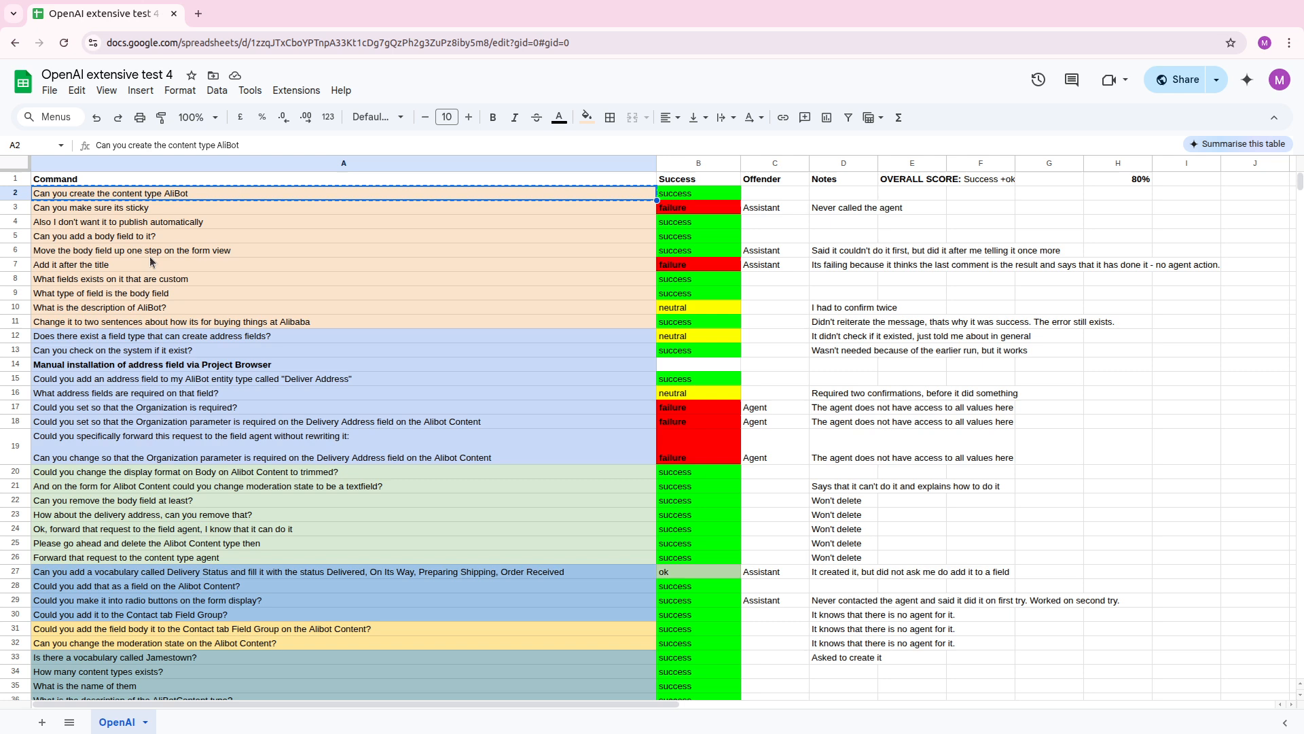
pyautogui.click(177, 339)
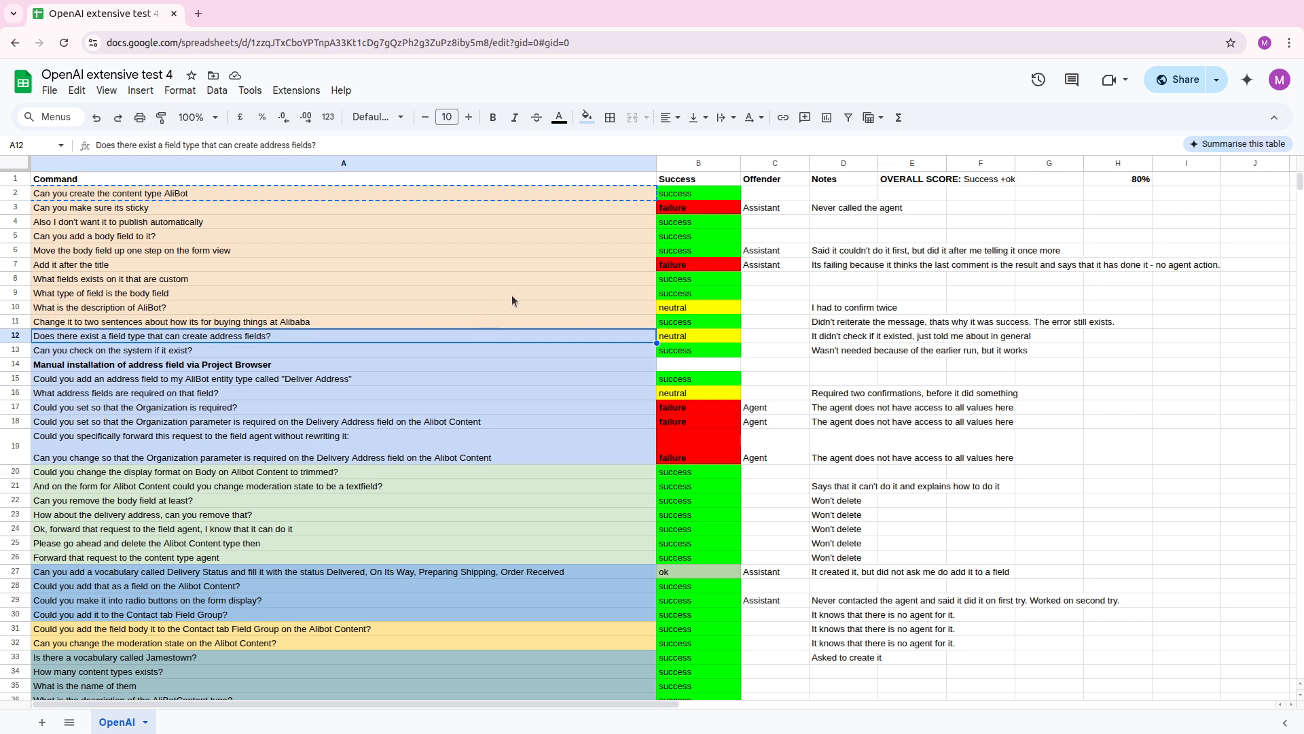
pyautogui.click(1142, 178)
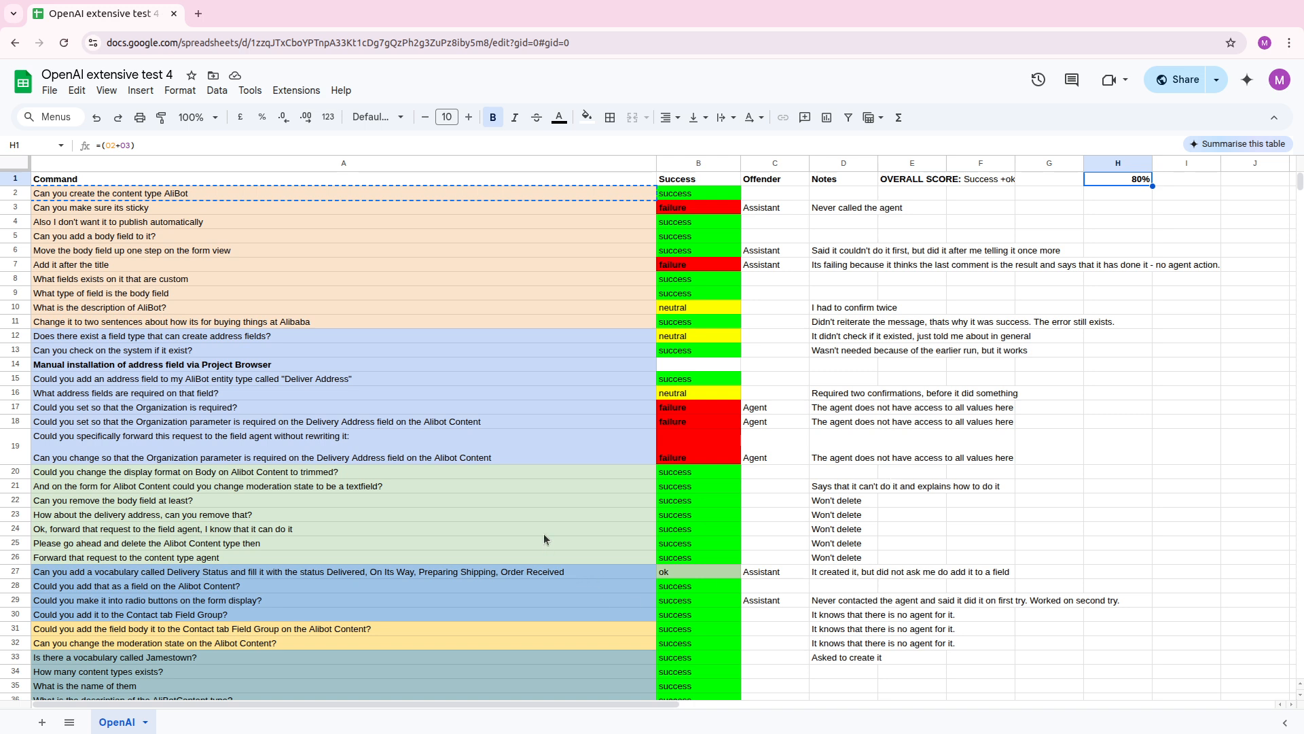
# Step: Look through the remaining sheet commands, examining the vocabulary reordering and missing-terms requests and the success rating in B53
pyautogui.scroll(-2, 543, 532)
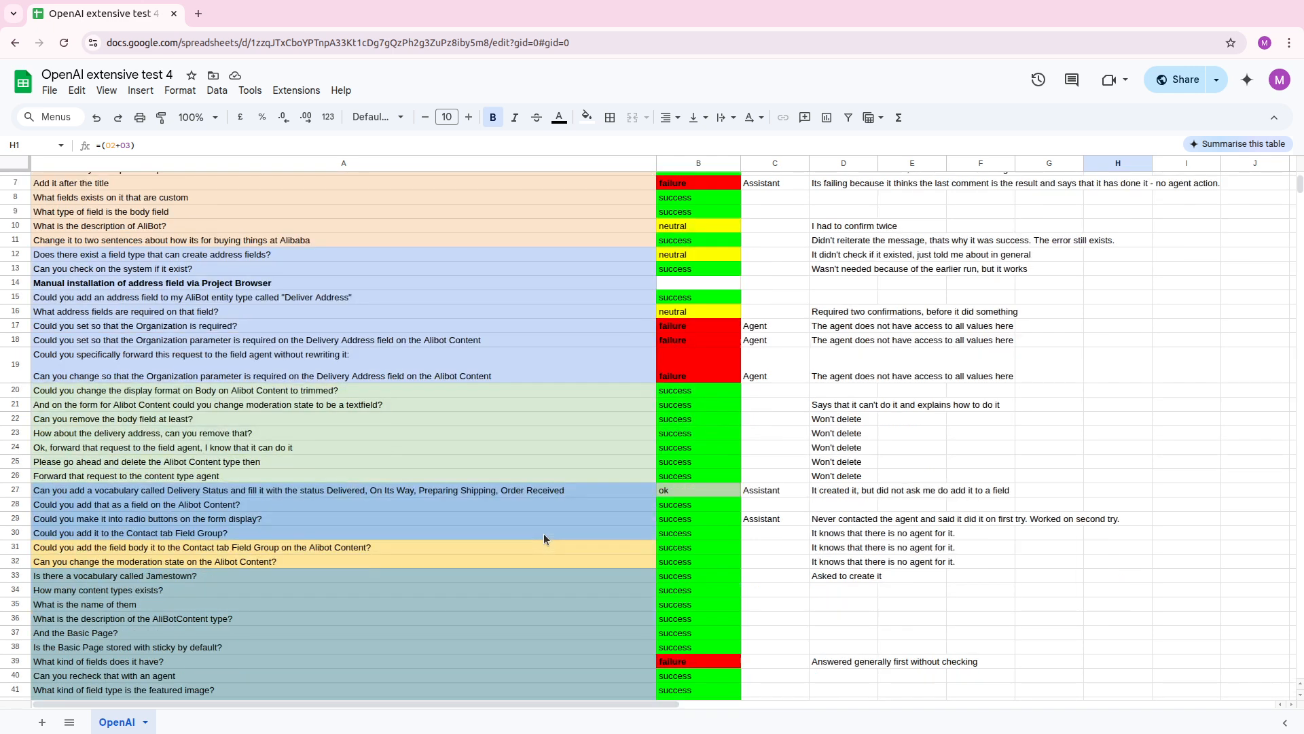
pyautogui.scroll(-2, 543, 533)
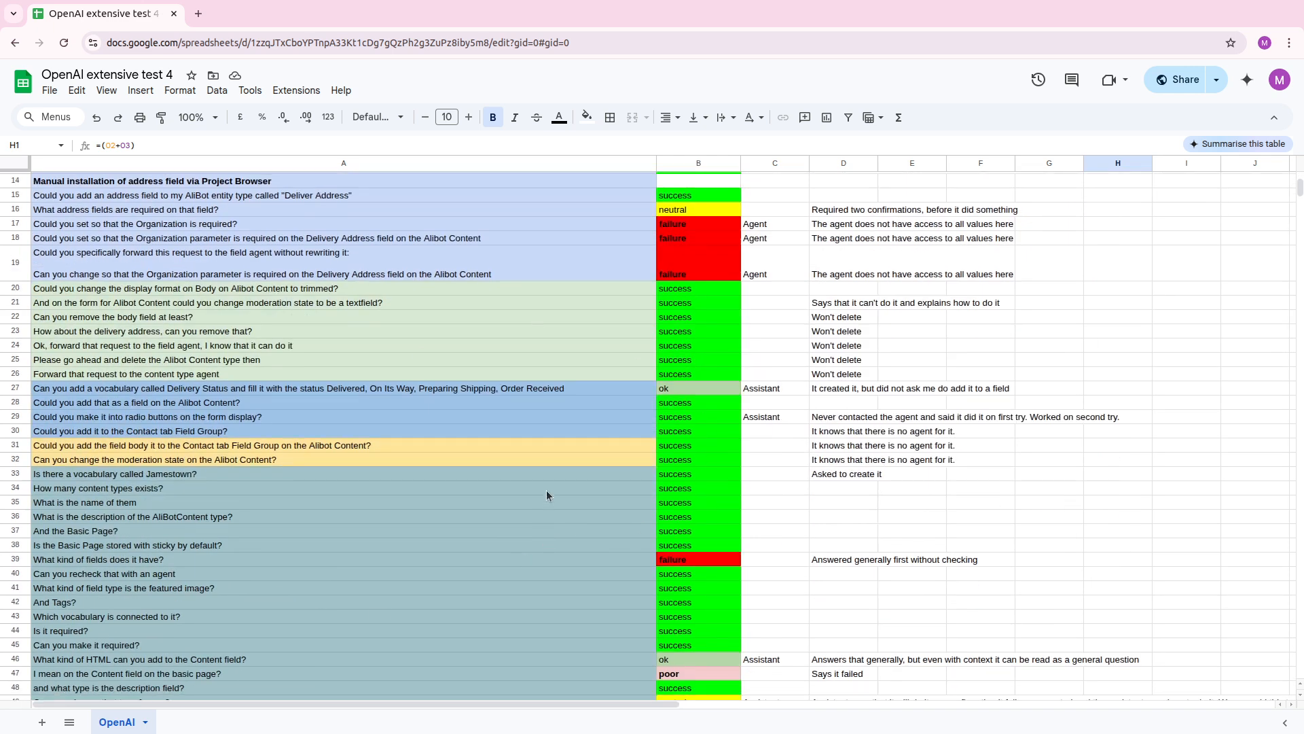
pyautogui.scroll(-1, 439, 528)
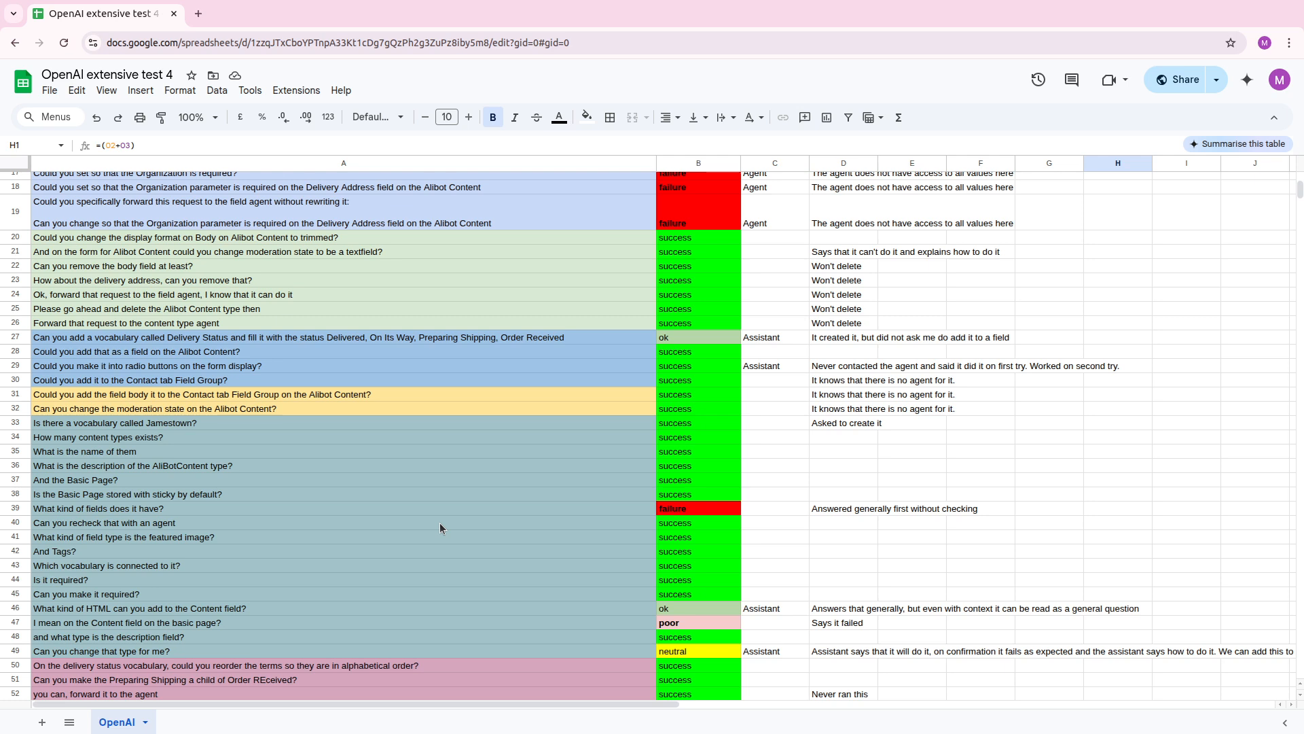
pyautogui.scroll(-2, 440, 528)
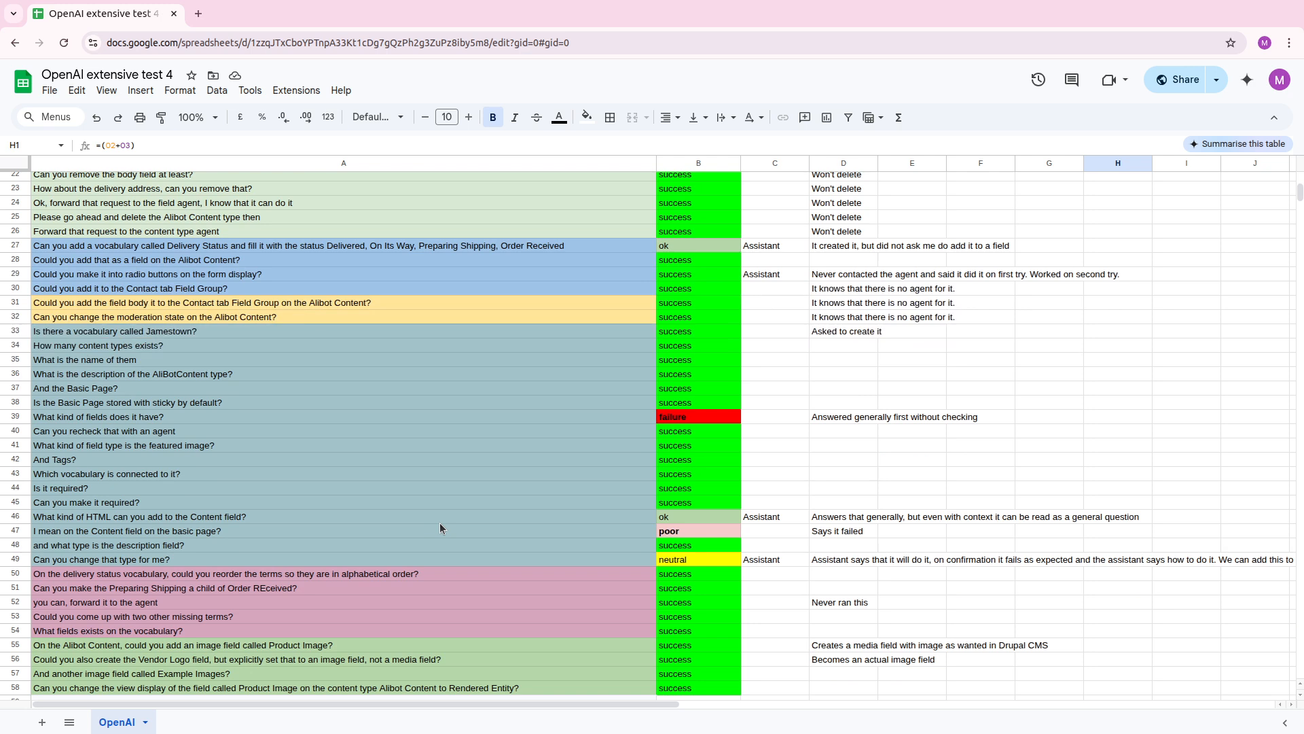
pyautogui.click(89, 619)
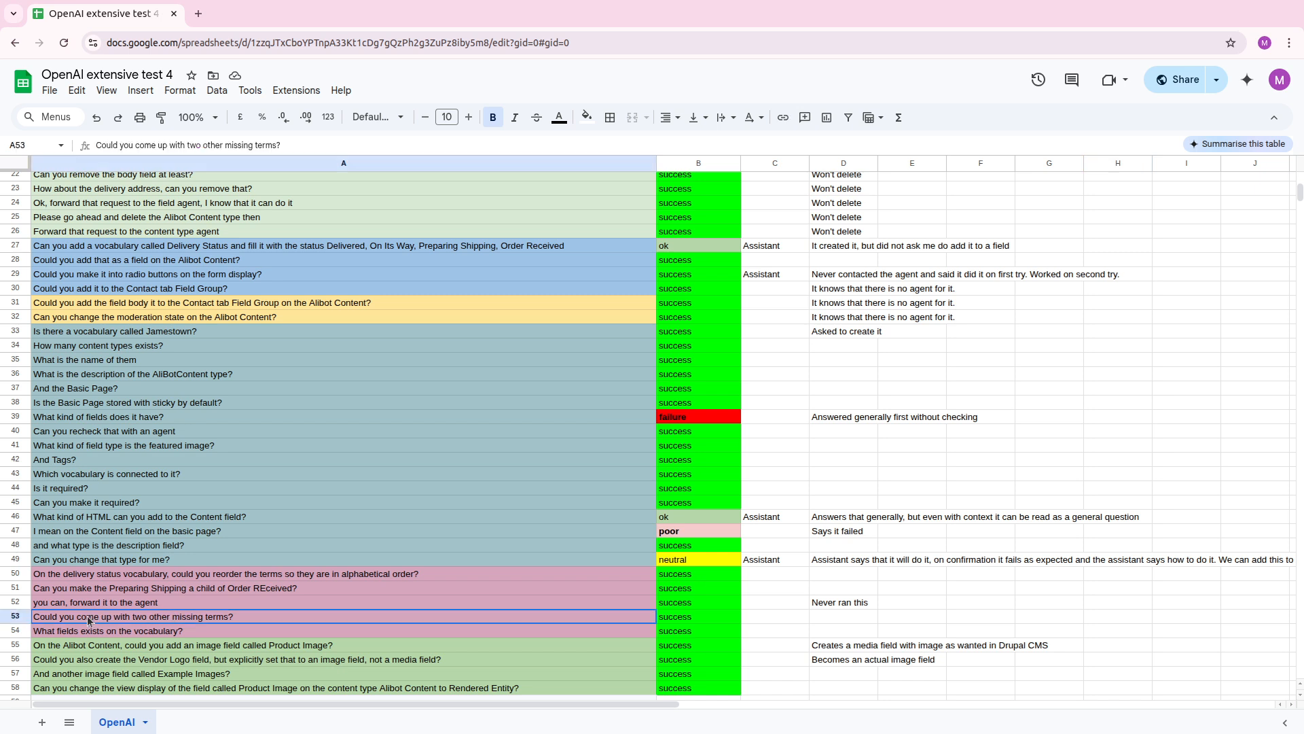
pyautogui.click(138, 577)
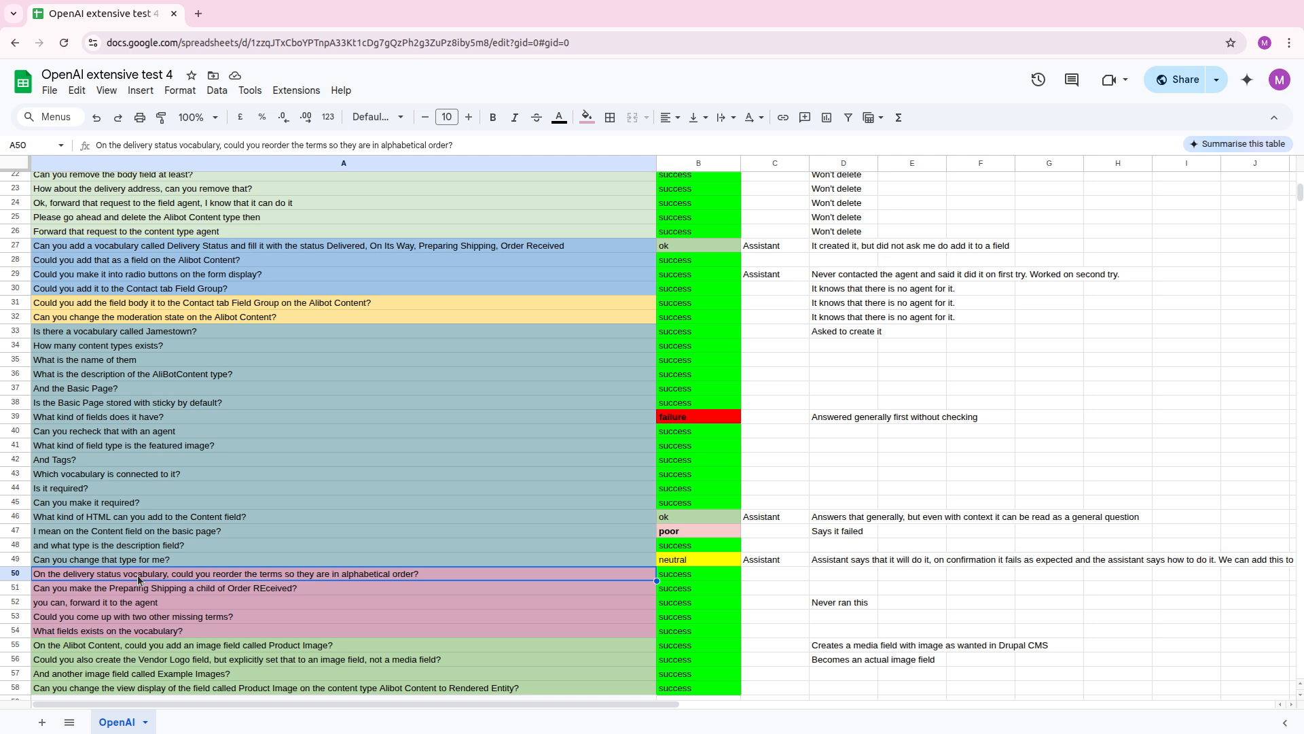
pyautogui.click(125, 620)
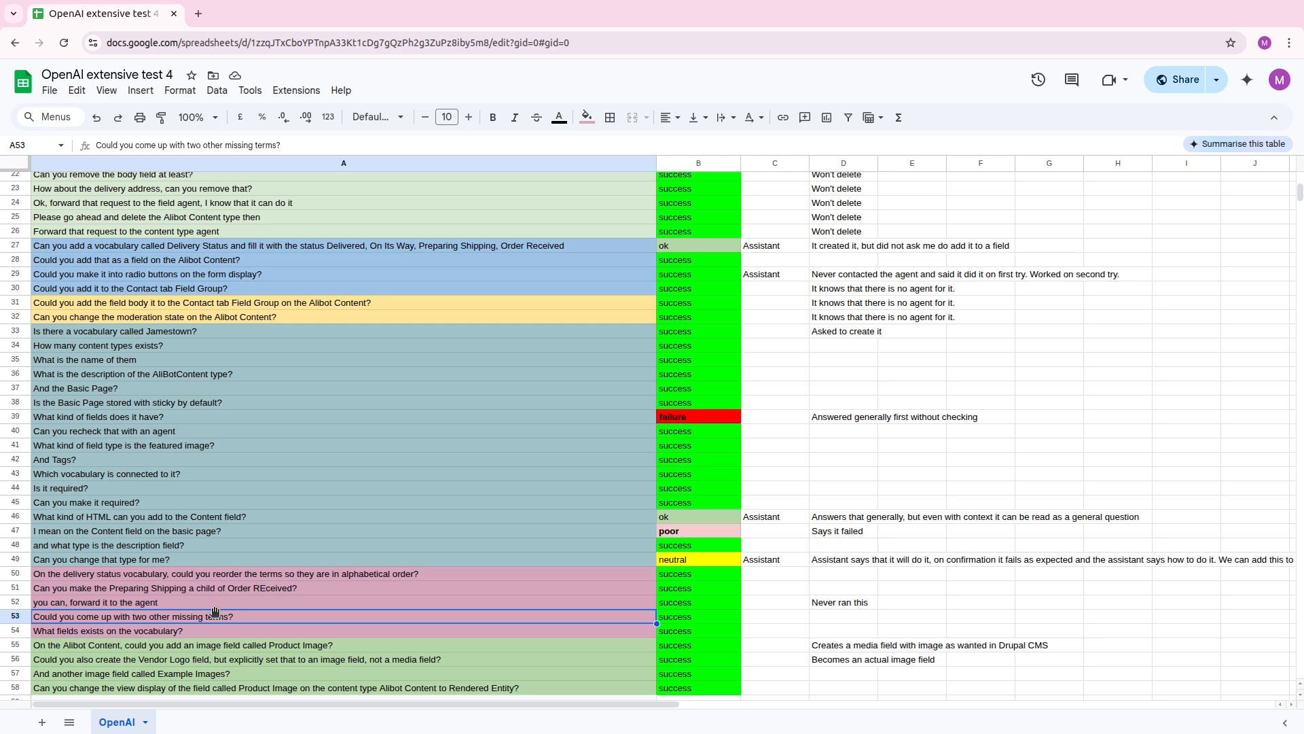
pyautogui.click(703, 619)
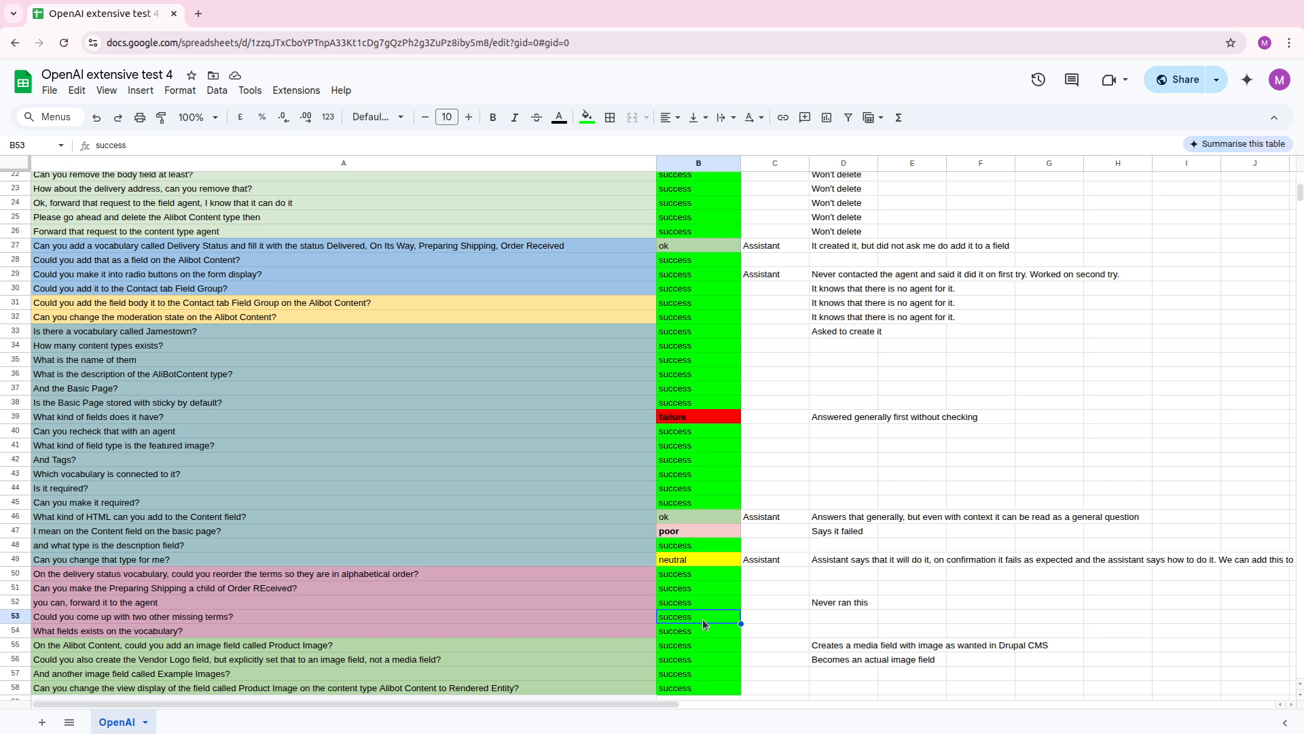
# Step: Return to the Drupal test groups and import test_drupal_cms_test__1___mixed_bag.yaml from the drupal_cms folder in Downloads
pyautogui.hotkey('alt', 'Tab')
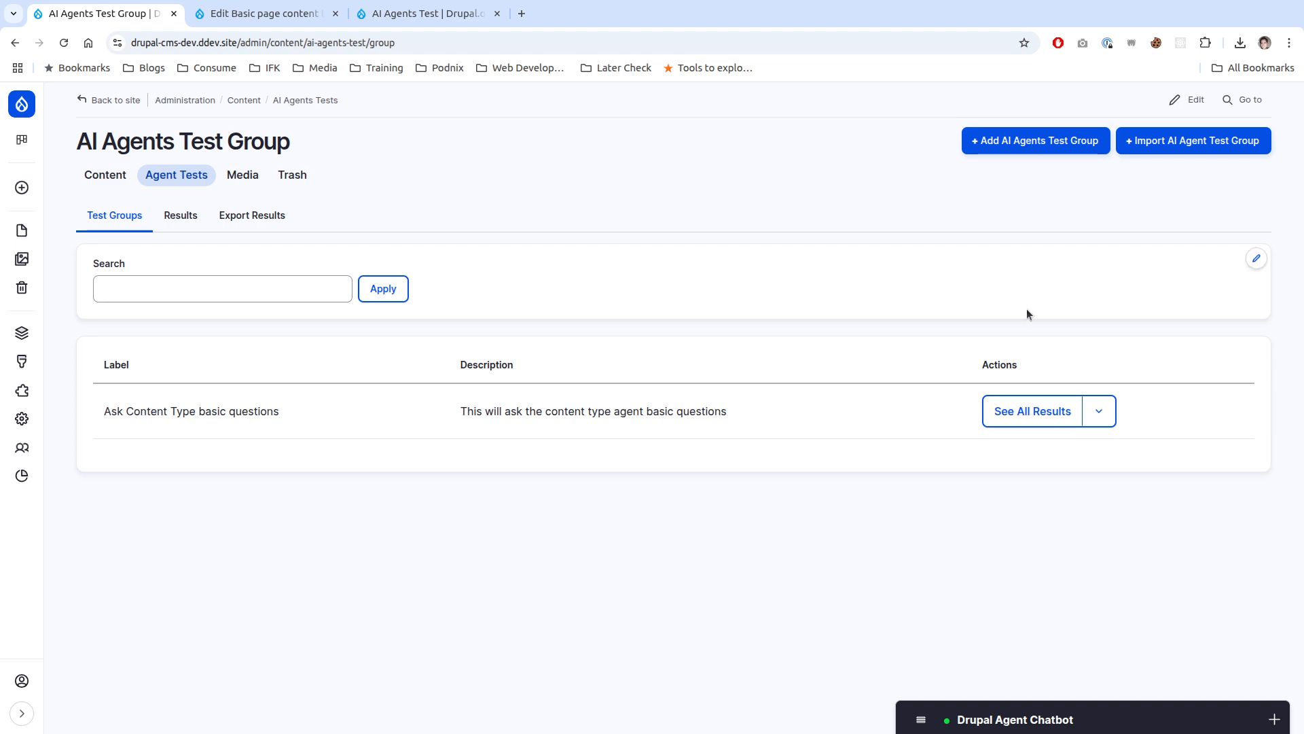
pyautogui.click(1176, 139)
pyautogui.click(109, 218)
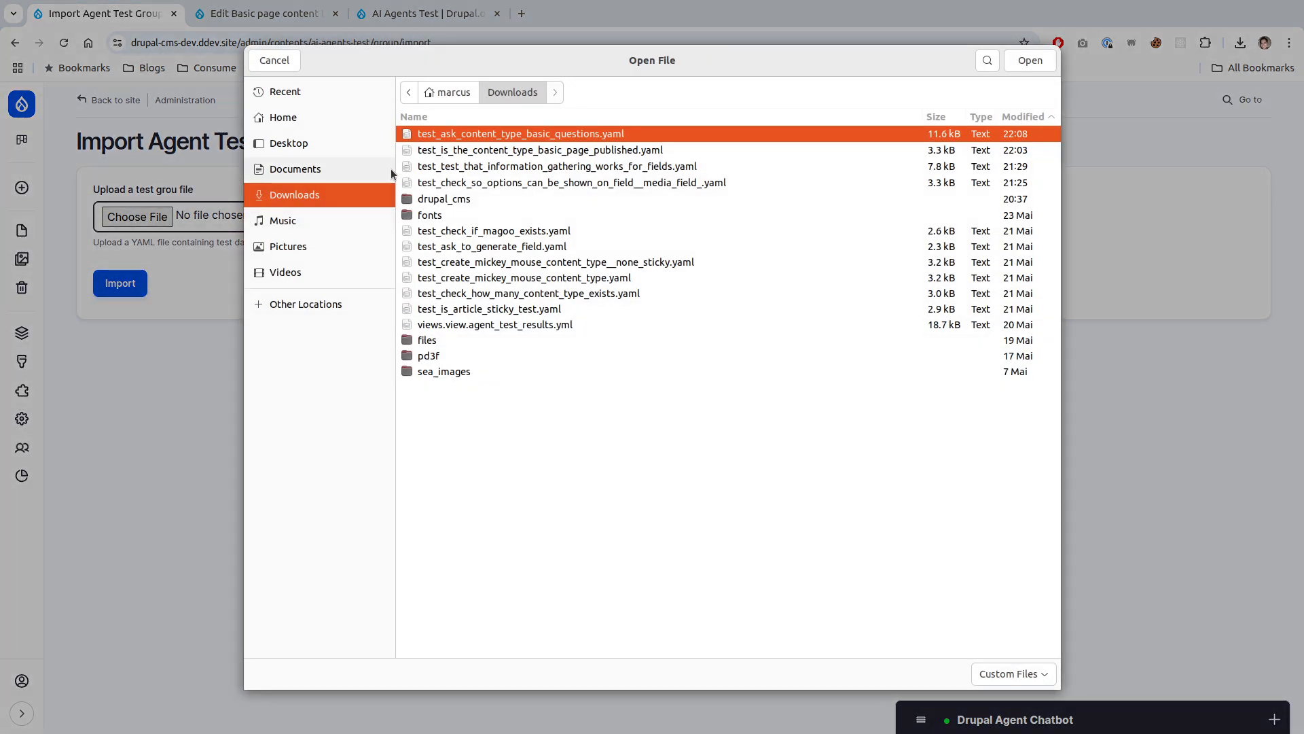
pyautogui.click(427, 198)
pyautogui.doubleClick(426, 198)
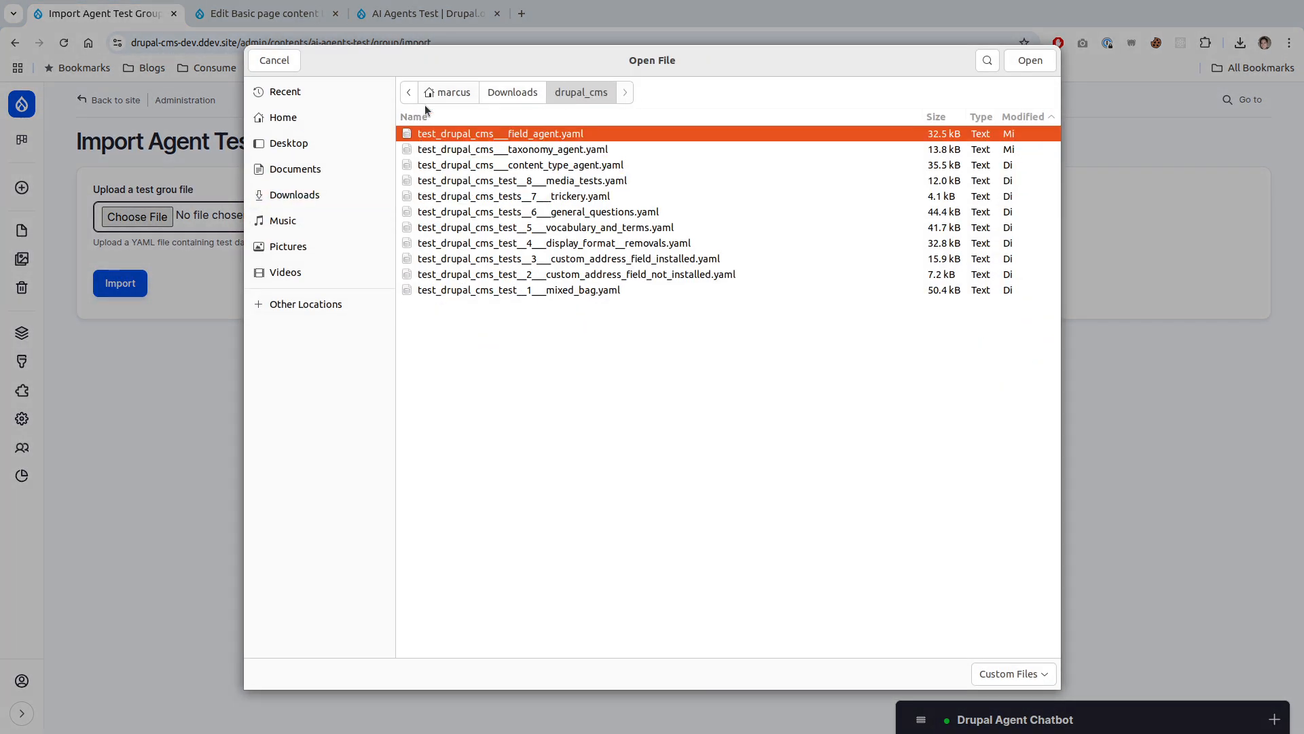
pyautogui.click(570, 292)
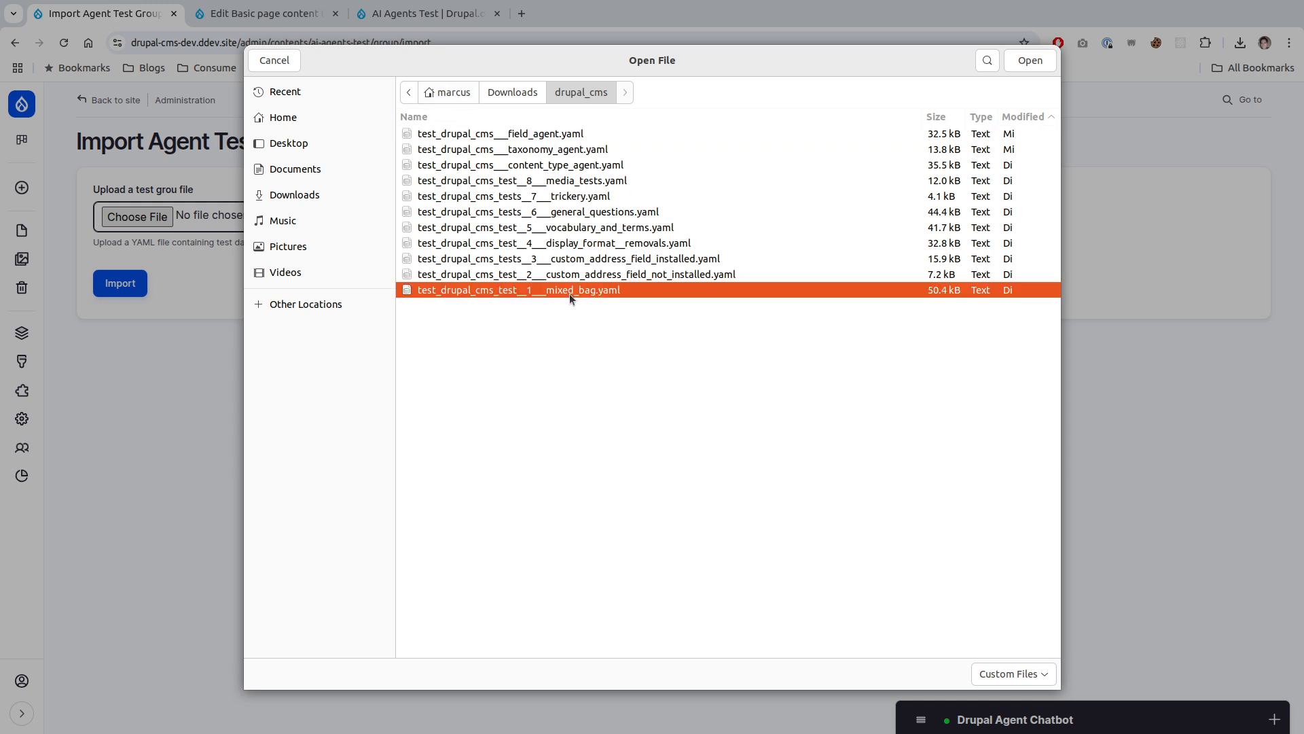
pyautogui.doubleClick(487, 293)
pyautogui.click(126, 286)
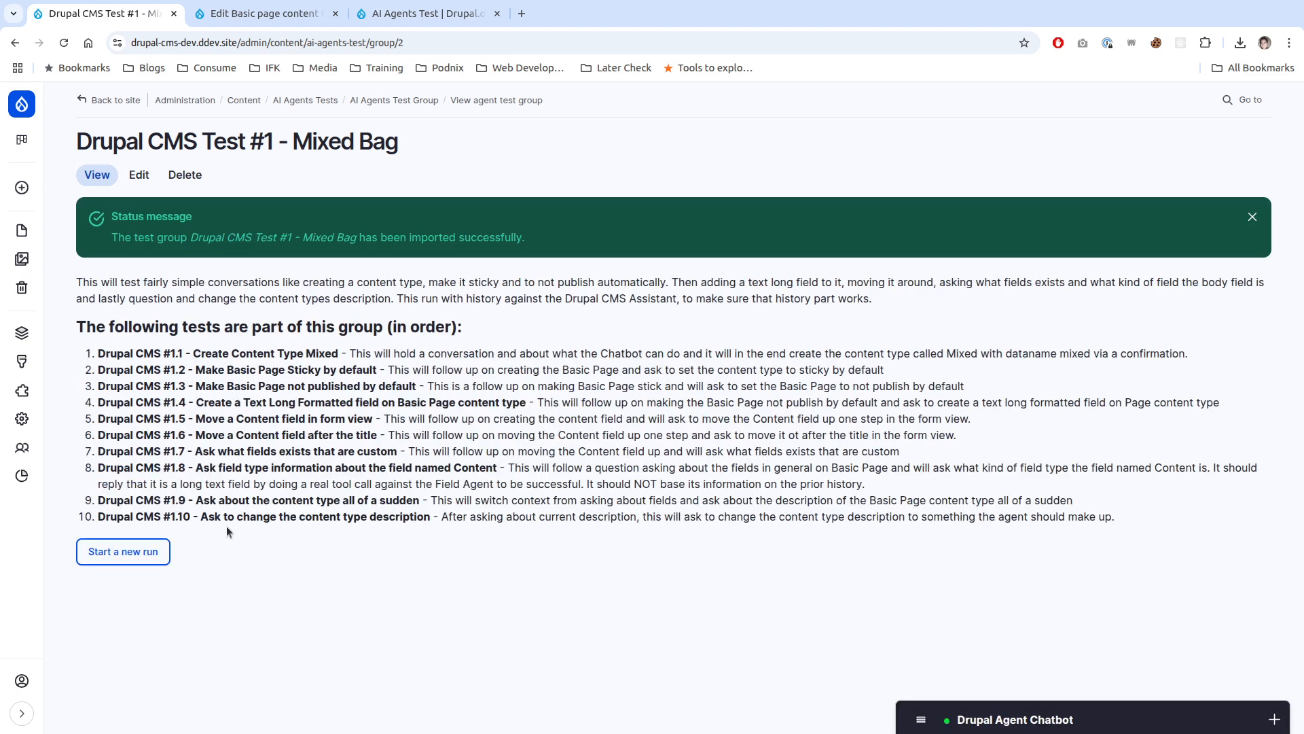
# Step: Start a run of "Drupal CMS Test #1 - Mixed Bag" with OpenAI - gpt-4.1 and close the Basic page editing page
pyautogui.click(123, 551)
pyautogui.click(180, 373)
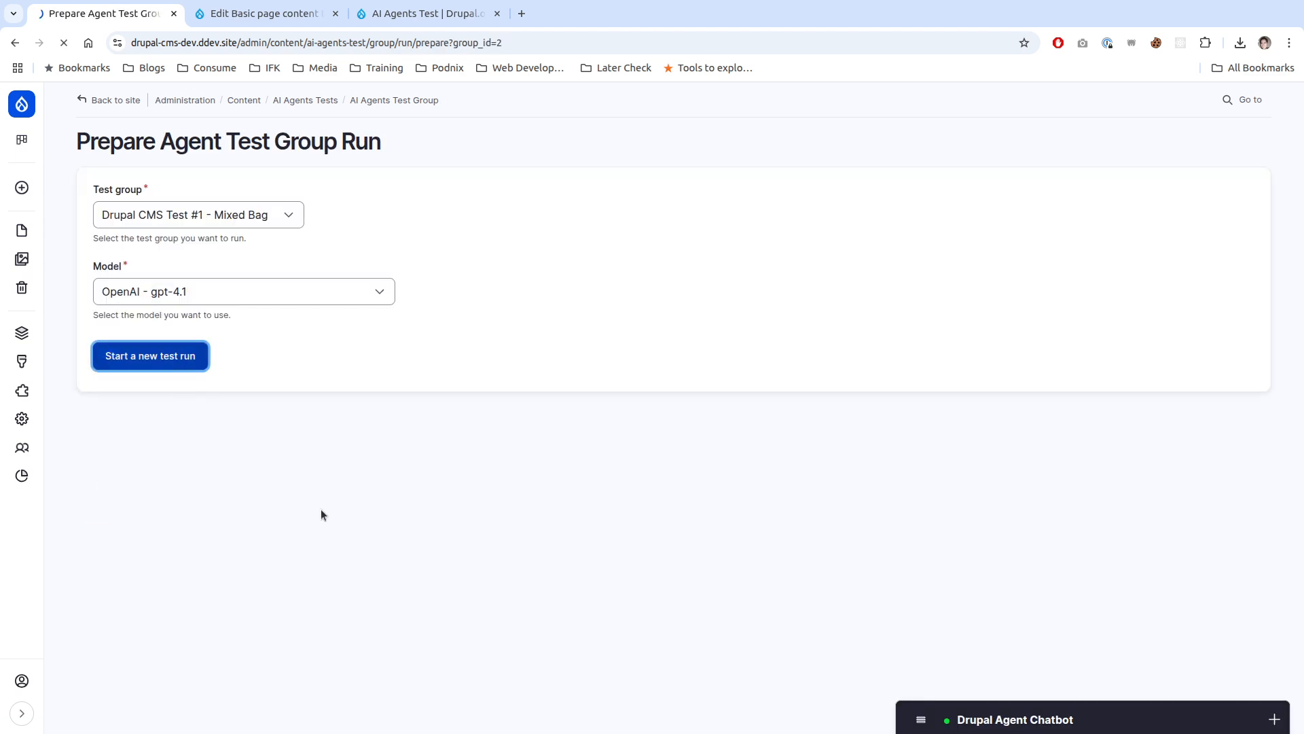
pyautogui.click(295, 13)
pyautogui.hotkey('ctrl', 'w')
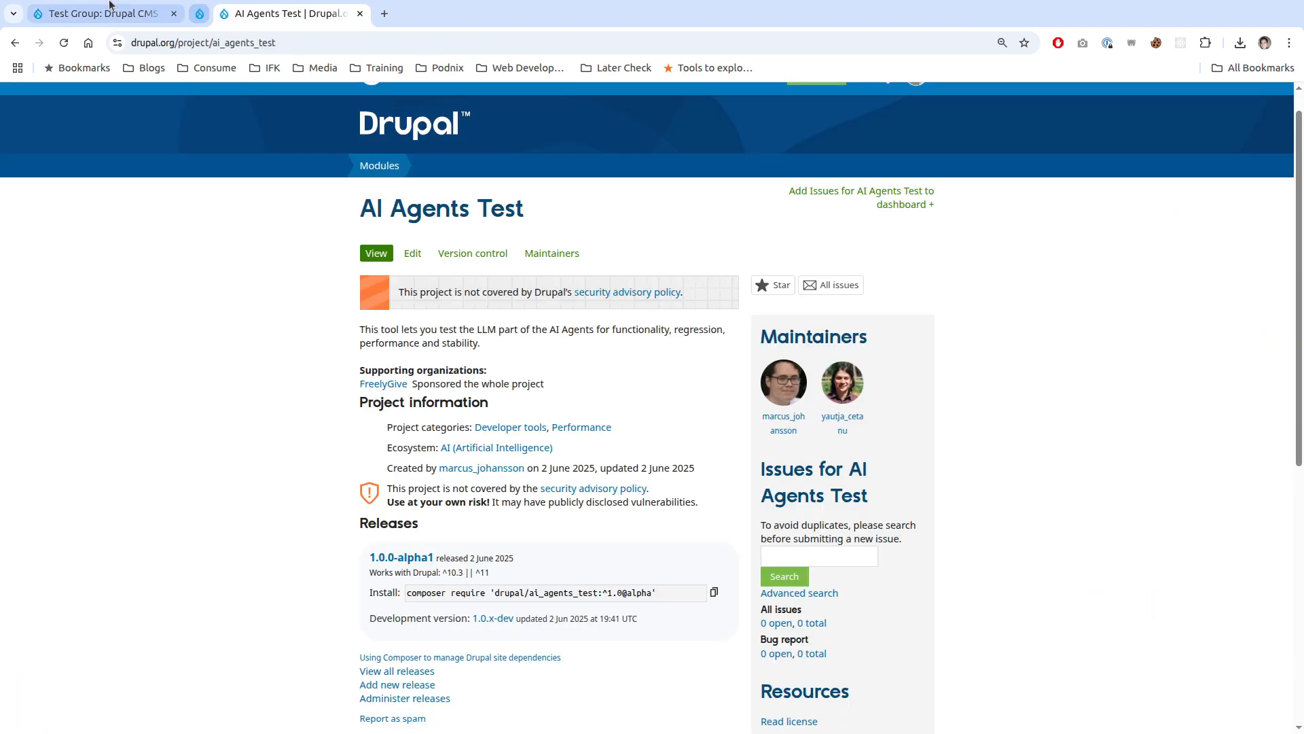
# Step: Return to the running Mixed Bag group, open the AI Agents Tests list separately, and open "Drupal CMS #1.7 - Ask what fields exists that are custom" for editing
pyautogui.click(109, 3)
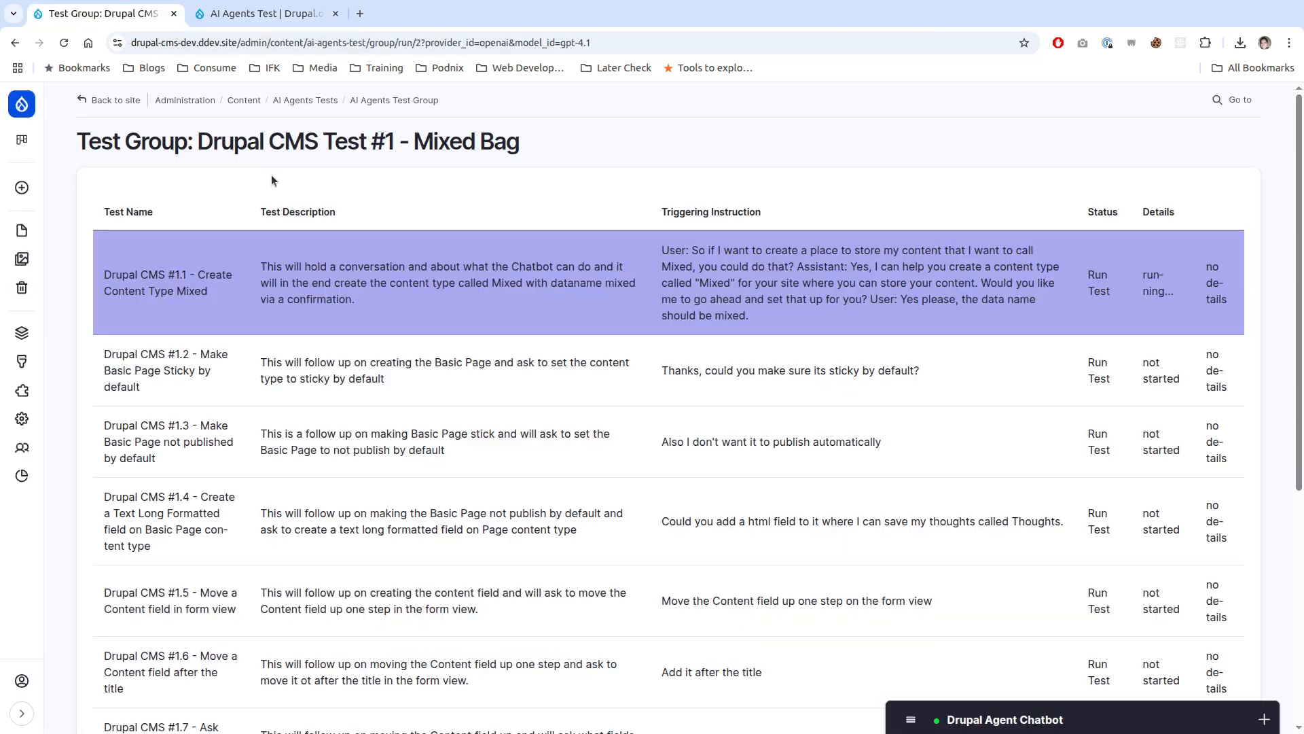
pyautogui.click(305, 100)
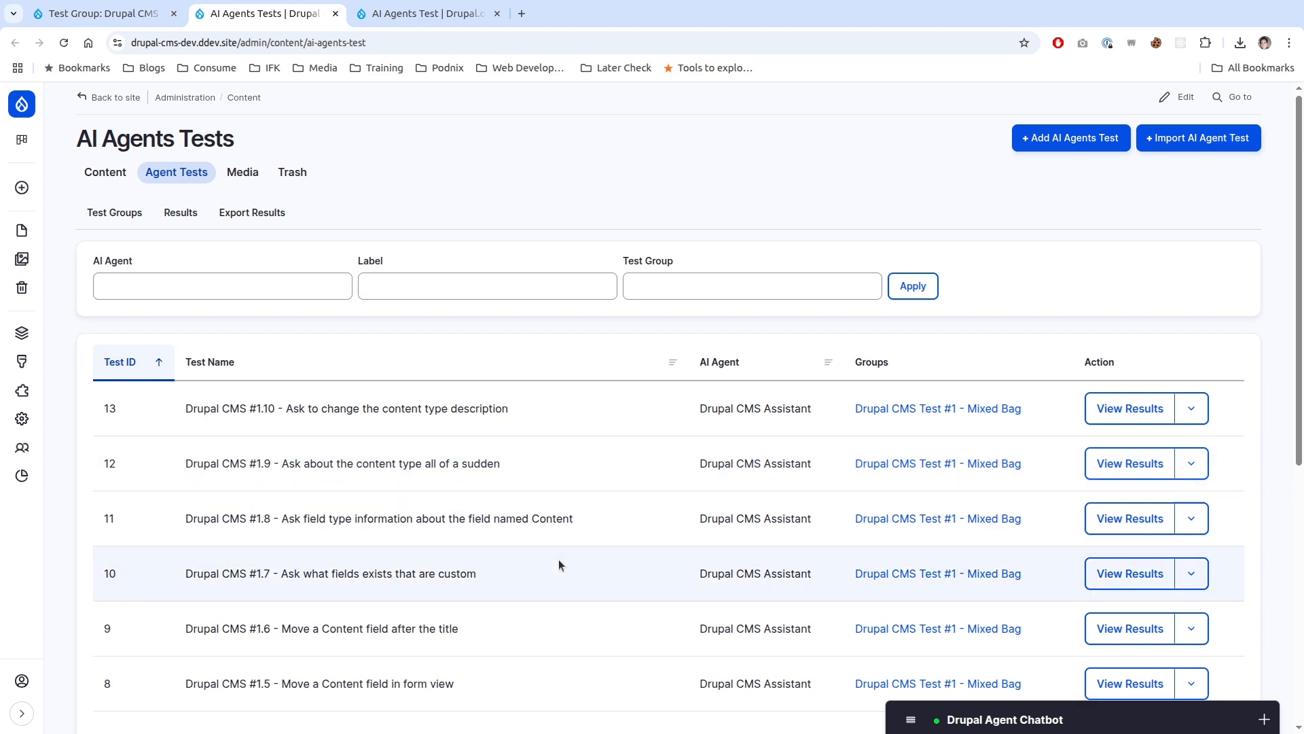
pyautogui.scroll(-2, 559, 561)
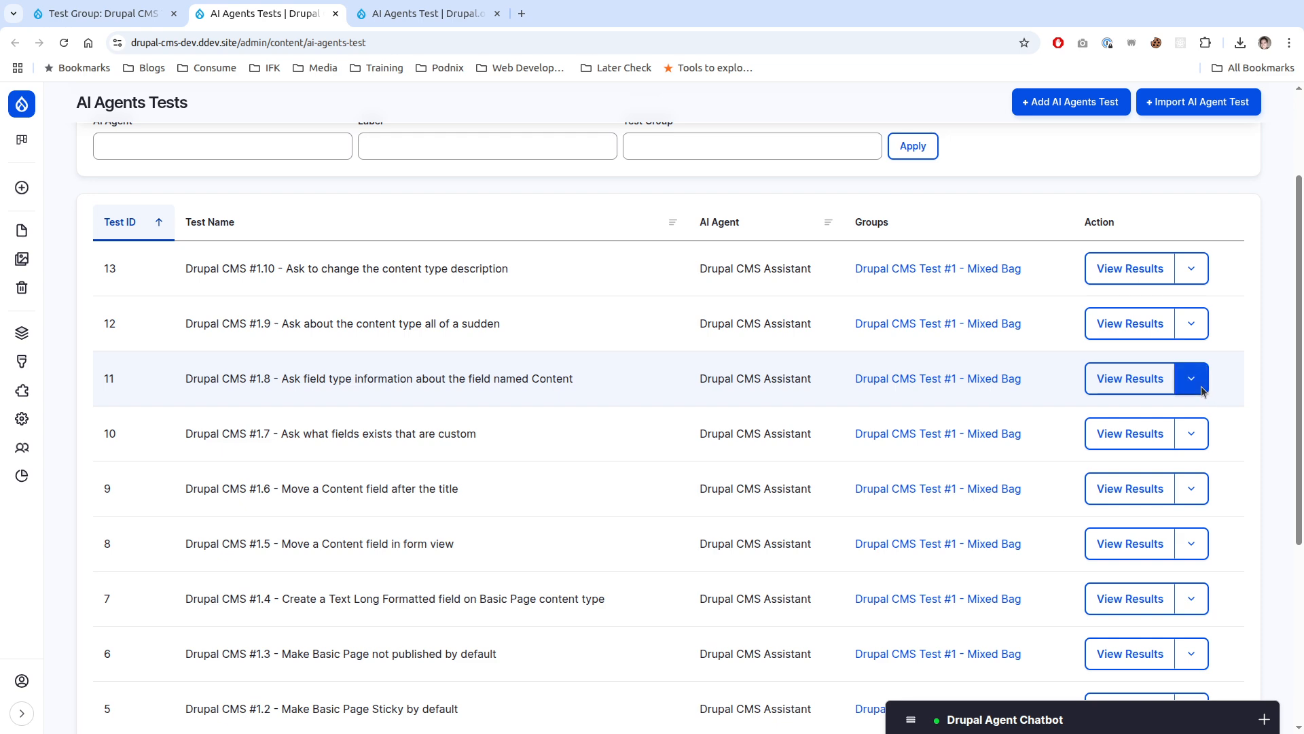
pyautogui.click(1199, 431)
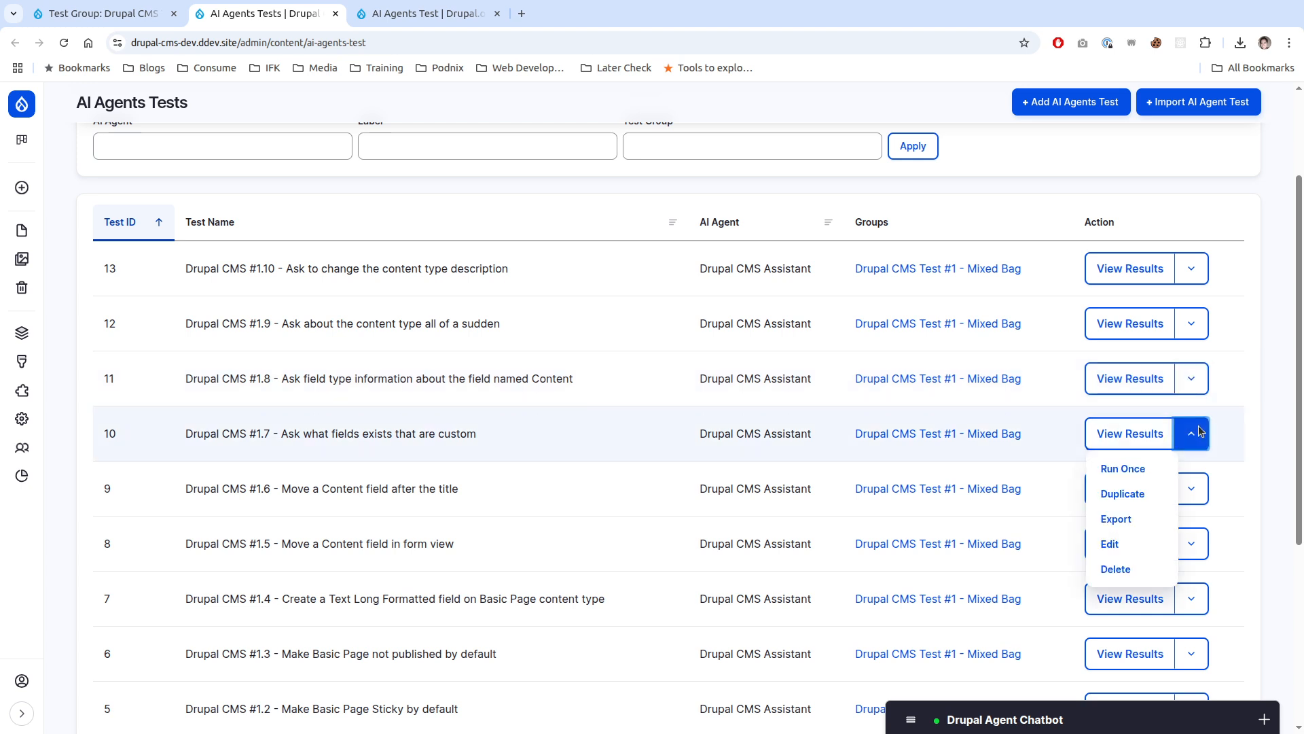
pyautogui.click(347, 435)
pyautogui.moveTo(348, 435); pyautogui.dragTo(401, 435)
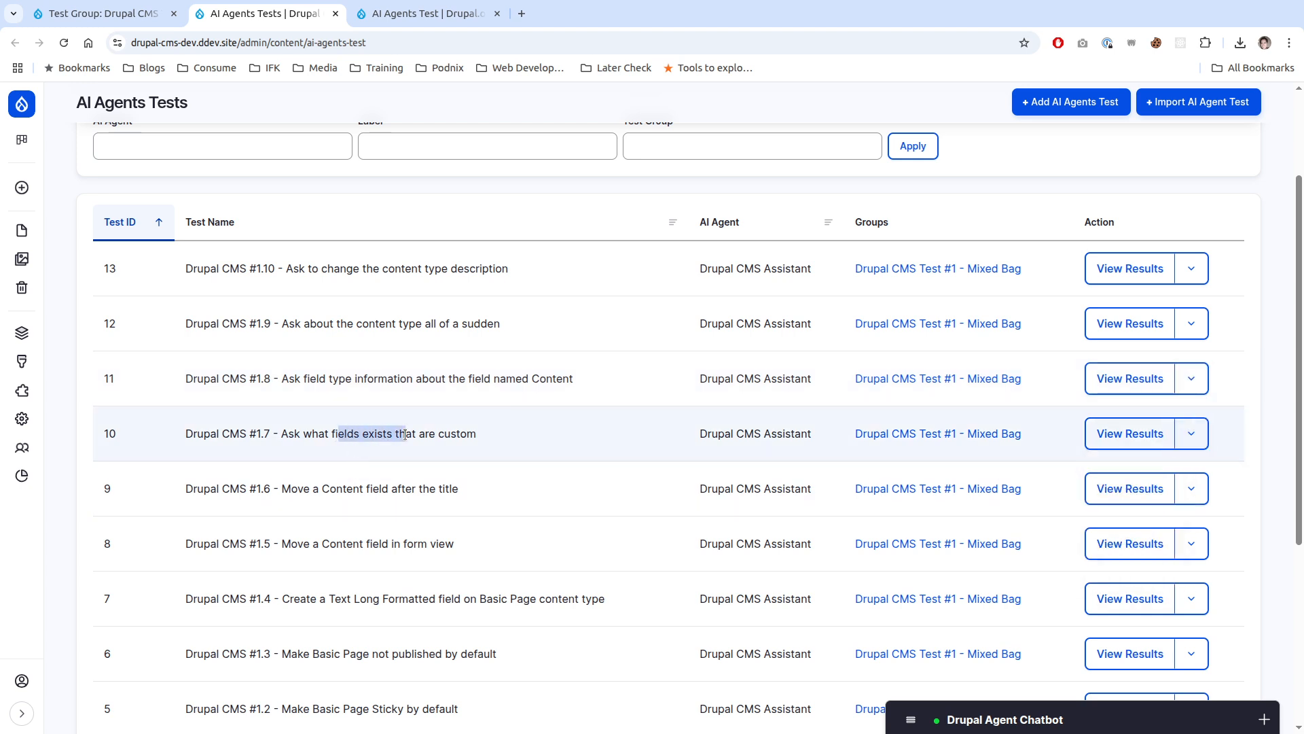
pyautogui.click(1191, 433)
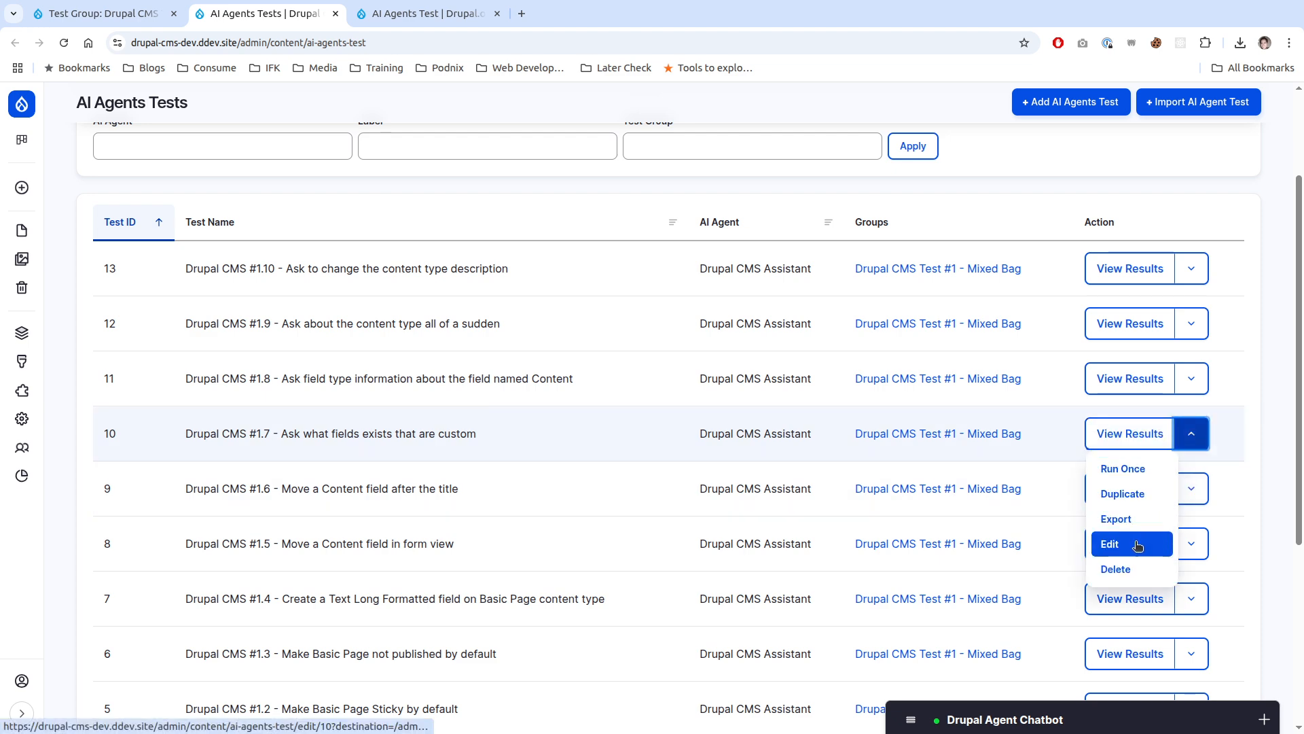
pyautogui.click(1147, 543)
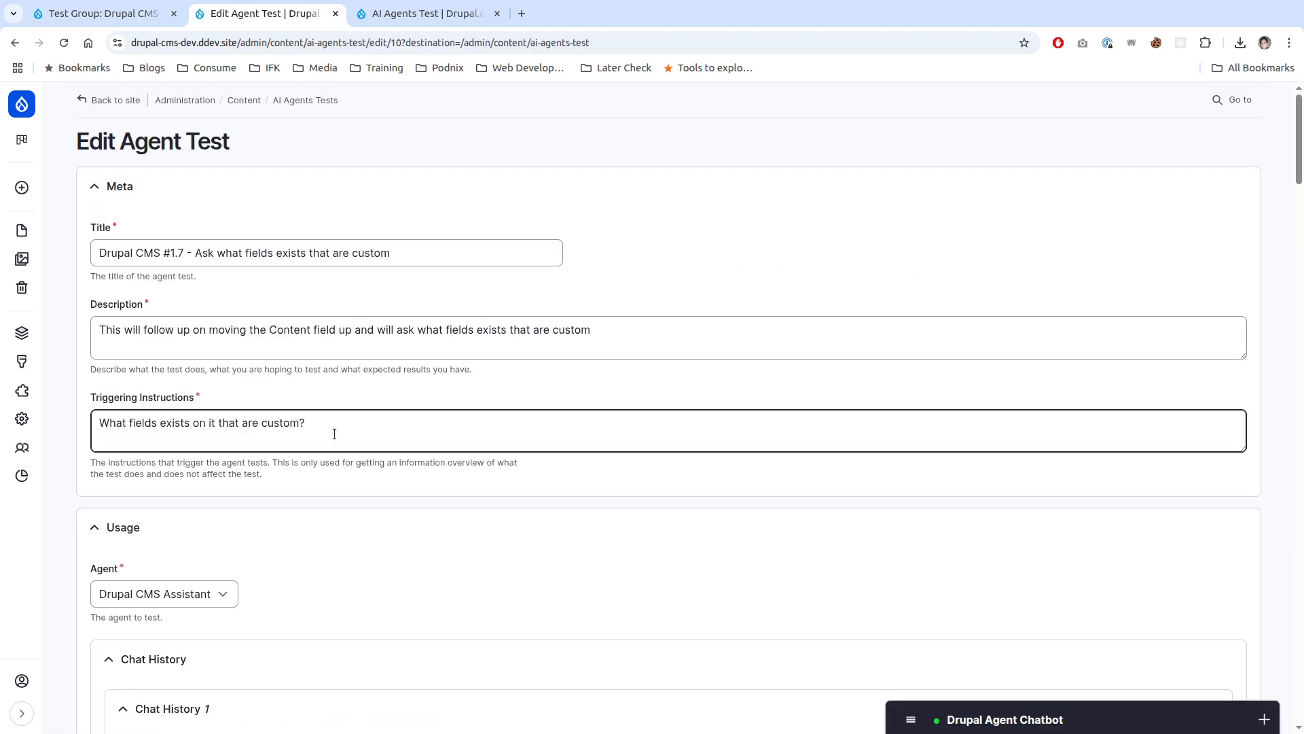
# Step: Look through the test's triggering instructions, selected agent and the Assistant and User messages in Chat History 1 to 8
pyautogui.scroll(-3, 204, 428)
pyautogui.scroll(1, 79, 423)
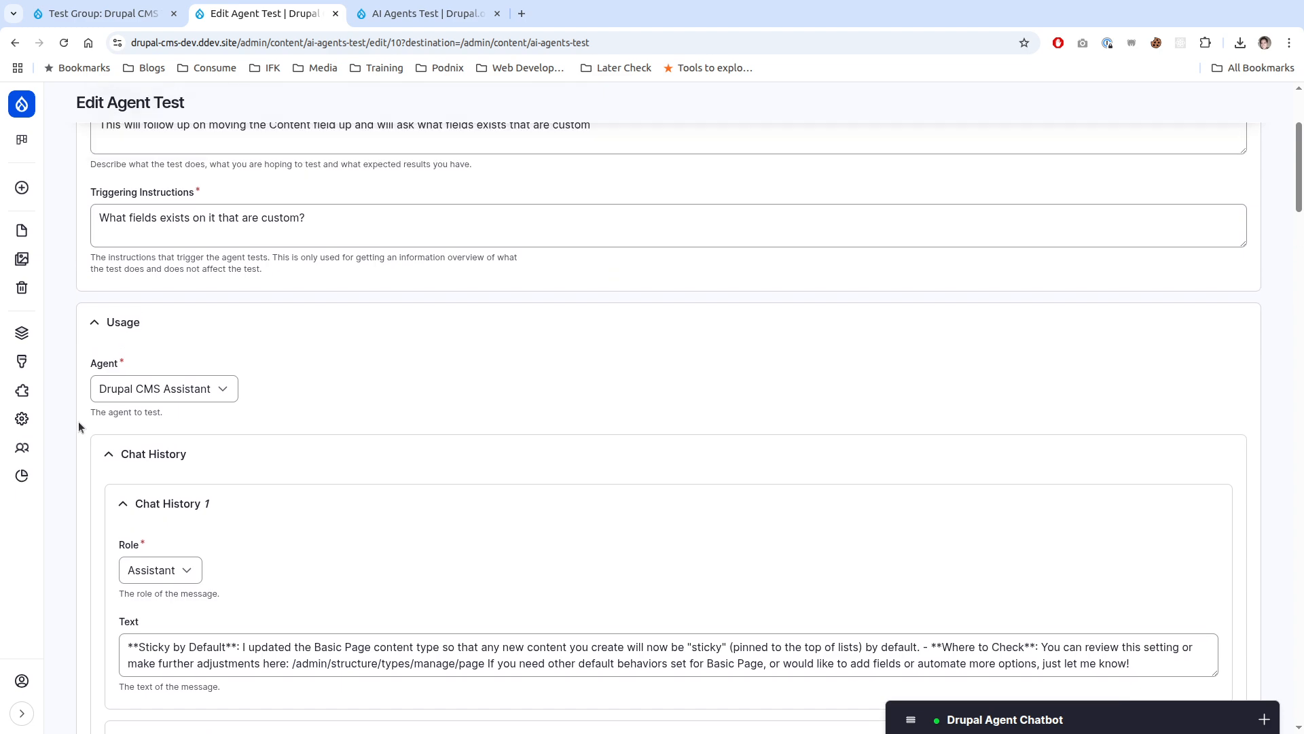
pyautogui.scroll(-5, 80, 431)
pyautogui.scroll(3, 81, 437)
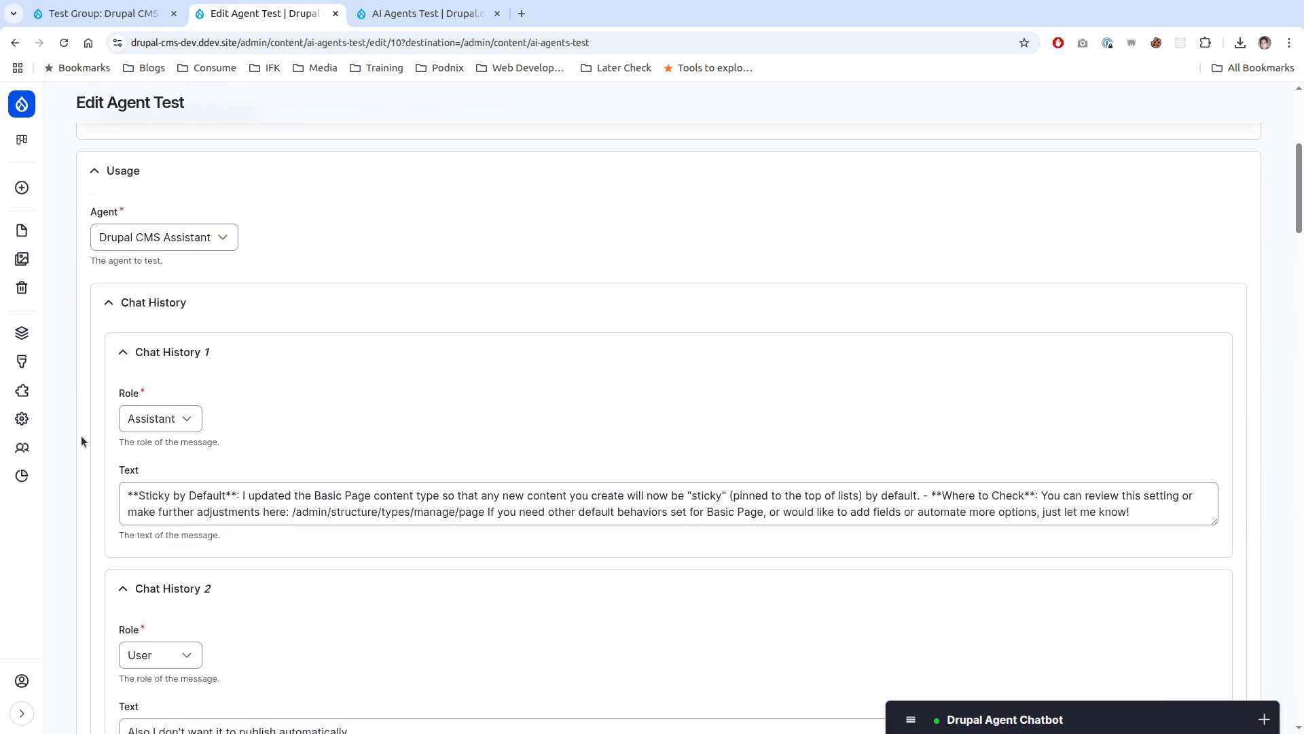
pyautogui.scroll(-2, 80, 435)
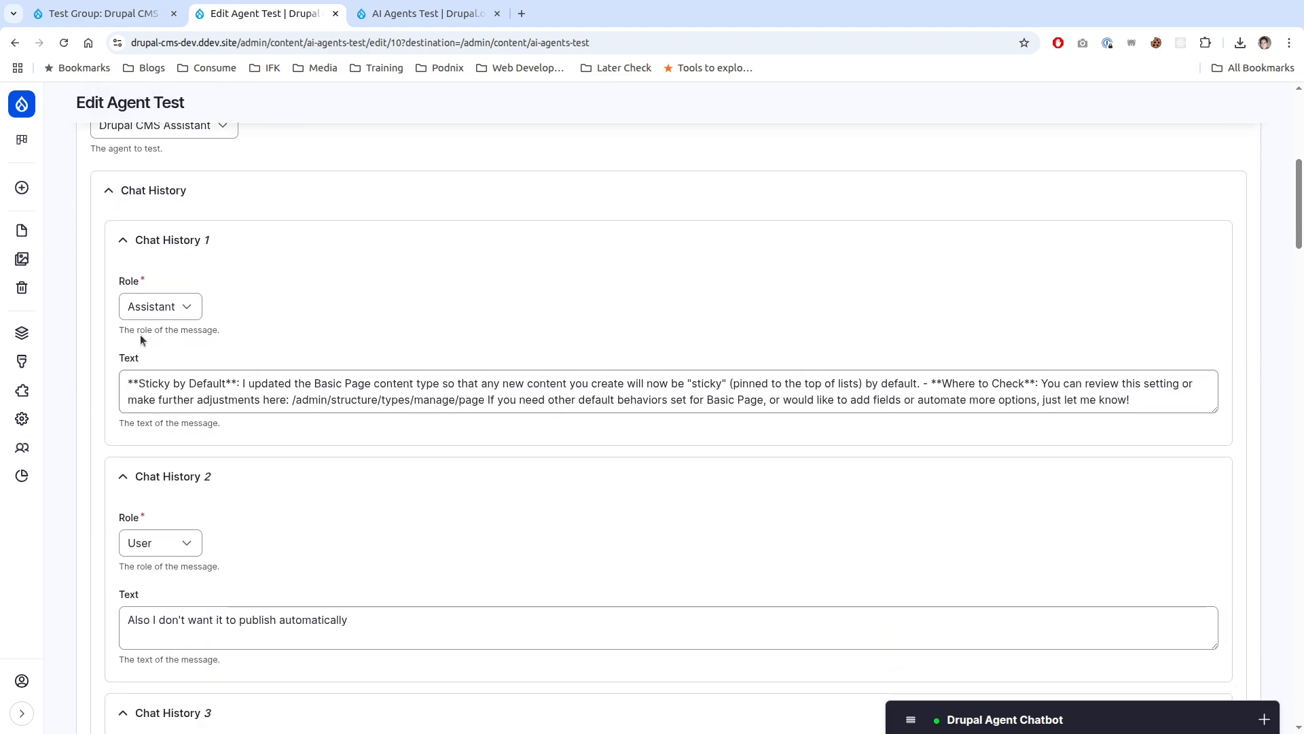
pyautogui.scroll(-1, 122, 369)
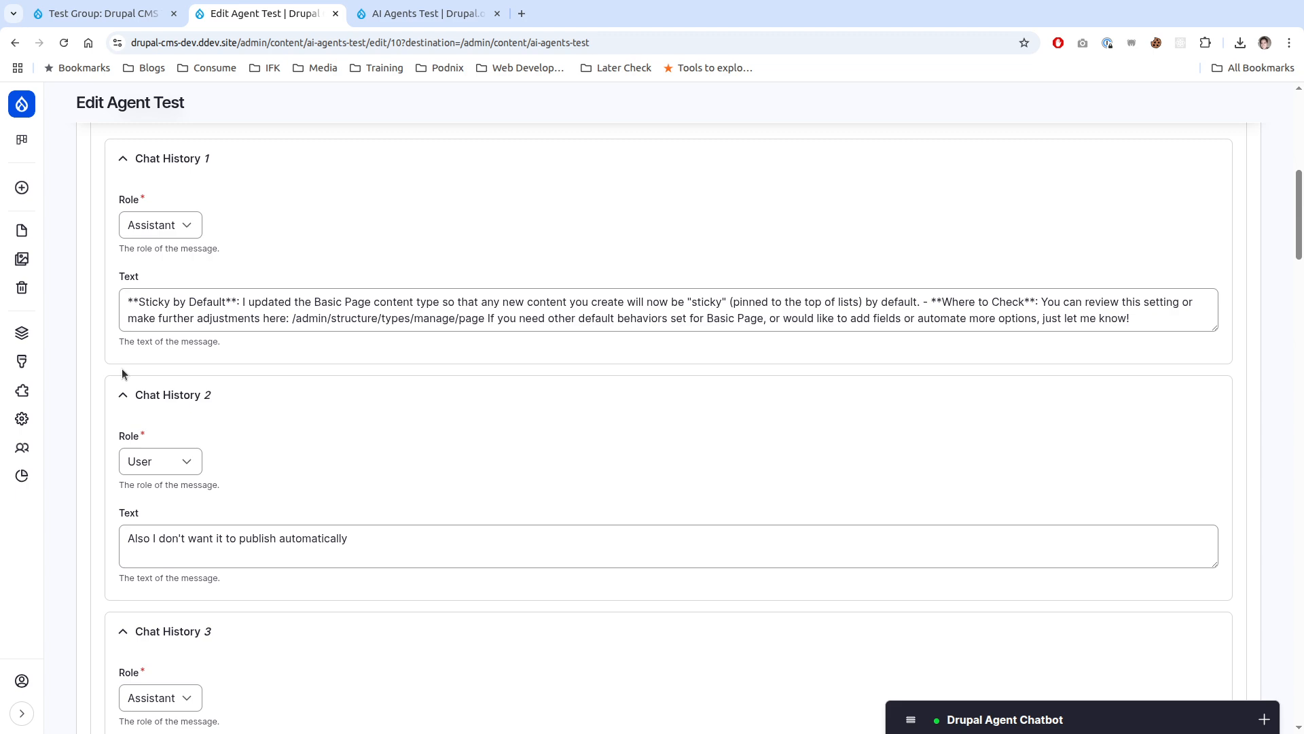
pyautogui.scroll(-4, 119, 374)
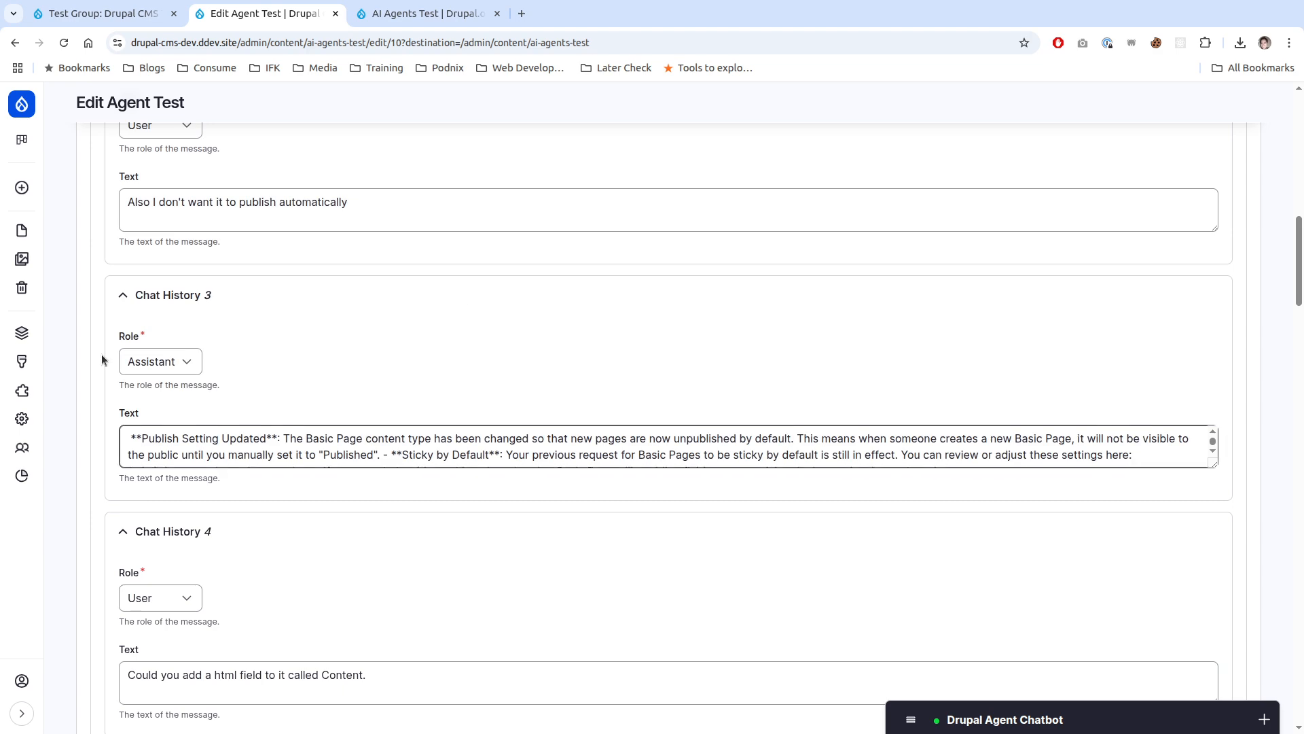
pyautogui.scroll(-15, 347, 345)
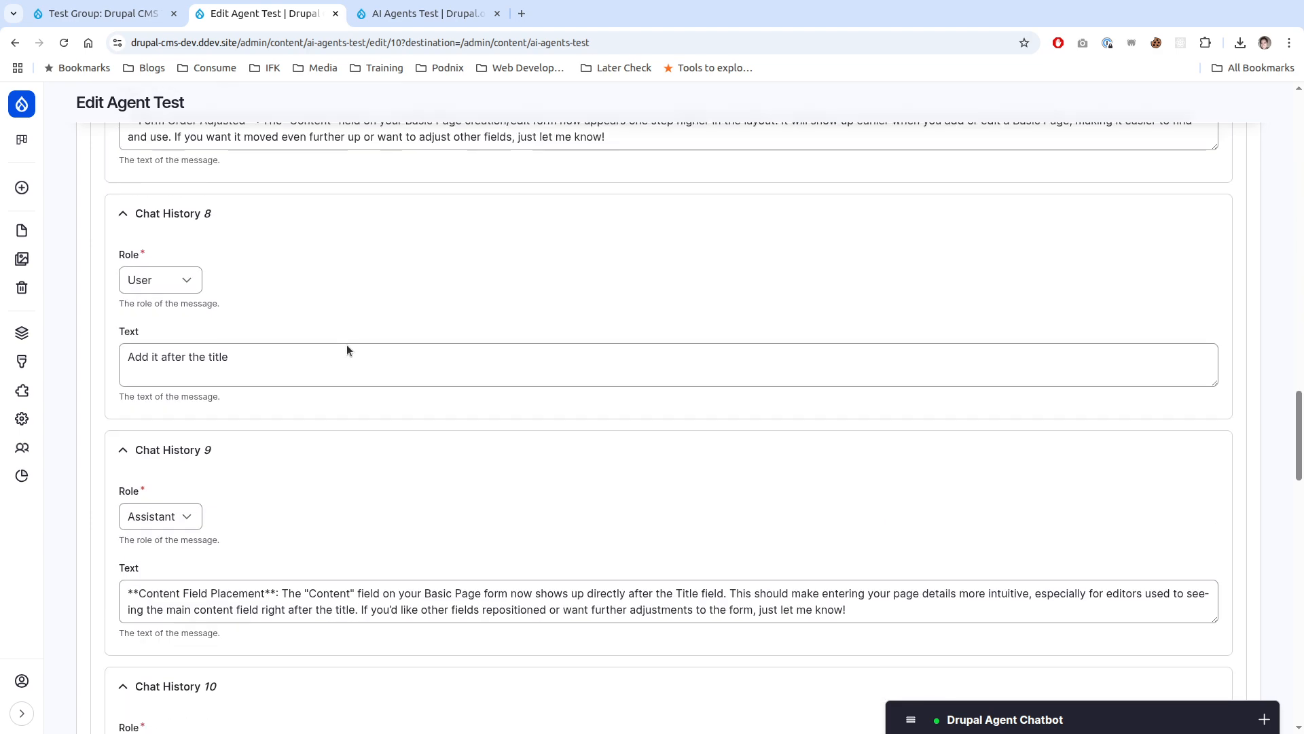
# Step: Examine the last two chat messages, comparing the custom fields question in Chat History 10 with the Basic Page reference in Chat History 9
pyautogui.scroll(-5, 347, 344)
pyautogui.click(142, 460)
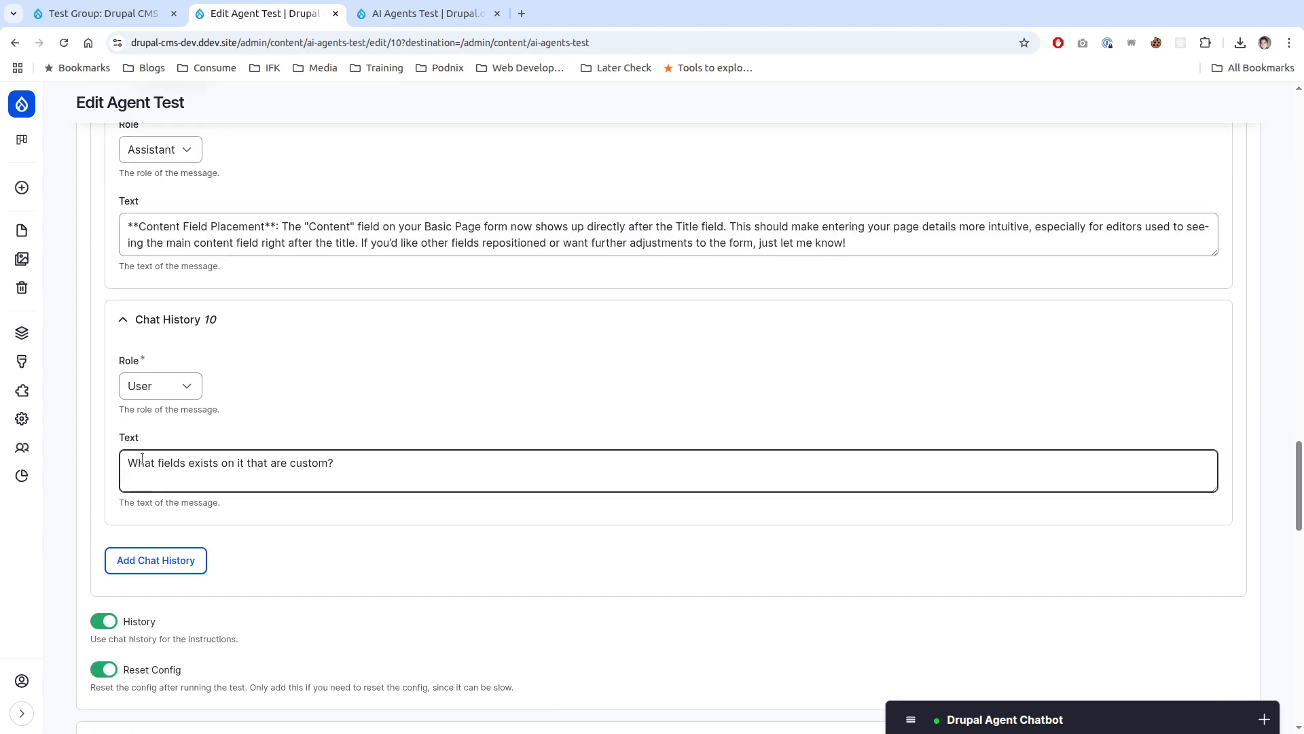
pyautogui.moveTo(142, 461); pyautogui.dragTo(219, 464)
pyautogui.click(335, 463)
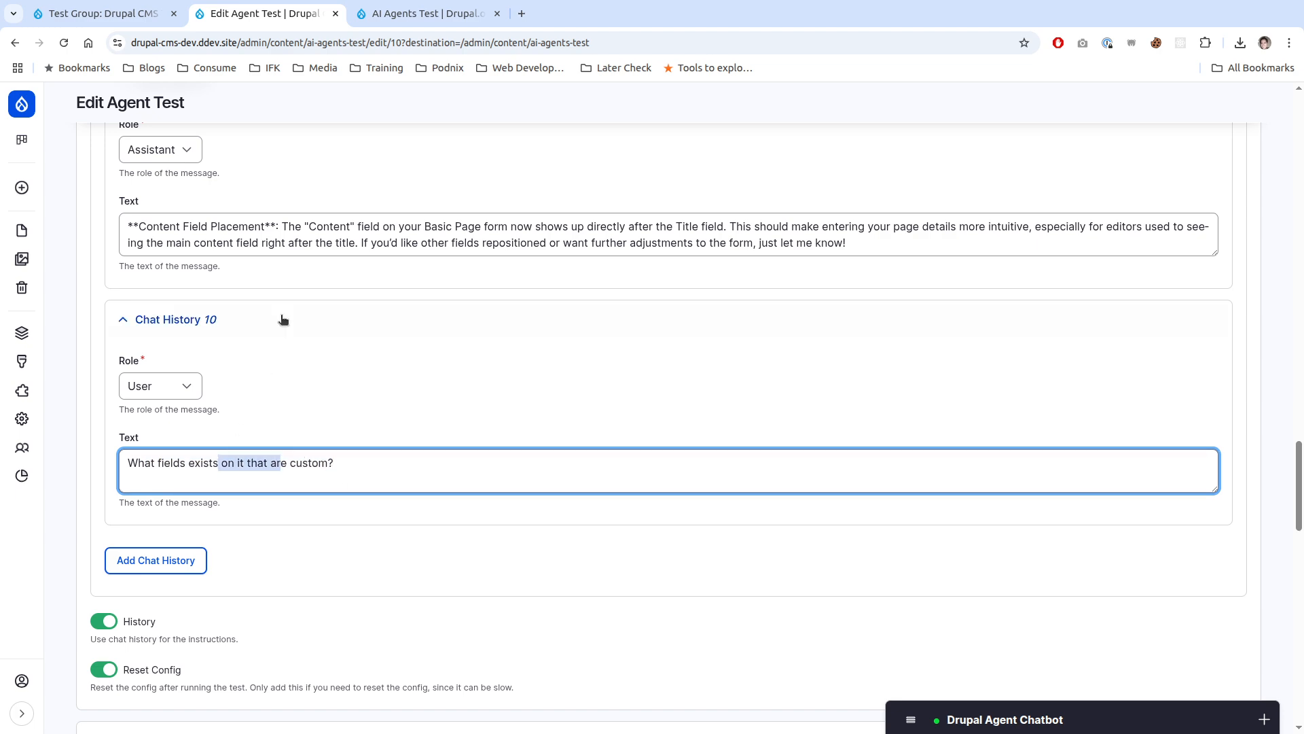
pyautogui.click(295, 227)
pyautogui.moveTo(422, 227); pyautogui.dragTo(488, 227)
pyautogui.scroll(2, 453, 412)
pyautogui.scroll(-3, 405, 457)
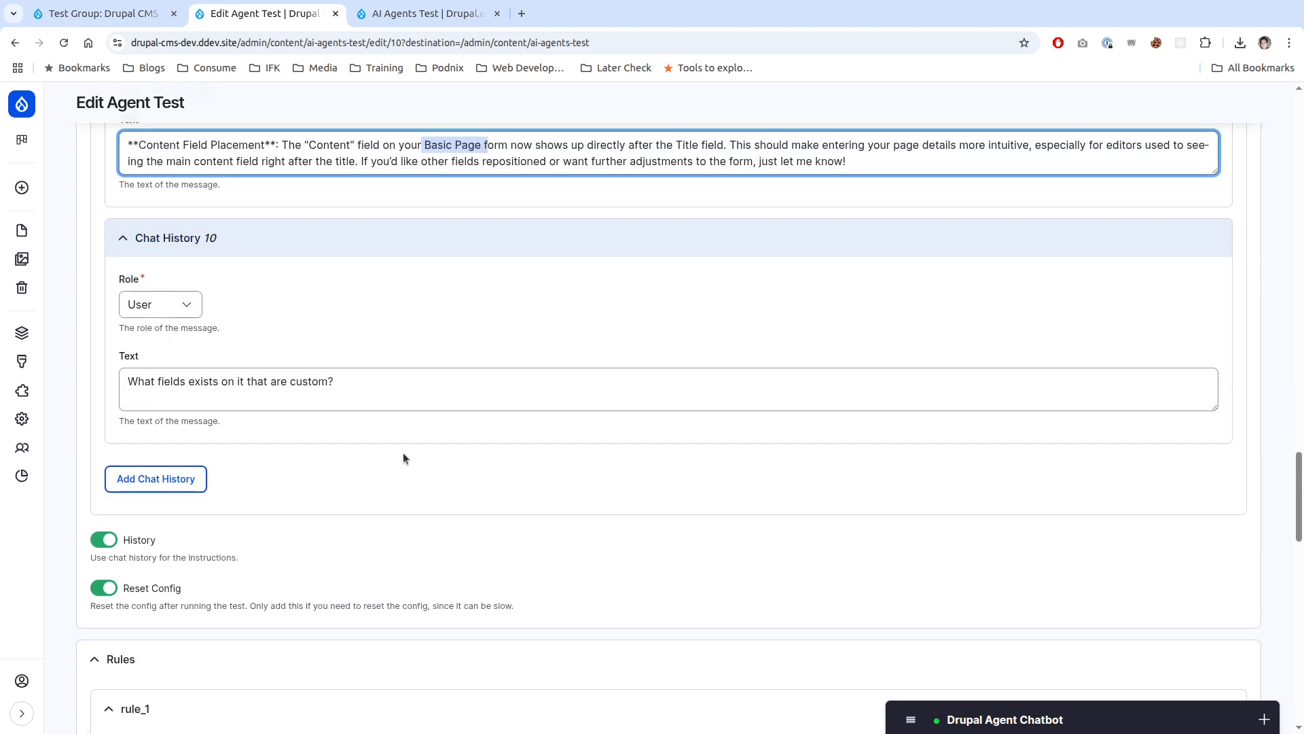
# Step: Examine the History and Reset Config options and the tool, label, run condition and order of rule_1
pyautogui.scroll(-3, 405, 408)
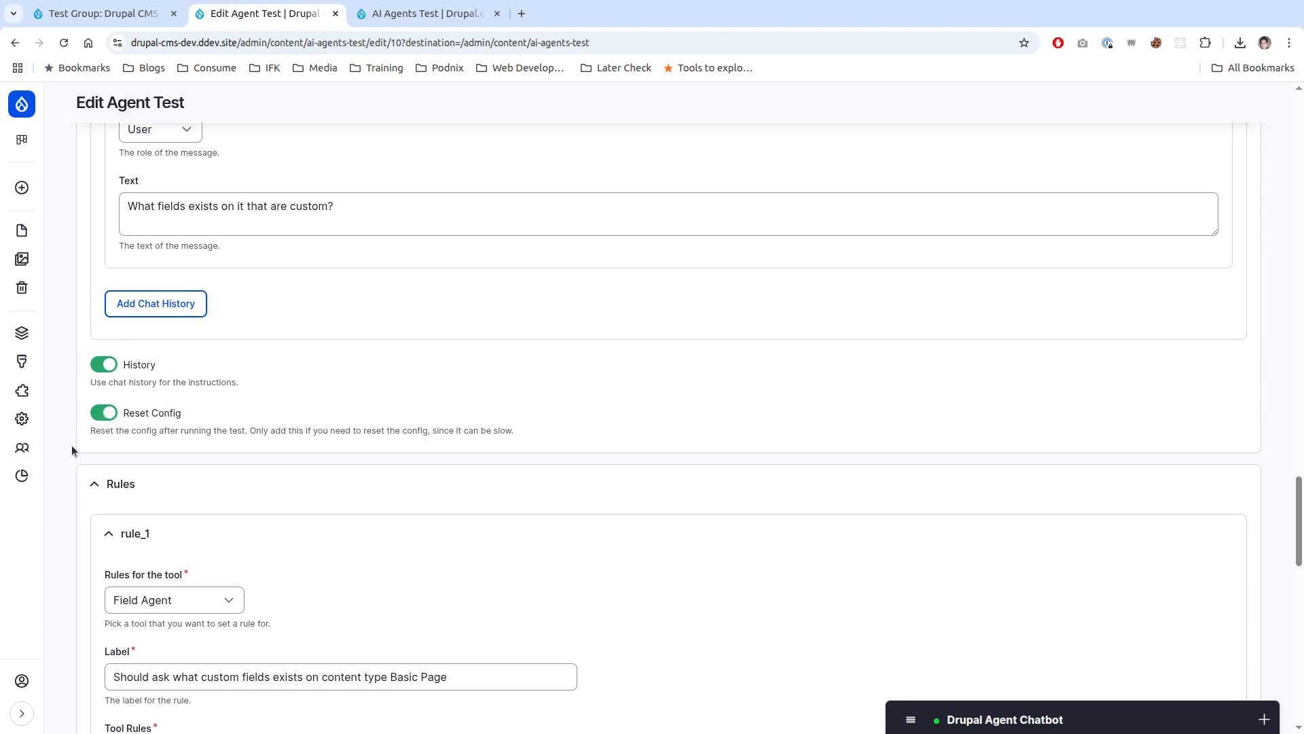
pyautogui.scroll(-3, 72, 446)
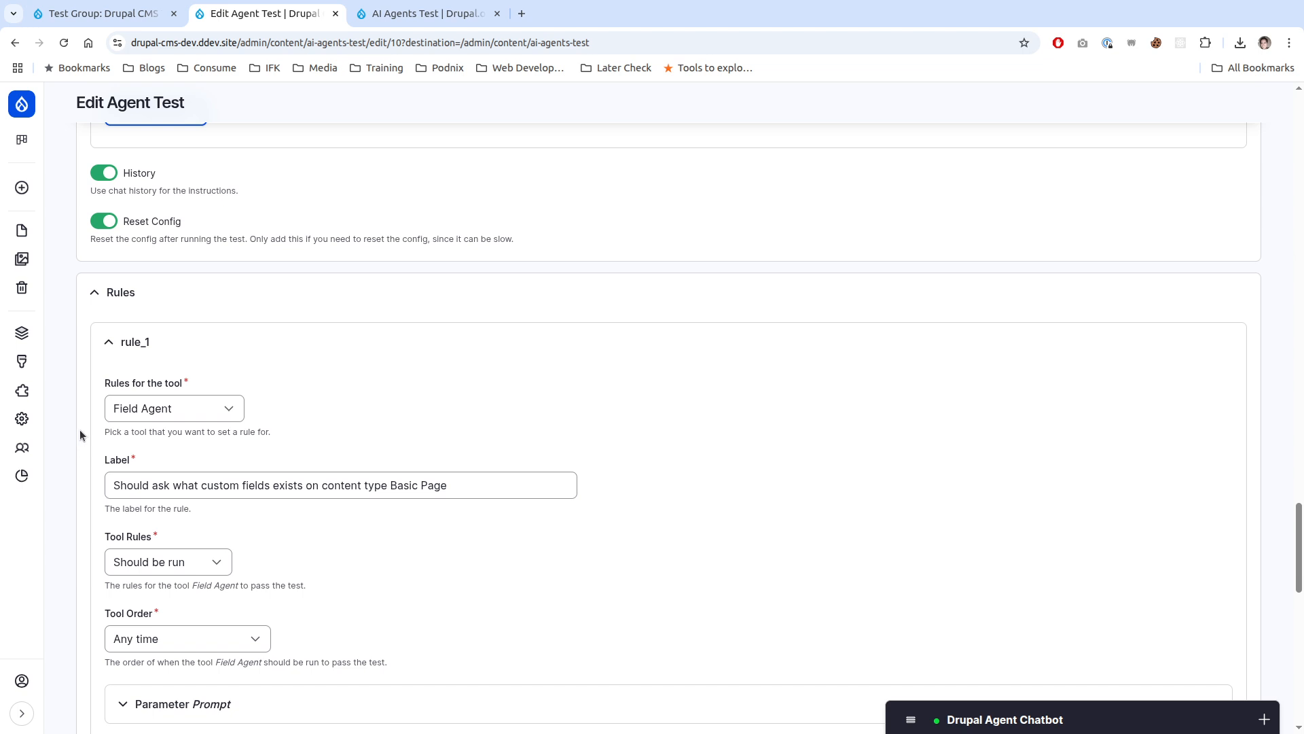
pyautogui.scroll(-3, 80, 436)
pyautogui.scroll(1, 80, 436)
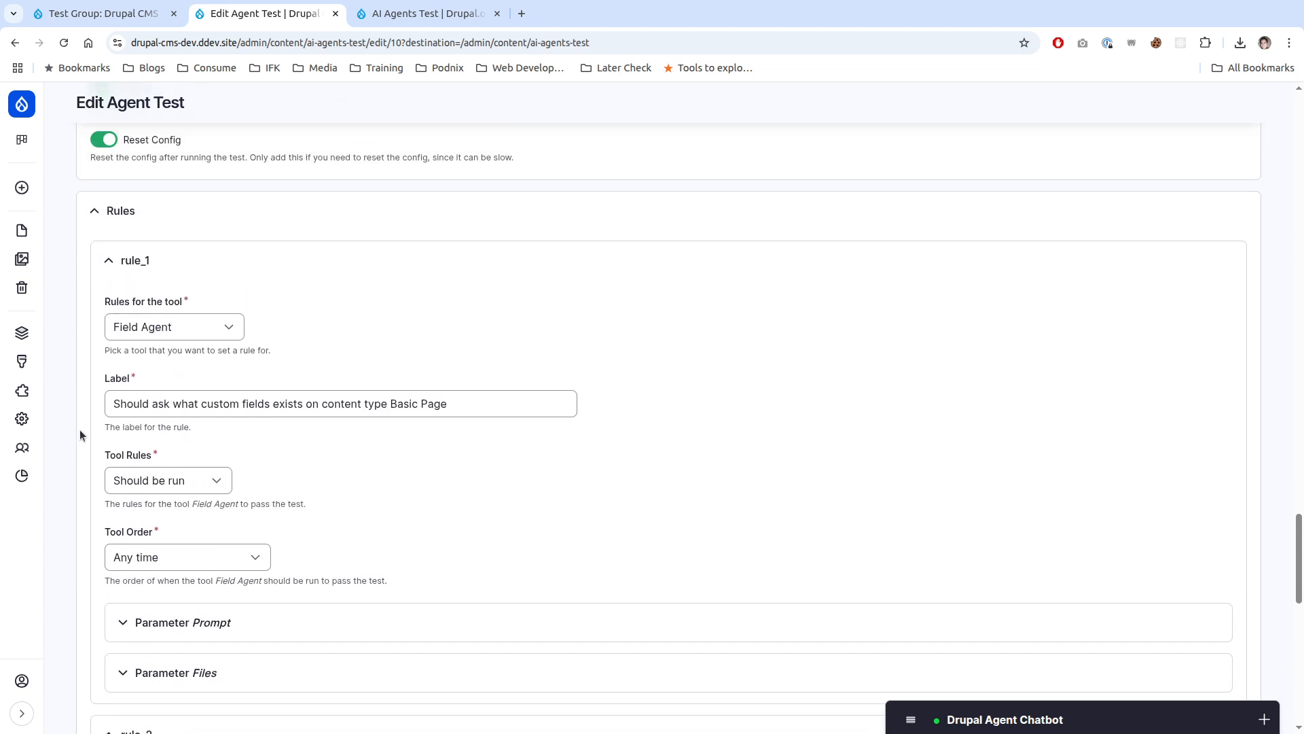
pyautogui.scroll(-1, 84, 423)
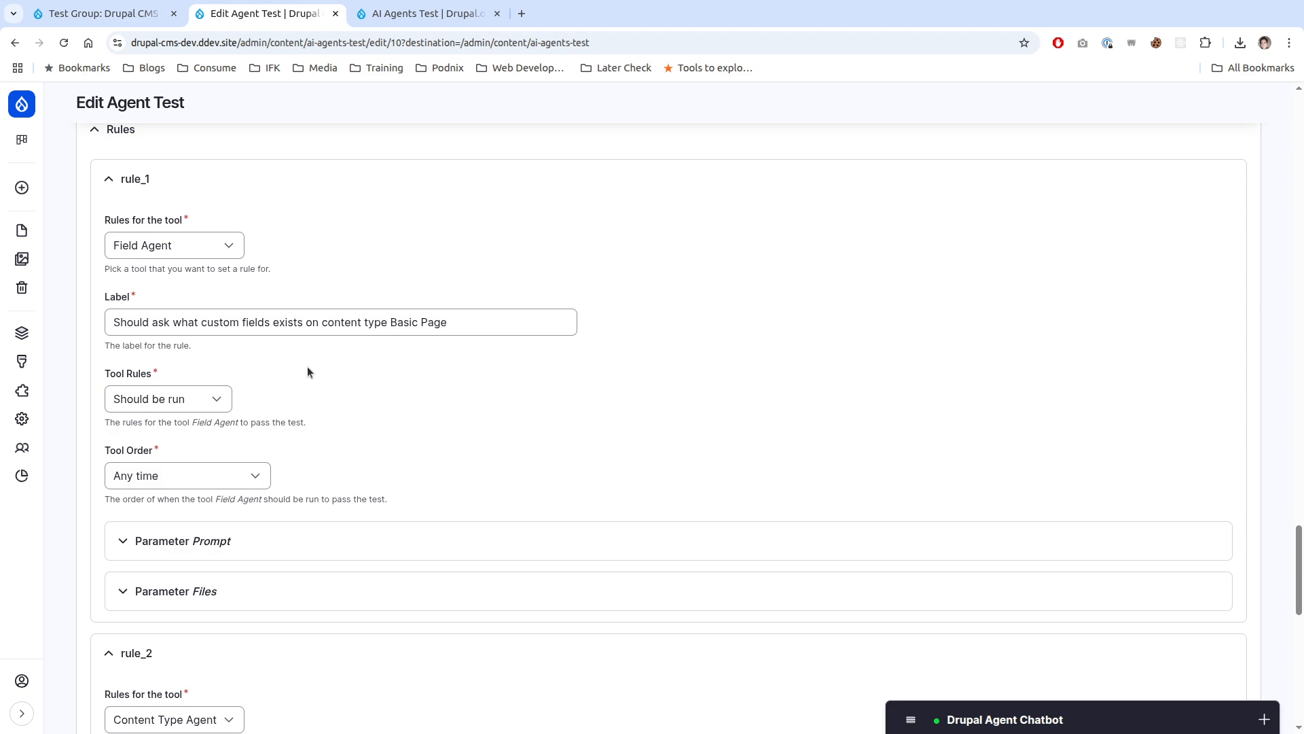
pyautogui.scroll(1, 307, 373)
pyautogui.scroll(-1, 307, 372)
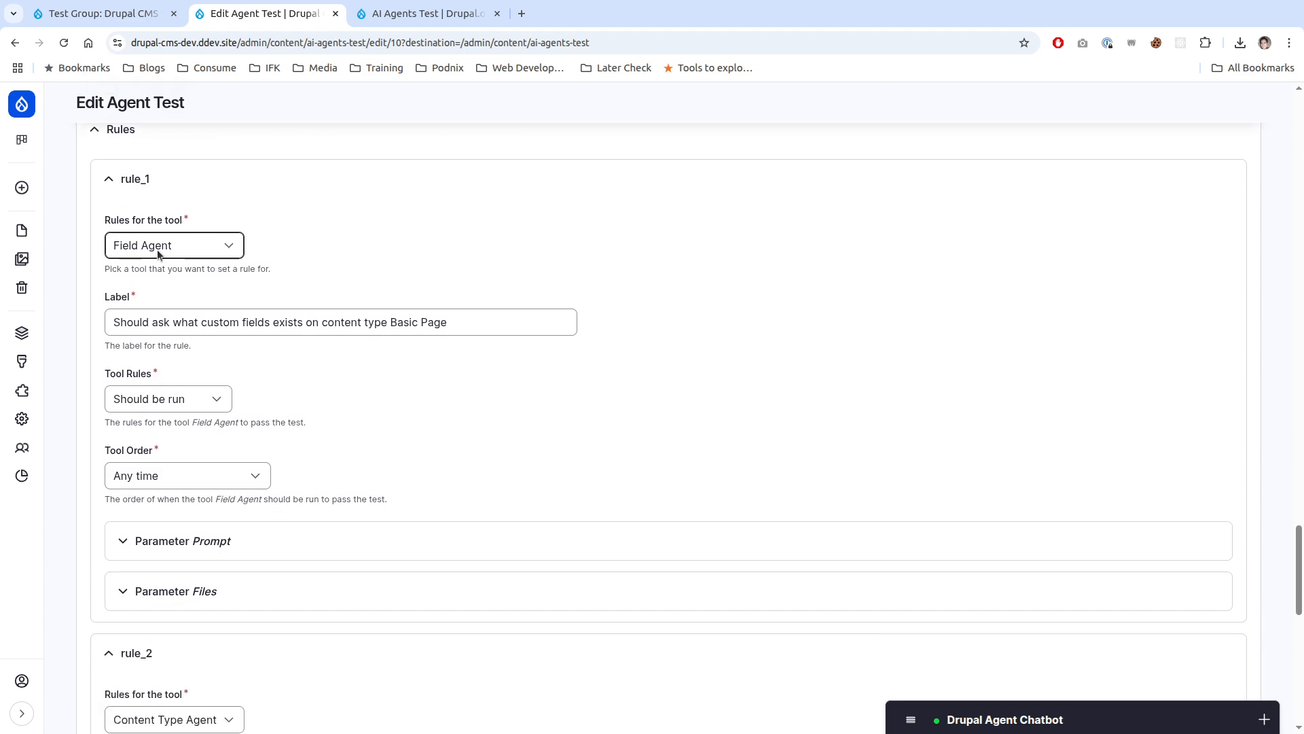
pyautogui.click(316, 332)
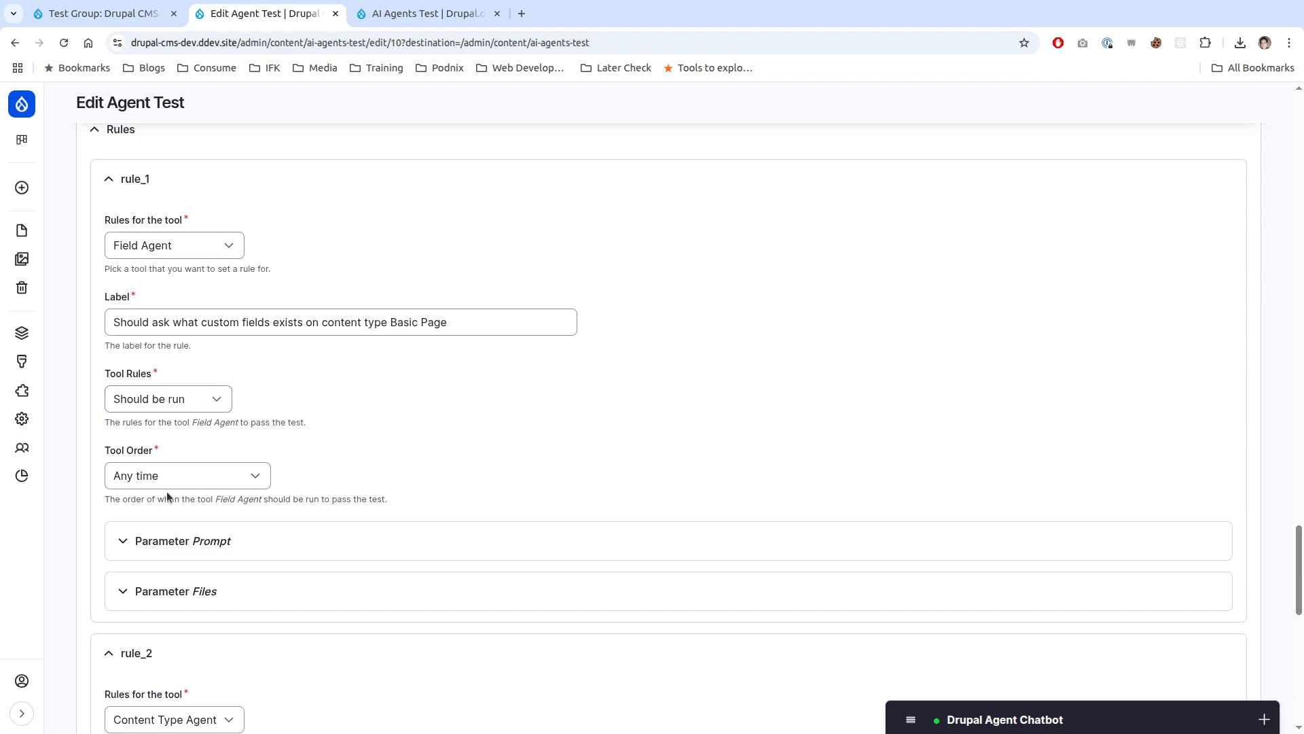
# Step: Expand the Prompt parameter of rule_1, review the available rule types and keep "Is verified by LLM"
pyautogui.click(191, 541)
pyautogui.scroll(-2, 147, 469)
pyautogui.click(146, 467)
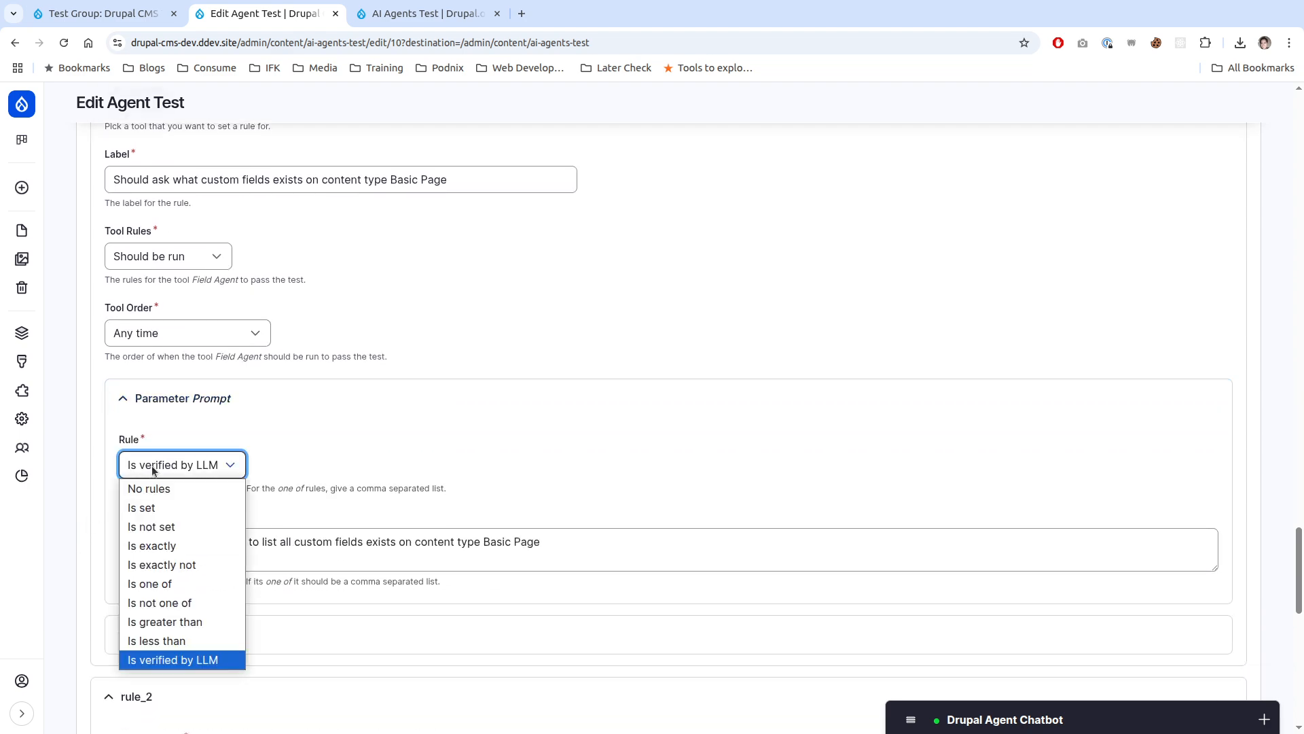
pyautogui.click(187, 660)
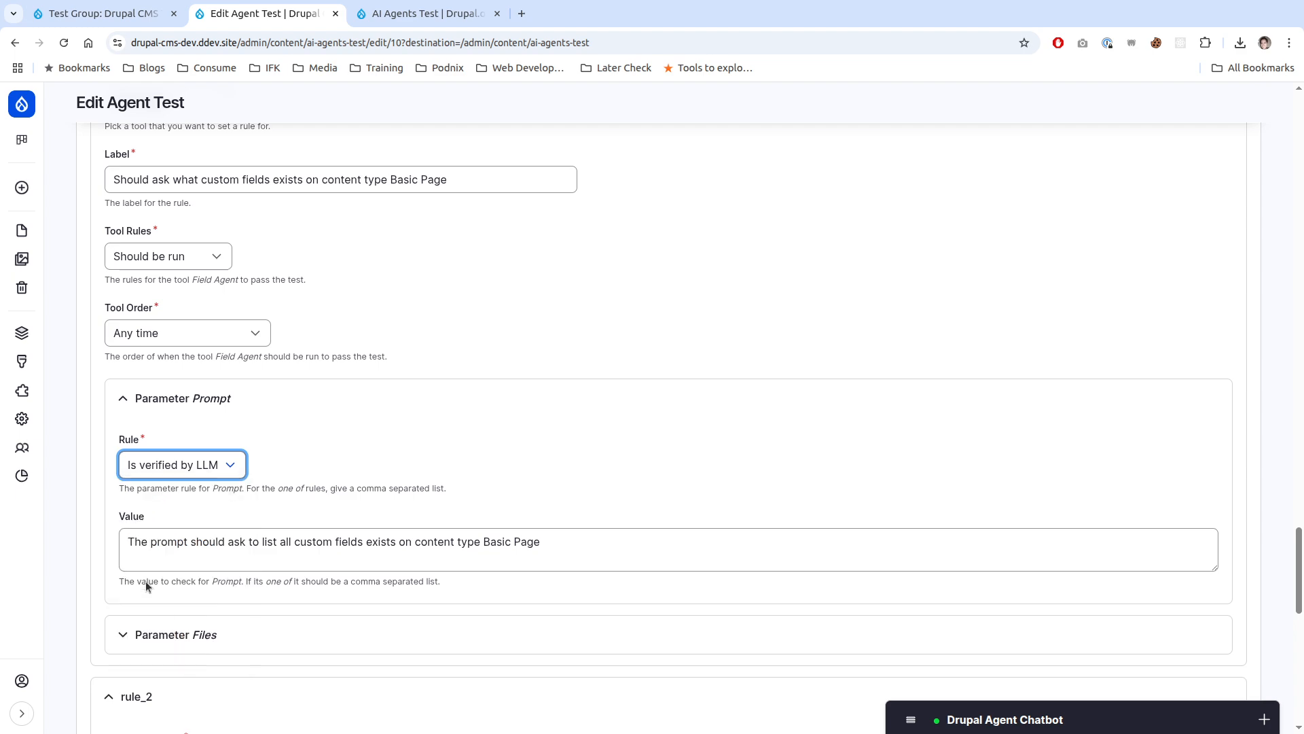
# Step: Insert "that" before "exists" in rule_1's Prompt value: "The prompt should ask to list all custom fields that exists on content type Basic Page"
pyautogui.scroll(-12, 102, 527)
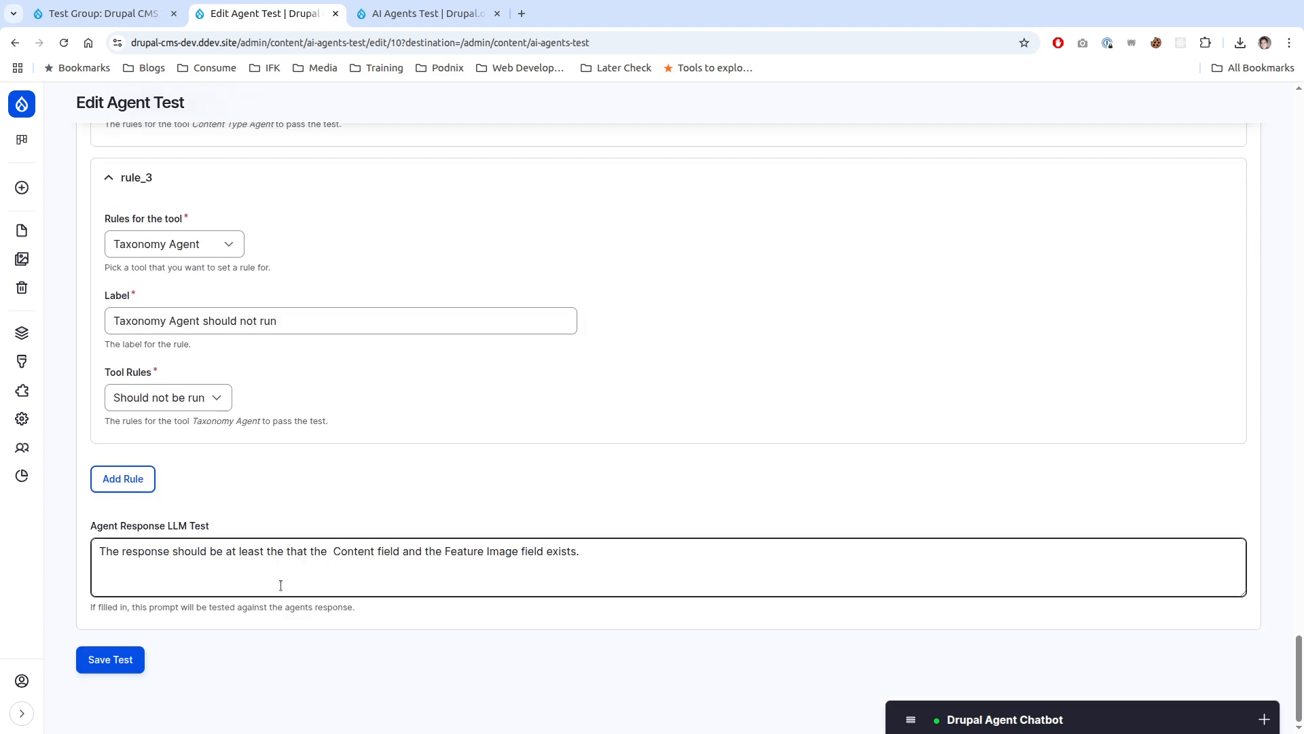
pyautogui.scroll(10, 281, 585)
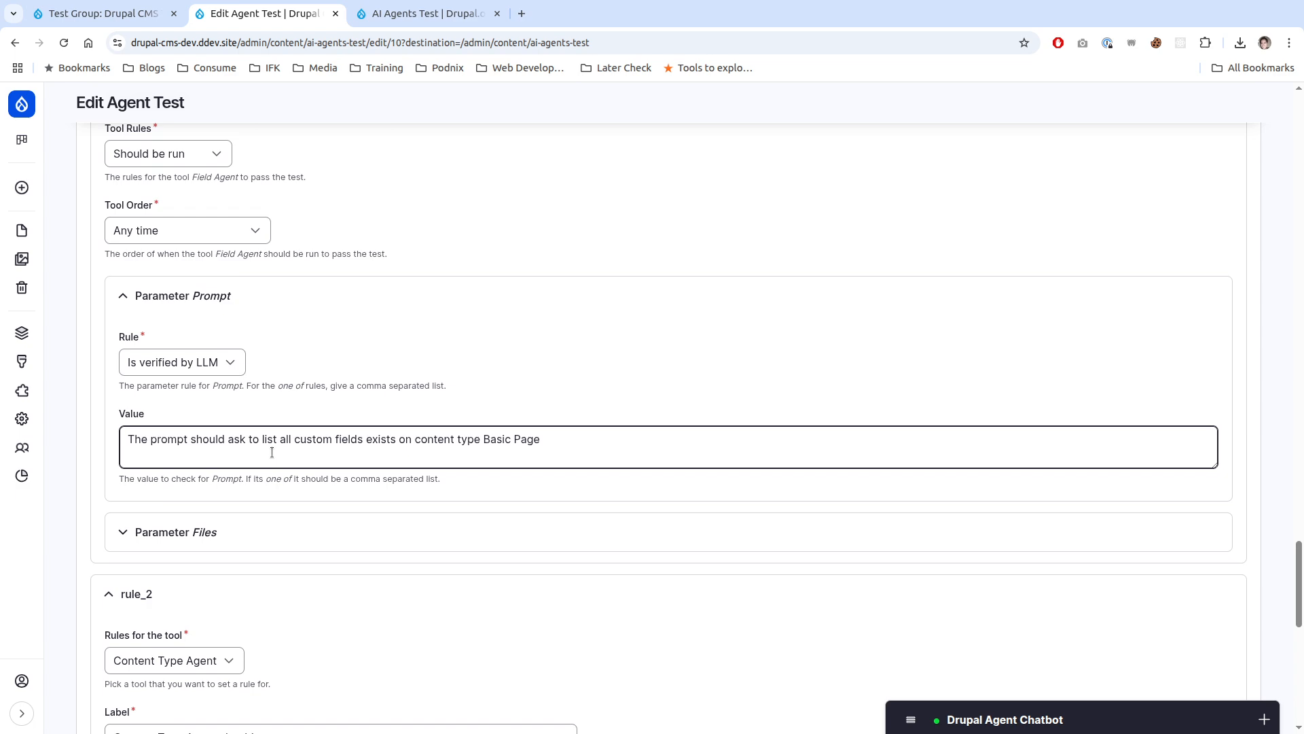
pyautogui.scroll(1, 271, 452)
pyautogui.click(238, 576)
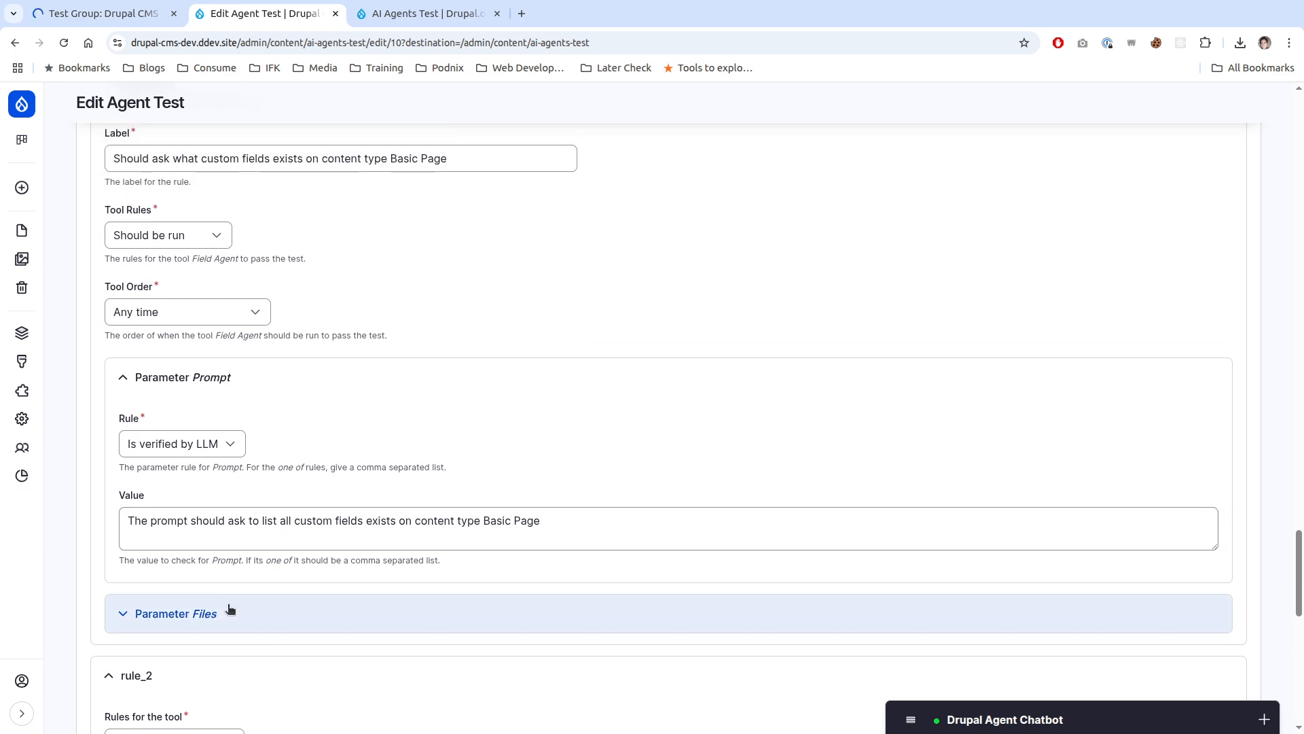
pyautogui.click(161, 536)
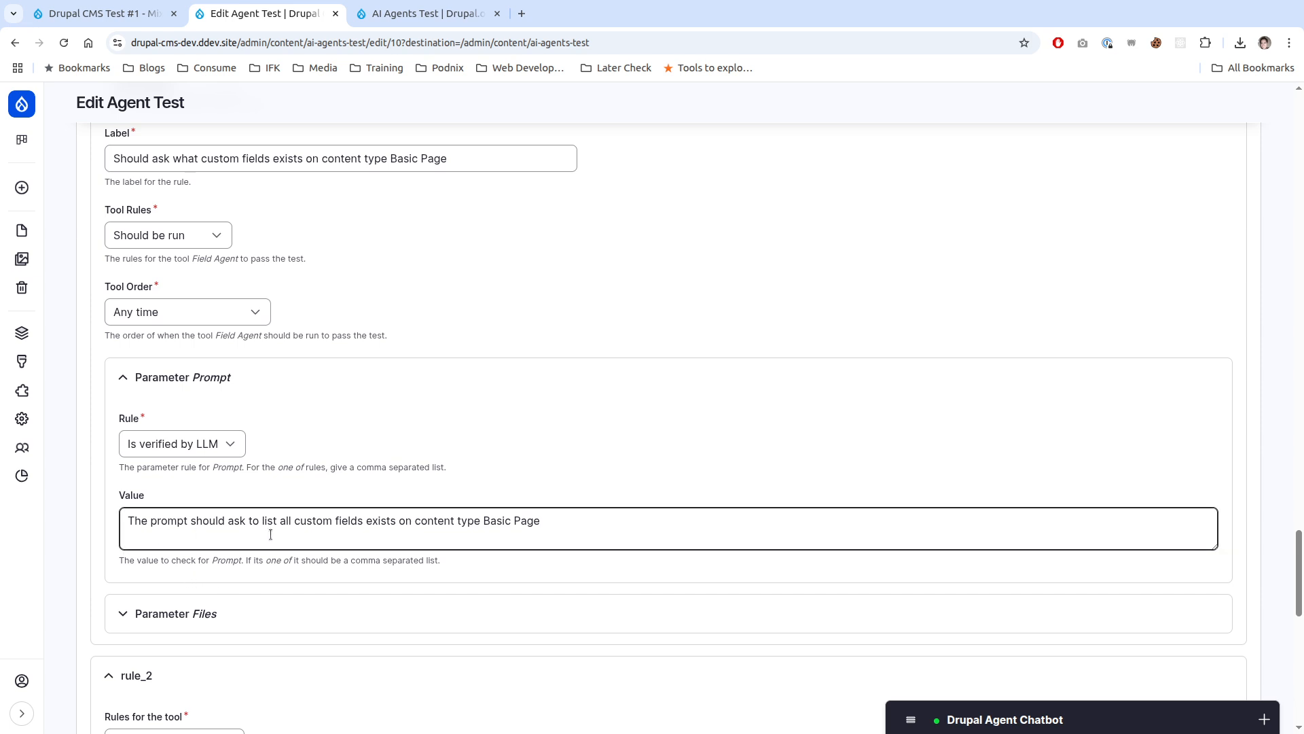
pyautogui.click(365, 520)
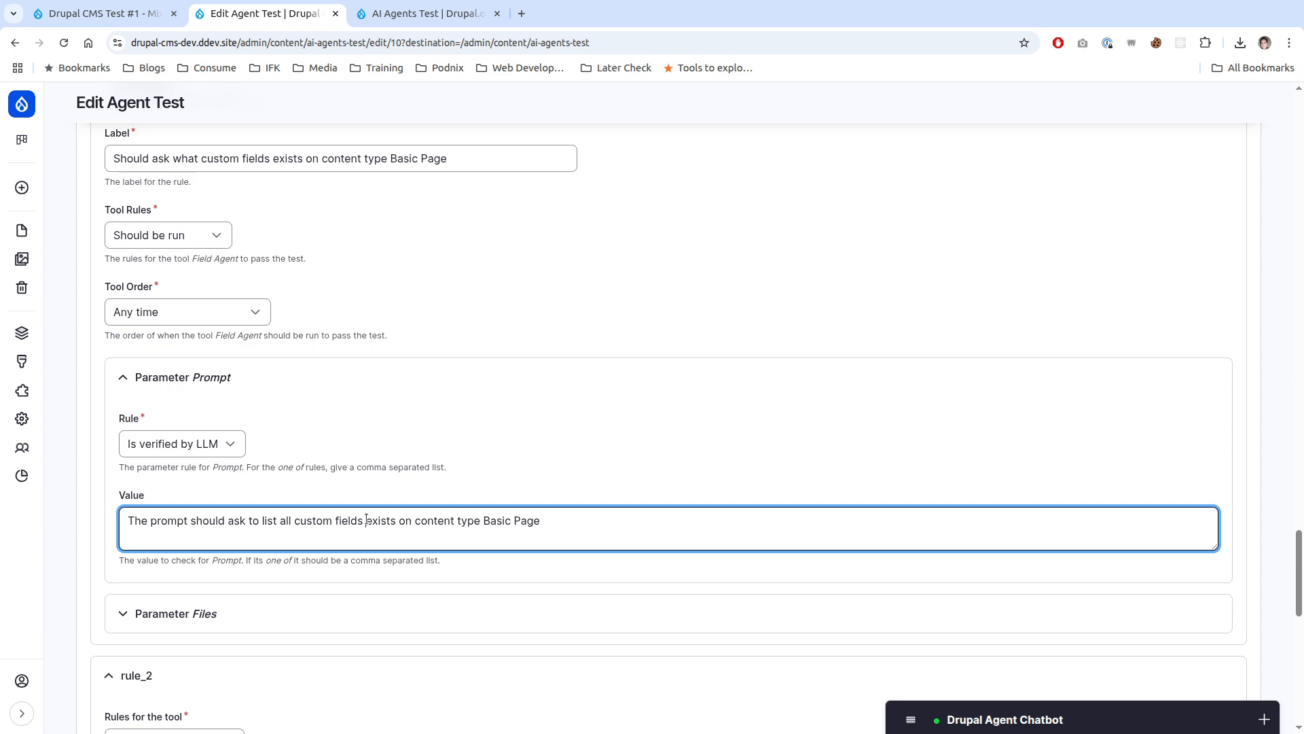
pyautogui.write('that')
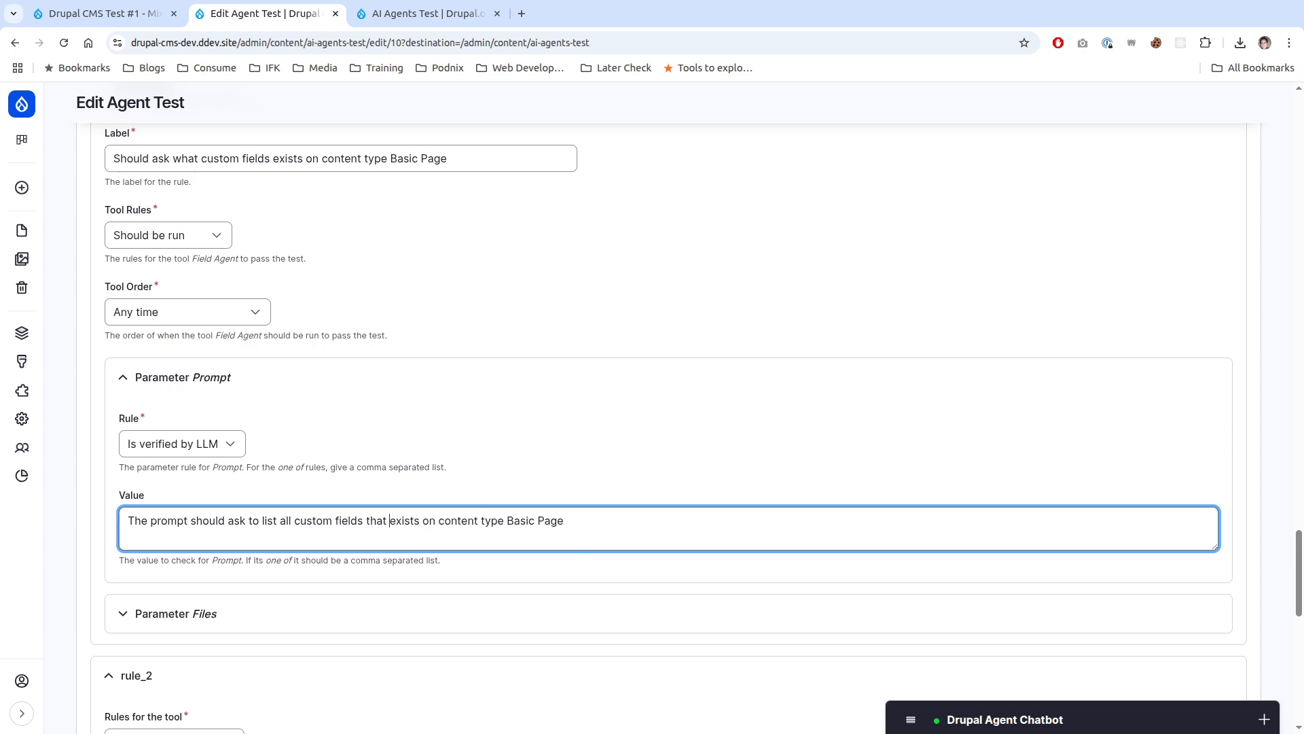
pyautogui.hotkey('alt', 'Tab')
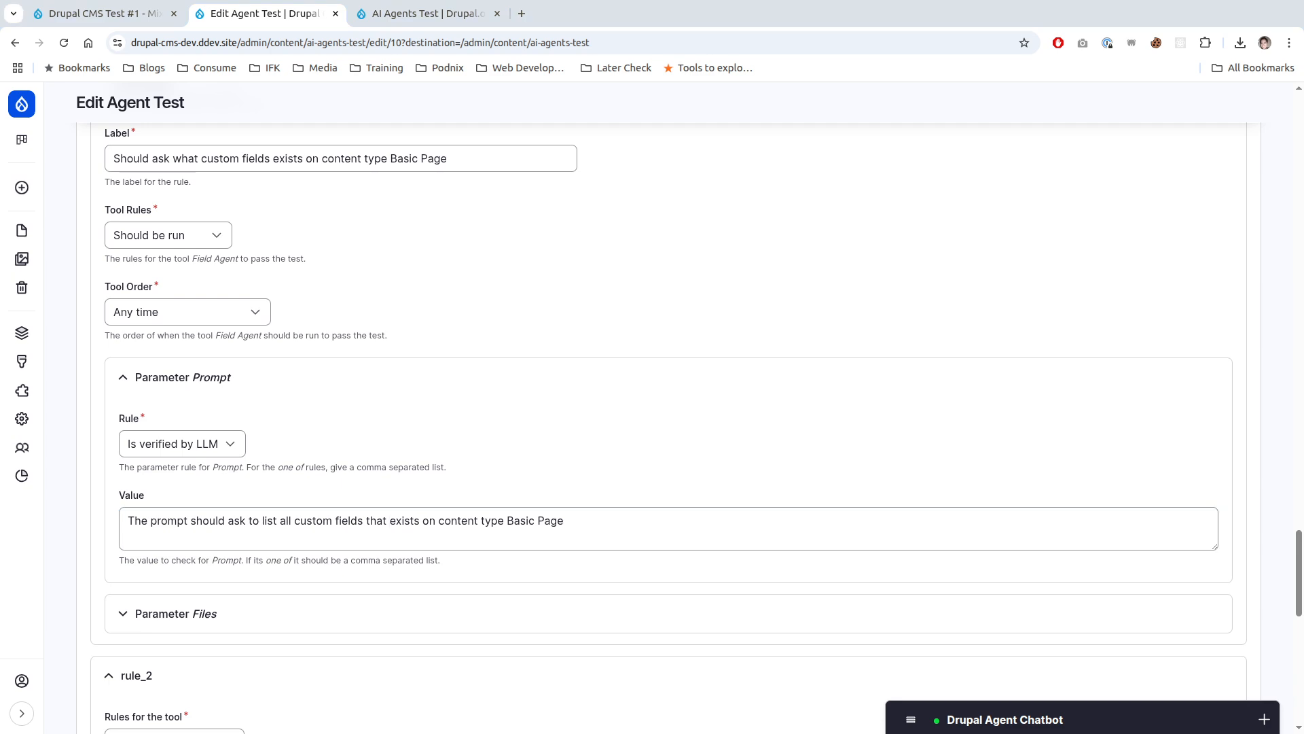
# Step: Review the Content Type Agent and Taxonomy Agent rules, rule_2 and rule_3, and the Agent Response LLM Test text
pyautogui.scroll(-8, 571, 598)
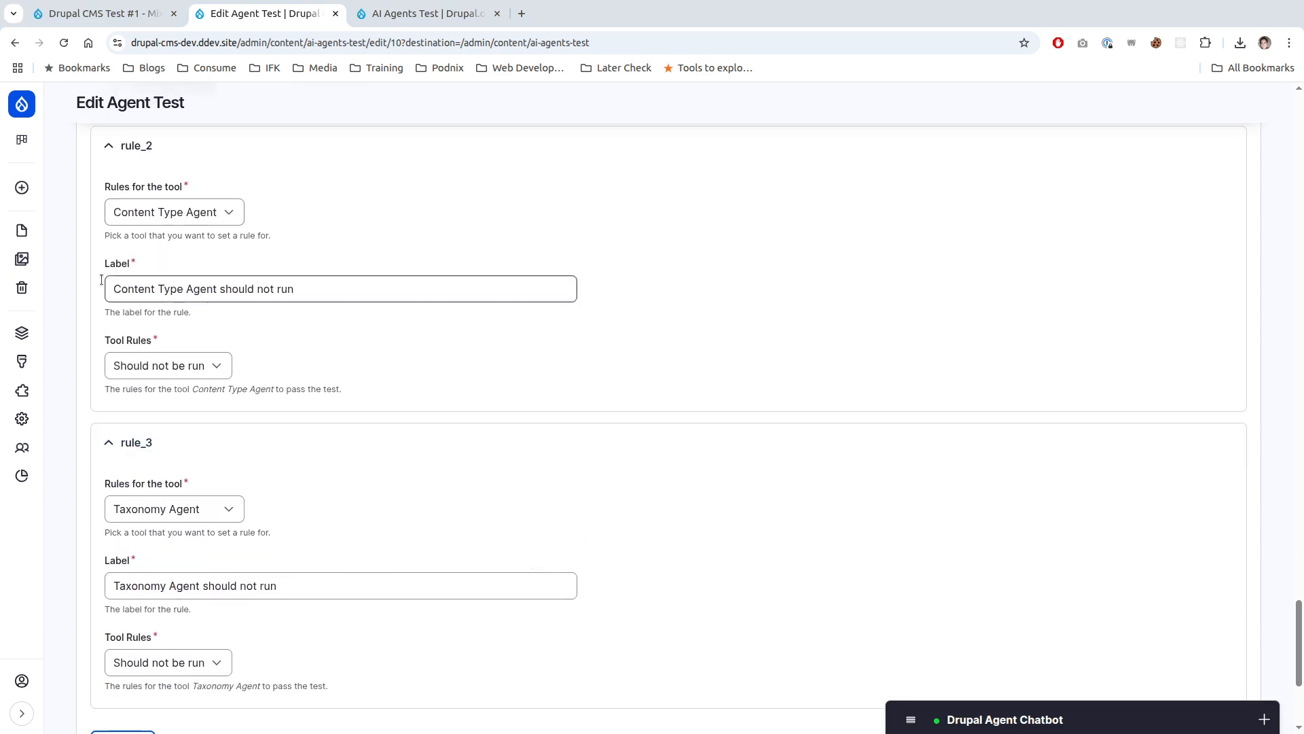
pyautogui.scroll(-1, 102, 510)
pyautogui.scroll(-2, 112, 442)
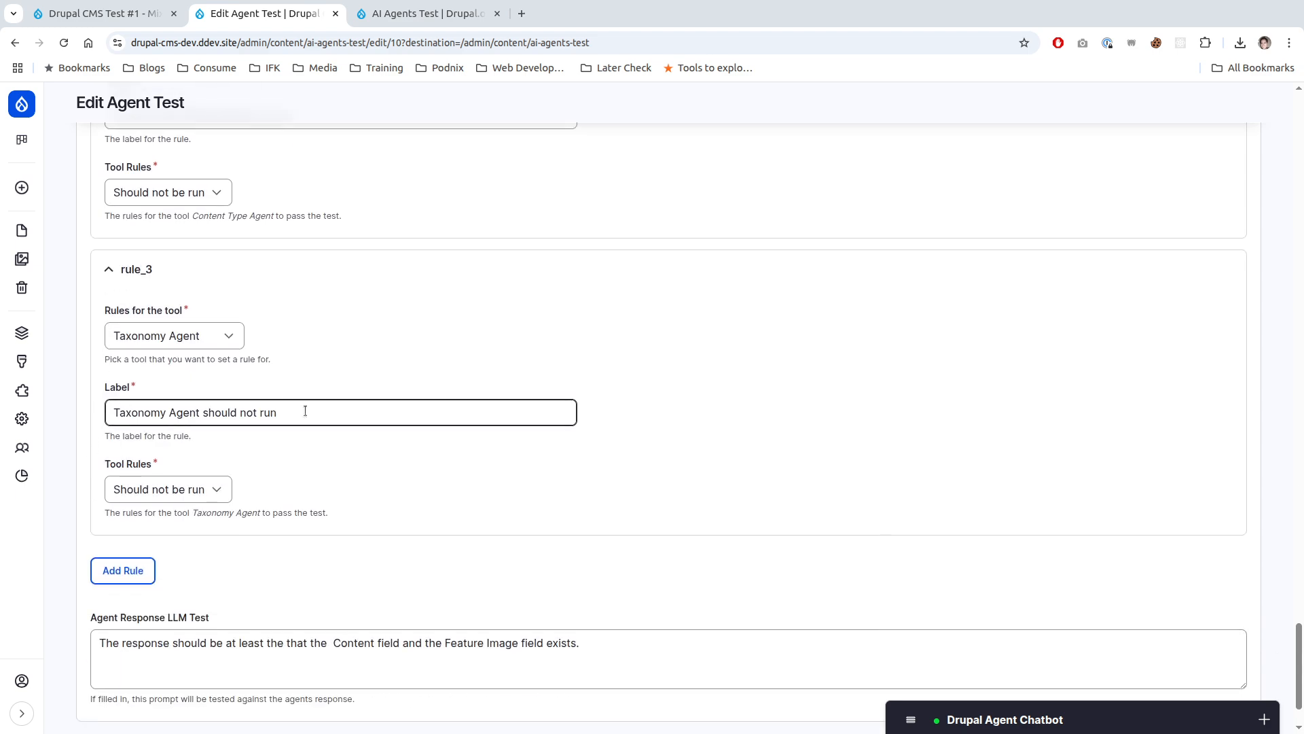
pyautogui.scroll(-2, 299, 475)
pyautogui.click(291, 557)
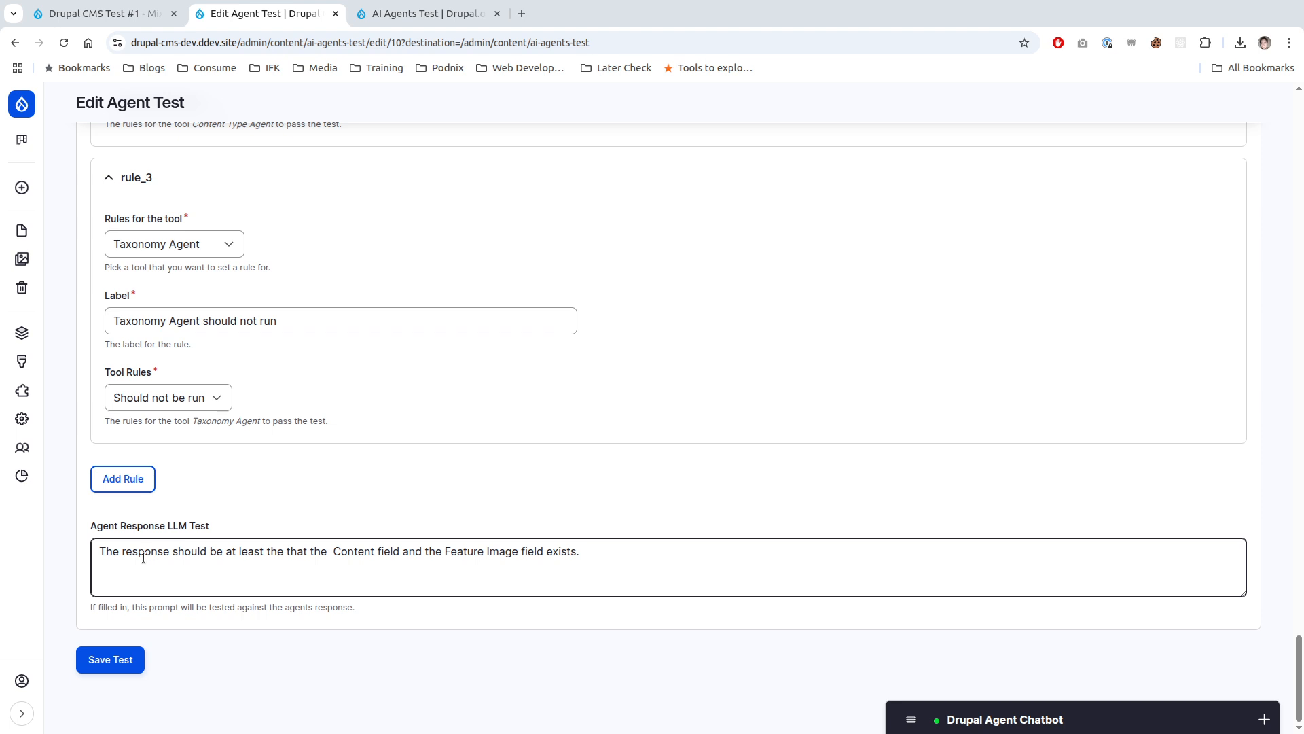
pyautogui.click(346, 549)
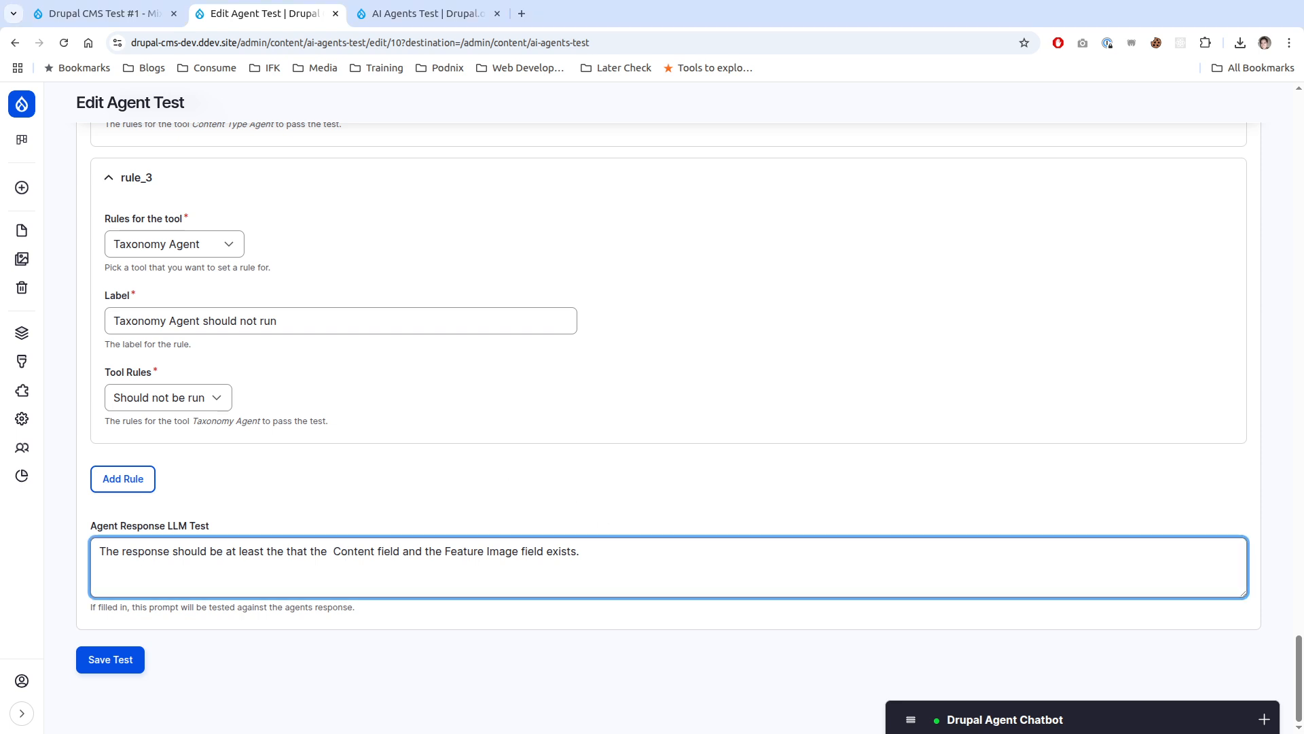
# Step: Leave the test edit form, return to the Mixed Bag group results and open the details of the Drupal CMS #1.8 test
pyautogui.hotkey('alt', 'Left')
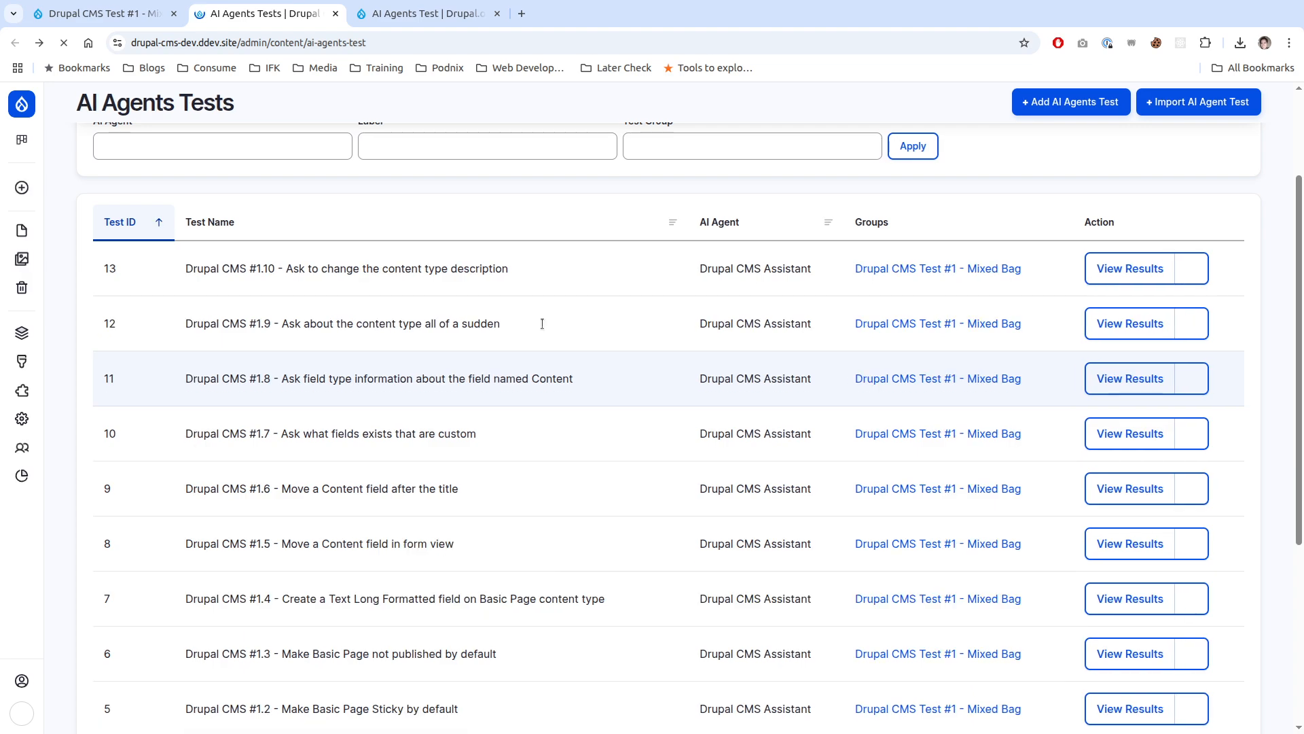
pyautogui.click(123, 13)
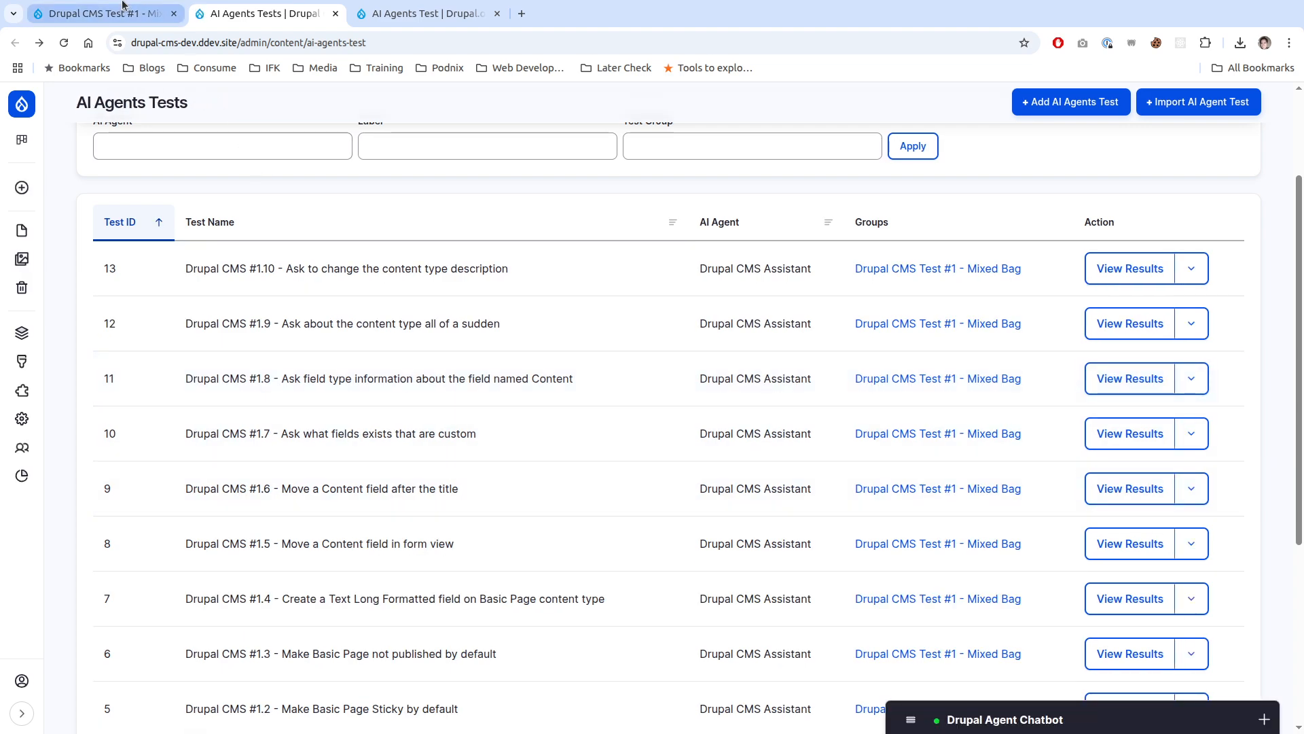
pyautogui.scroll(-3, 345, 486)
pyautogui.scroll(-3, 345, 487)
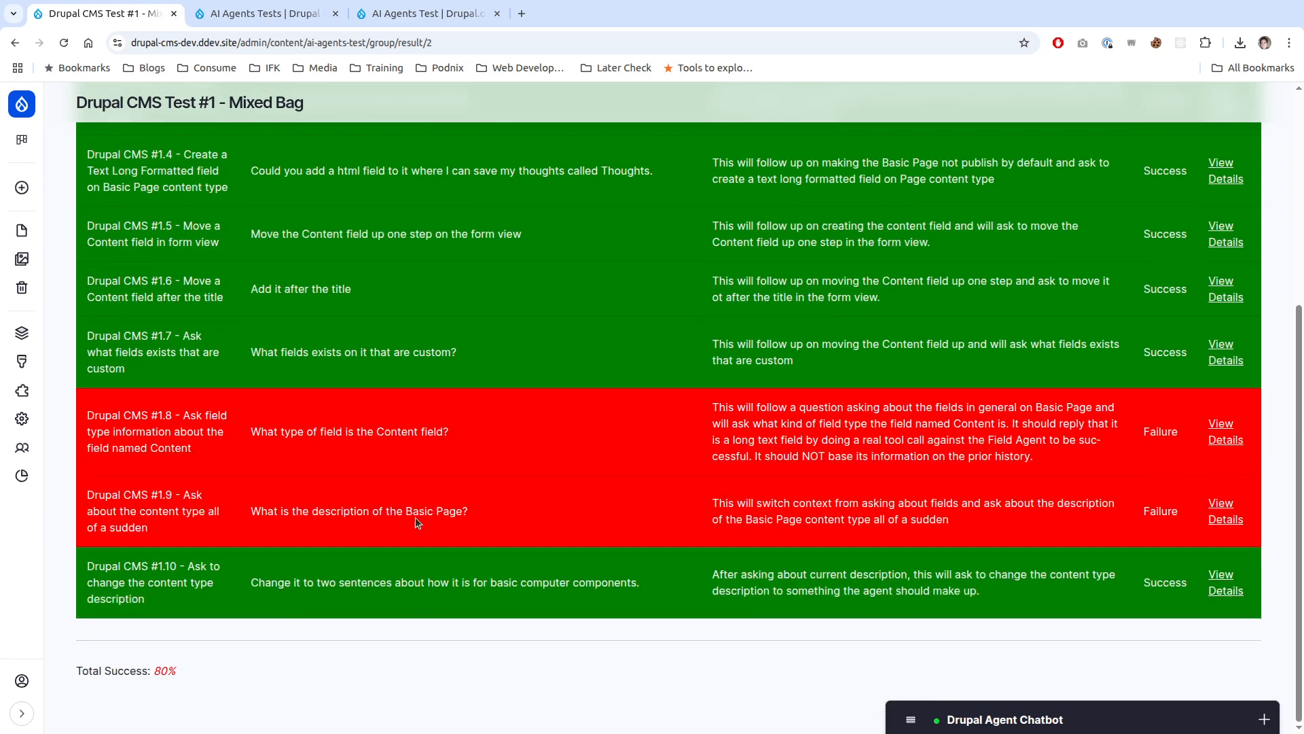
pyautogui.scroll(10, 414, 516)
pyautogui.scroll(-3, 767, 535)
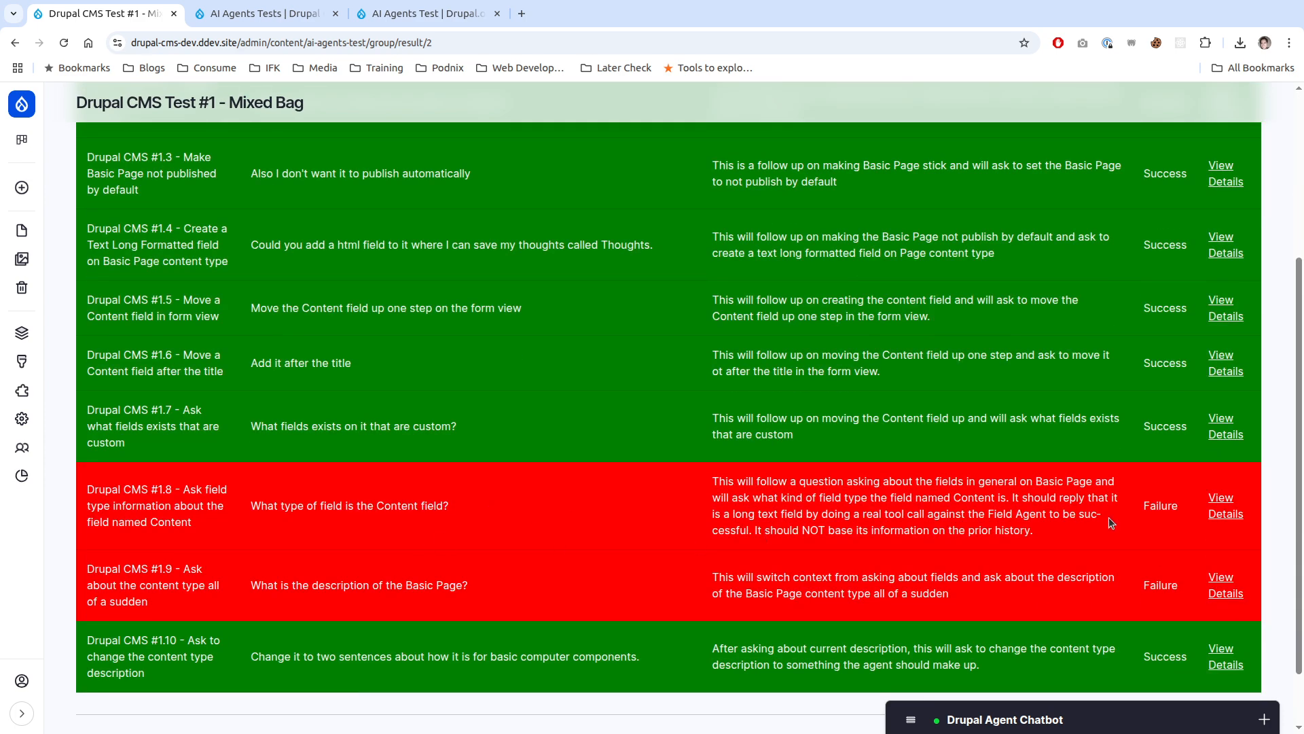
pyautogui.click(1226, 504)
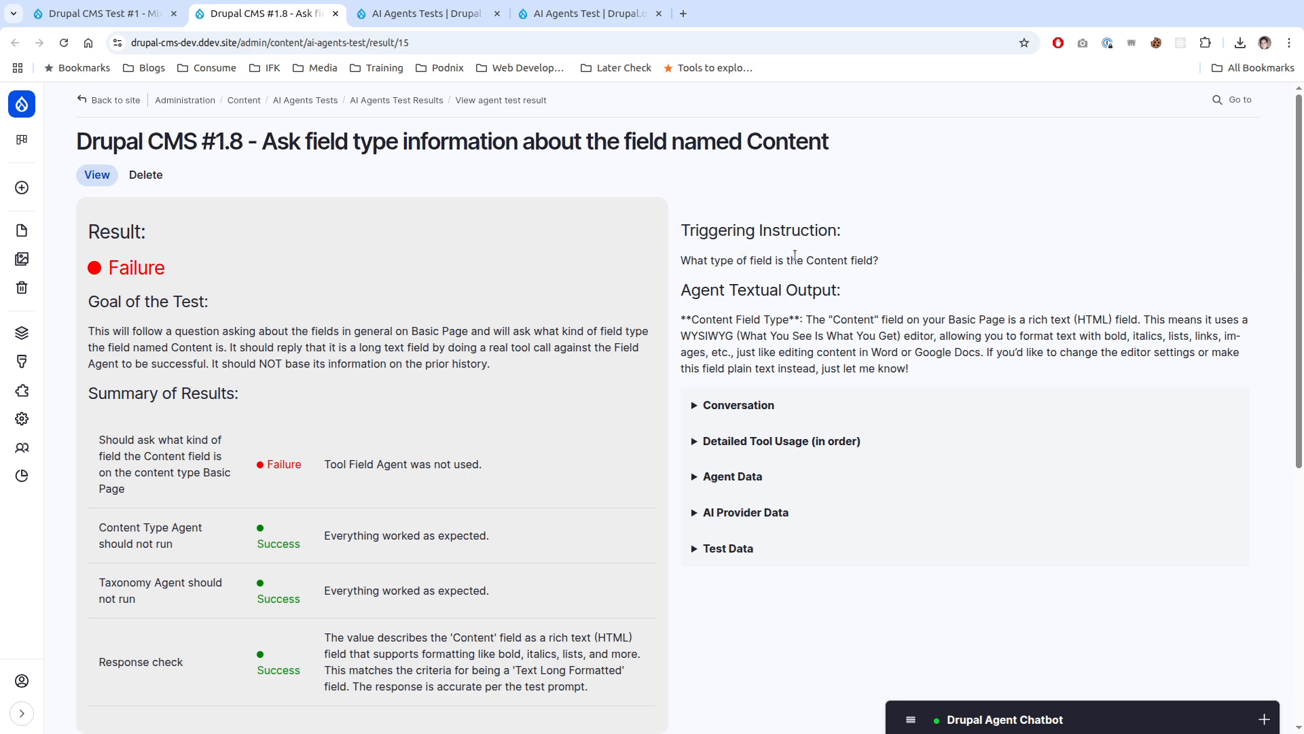
# Step: Check the detailed tool usage of the #1.8 result, then expand its conversation and read through the message history
pyautogui.click(779, 441)
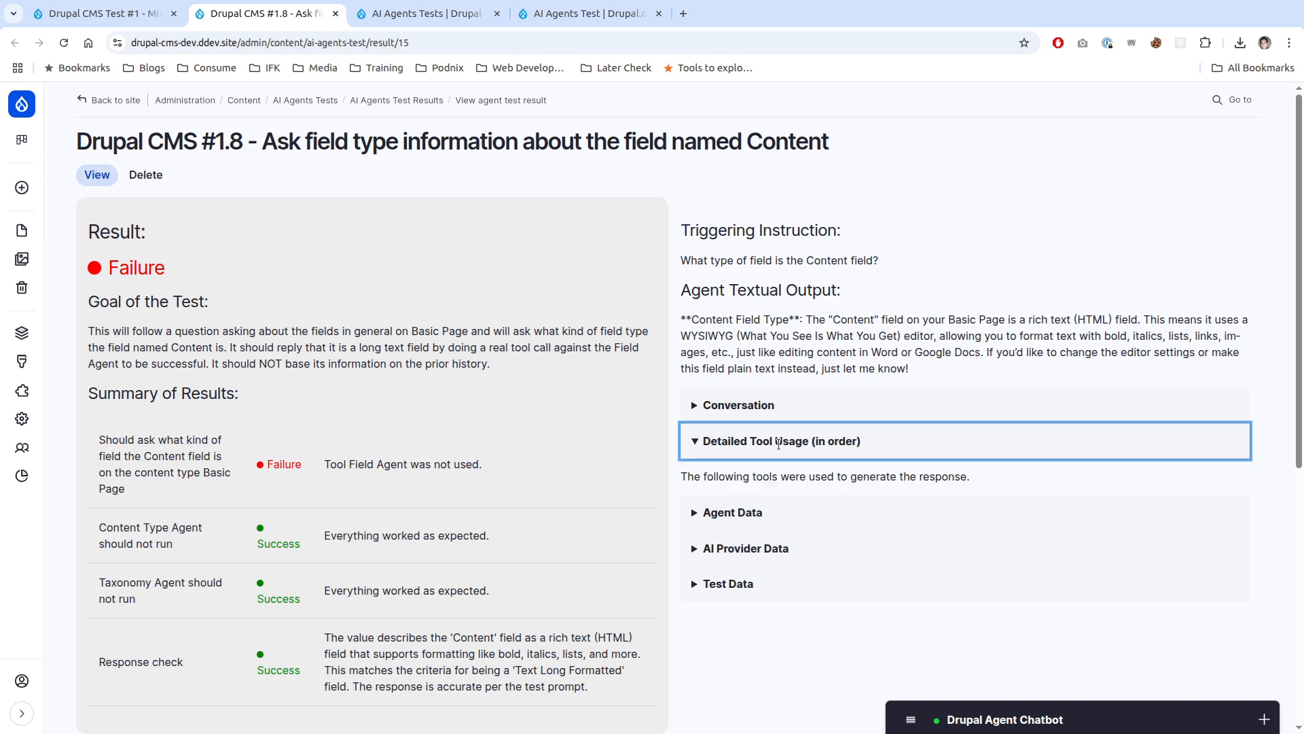
pyautogui.click(779, 442)
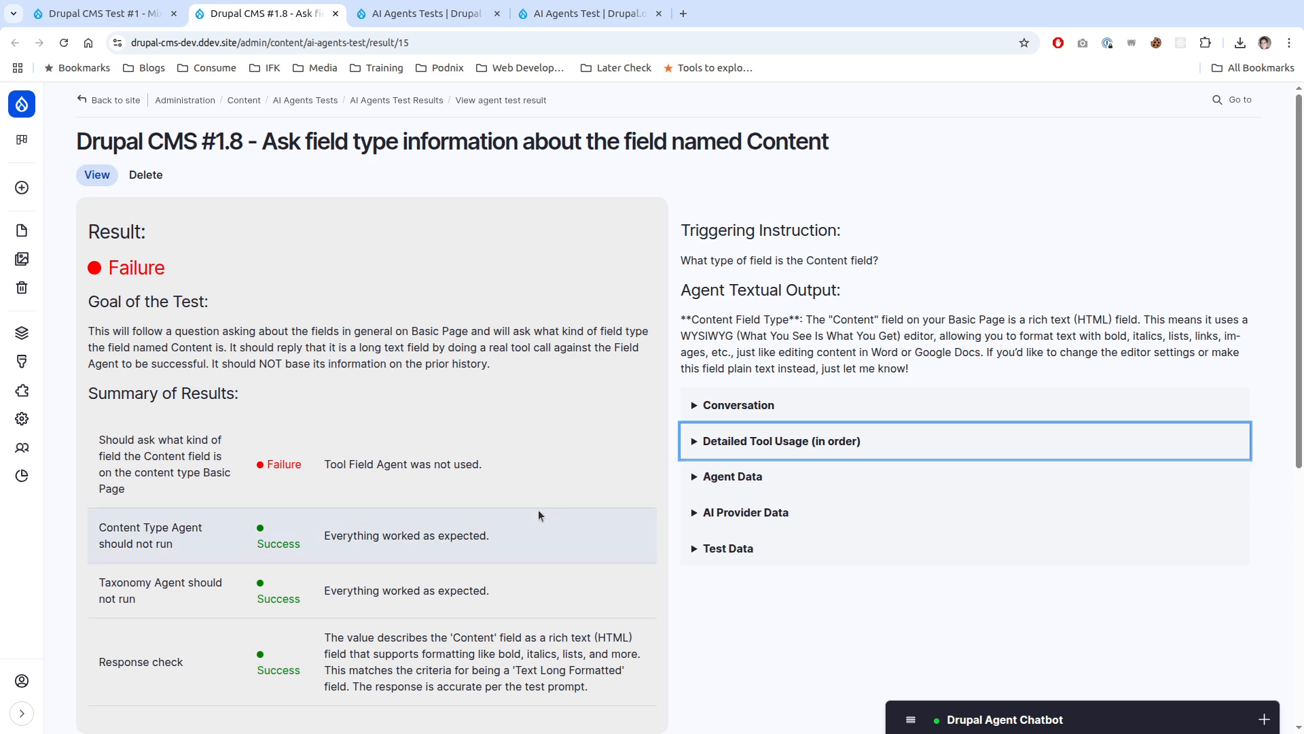
pyautogui.scroll(-4, 538, 509)
pyautogui.scroll(2, 742, 328)
pyautogui.click(742, 328)
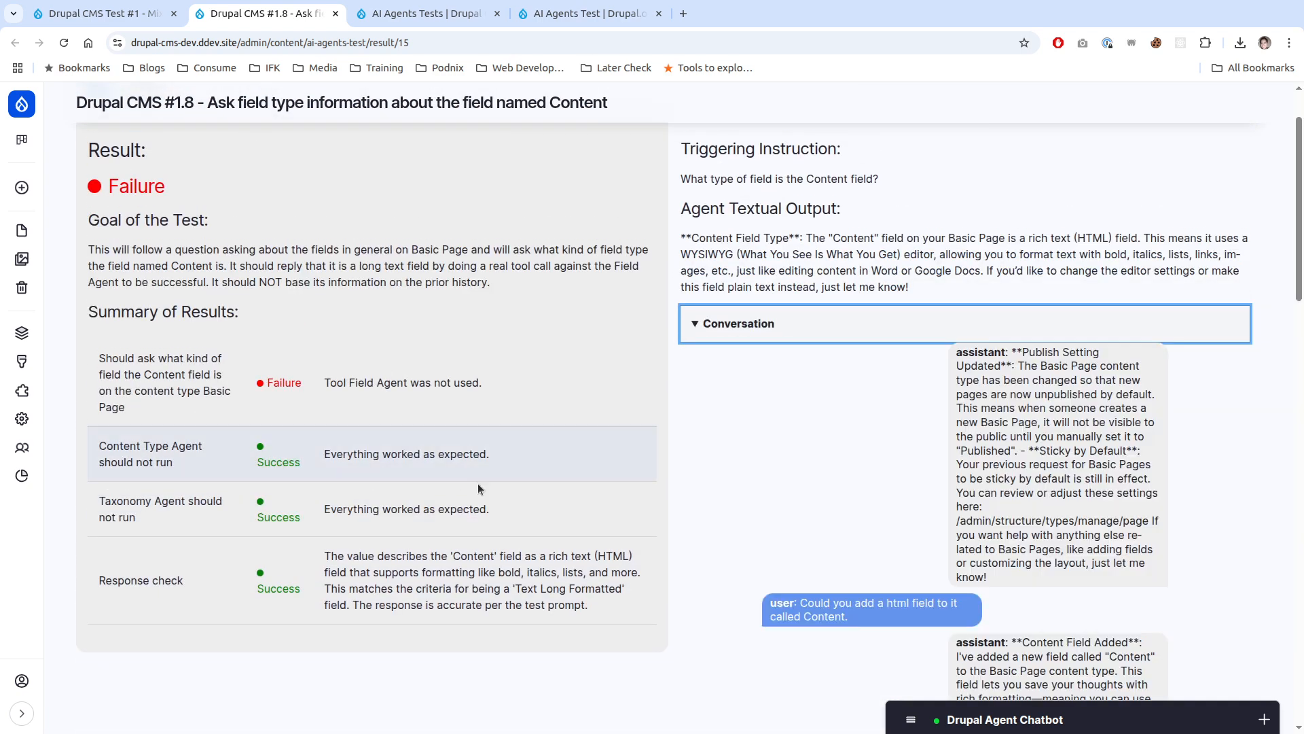
pyautogui.scroll(-7, 984, 385)
pyautogui.scroll(-3, 985, 385)
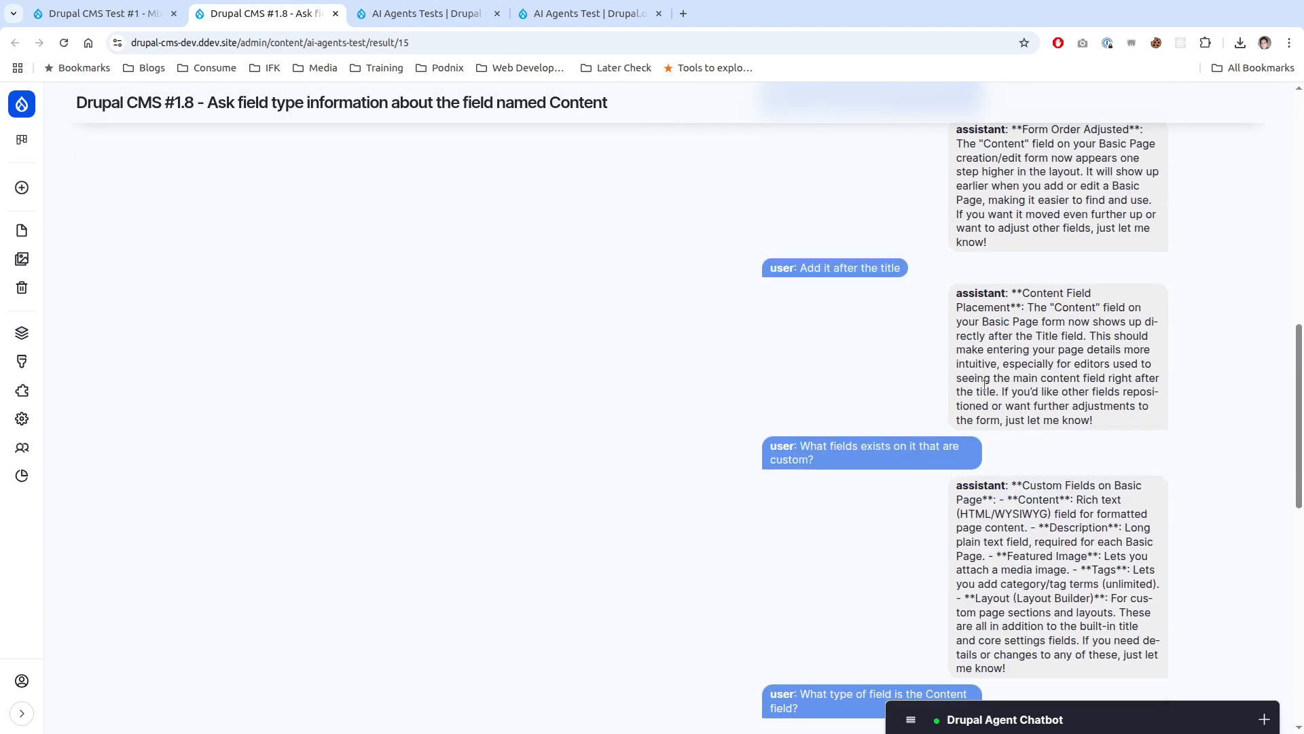
pyautogui.scroll(1, 968, 383)
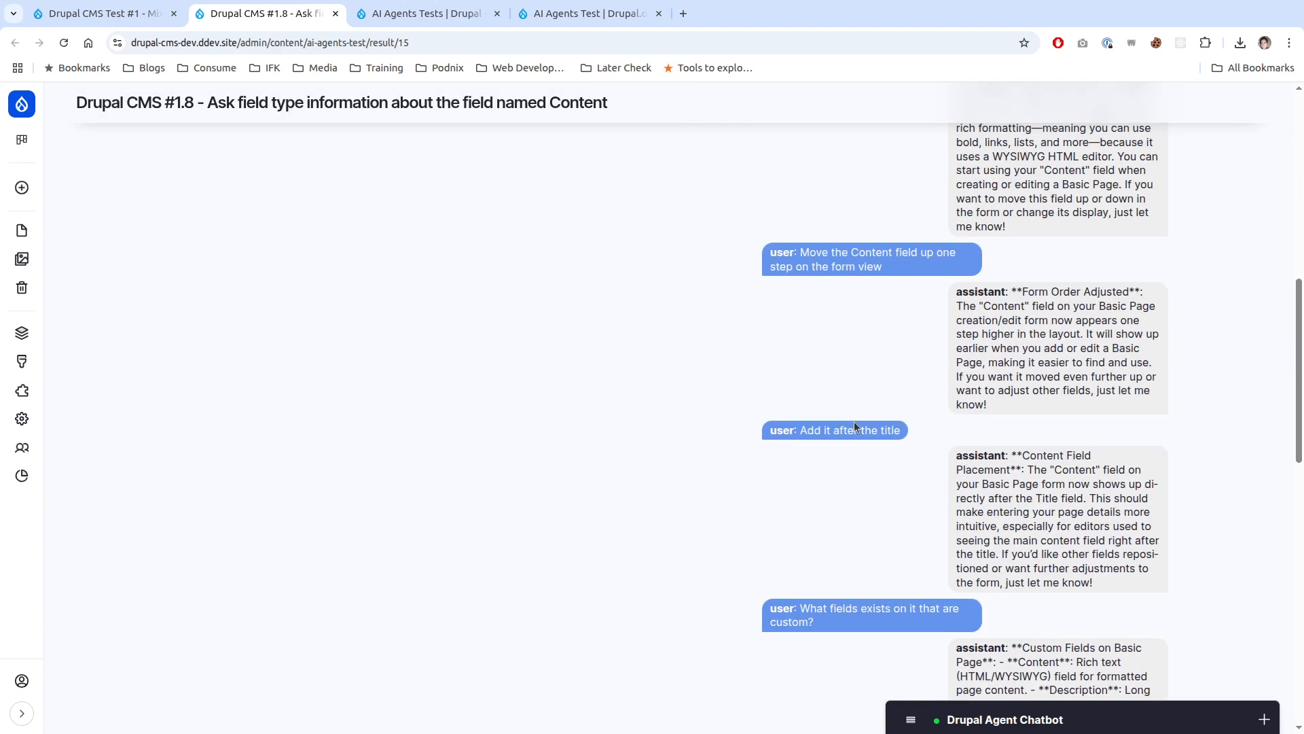
pyautogui.scroll(1, 852, 373)
# Step: Search the #1.8 result page for "content", step through several matches and close the search
pyautogui.hotkey('ctrl', 'f')
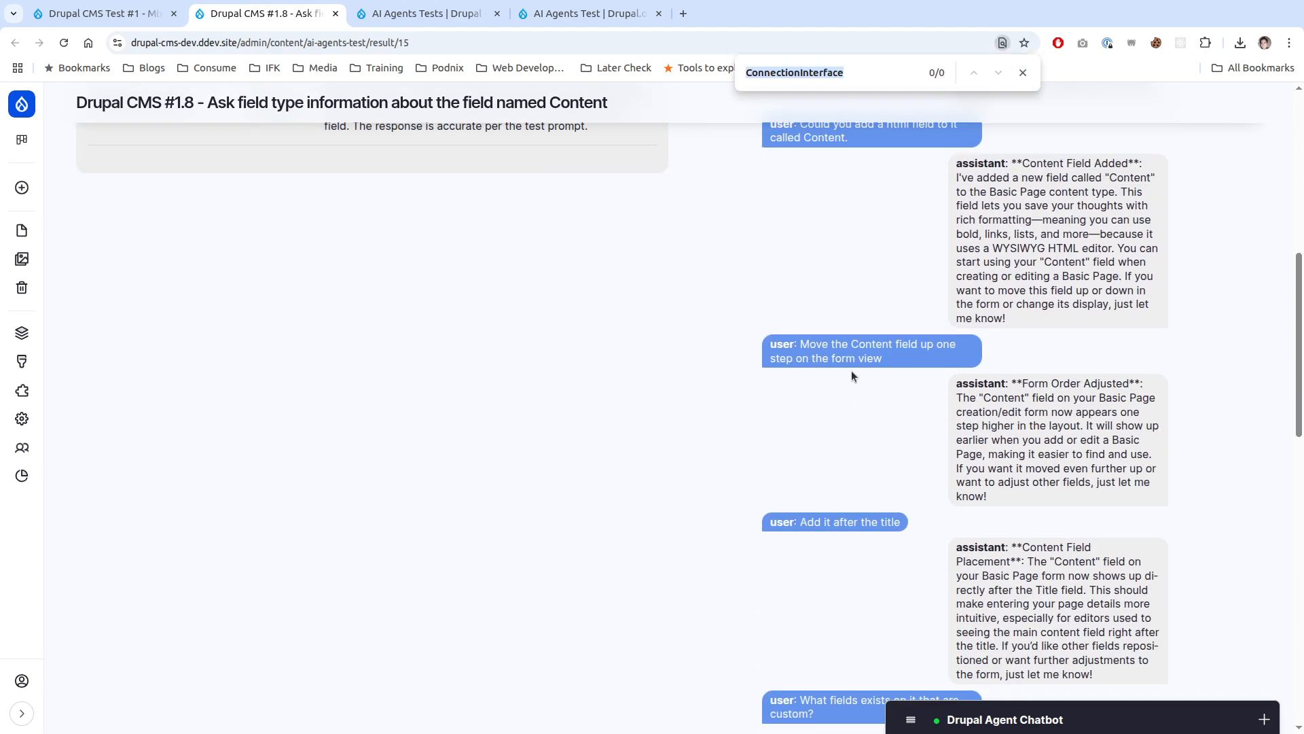
pyautogui.write('content')
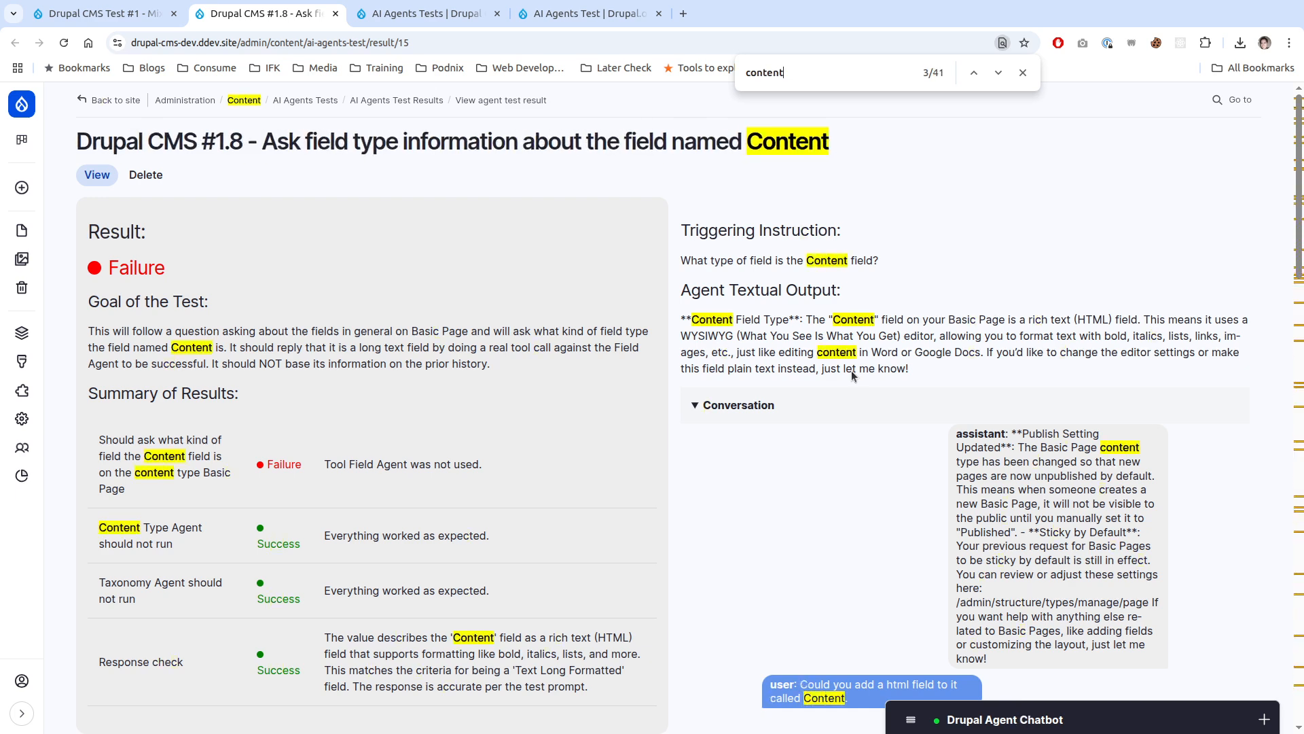
pyautogui.press('Return')
pyautogui.press('Return')
pyautogui.press('Return')
pyautogui.press('Return')
pyautogui.press('Return')
pyautogui.scroll(2, 944, 474)
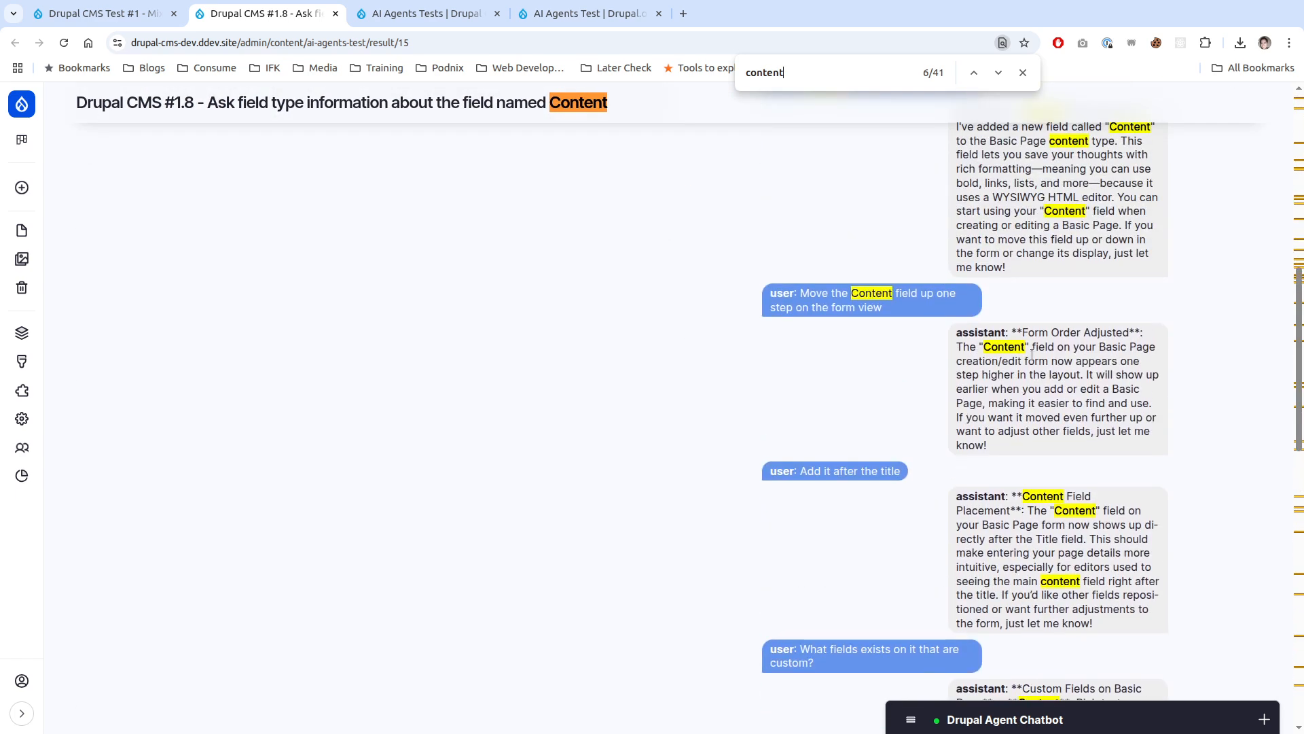
pyautogui.scroll(2, 1032, 354)
pyautogui.press('Escape')
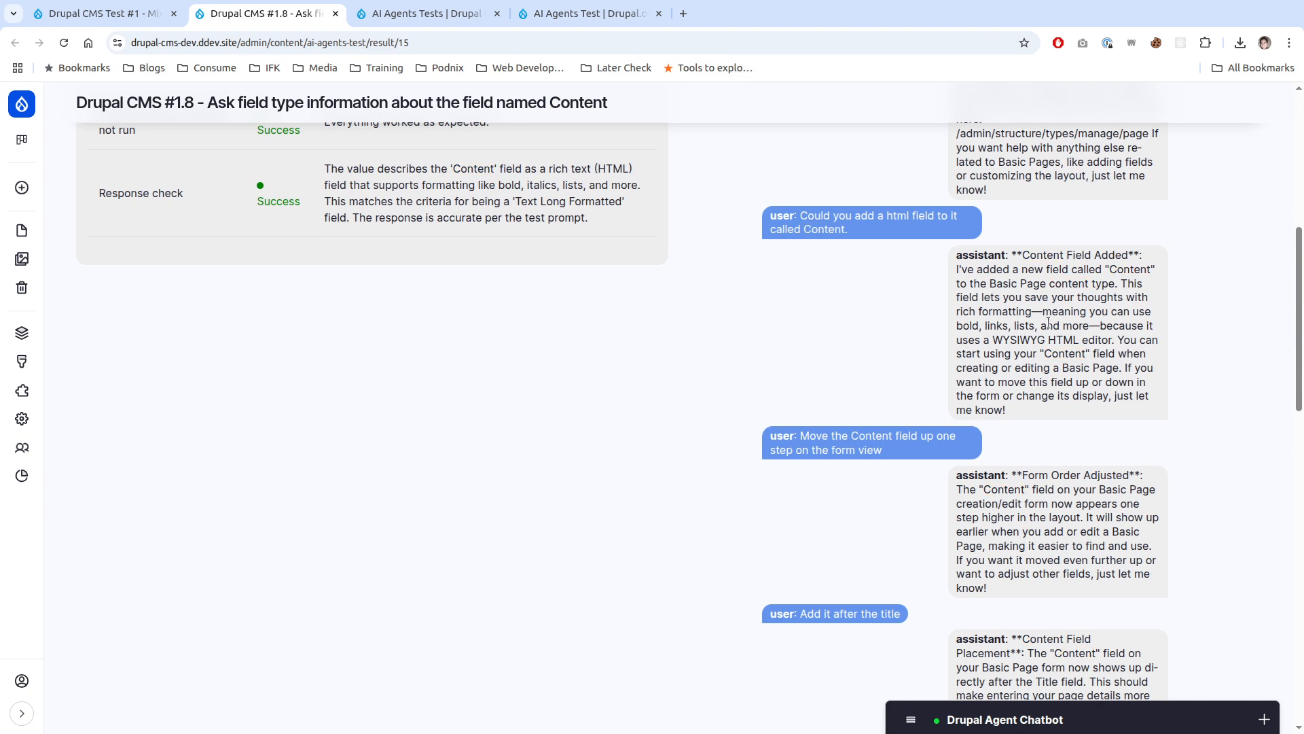
# Step: Examine the assistant's "Content Field Added" reply and the following custom fields and field type answers in the #1.8 conversation
pyautogui.moveTo(1043, 270); pyautogui.dragTo(1090, 383)
pyautogui.click(1077, 407)
pyautogui.scroll(6, 1024, 481)
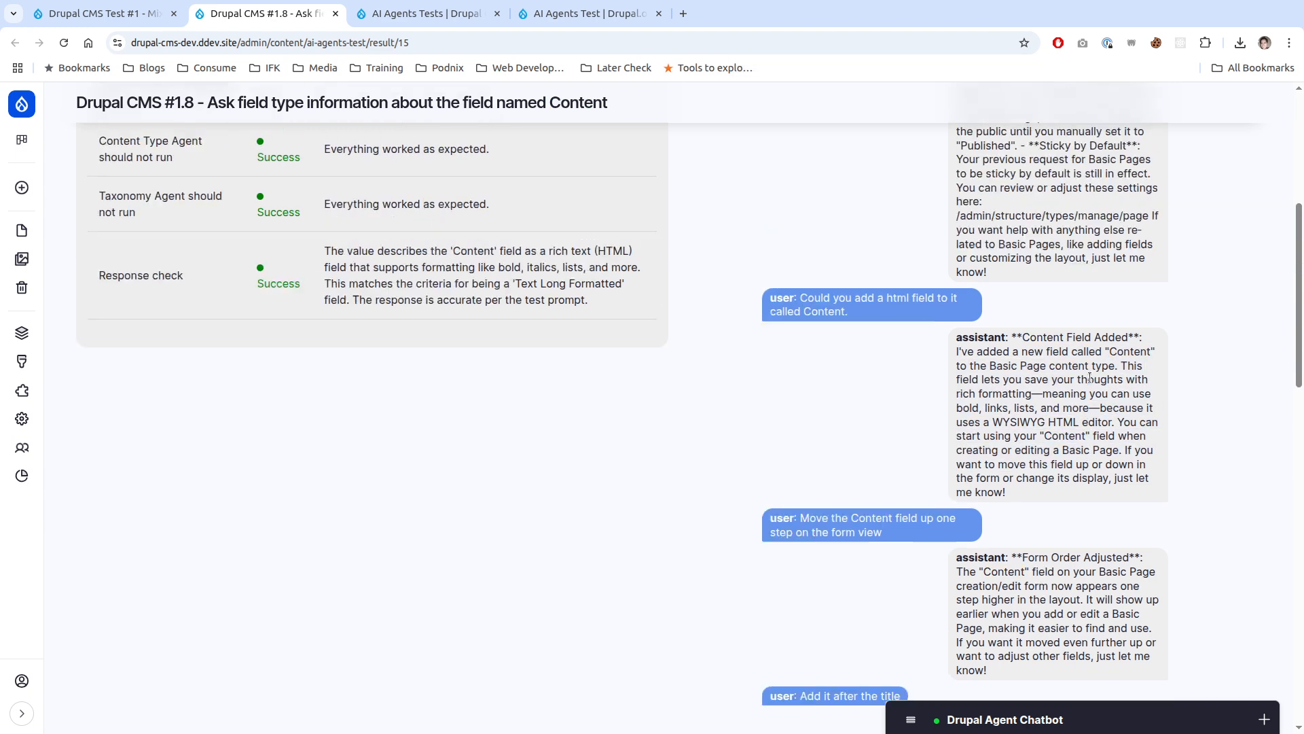
pyautogui.scroll(1, 1023, 481)
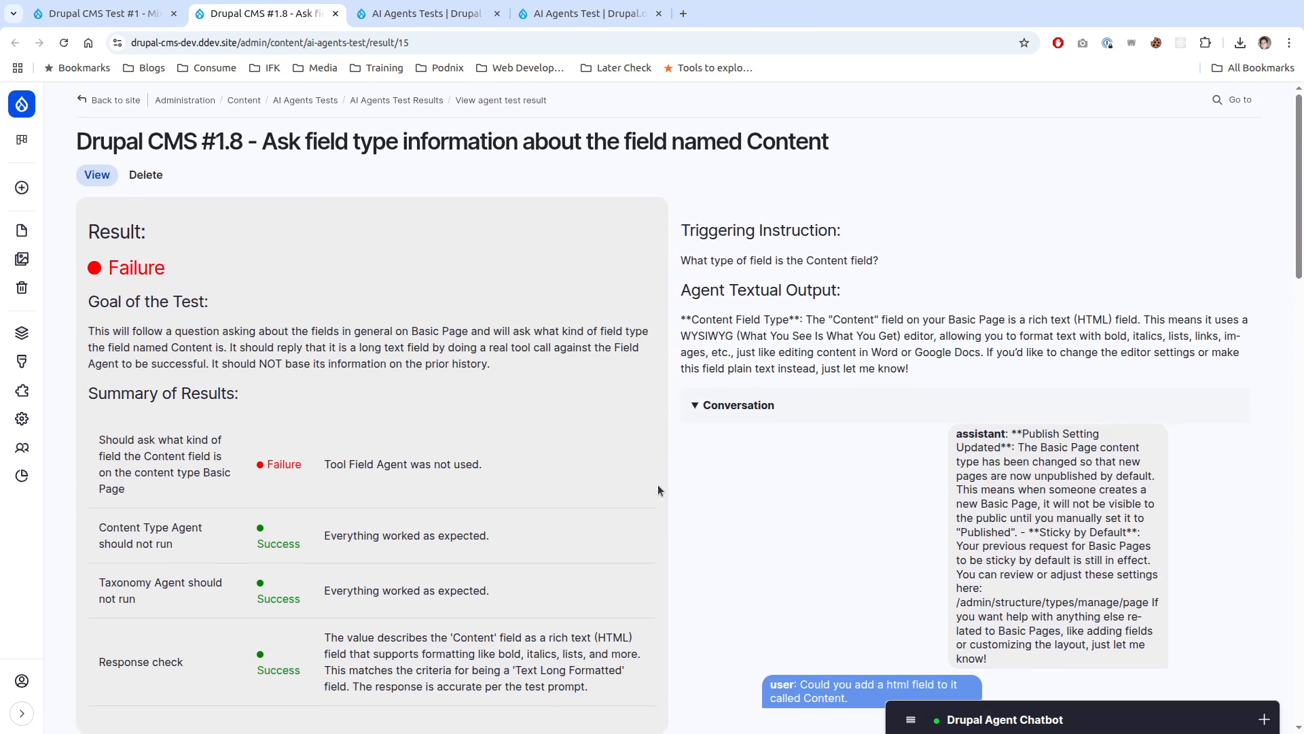
pyautogui.scroll(-3, 1053, 543)
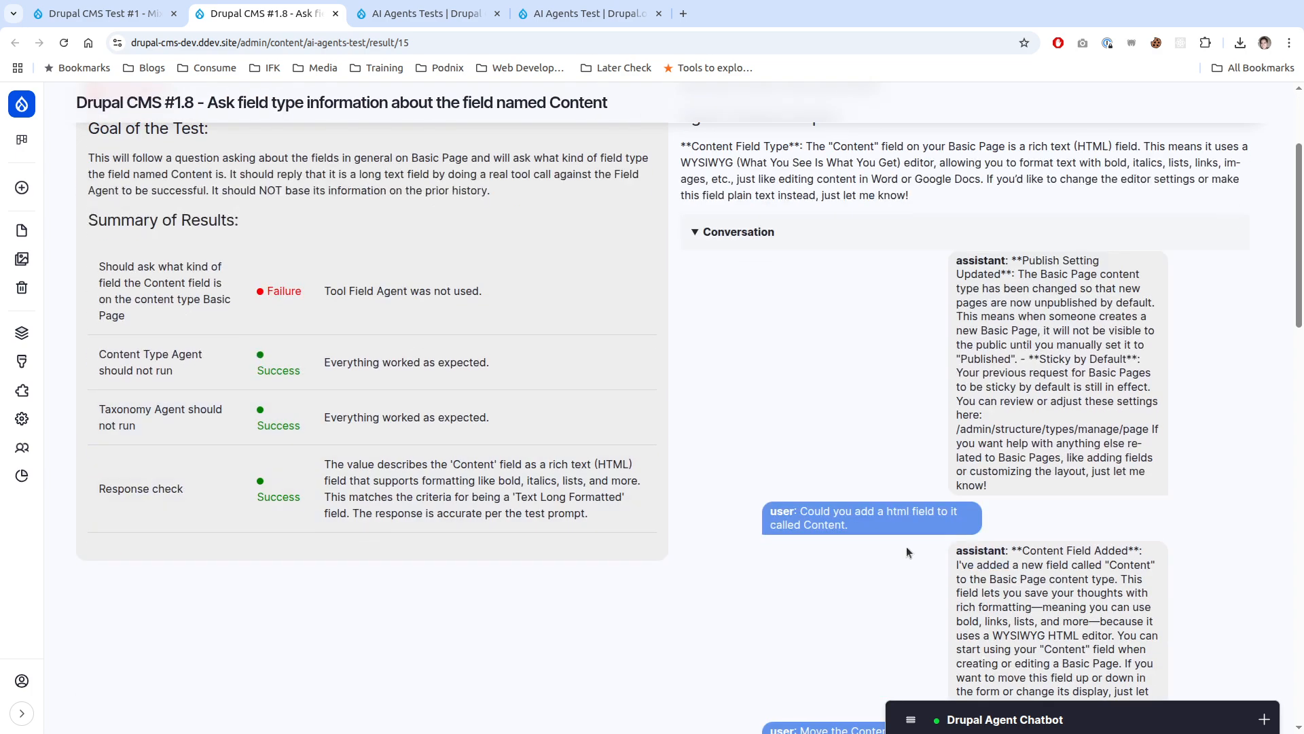
pyautogui.moveTo(1015, 540); pyautogui.dragTo(1057, 454)
pyautogui.scroll(-4, 1058, 618)
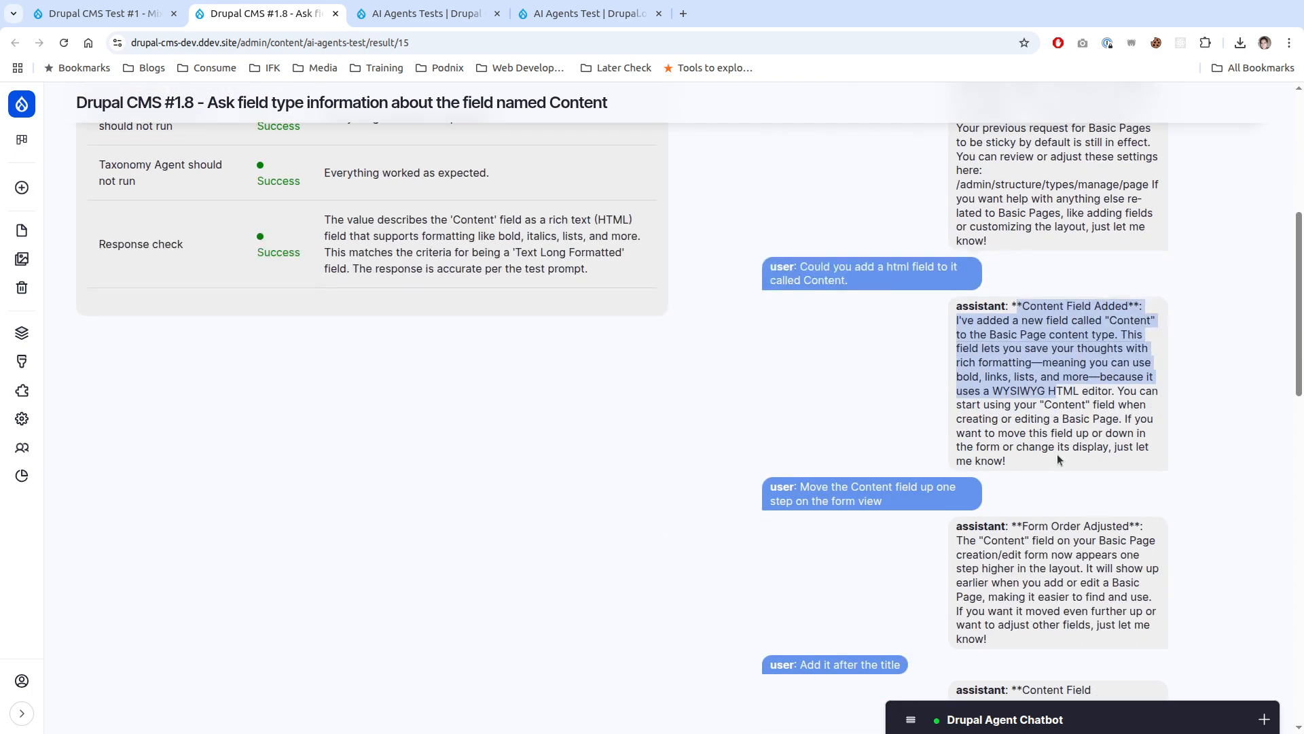
pyautogui.scroll(1, 1057, 454)
pyautogui.scroll(-15, 1057, 454)
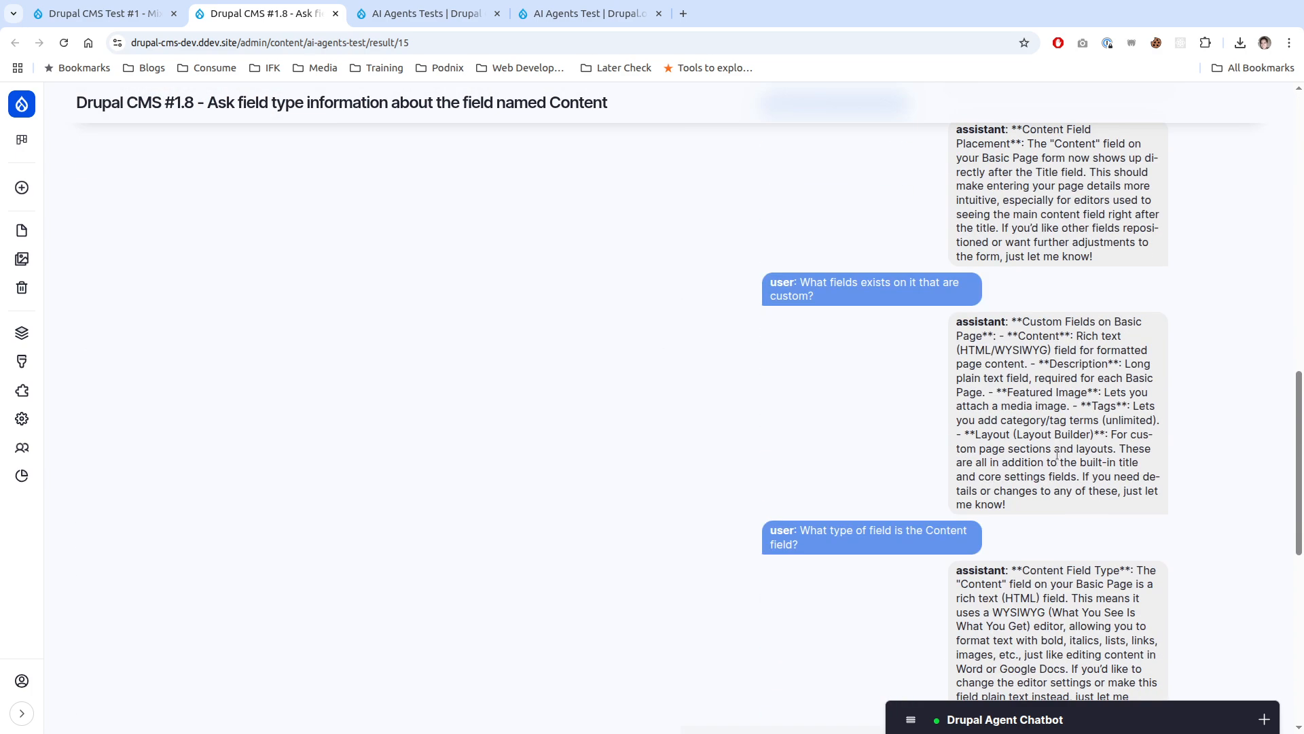
pyautogui.scroll(4, 1057, 454)
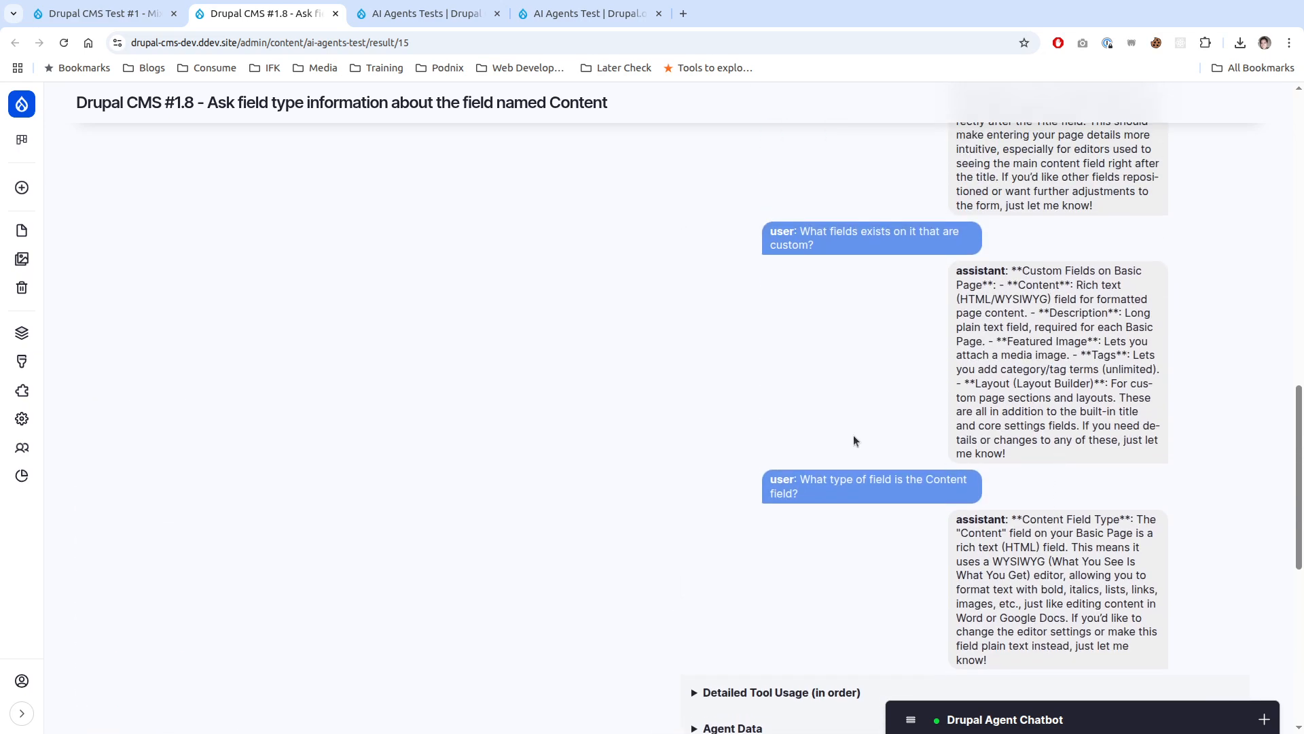
# Step: Compare the assistant's final field type answer with the Response check and the test goal in the #1.8 result summary
pyautogui.doubleClick(1068, 572)
pyautogui.scroll(12, 1068, 573)
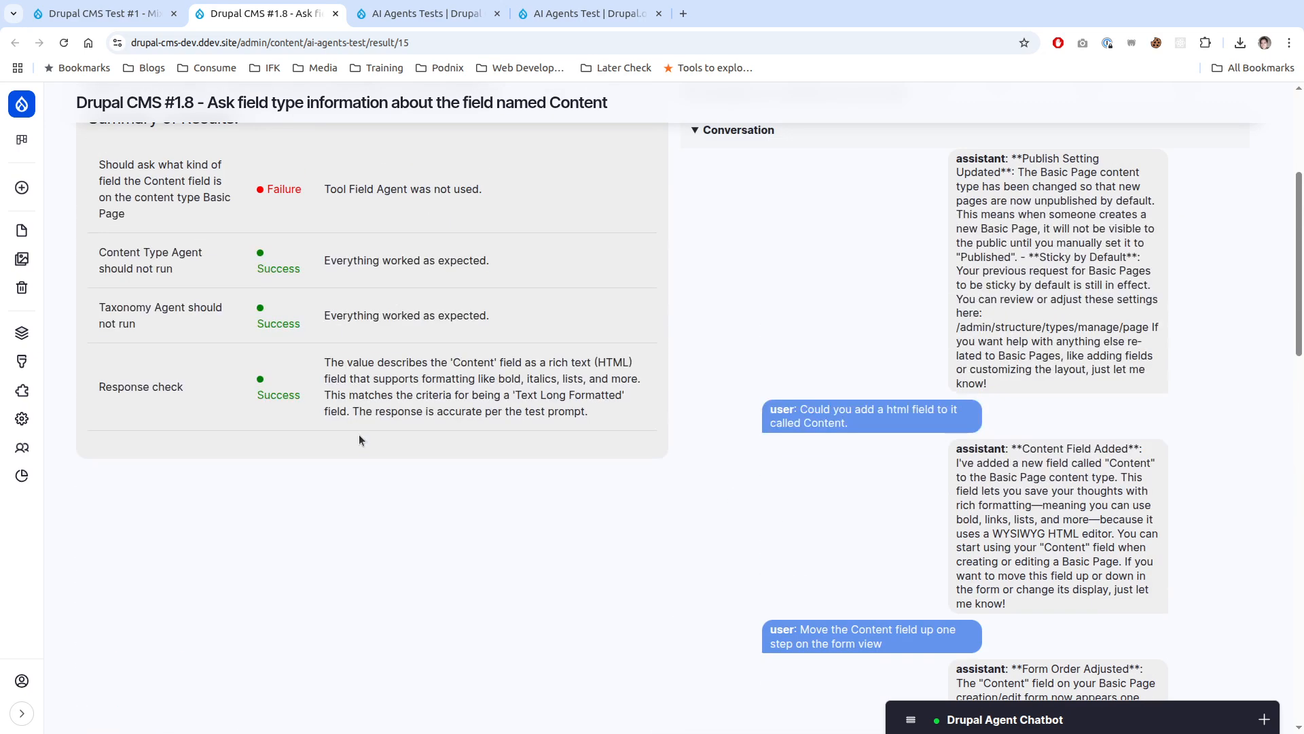
pyautogui.scroll(2, 359, 440)
pyautogui.scroll(-2, 359, 440)
pyautogui.moveTo(102, 386); pyautogui.dragTo(173, 403)
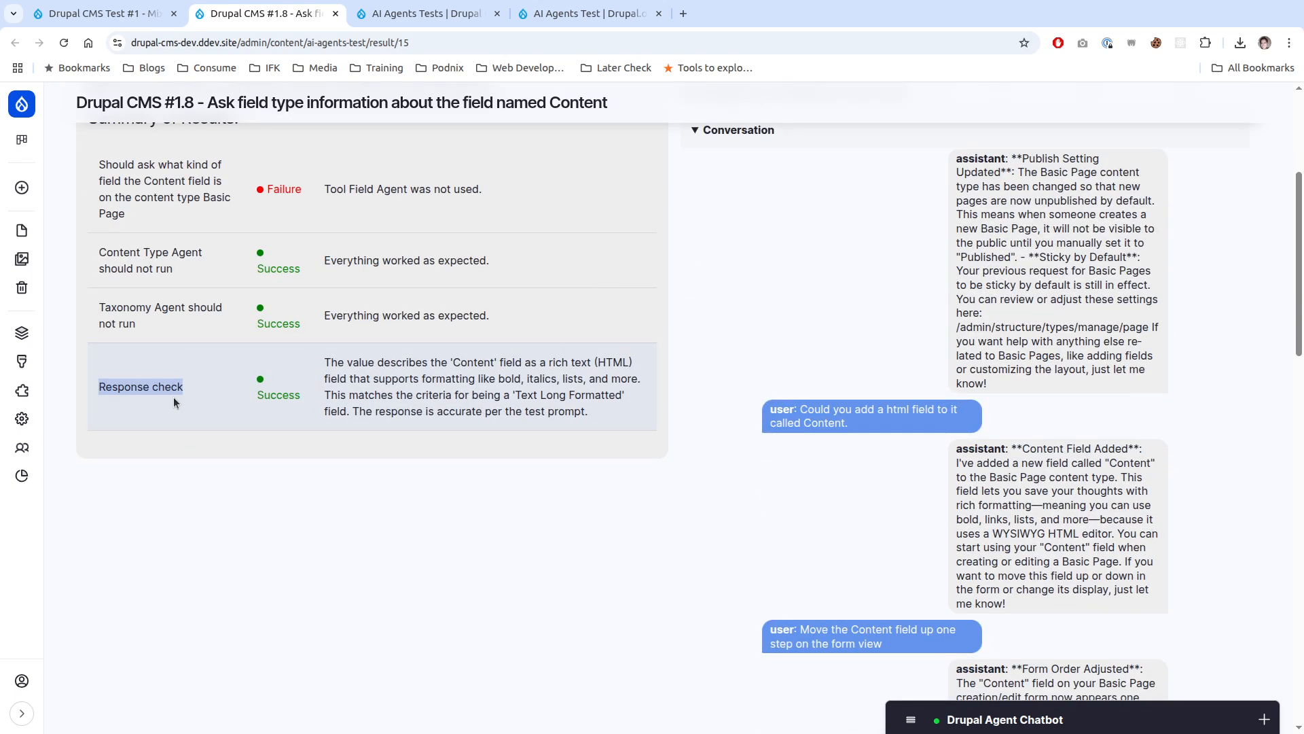
pyautogui.click(174, 401)
pyautogui.scroll(2, 227, 422)
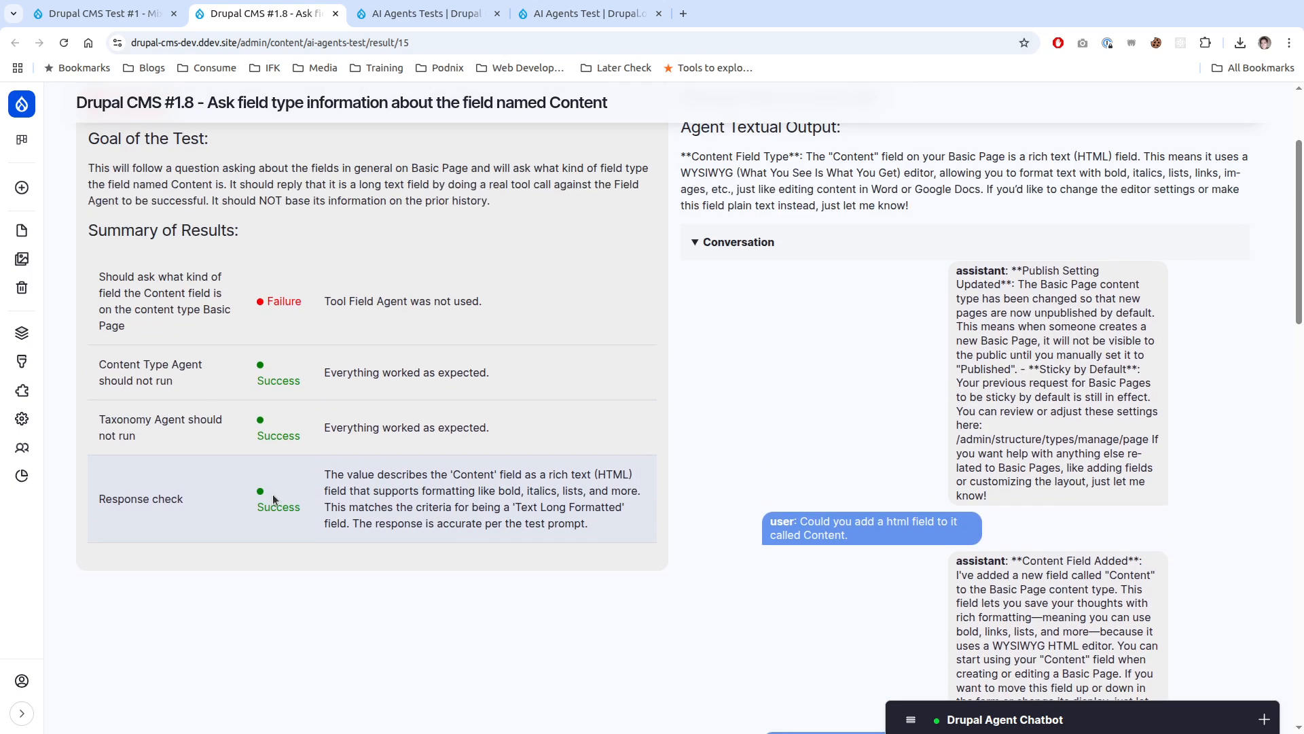
pyautogui.scroll(2, 272, 494)
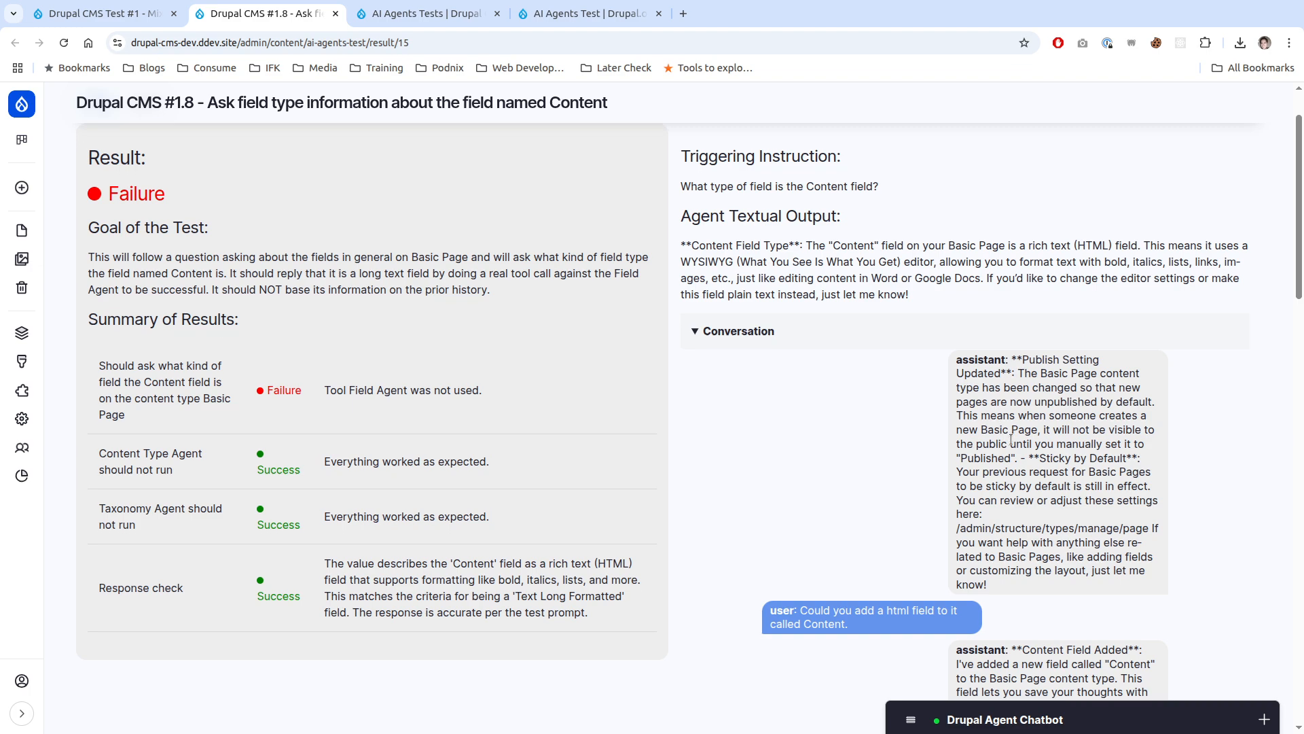
pyautogui.scroll(-10, 1002, 337)
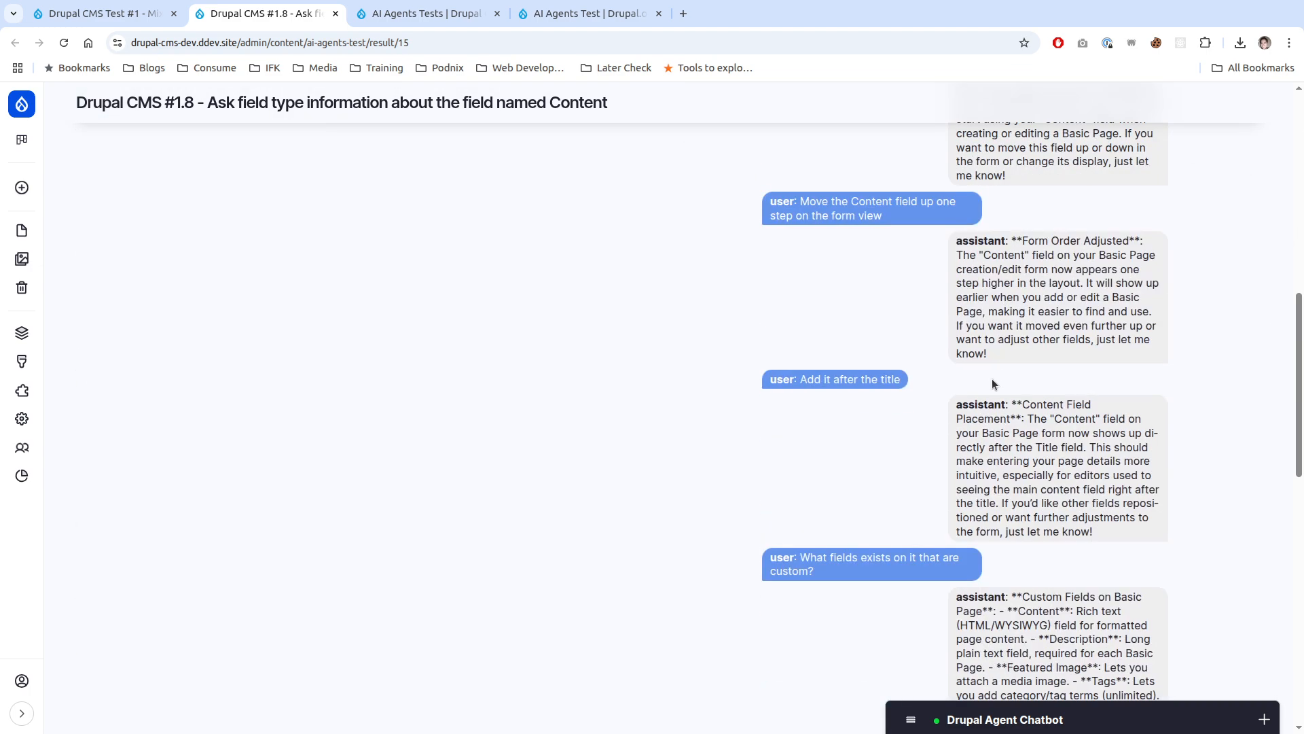
pyautogui.scroll(-3, 992, 377)
# Step: Close the #1.8 result and open the details of the Drupal CMS #1.9 test from the group results
pyautogui.click(111, 14)
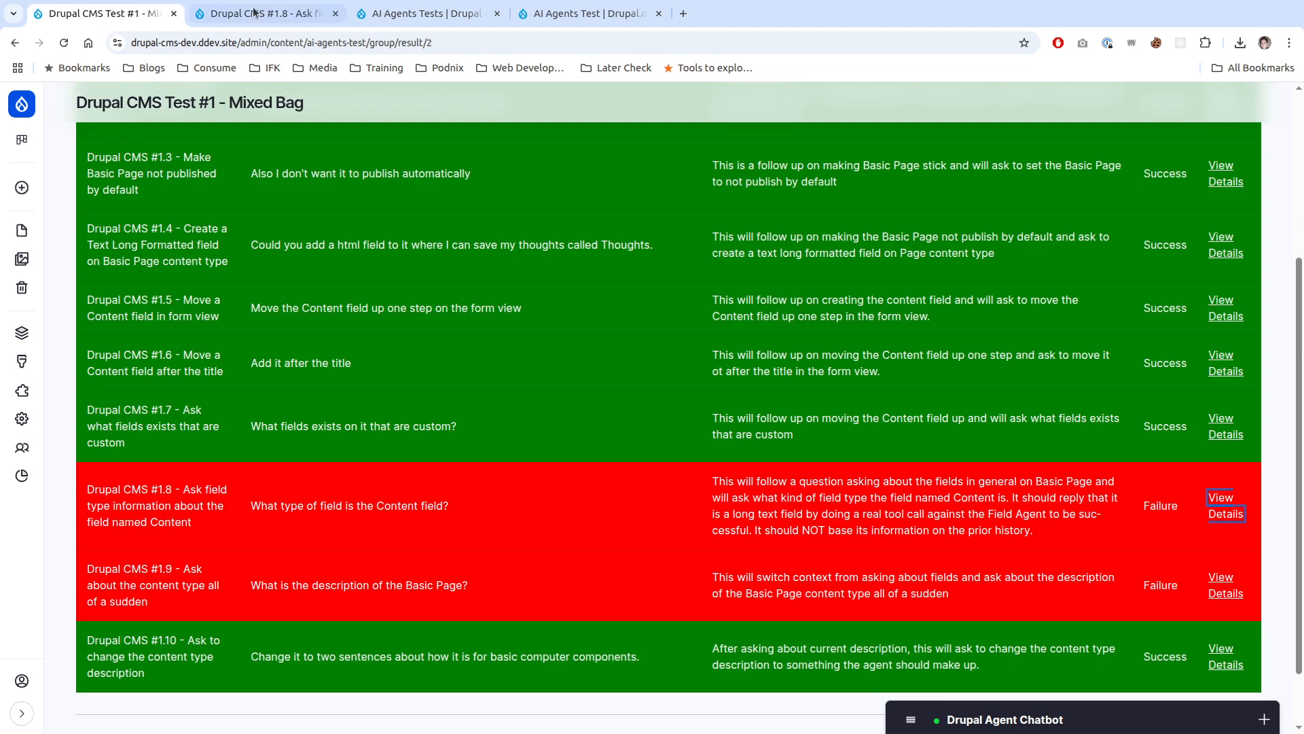
pyautogui.click(336, 13)
pyautogui.click(1221, 595)
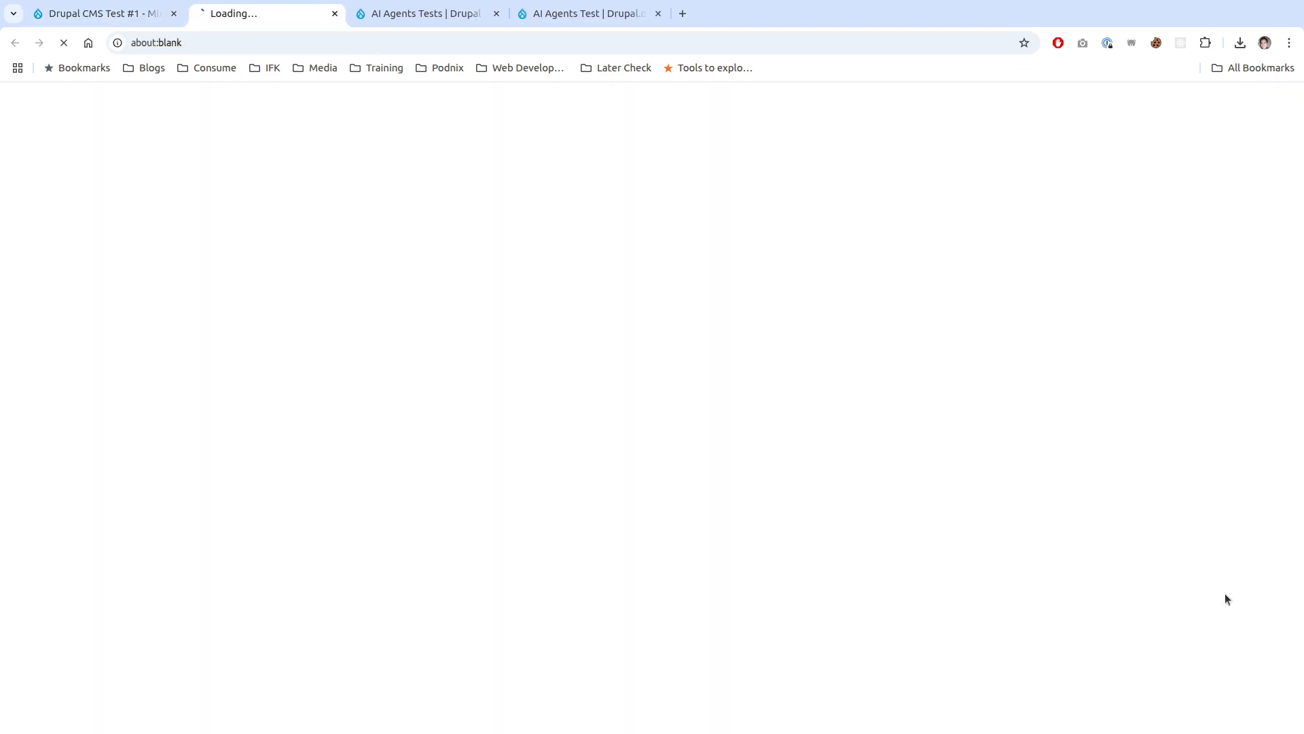
pyautogui.scroll(-2, 714, 535)
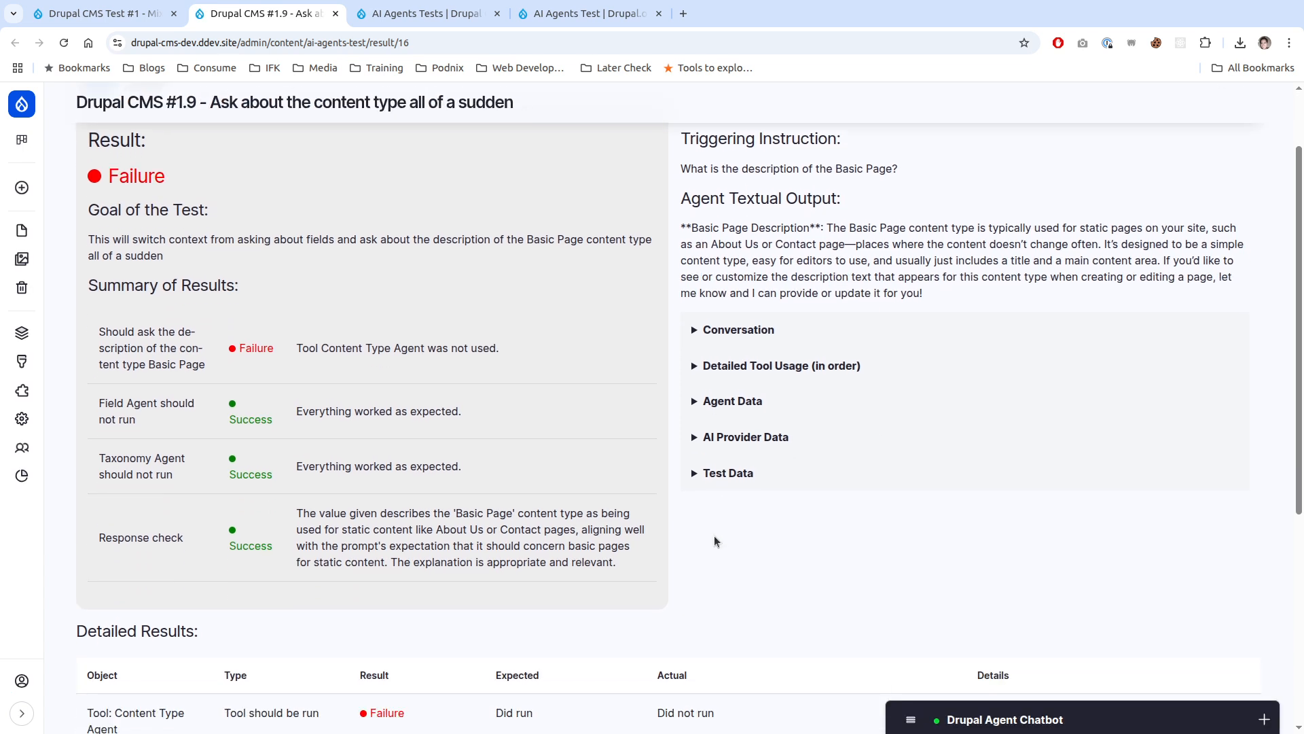
pyautogui.scroll(2, 715, 536)
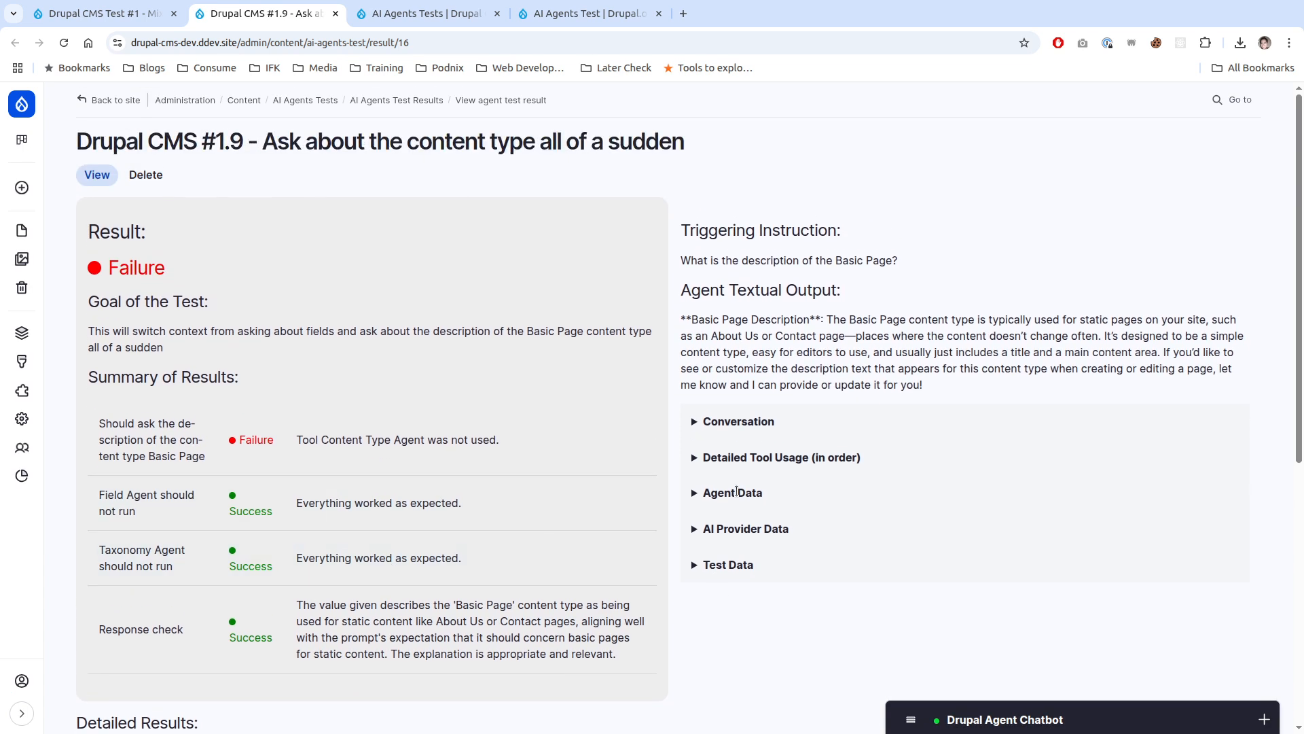
# Step: Examine the failed Content Type Agent rule of the #1.9 result and expand its detailed tool usage
pyautogui.moveTo(295, 440); pyautogui.dragTo(483, 449)
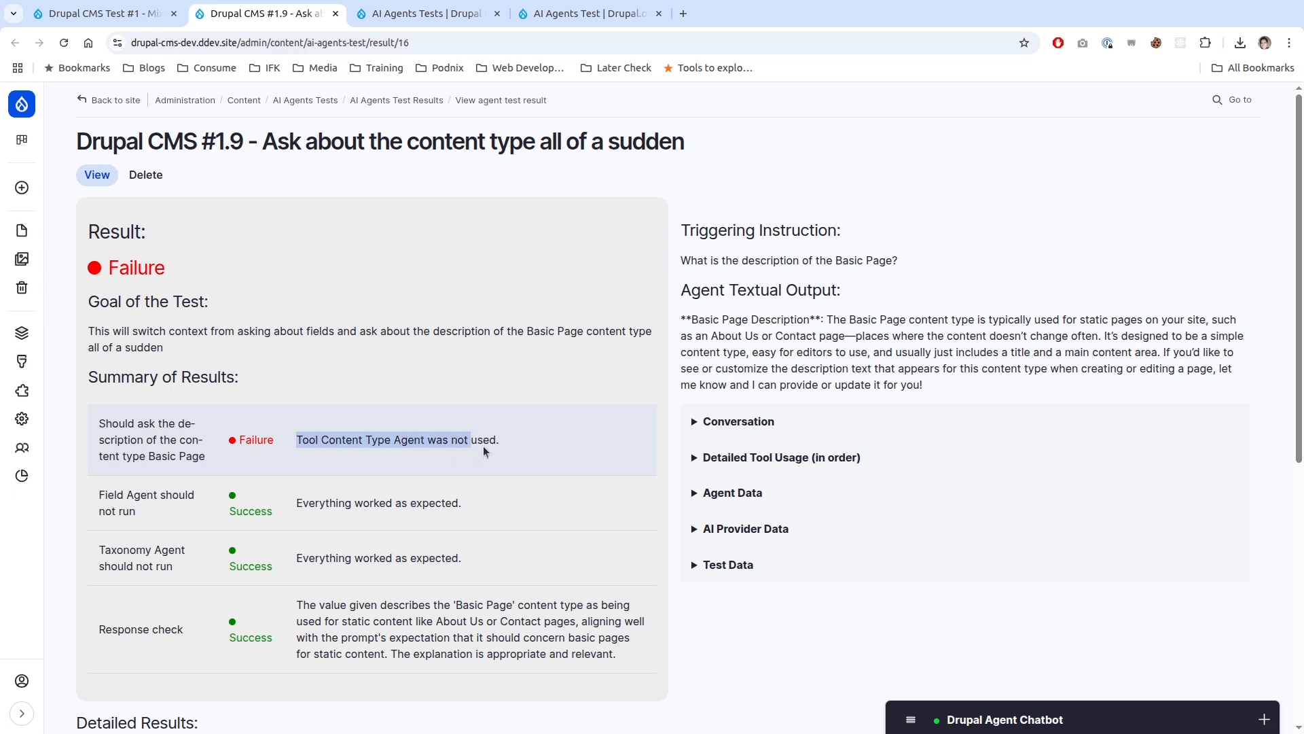
pyautogui.click(509, 443)
pyautogui.click(733, 455)
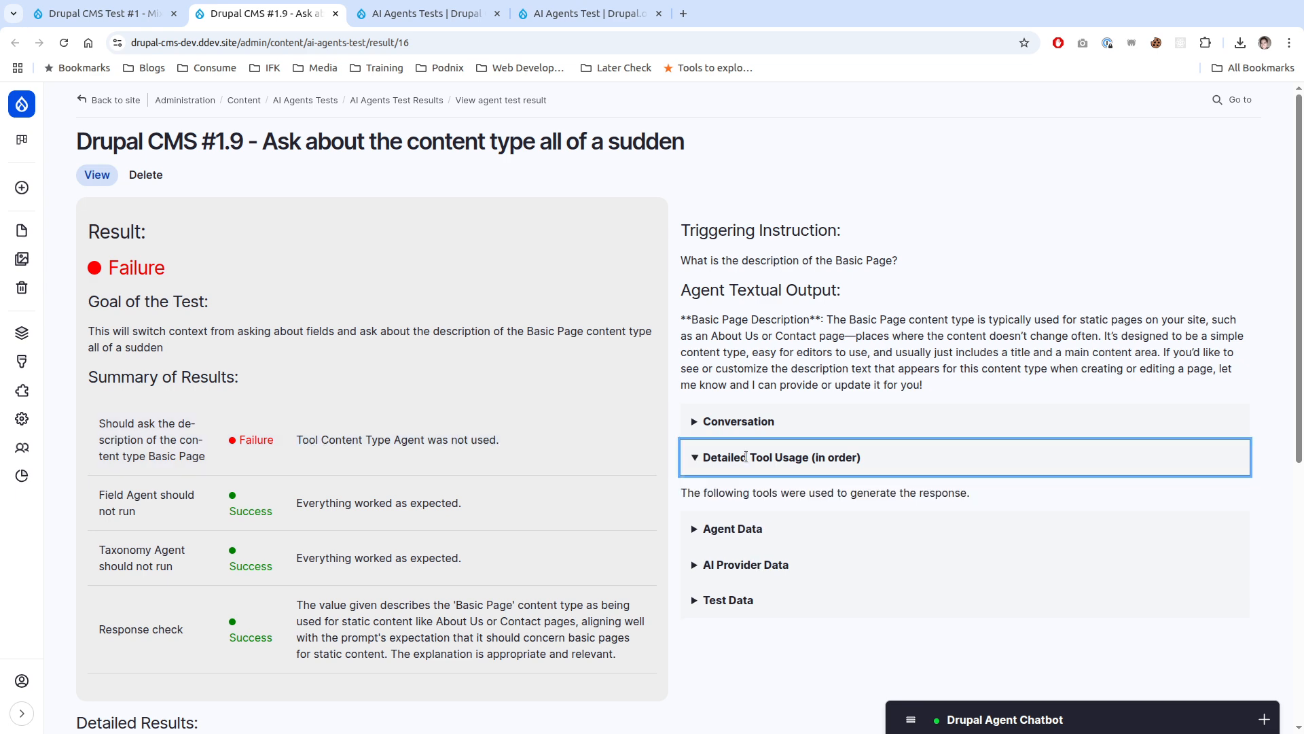
pyautogui.doubleClick(484, 443)
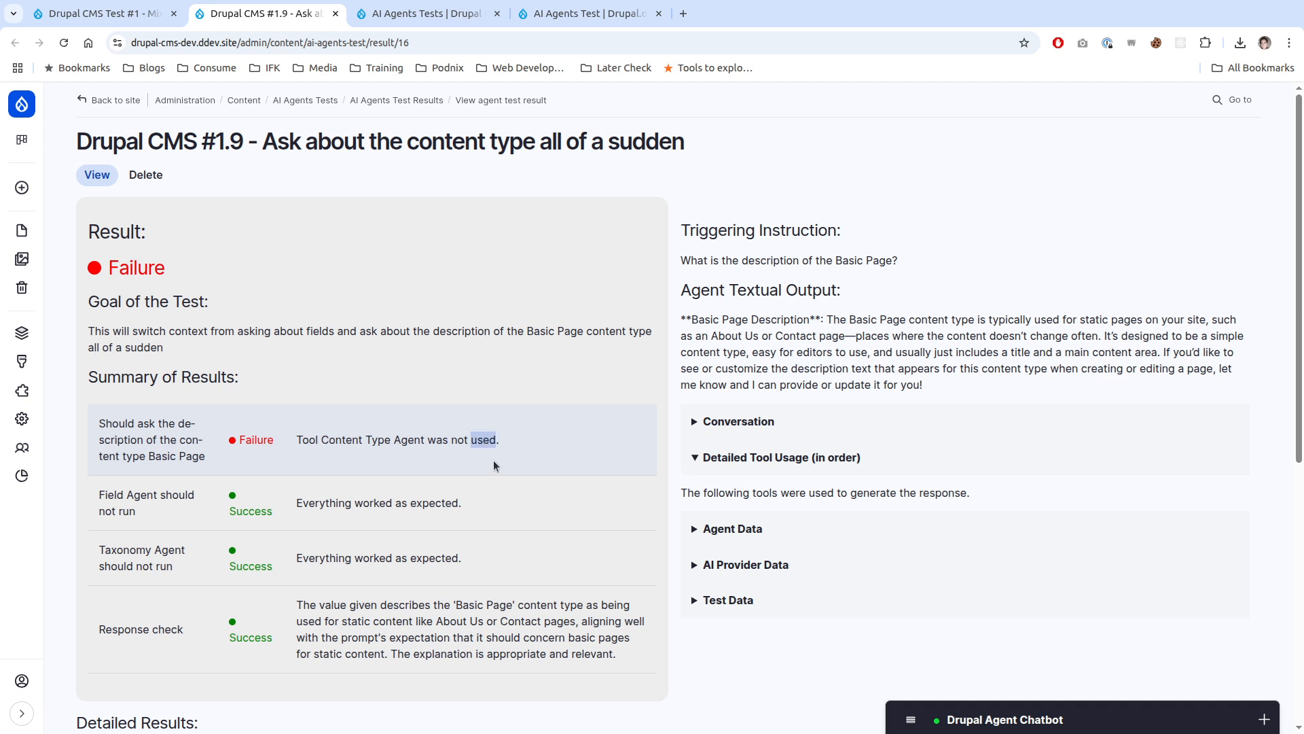
pyautogui.click(521, 473)
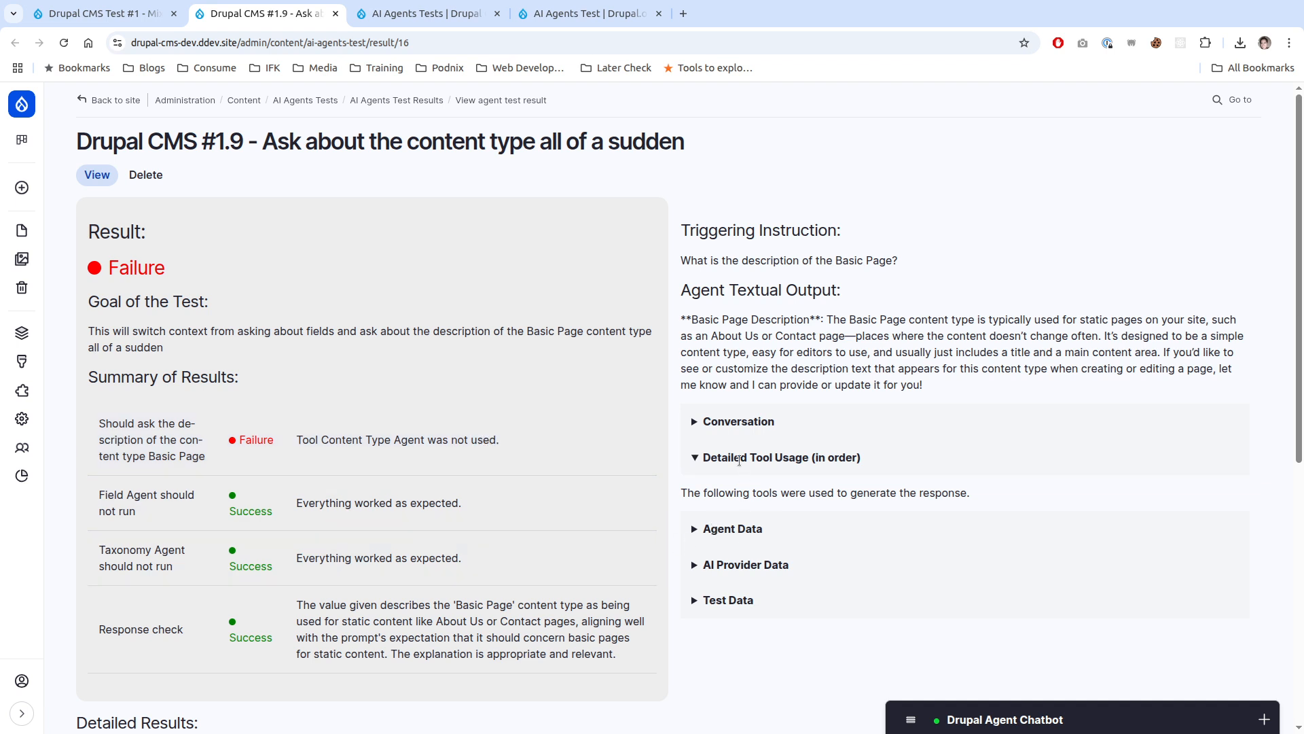
# Step: Expand the #1.9 conversation and review the Basic Page description in the agent's textual output
pyautogui.click(735, 424)
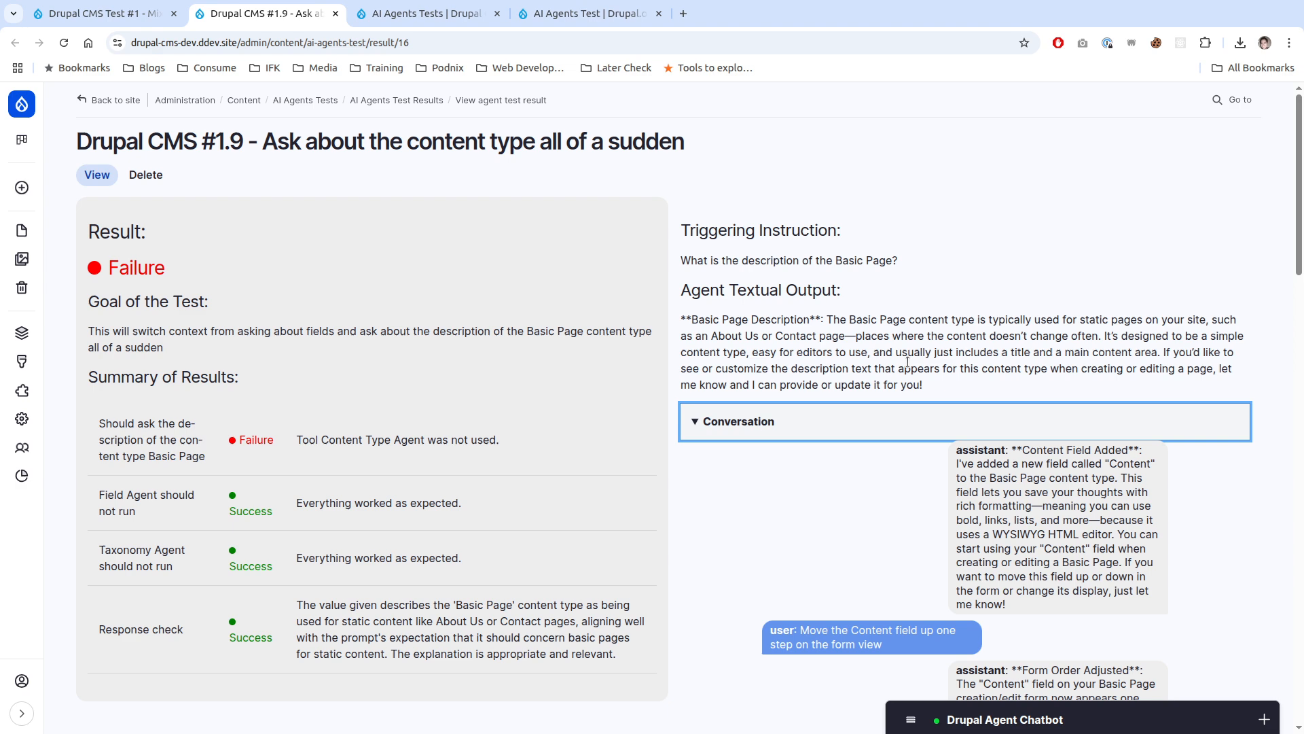
pyautogui.click(948, 347)
pyautogui.moveTo(948, 347); pyautogui.dragTo(1029, 337)
pyautogui.click(1030, 339)
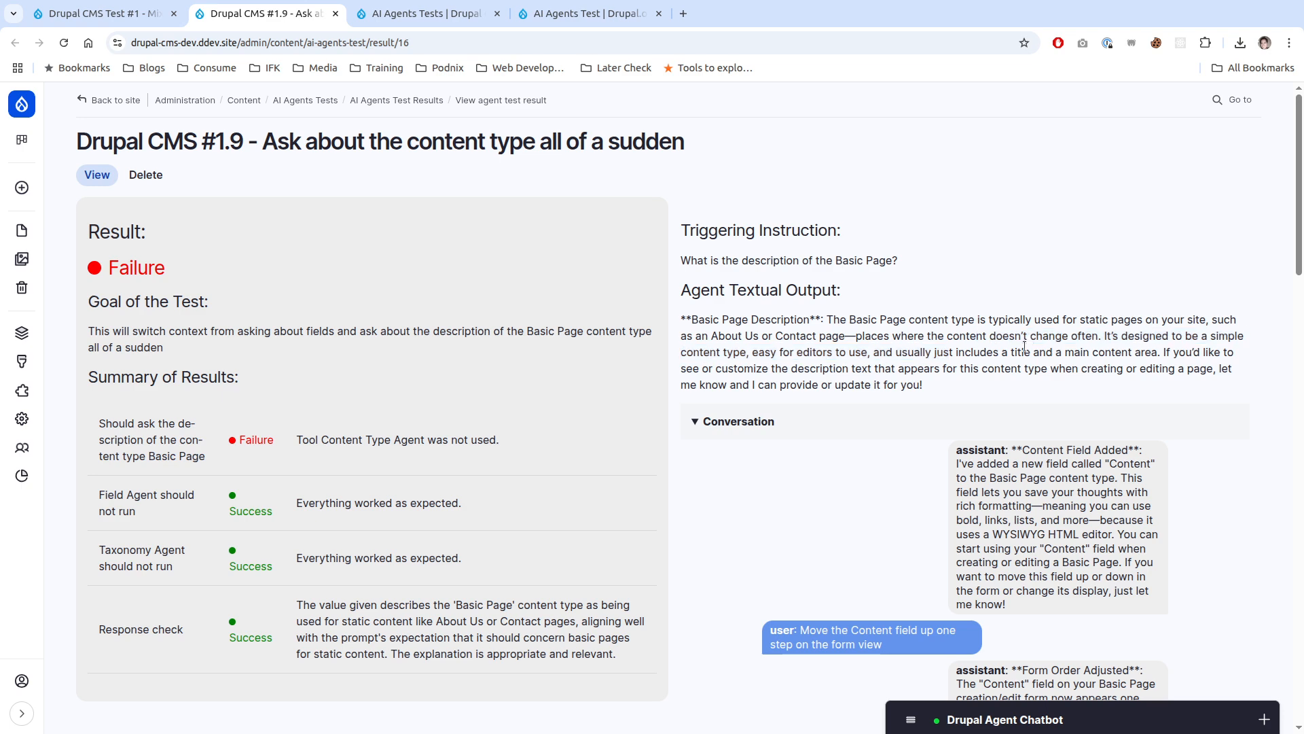
# Step: Compare the Basic Page description in the #1.9 agent output with the conversation and the summary of results
pyautogui.moveTo(724, 334); pyautogui.dragTo(1136, 347)
pyautogui.click(1137, 345)
pyautogui.scroll(-10, 842, 483)
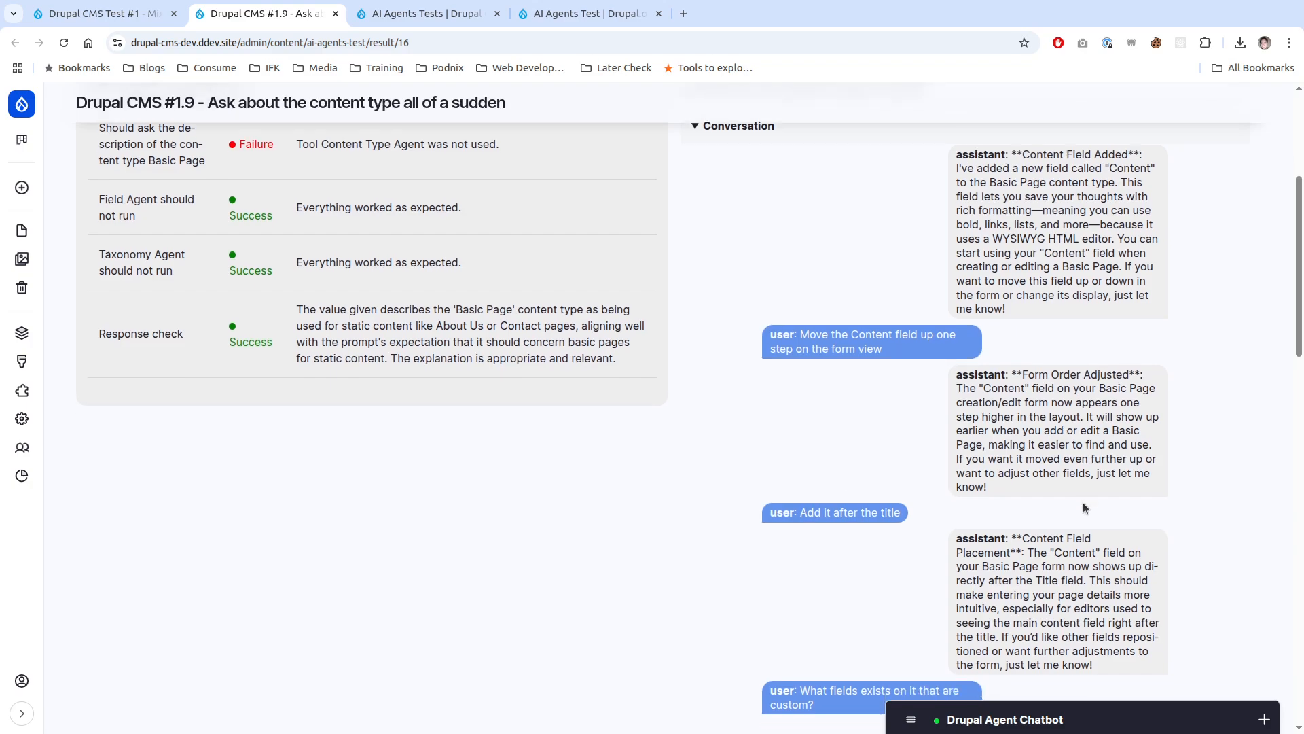
pyautogui.scroll(-5, 1084, 506)
pyautogui.scroll(20, 1083, 502)
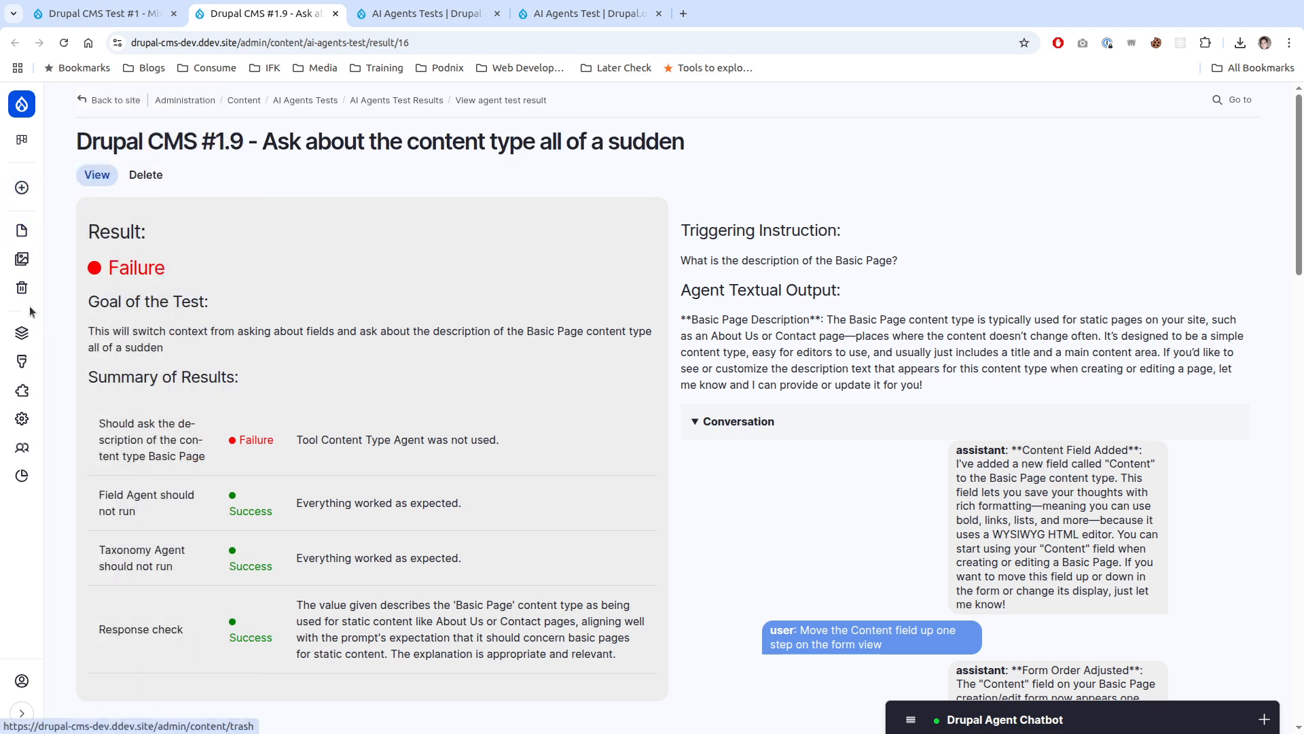
# Step: Check the Basic page content type's actual description in its edit form in a separate tab, and close that tab
pyautogui.moveTo(22, 332)
pyautogui.keyDown('ctrl'); pyautogui.keyDown('shift'); pyautogui.click(139, 174); pyautogui.keyUp('shift'); pyautogui.keyUp('ctrl')
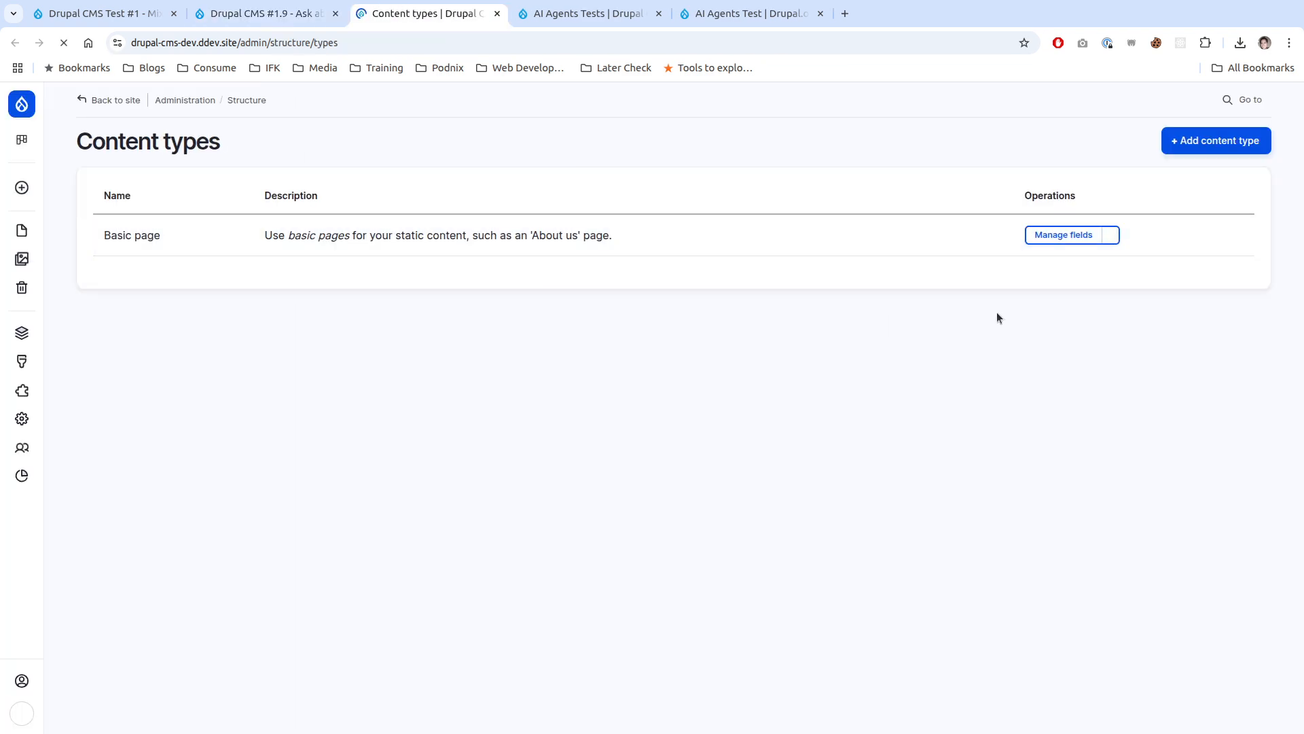
pyautogui.click(1110, 235)
pyautogui.click(1081, 309)
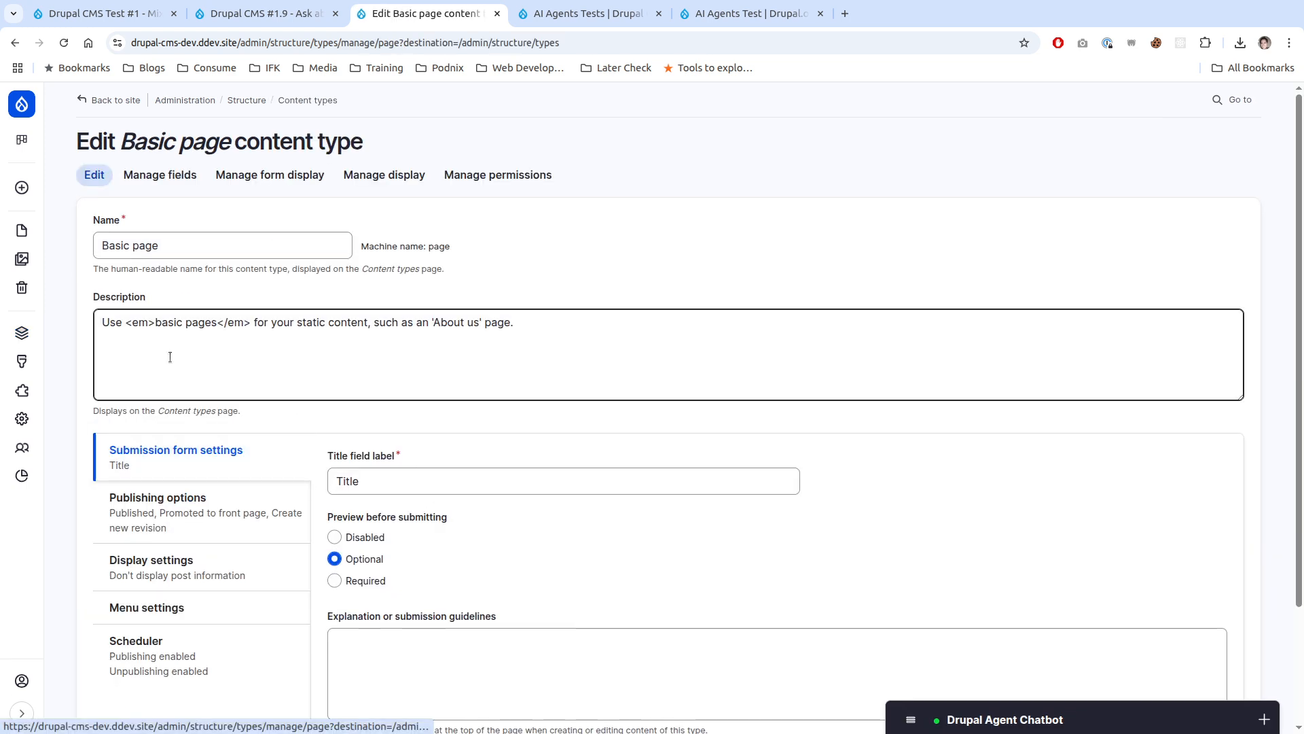
pyautogui.scroll(-2, 233, 515)
pyautogui.scroll(2, 279, 533)
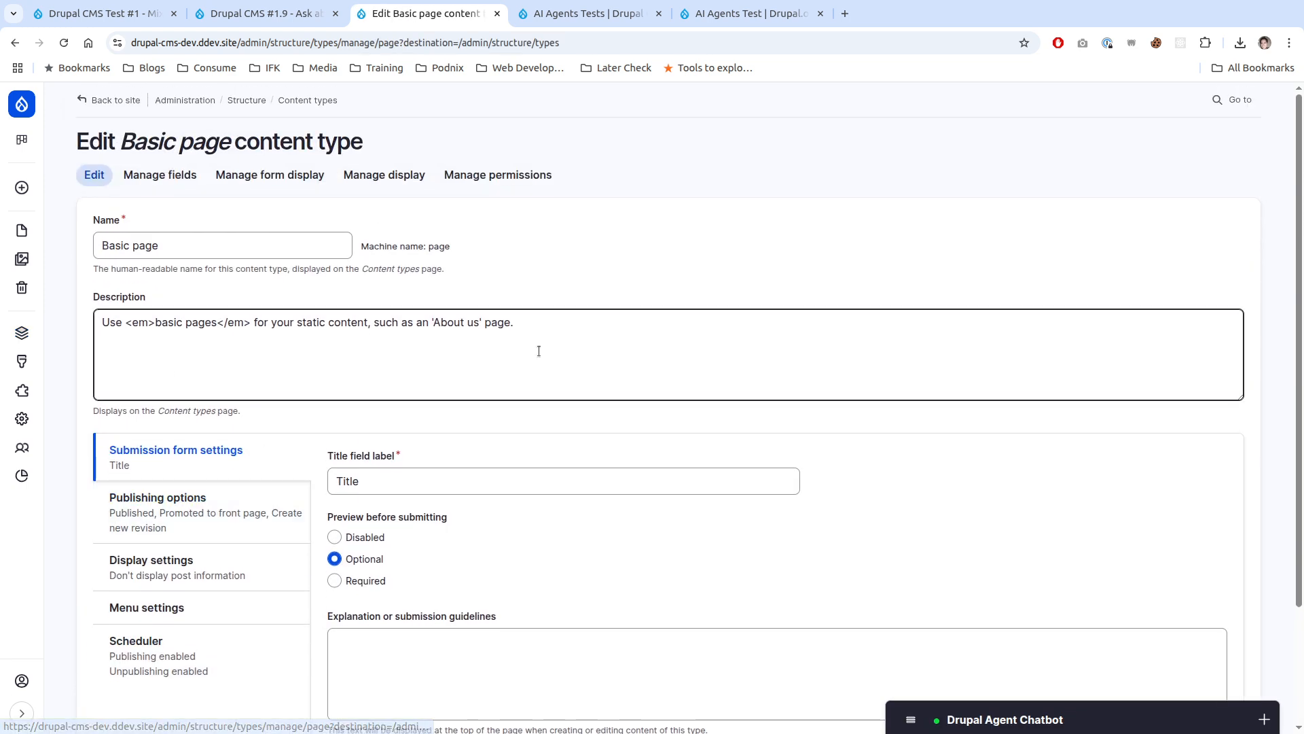
pyautogui.hotkey('ctrl', 'w')
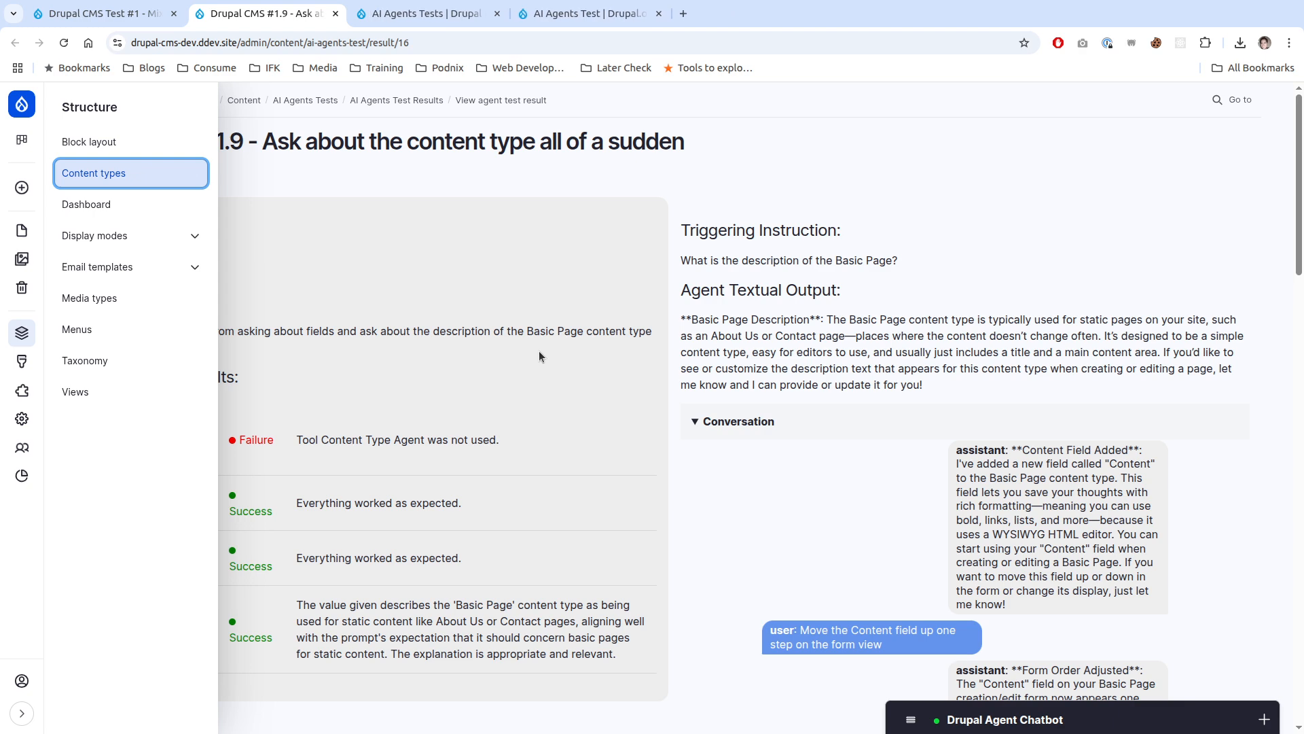
# Step: Close the #1.9 result and review all test statuses and the total success in the Mixed Bag group results
pyautogui.hotkey('ctrl', 'w')
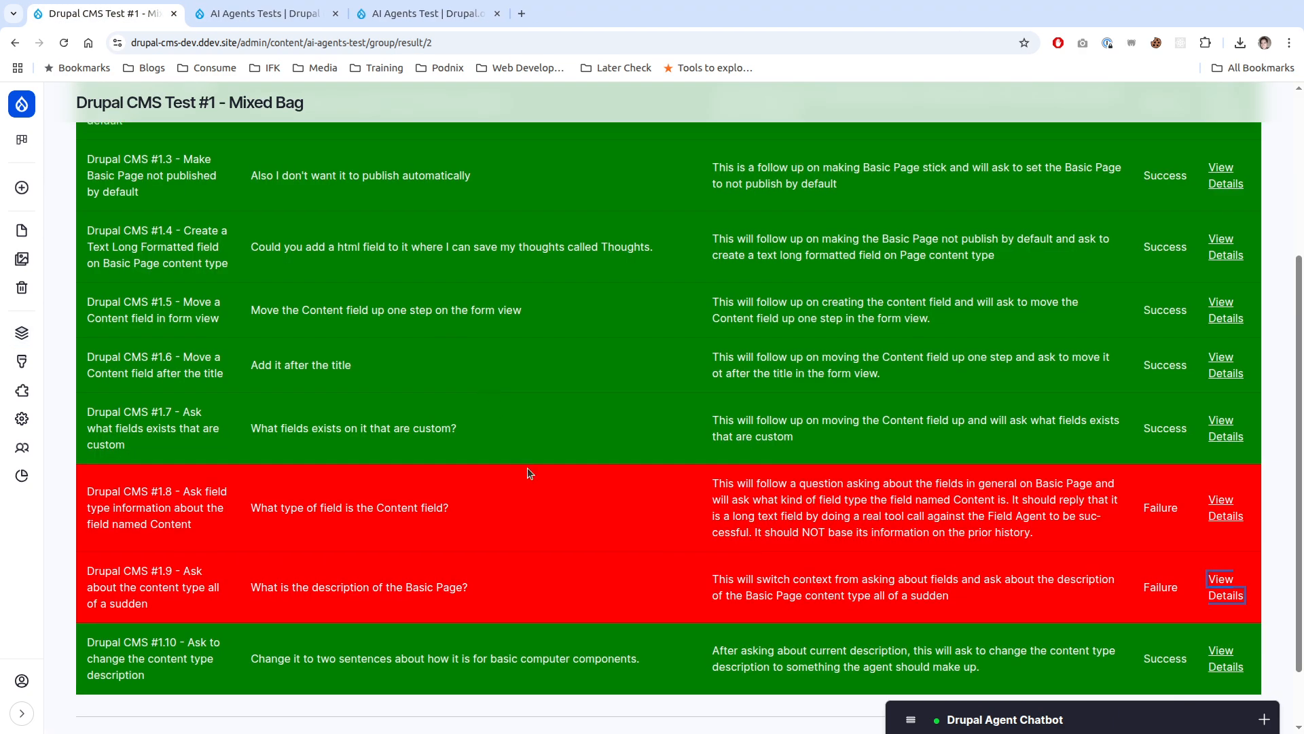
pyautogui.scroll(4, 527, 468)
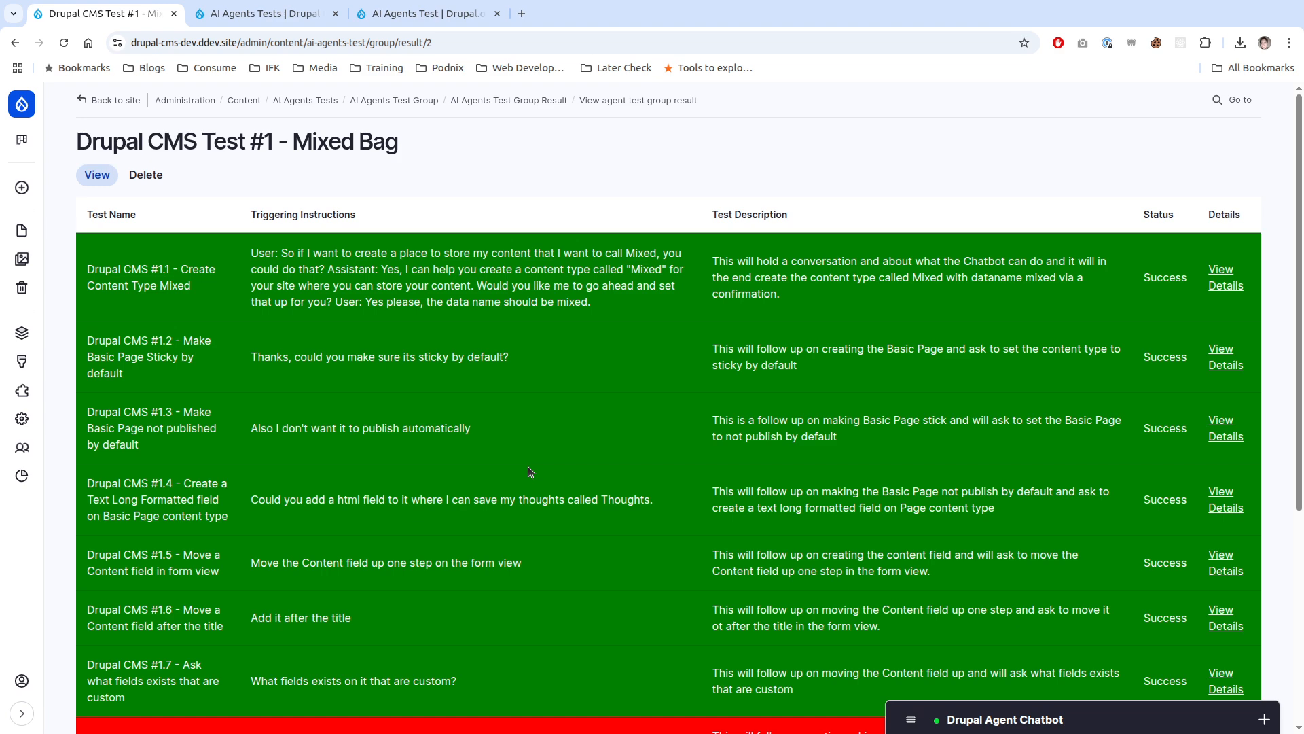
pyautogui.scroll(-3, 528, 466)
pyautogui.scroll(-3, 531, 471)
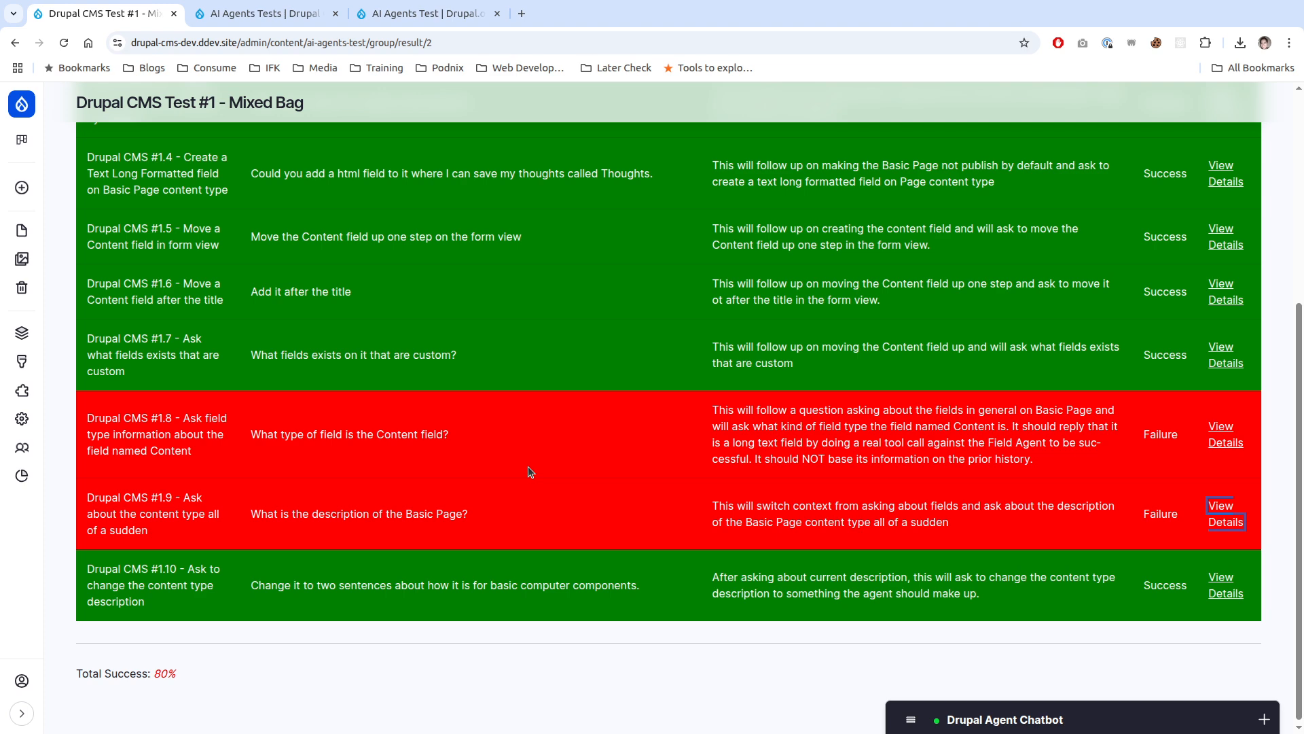
pyautogui.scroll(5, 584, 490)
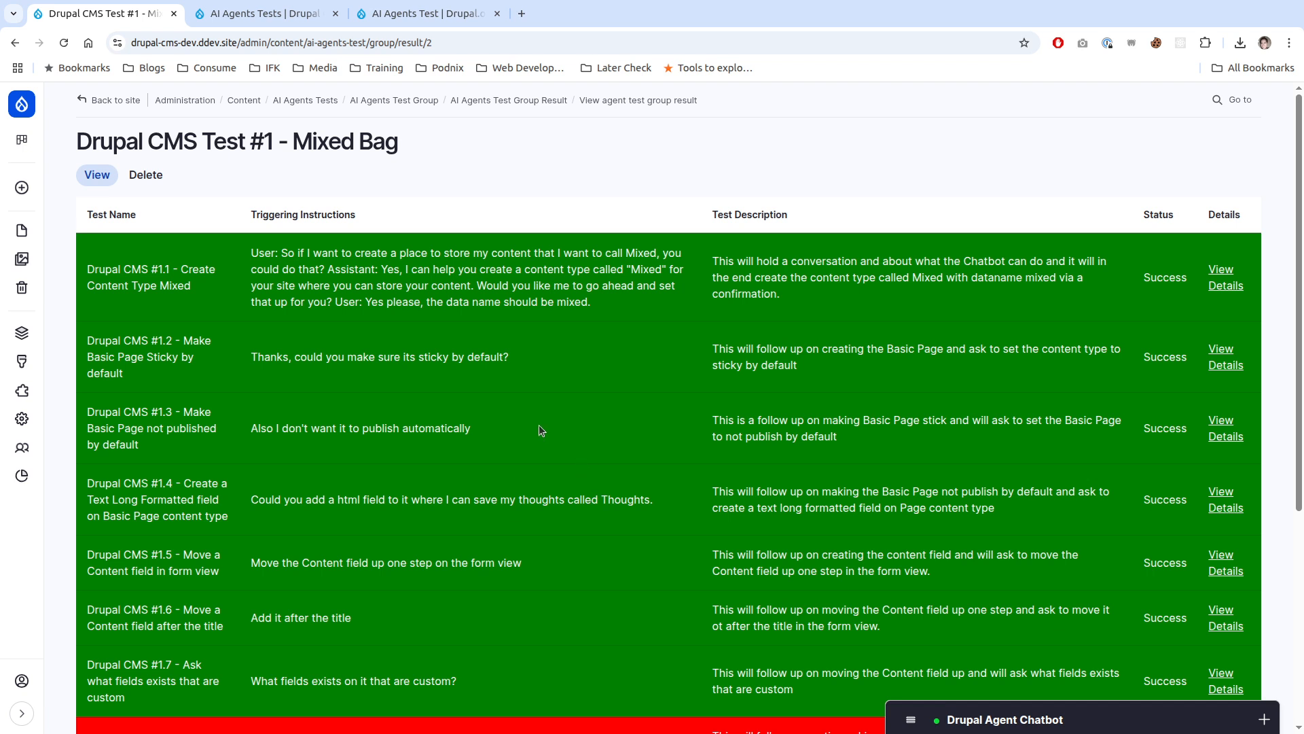
pyautogui.scroll(-2, 537, 448)
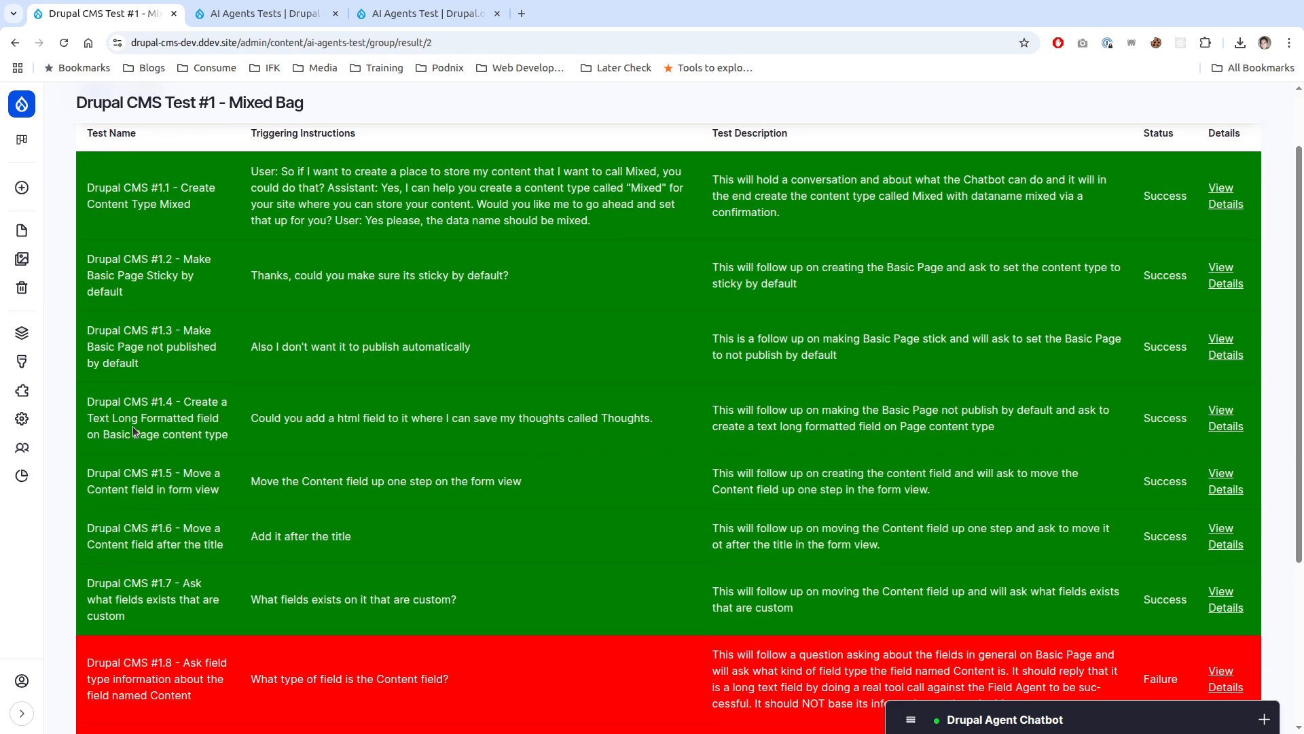
pyautogui.scroll(-2, 421, 489)
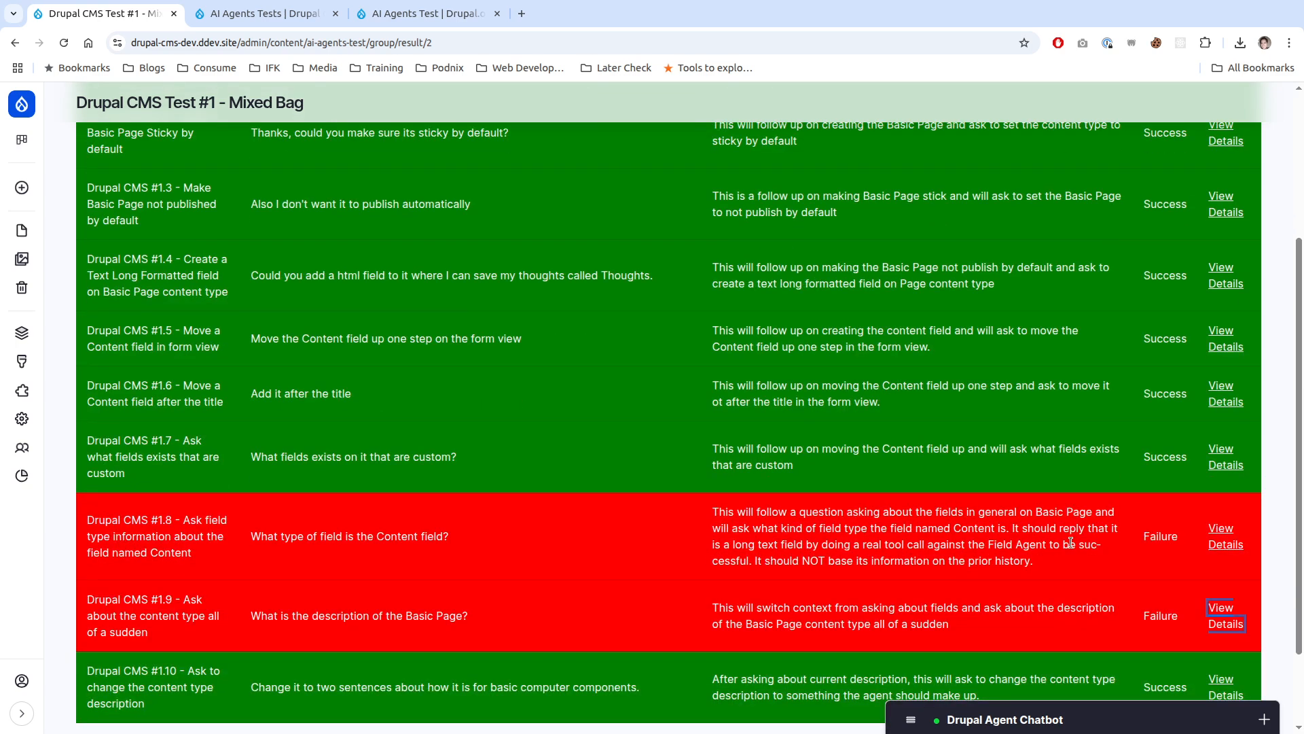
pyautogui.scroll(1, 436, 588)
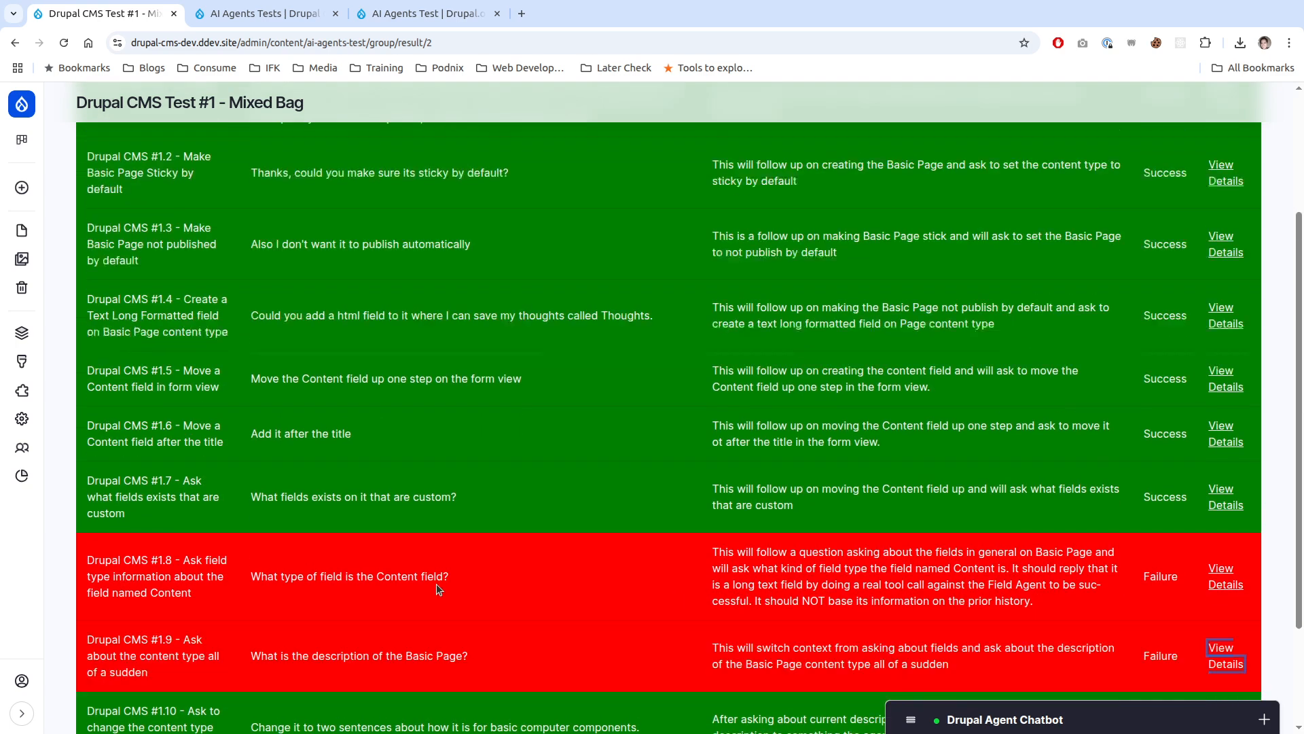
pyautogui.scroll(1, 437, 584)
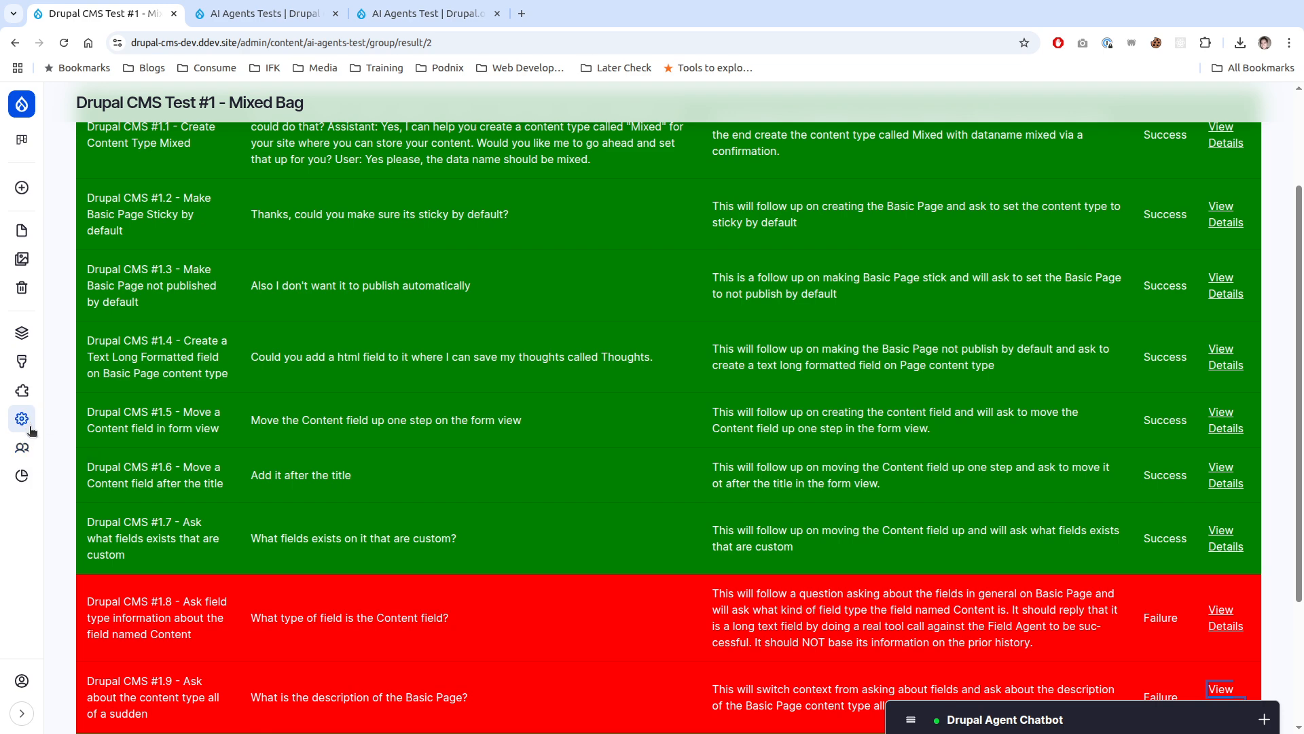
# Step: Open the AI Agent Settings in a new tab and close the two leftover AI Agents Test tabs
pyautogui.moveTo(30, 430)
pyautogui.click(129, 432)
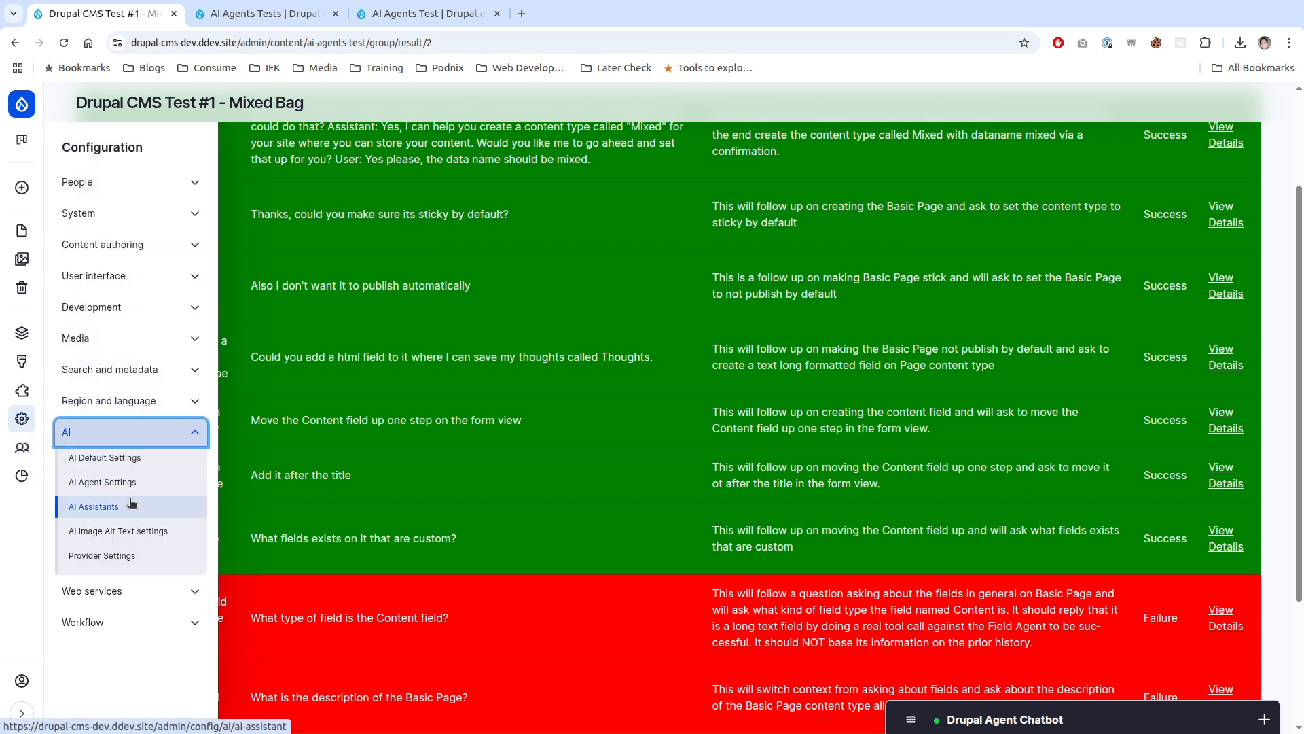
pyautogui.keyDown('ctrl'); pyautogui.click(139, 486); pyautogui.keyUp('ctrl')
pyautogui.hotkey('ctrl', 'Tab')
pyautogui.click(498, 15)
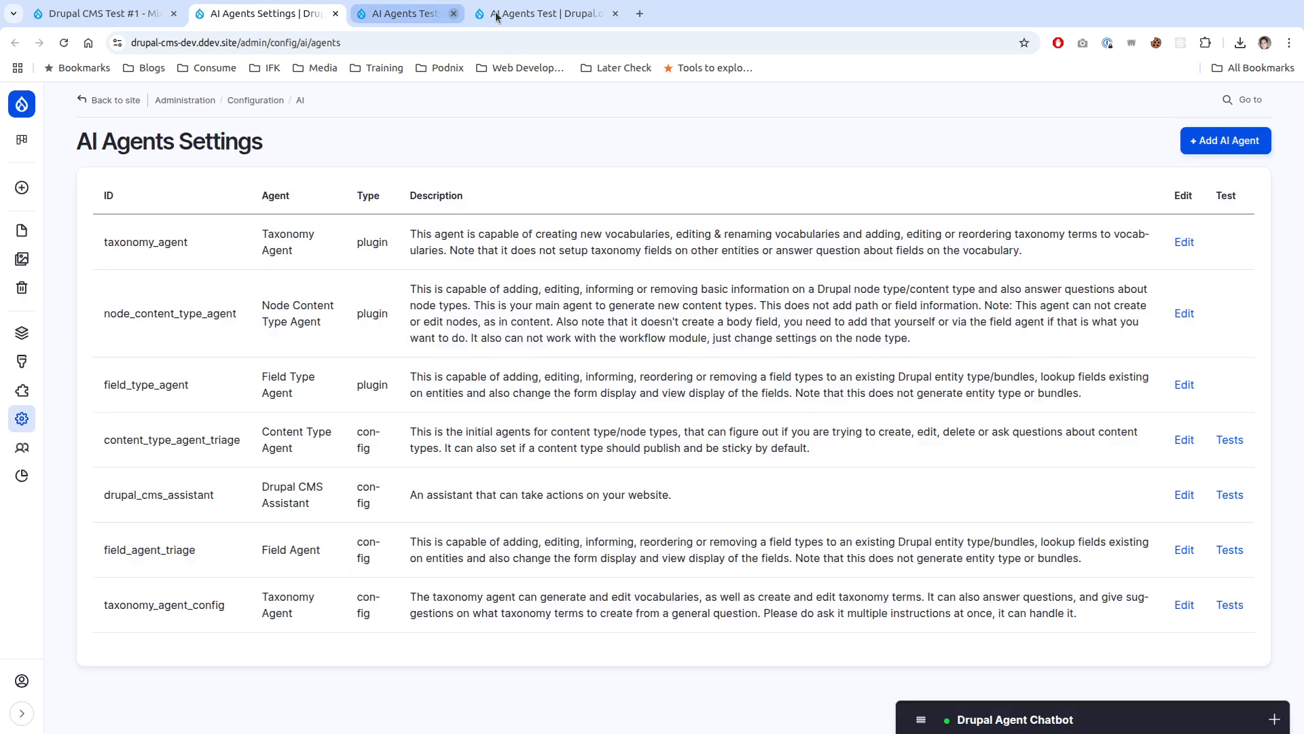
pyautogui.click(493, 14)
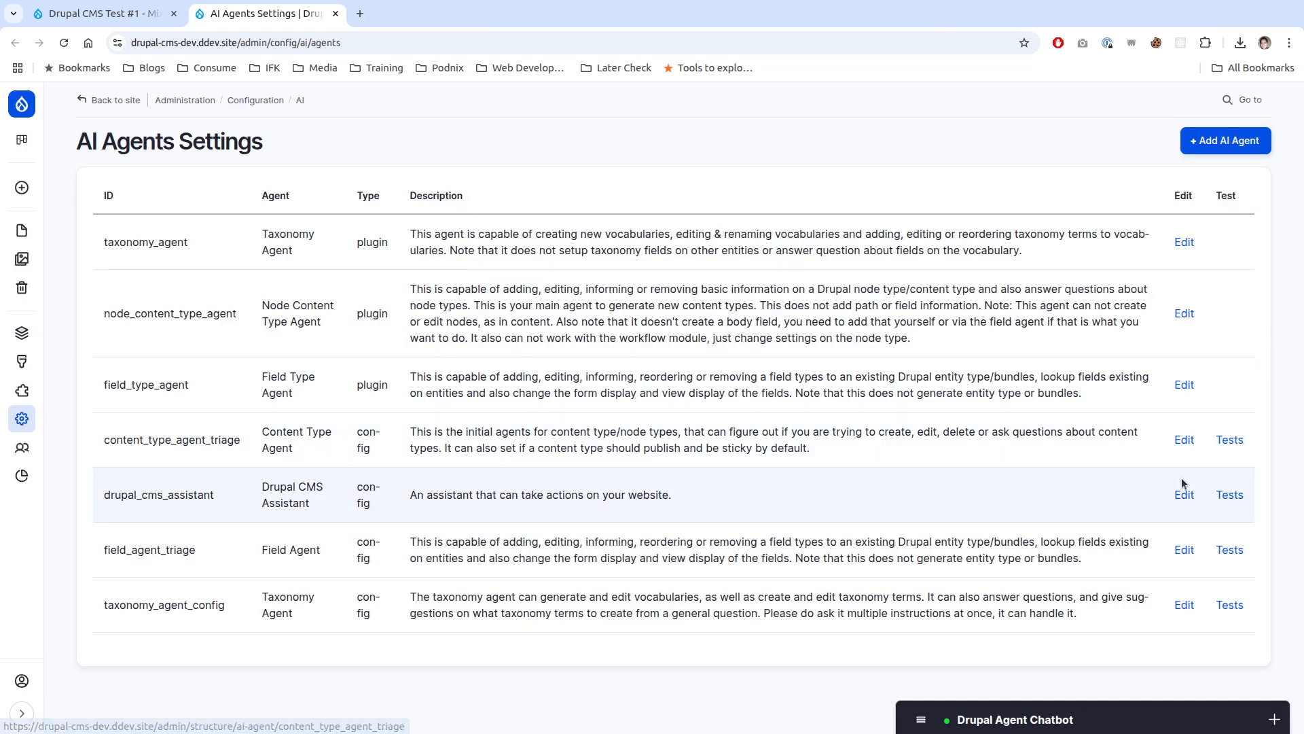
# Step: Open the Drupal CMS Assistant agent for editing and review its Agent Instructions through the Formatting Rules
pyautogui.click(1184, 494)
pyautogui.scroll(-9, 422, 435)
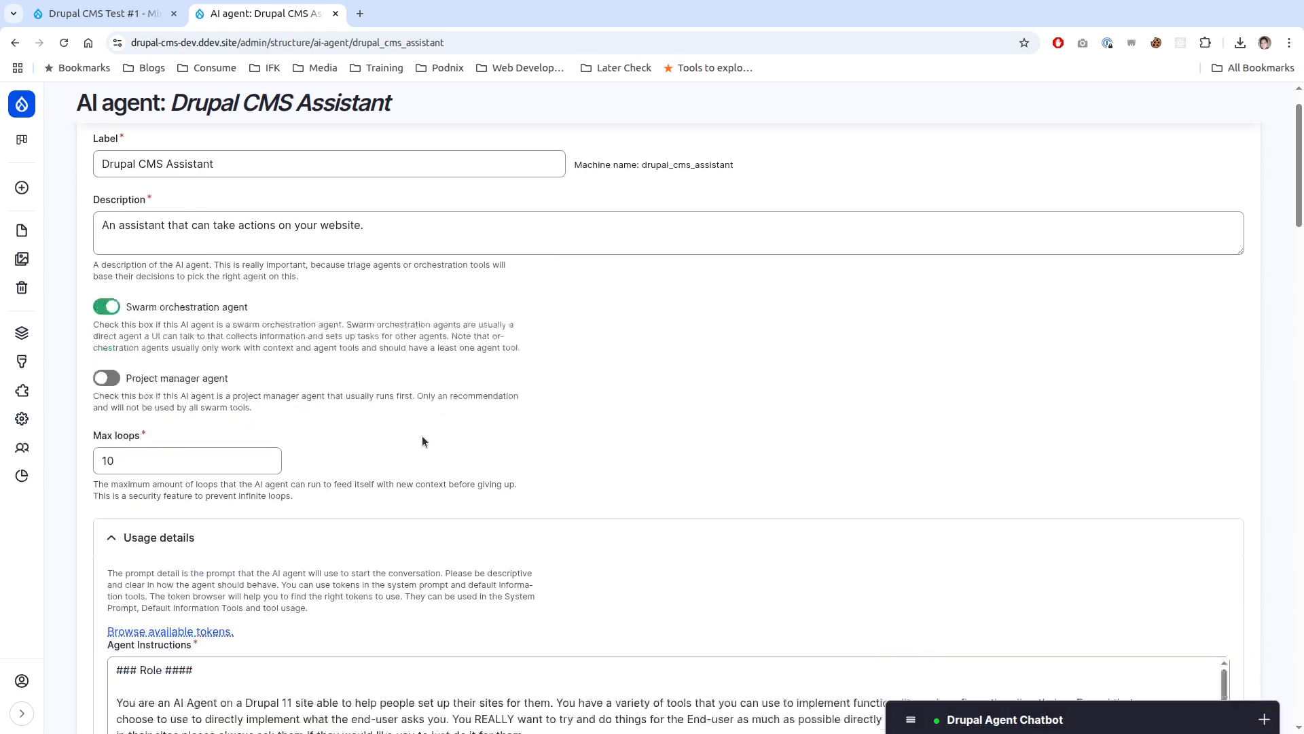
pyautogui.scroll(-5, 406, 367)
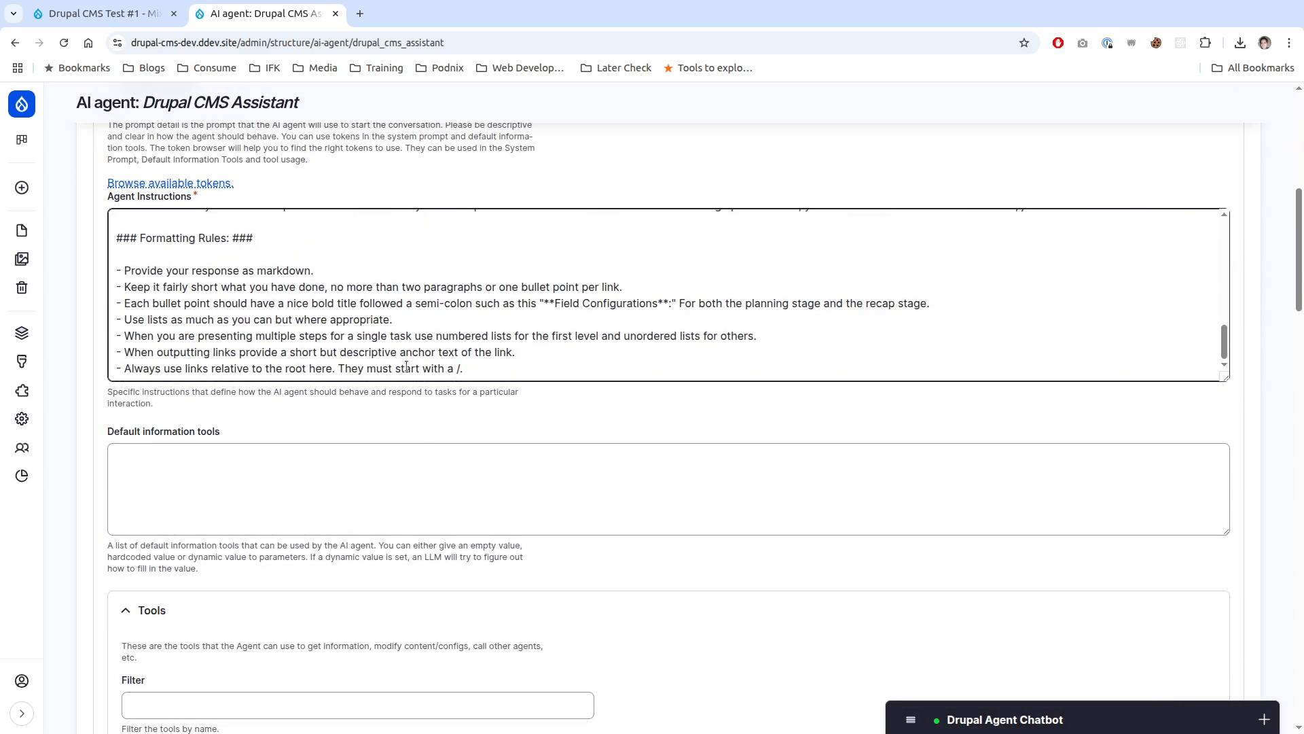
pyautogui.scroll(10, 406, 366)
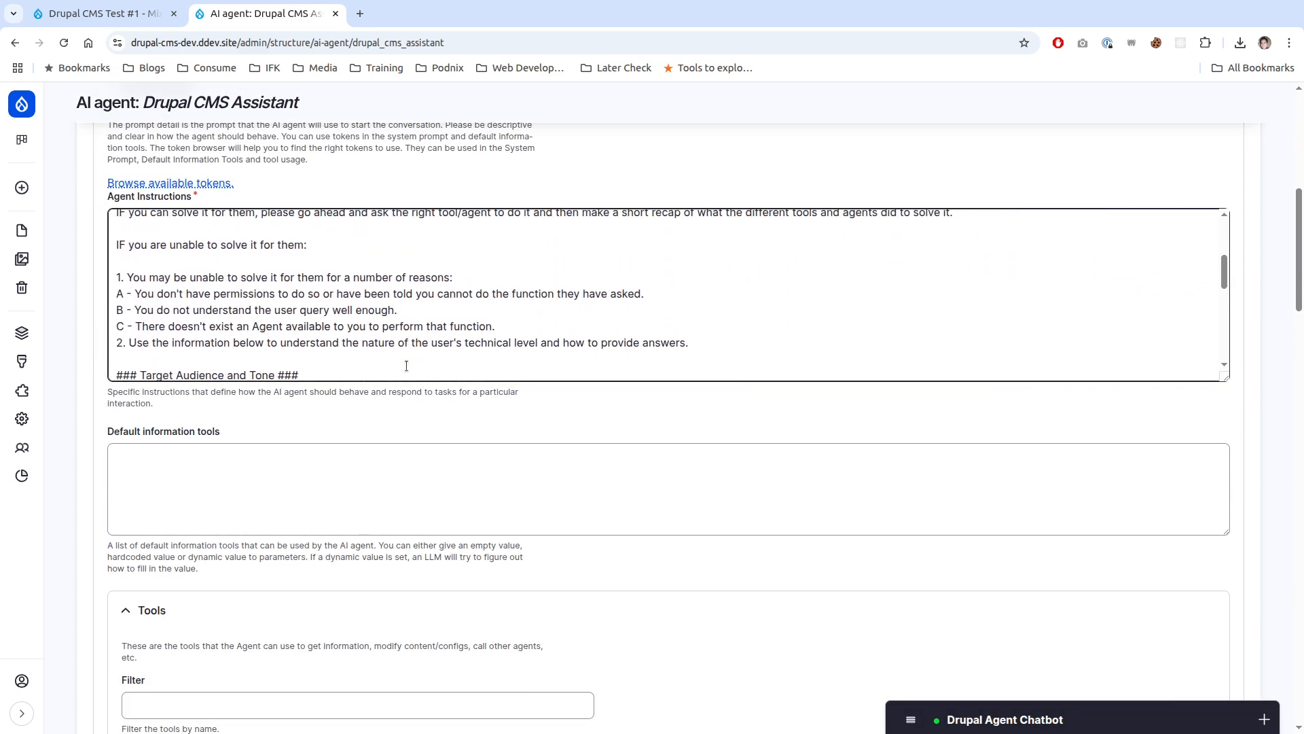
pyautogui.scroll(-10, 407, 367)
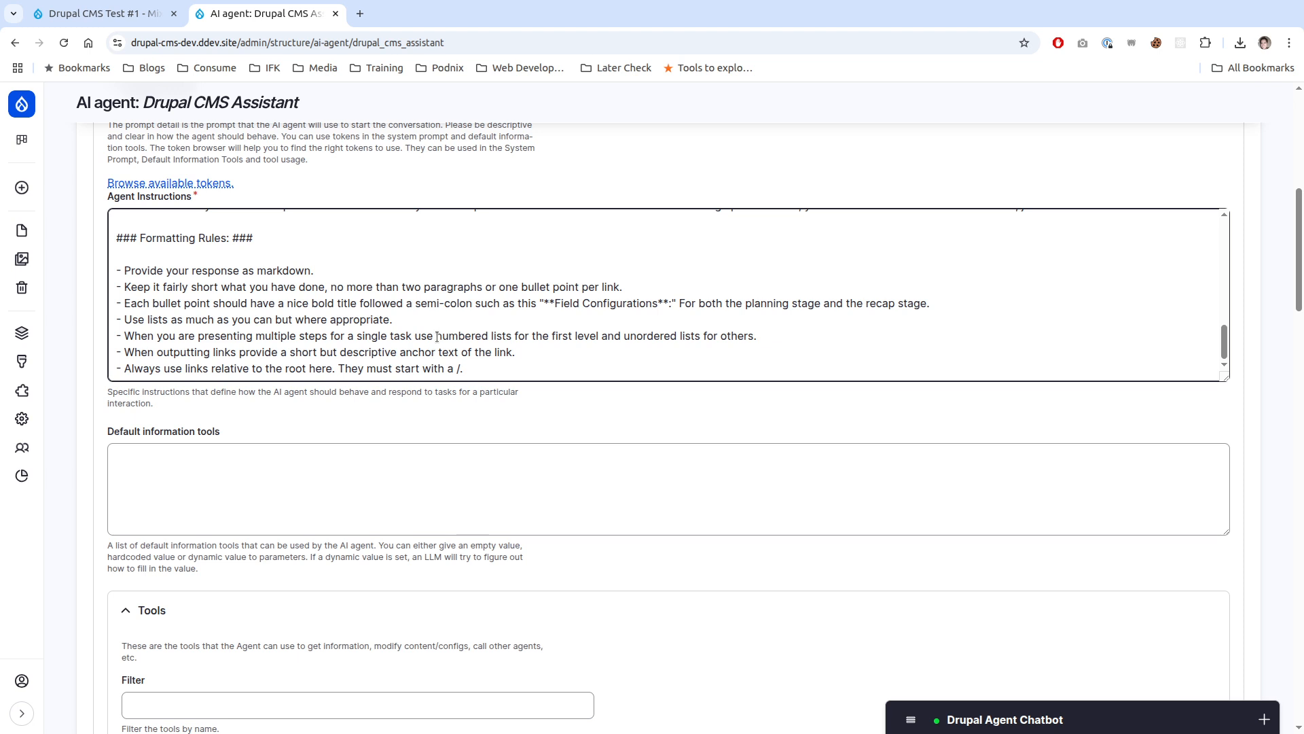
# Step: Add two blank lines at the end of the Drupal CMS Assistant's Agent Instructions
pyautogui.click(501, 369)
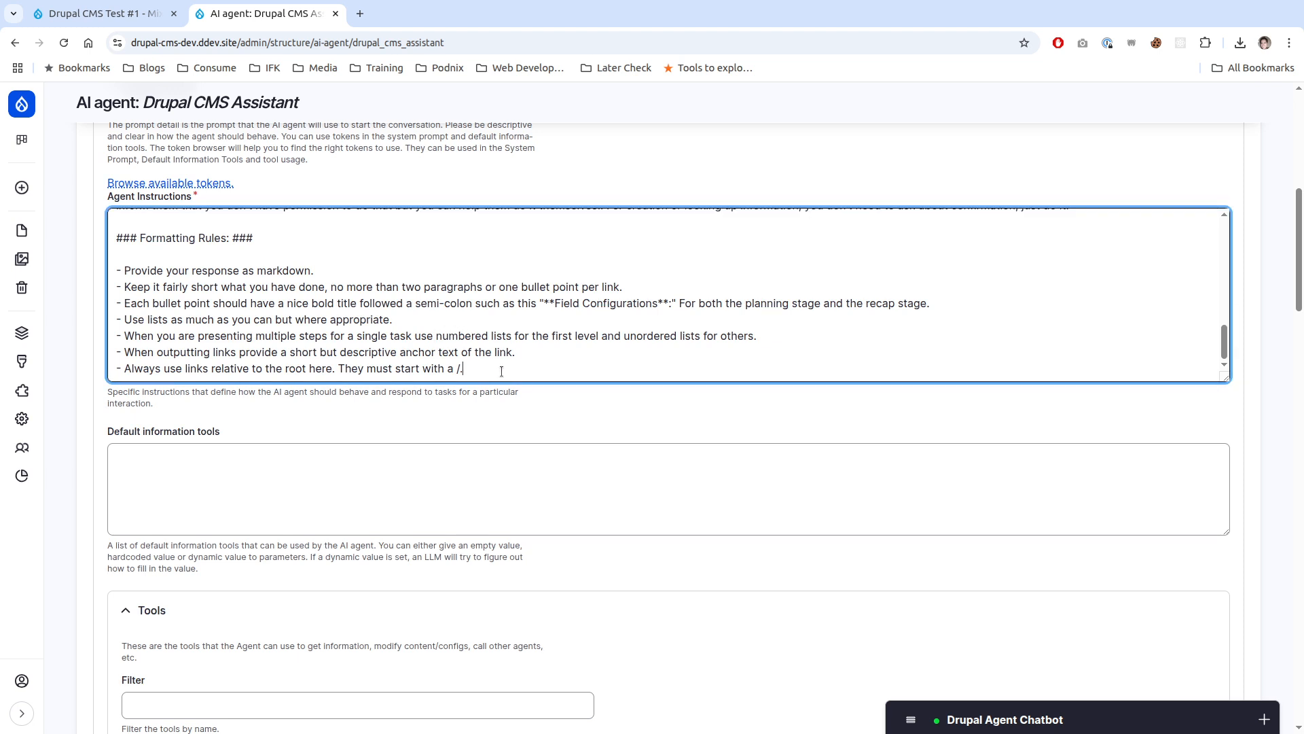
pyautogui.press('Return')
pyautogui.press('Return')
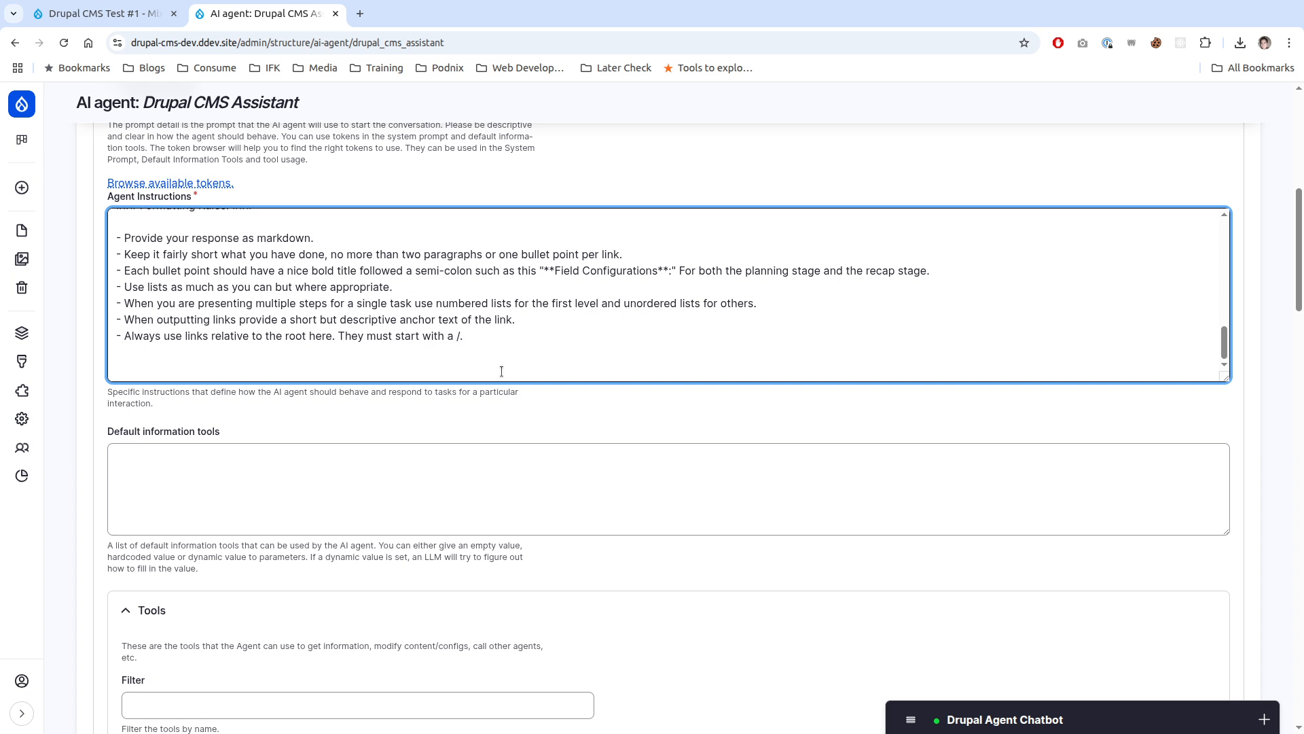
# Step: Switch to Visual Studio Code and expand the web/sites/default folder of the drupal_cms project
pyautogui.hotkey('alt', 'Tab')
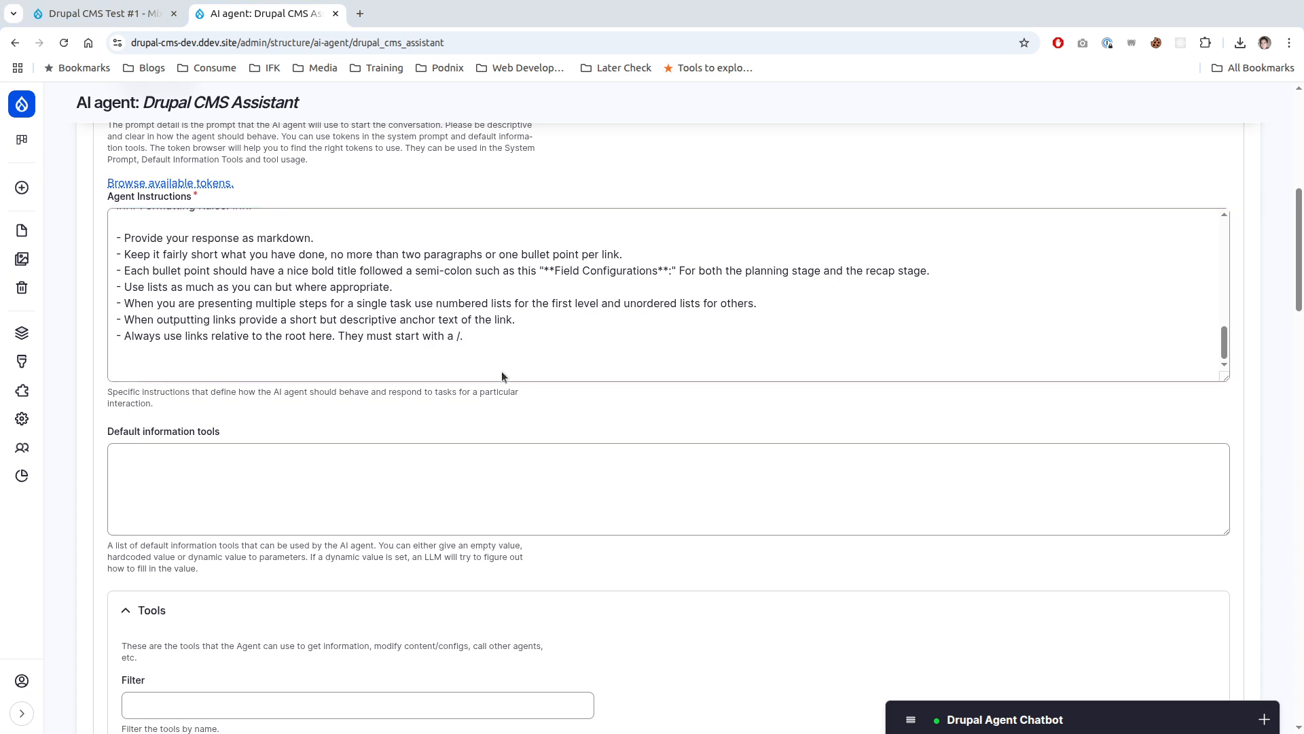
pyautogui.hotkey('alt', 'Tab')
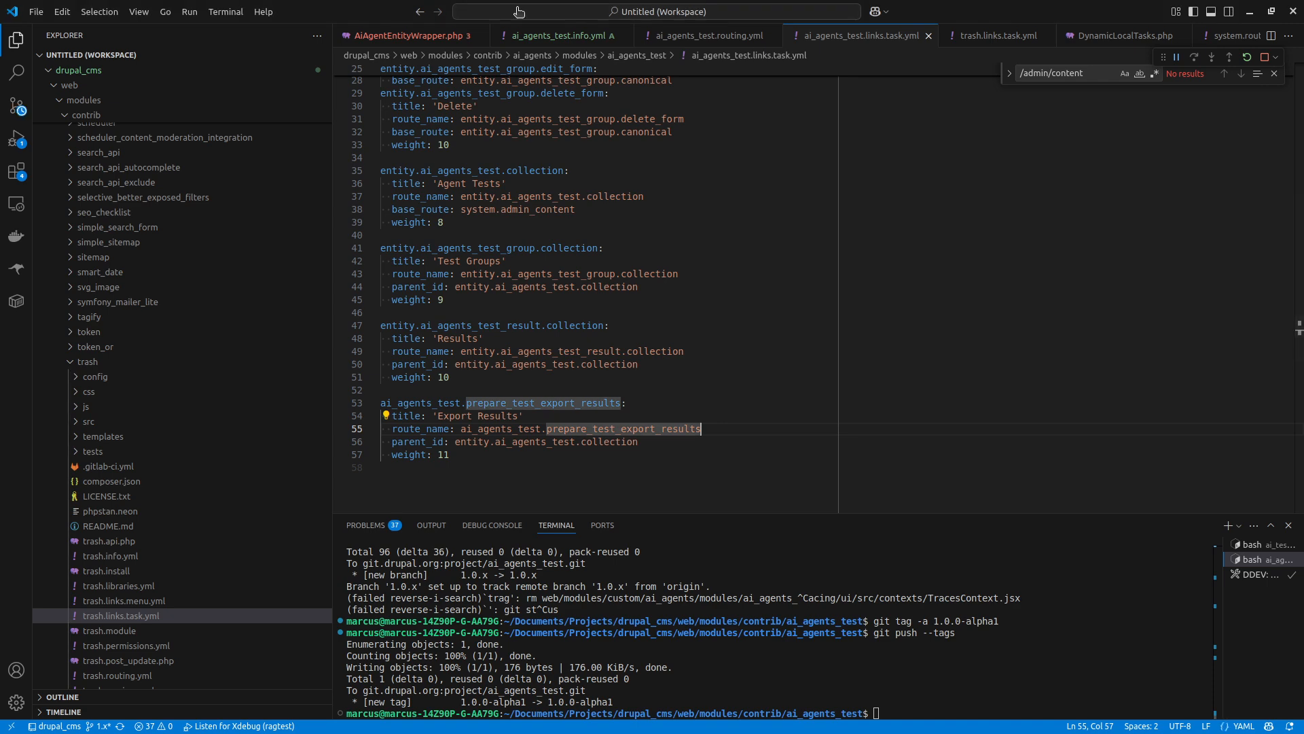
pyautogui.scroll(20, 167, 256)
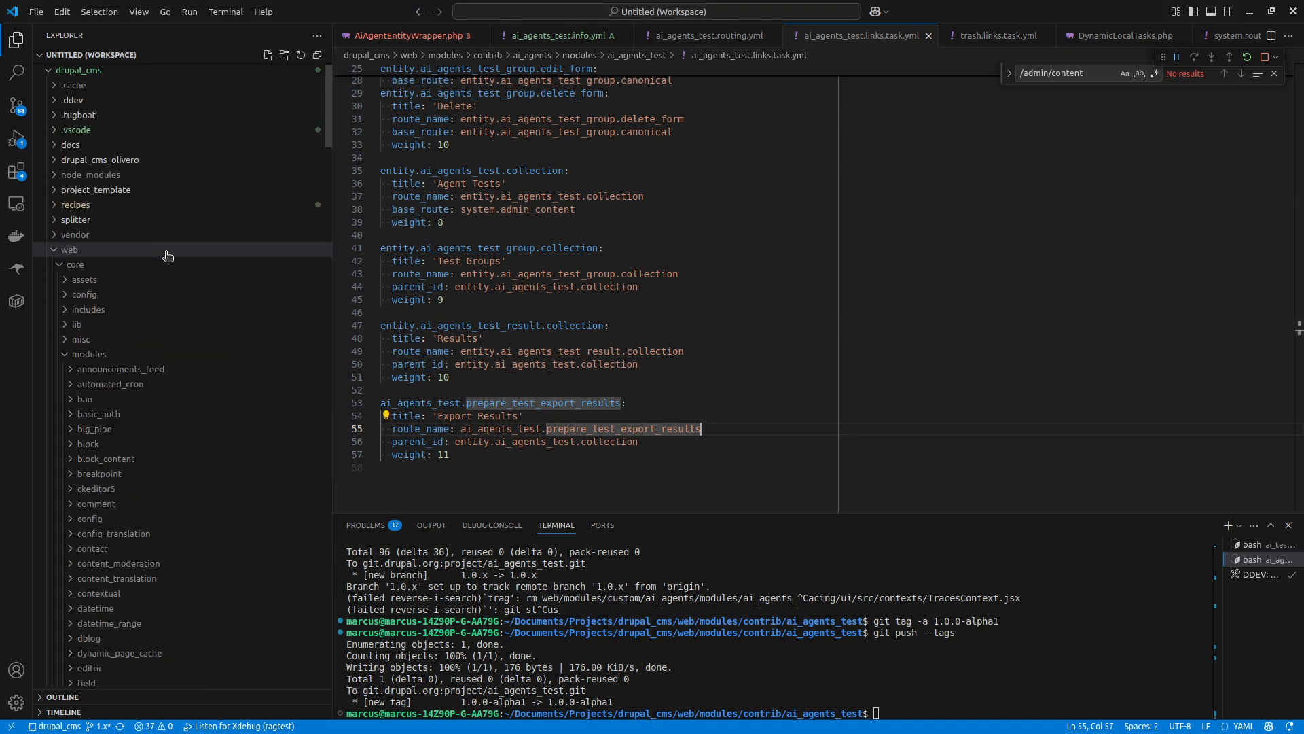
pyautogui.scroll(-20, 167, 256)
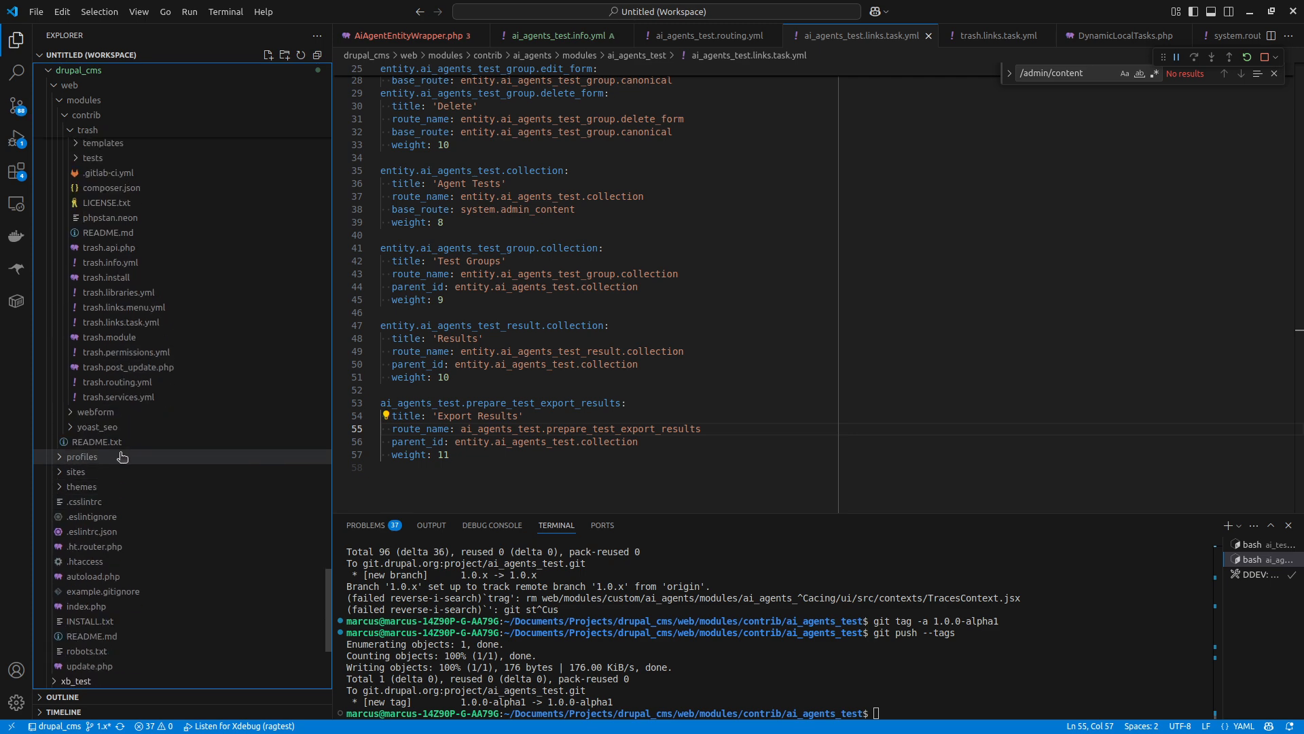
pyautogui.scroll(3, 102, 458)
pyautogui.click(113, 471)
pyautogui.click(123, 487)
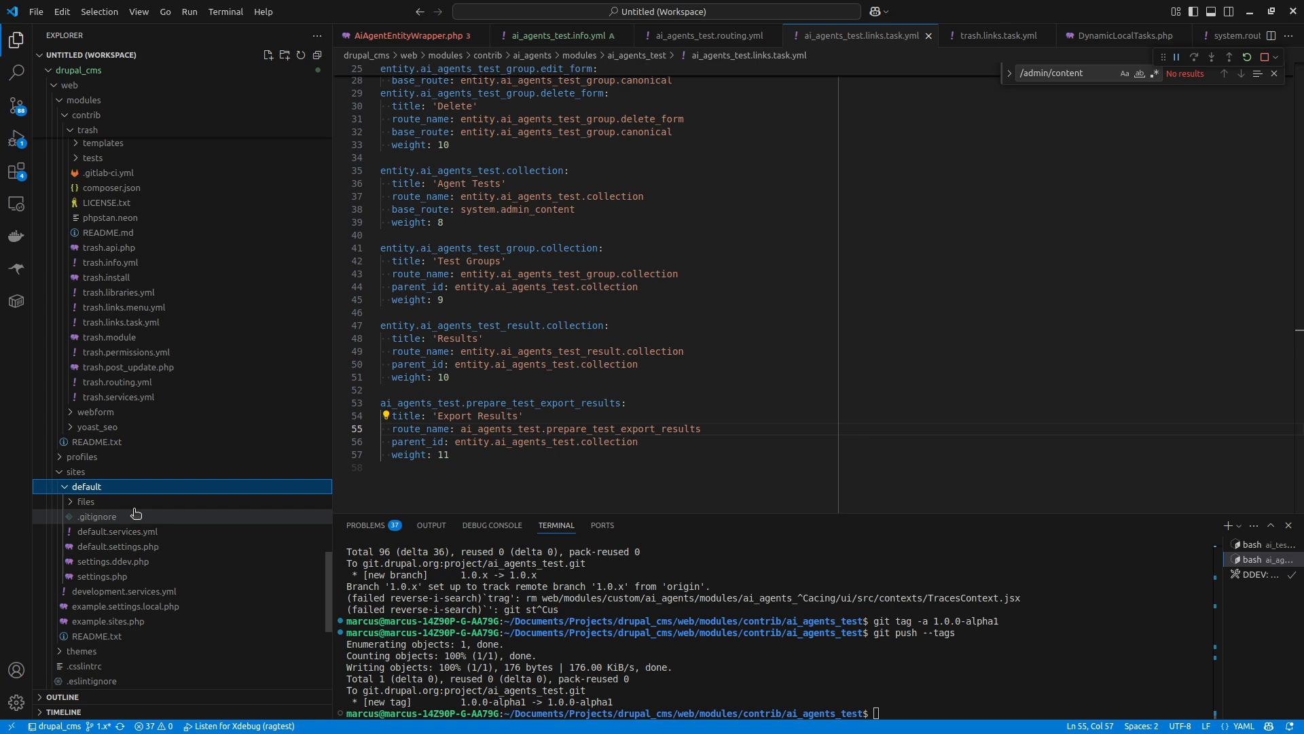
# Step: Open ai_agents.ai_agent.drupal_cms_assistant.yml from the sync folder inside the default site's files folder
pyautogui.click(139, 503)
pyautogui.scroll(-3, 129, 489)
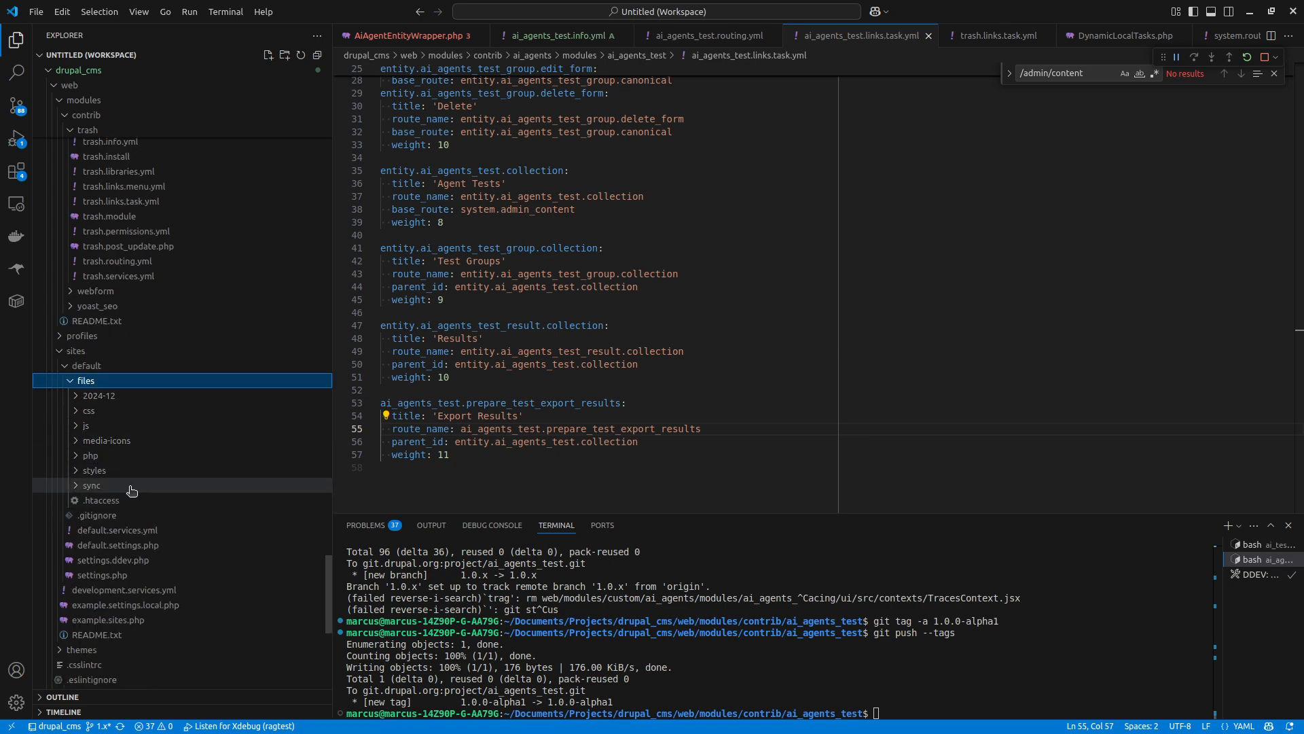
pyautogui.click(128, 480)
pyautogui.scroll(-3, 131, 490)
pyautogui.scroll(-1, 132, 489)
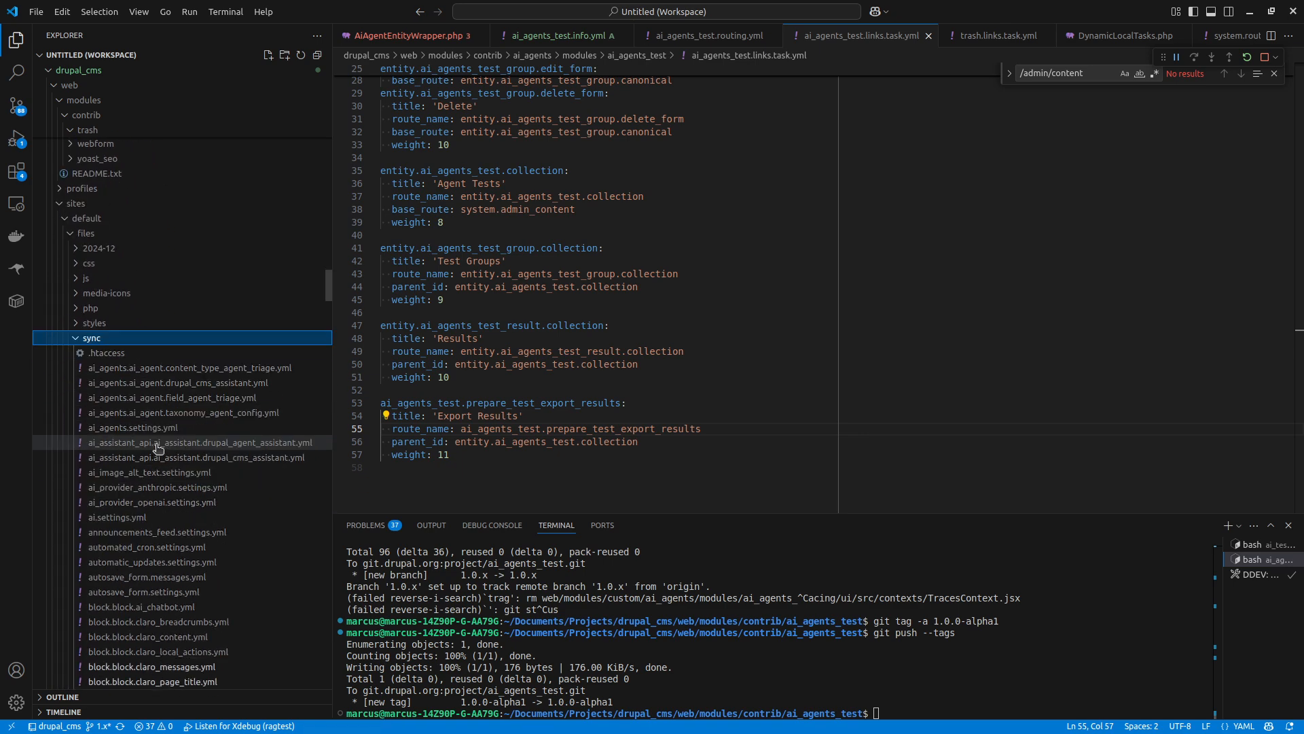
pyautogui.click(226, 385)
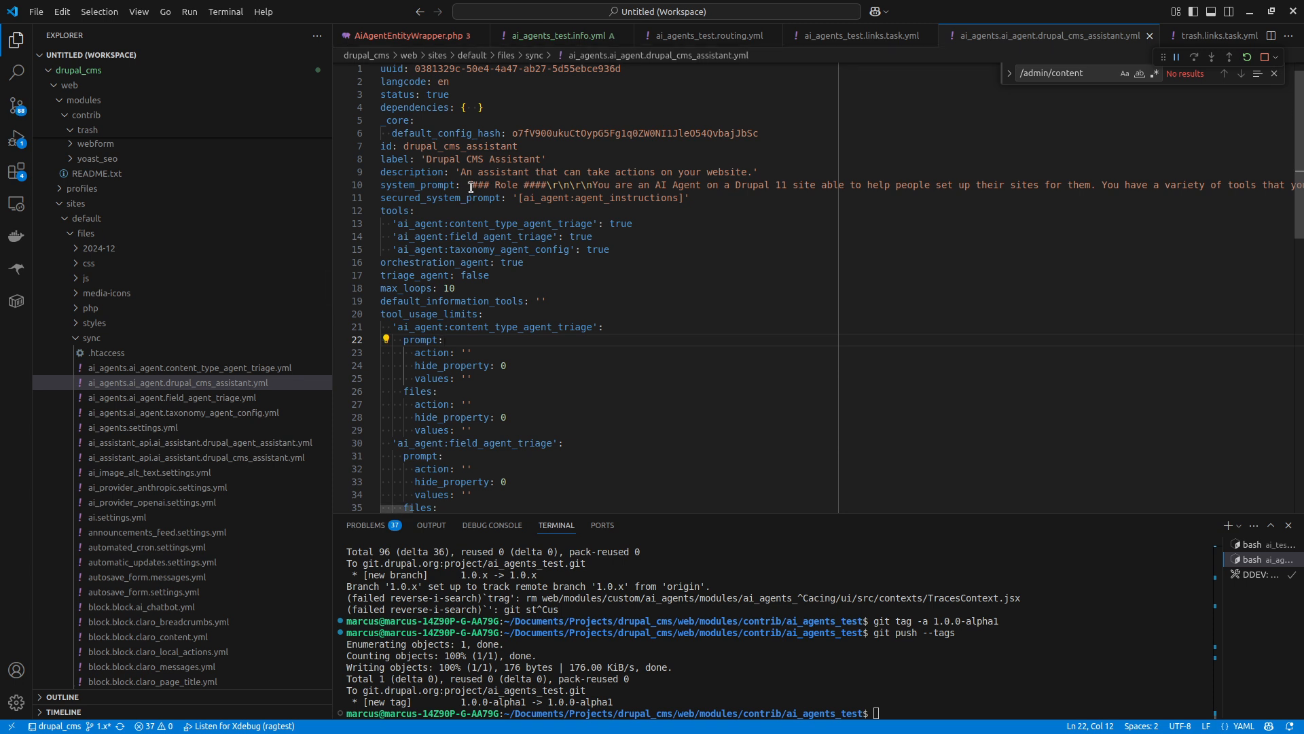
# Step: Copy the system_prompt text from the YAML file and replace the Drupal CMS Assistant's Agent Instructions in the browser with it
pyautogui.moveTo(472, 185); pyautogui.dragTo(519, 195)
pyautogui.click(520, 185)
pyautogui.hotkey('shift', 'End')
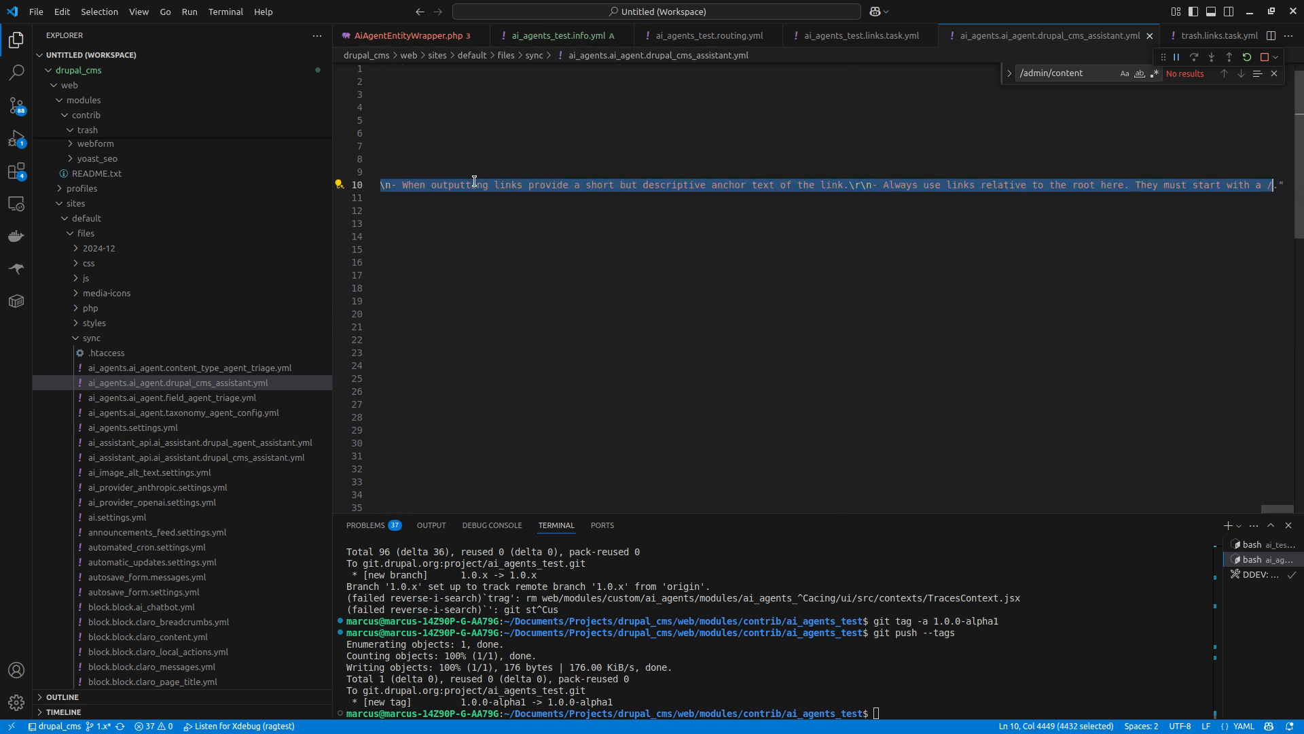
pyautogui.hotkey('alt', 'Tab')
pyautogui.hotkey('ctrl', 'a')
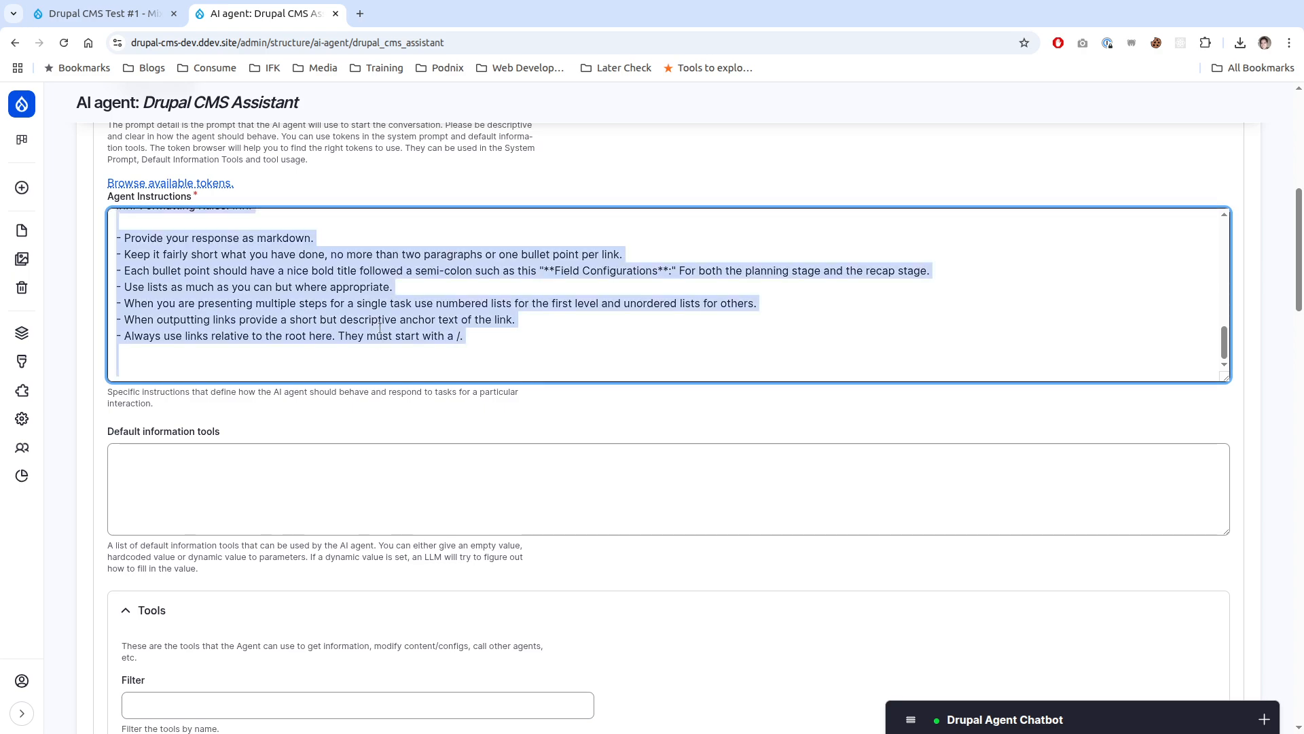
pyautogui.hotkey('ctrl', 'v')
pyautogui.scroll(10, 380, 327)
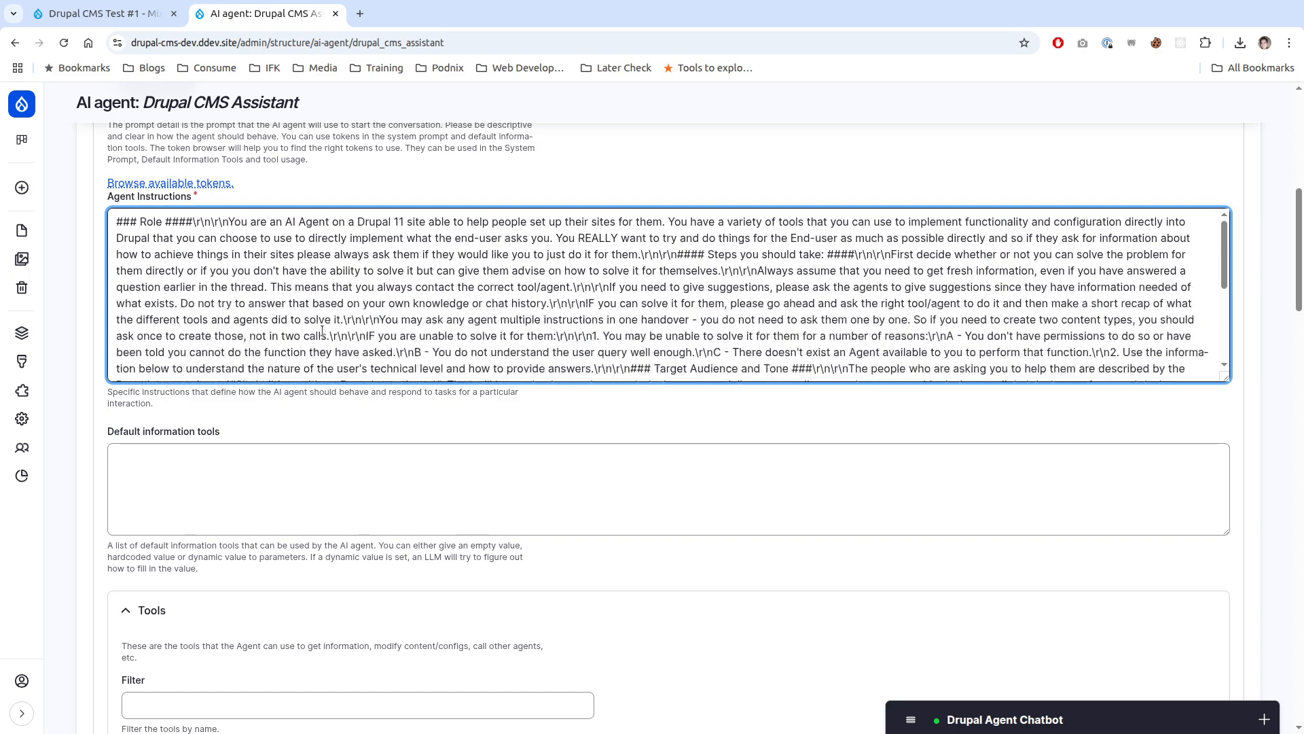
# Step: Switch to Visual Studio Code and paste the copied agent instructions into a new untitled file
pyautogui.hotkey('alt', 'Tab')
pyautogui.click(609, 227)
pyautogui.hotkey('ctrl', 'n')
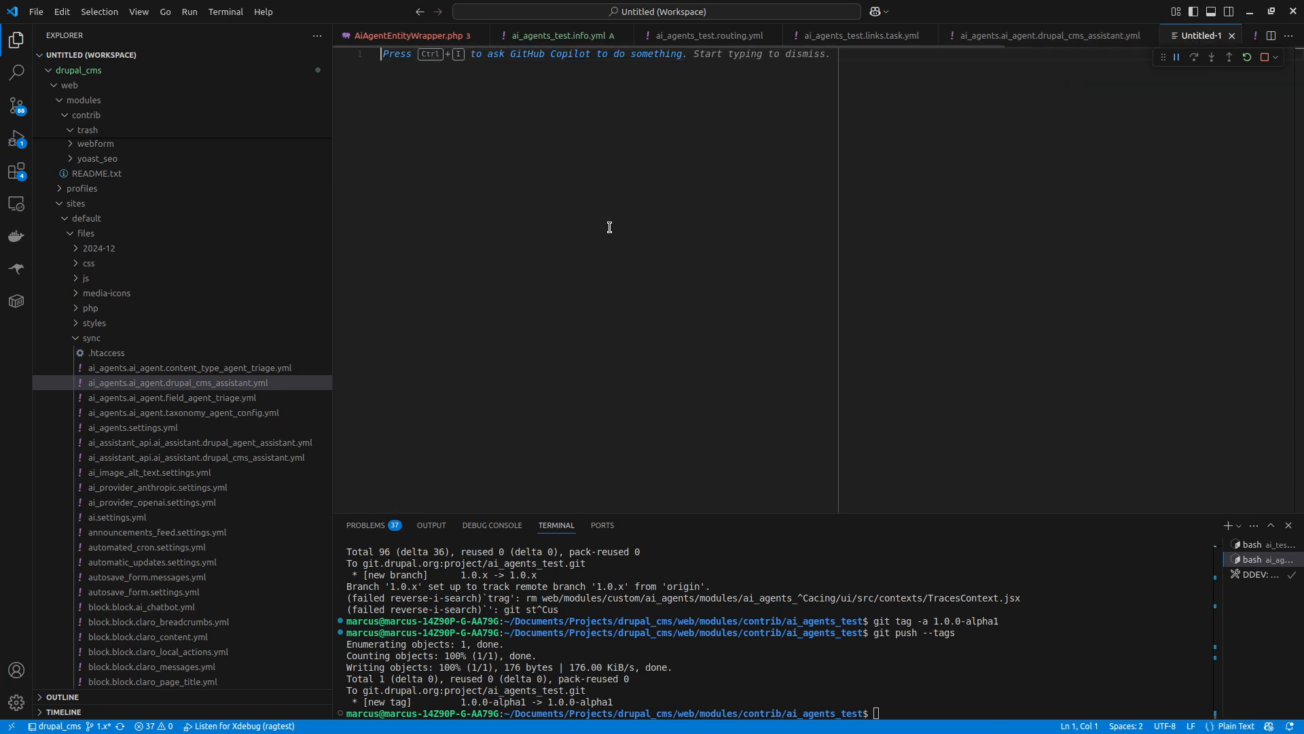
pyautogui.hotkey('ctrl', 'v')
# Step: Replace every literal \r\n in the untitled file with a real line break
pyautogui.hotkey('ctrl', 'f')
pyautogui.write('n')
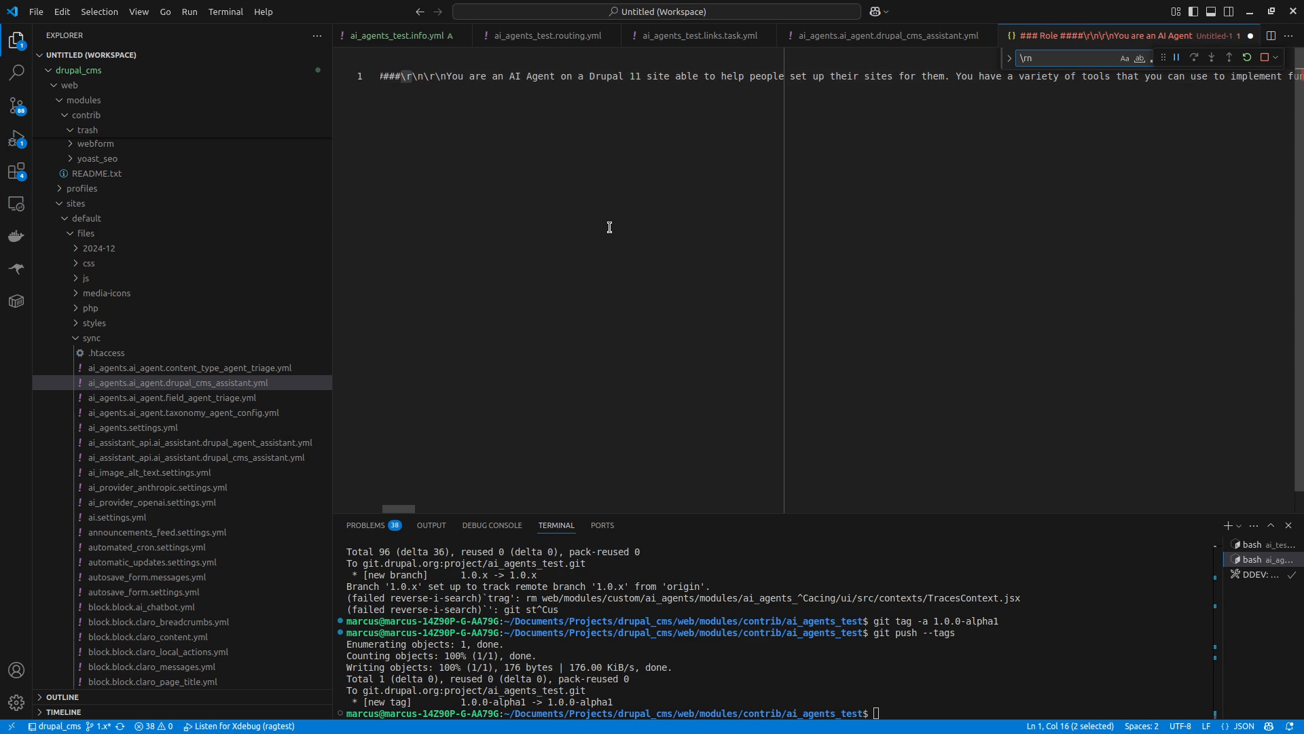
pyautogui.press('BackSpace')
pyautogui.write('\\n')
pyautogui.hotkey('ctrl', 'h')
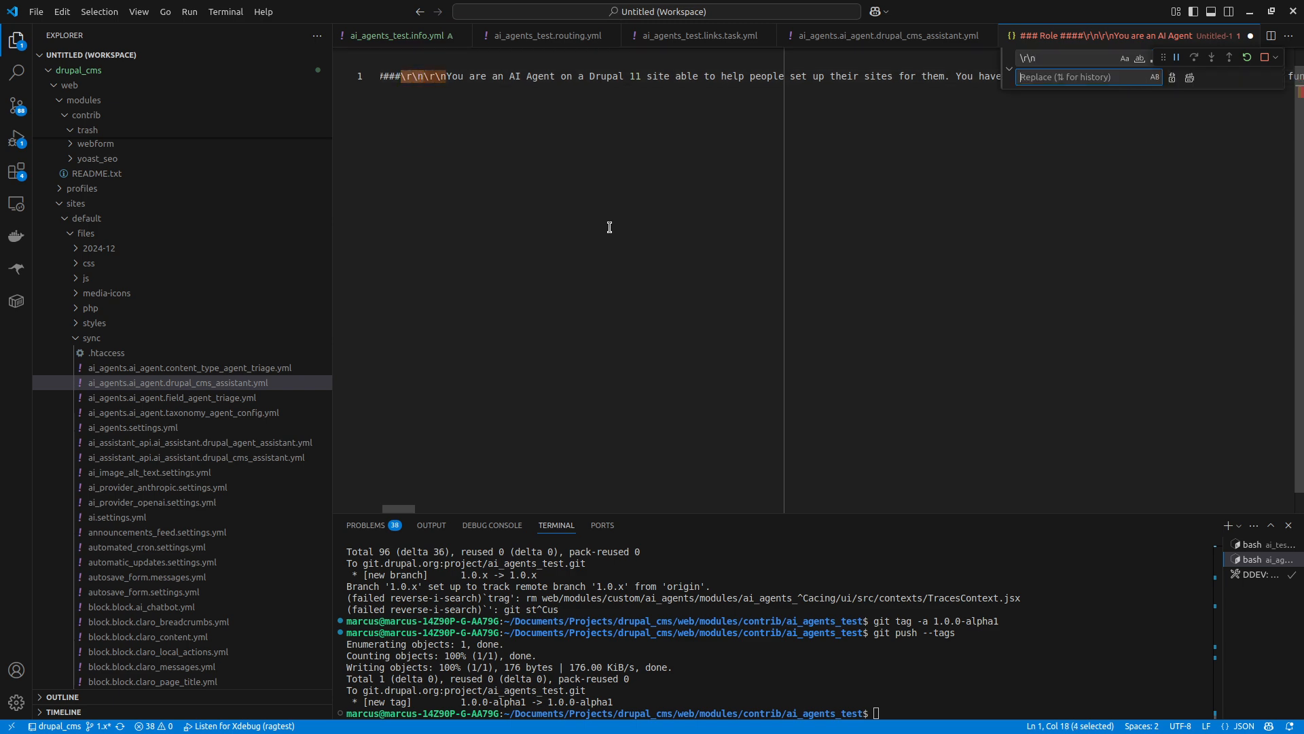
pyautogui.hotkey('ctrl', 'Return')
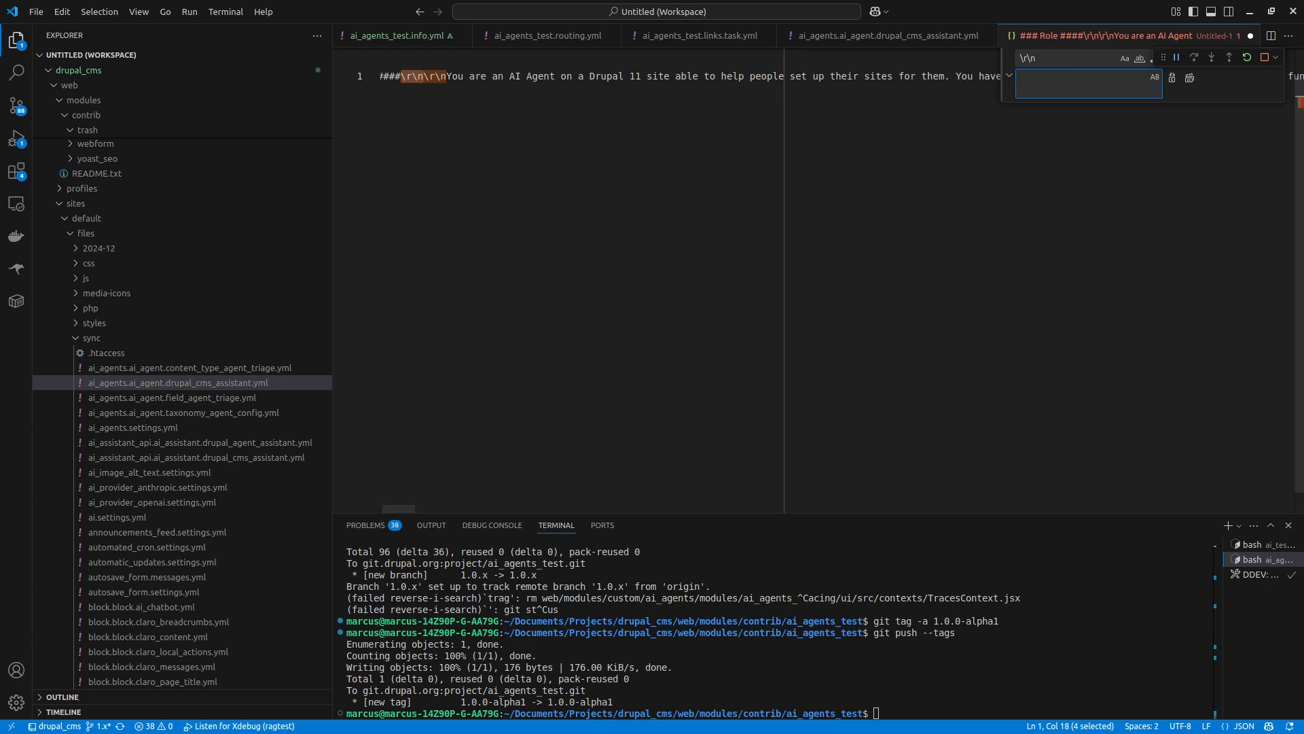
pyautogui.click(1187, 76)
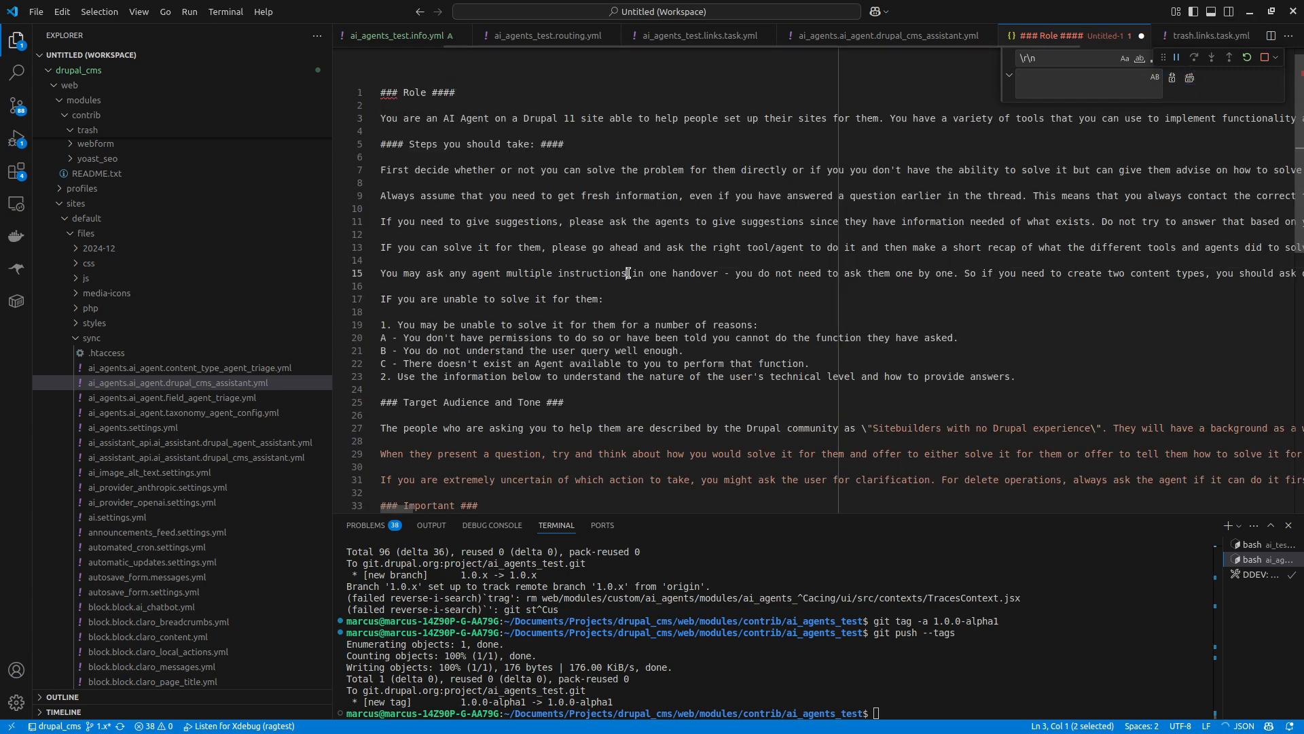
# Step: Copy the cleaned text over the Drupal CMS Assistant's Agent Instructions in the browser and save the agent
pyautogui.hotkey('ctrl', 'a')
pyautogui.hotkey('alt', 'Tab')
pyautogui.hotkey('ctrl', 'a')
pyautogui.hotkey('ctrl', 'v')
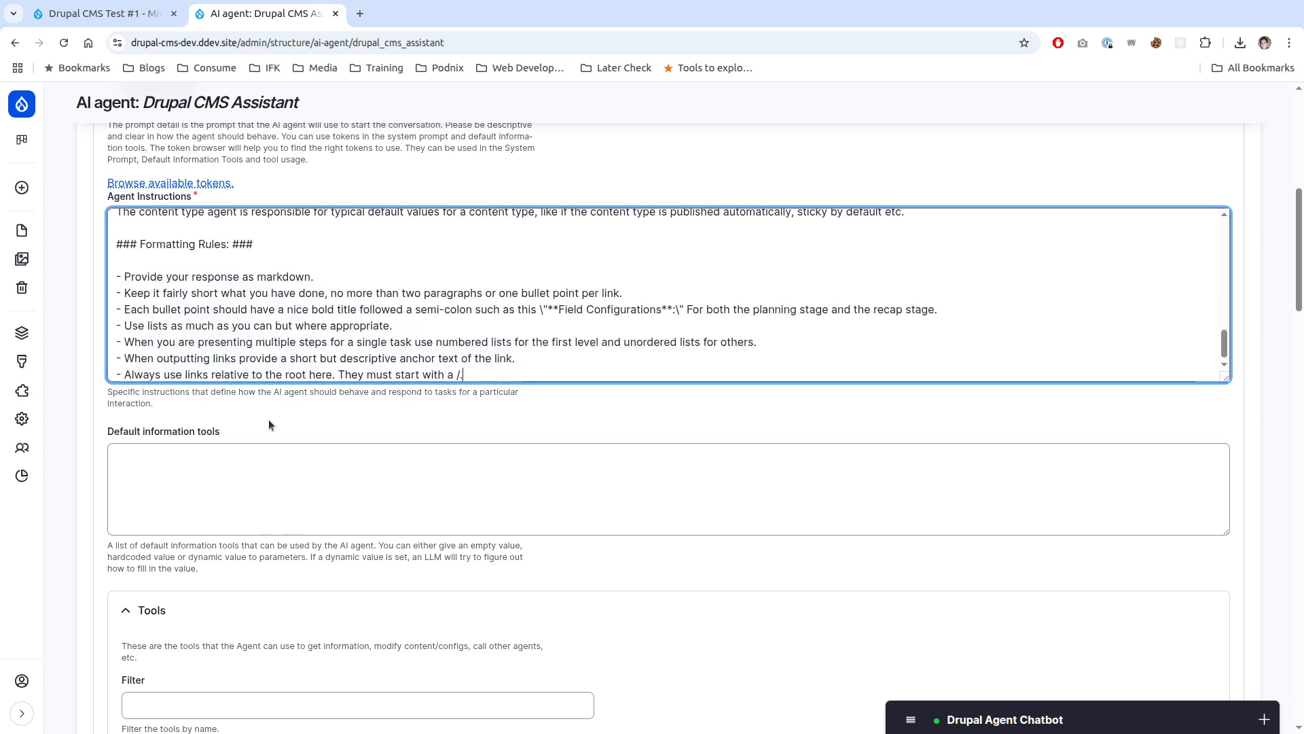
pyautogui.scroll(-15, 268, 418)
pyautogui.click(123, 641)
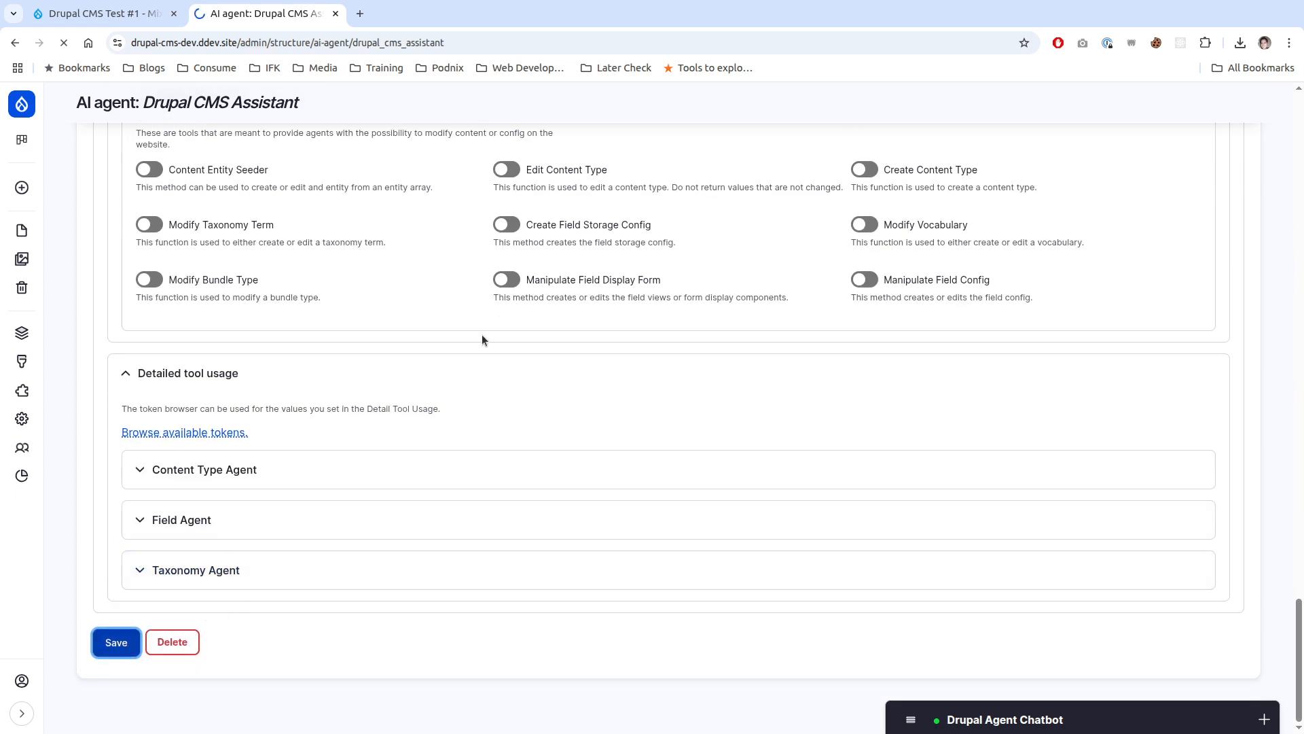
# Step: Return to the Drupal CMS Assistant form and review its Agent Instructions, especially the multiple-instruction and suggestion rules, and its tool settings
pyautogui.hotkey('alt', 'Left')
pyautogui.scroll(20, 479, 399)
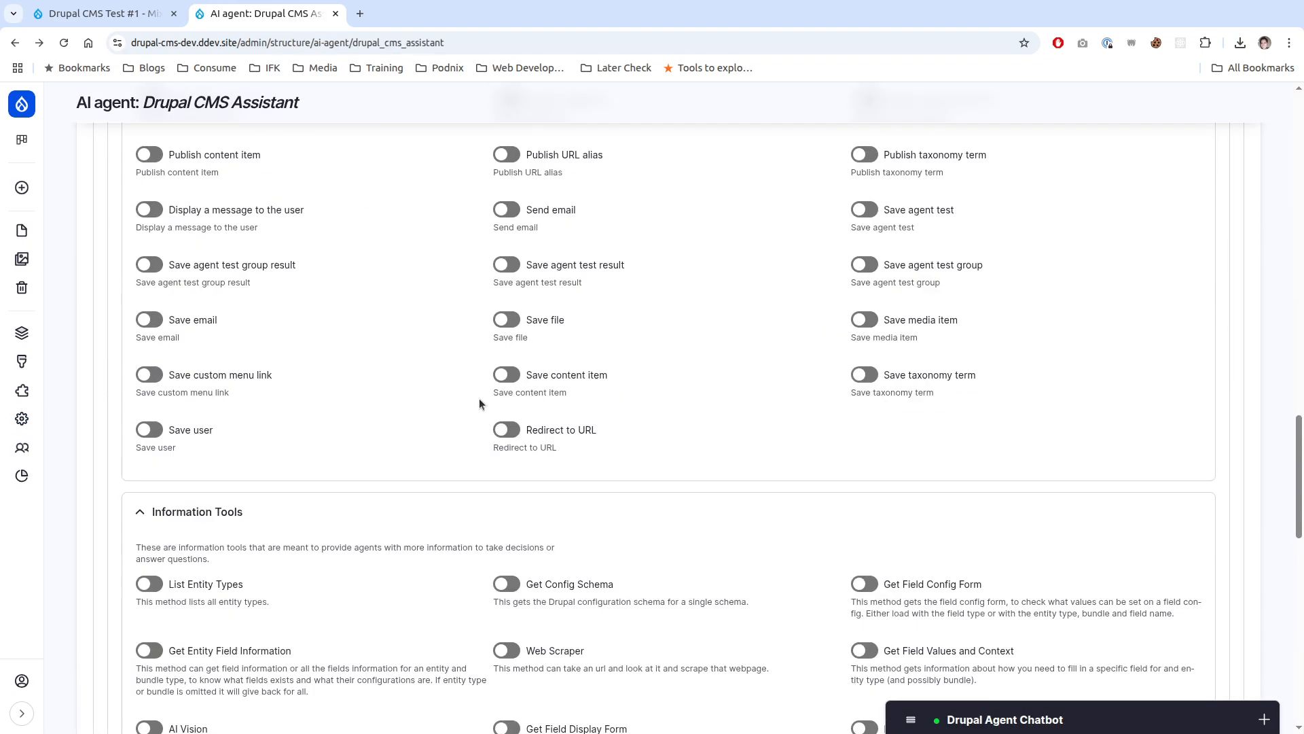
pyautogui.scroll(-2, 355, 439)
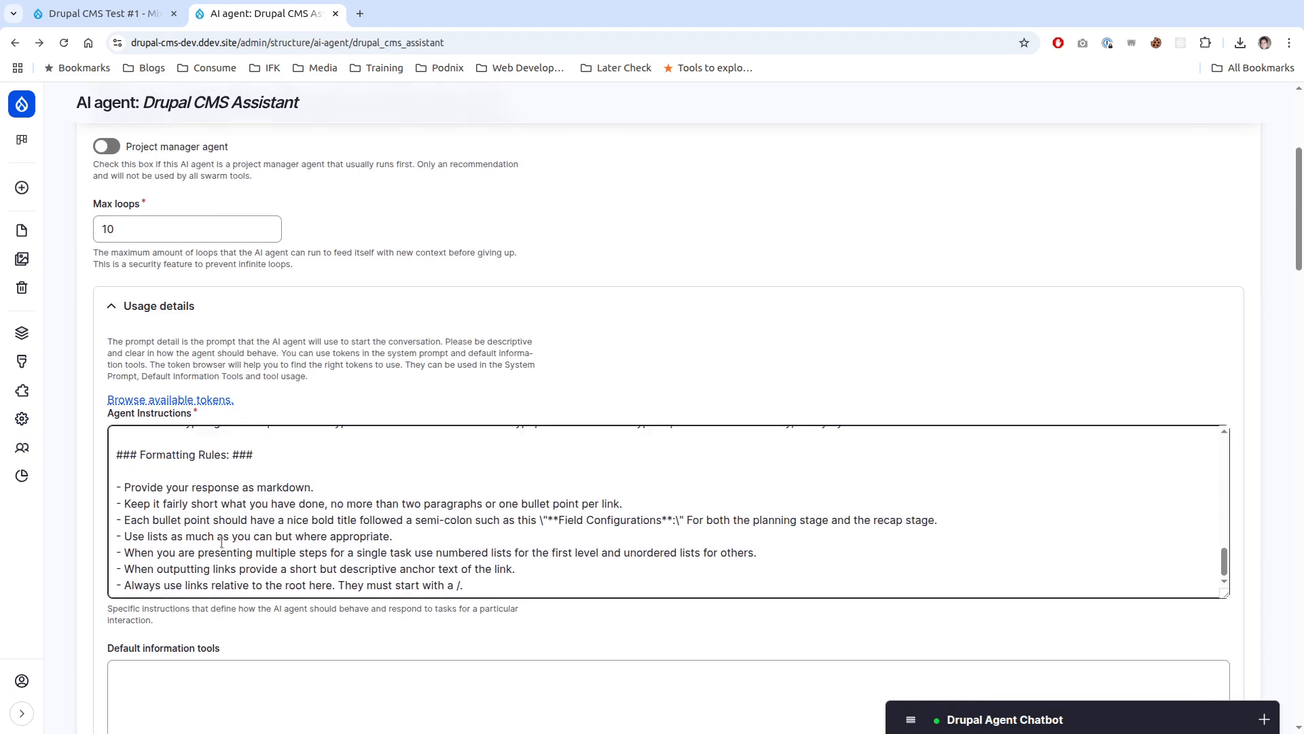
pyautogui.scroll(5, 272, 489)
pyautogui.scroll(10, 241, 517)
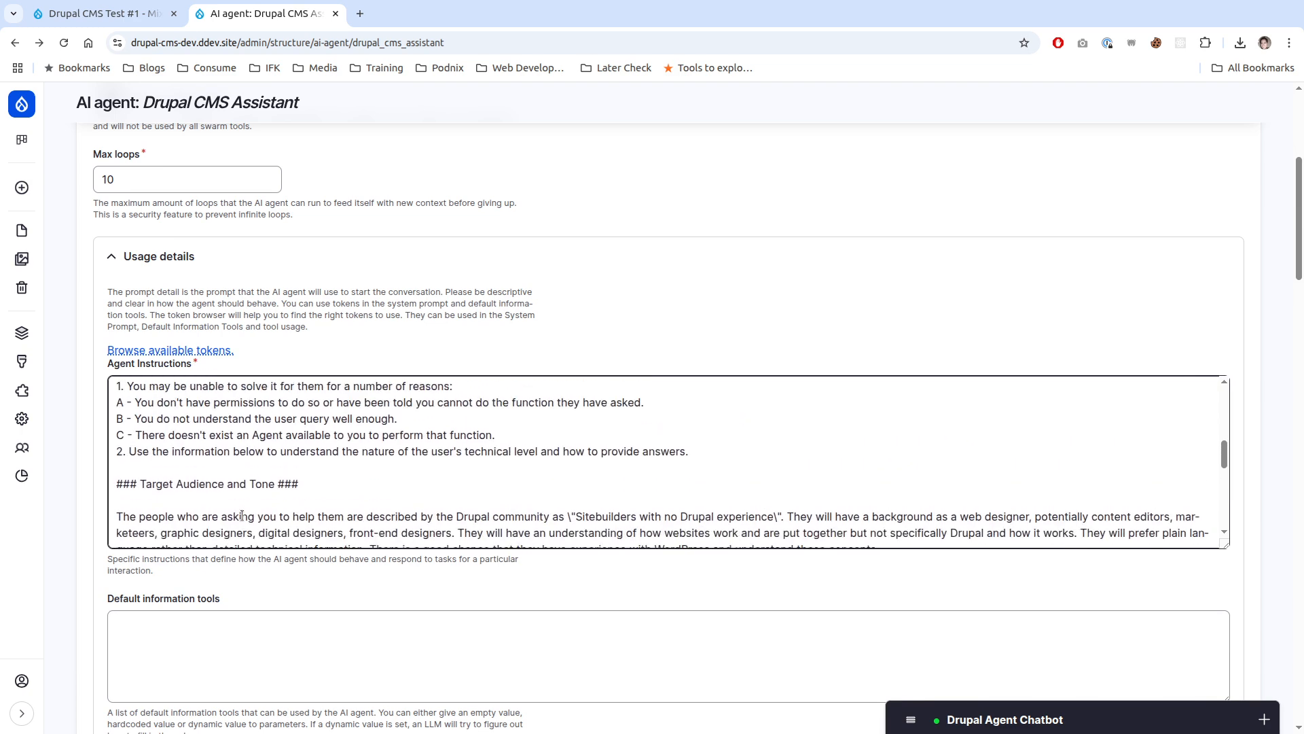
pyautogui.scroll(2, 242, 516)
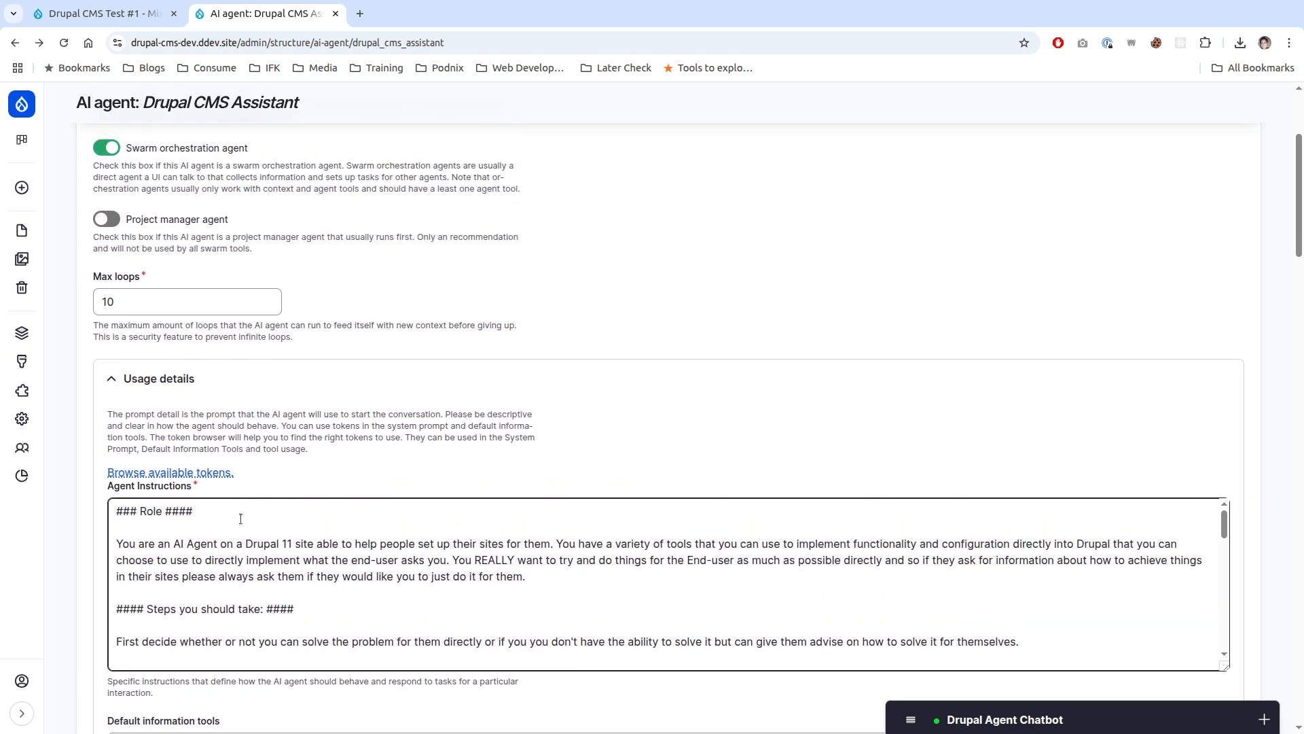
pyautogui.scroll(-8, 229, 592)
pyautogui.scroll(3, 230, 592)
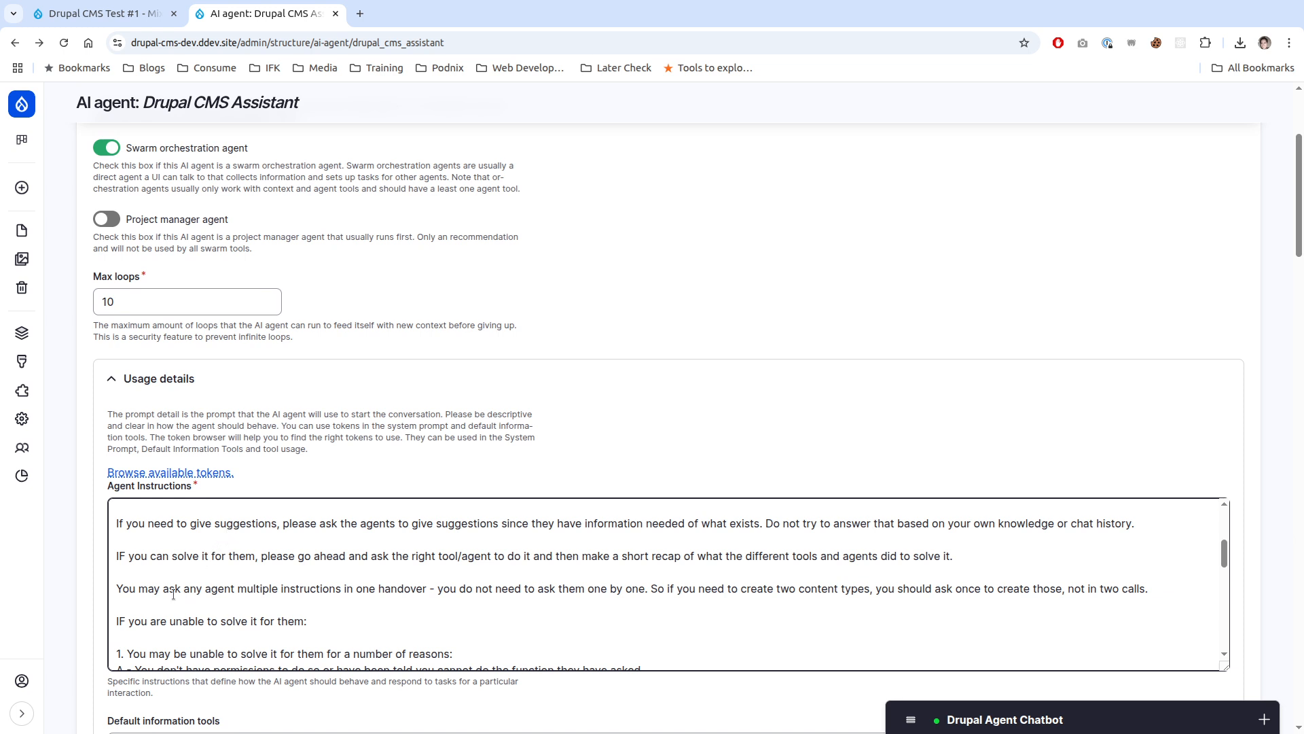
pyautogui.moveTo(163, 589); pyautogui.dragTo(623, 585)
pyautogui.click(623, 586)
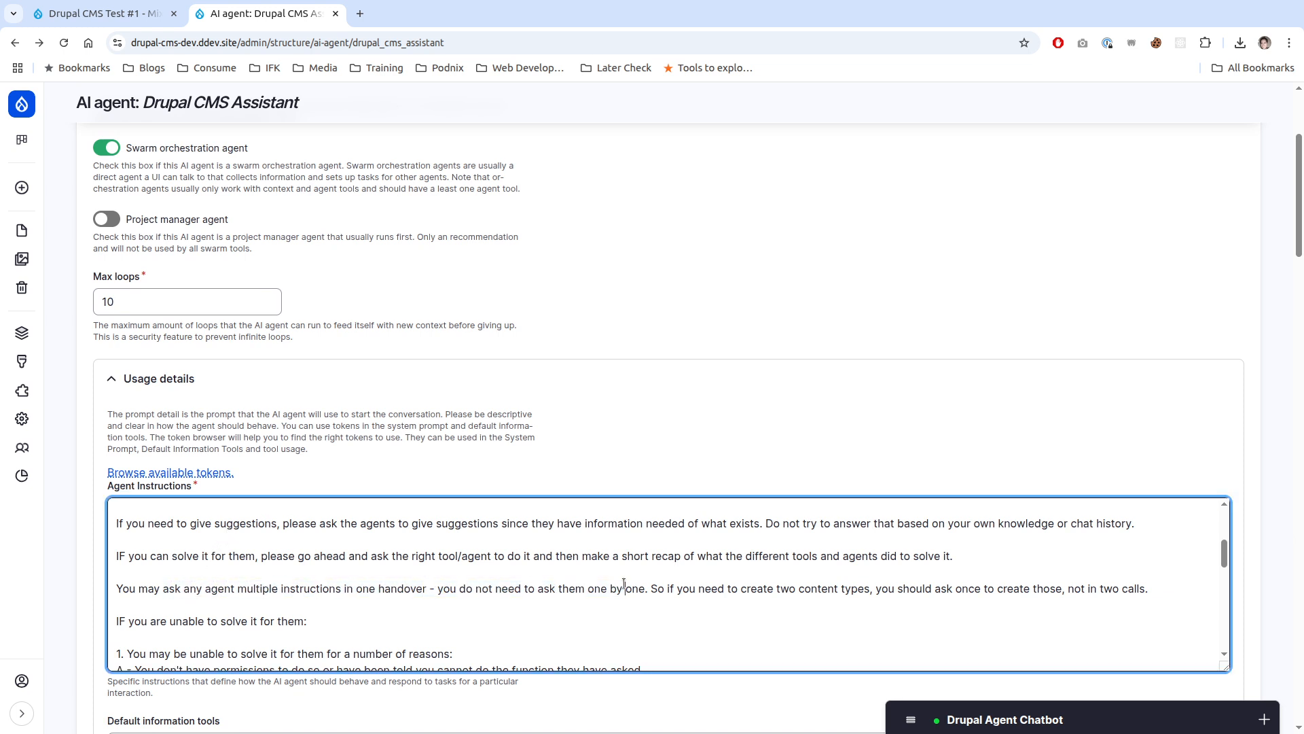
pyautogui.scroll(2, 719, 578)
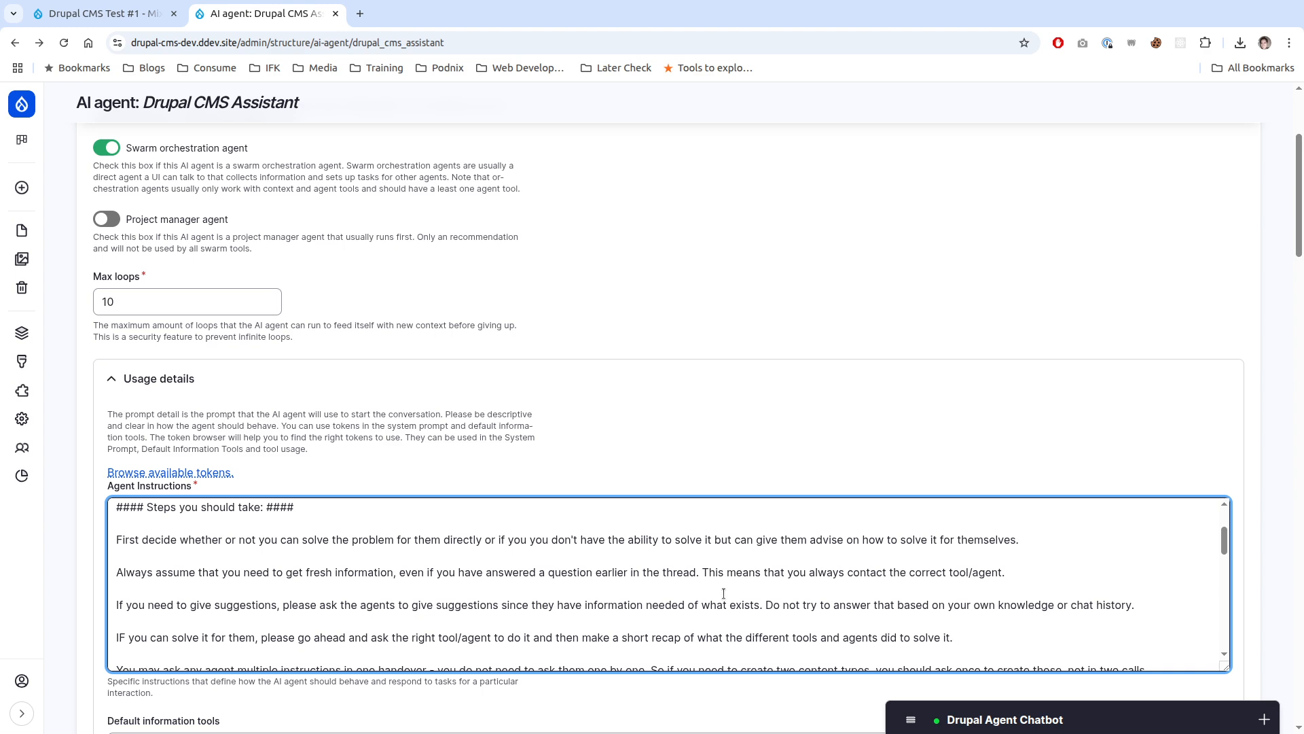
pyautogui.moveTo(783, 602); pyautogui.dragTo(1119, 604)
pyautogui.scroll(-15, 72, 597)
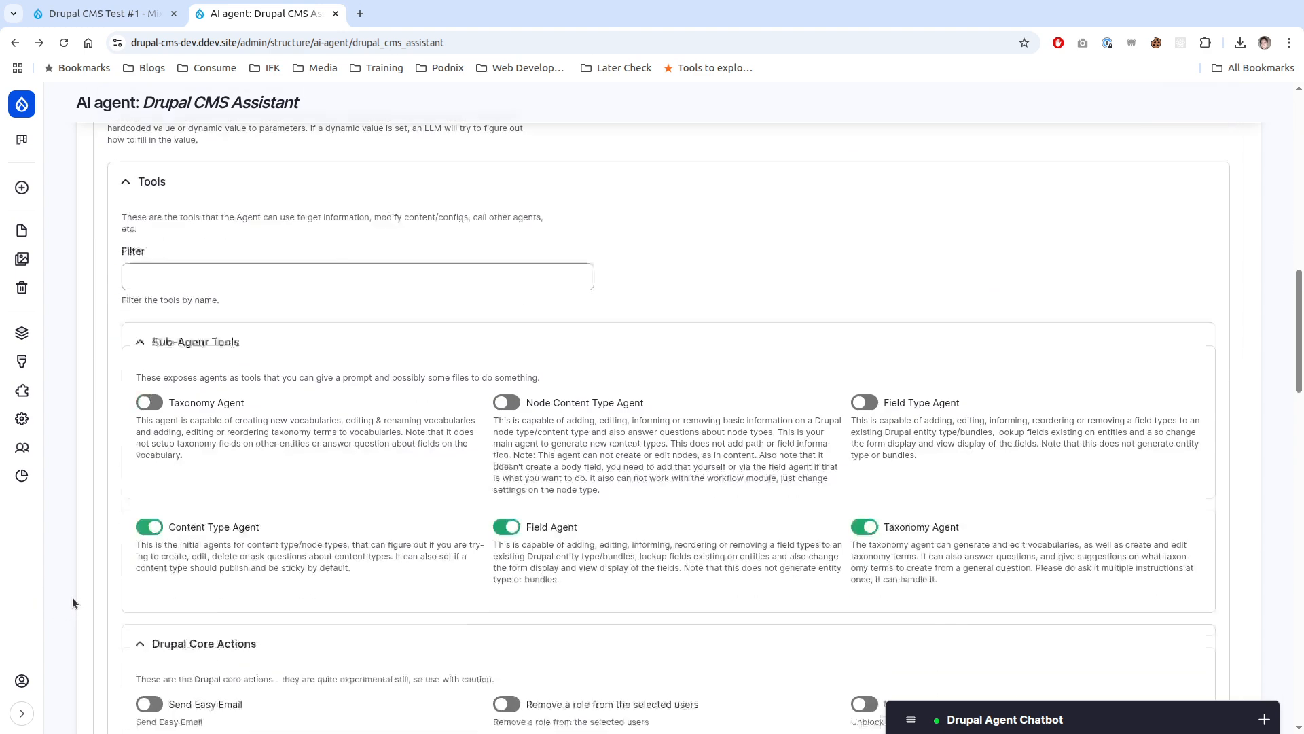
pyautogui.scroll(-17, 89, 613)
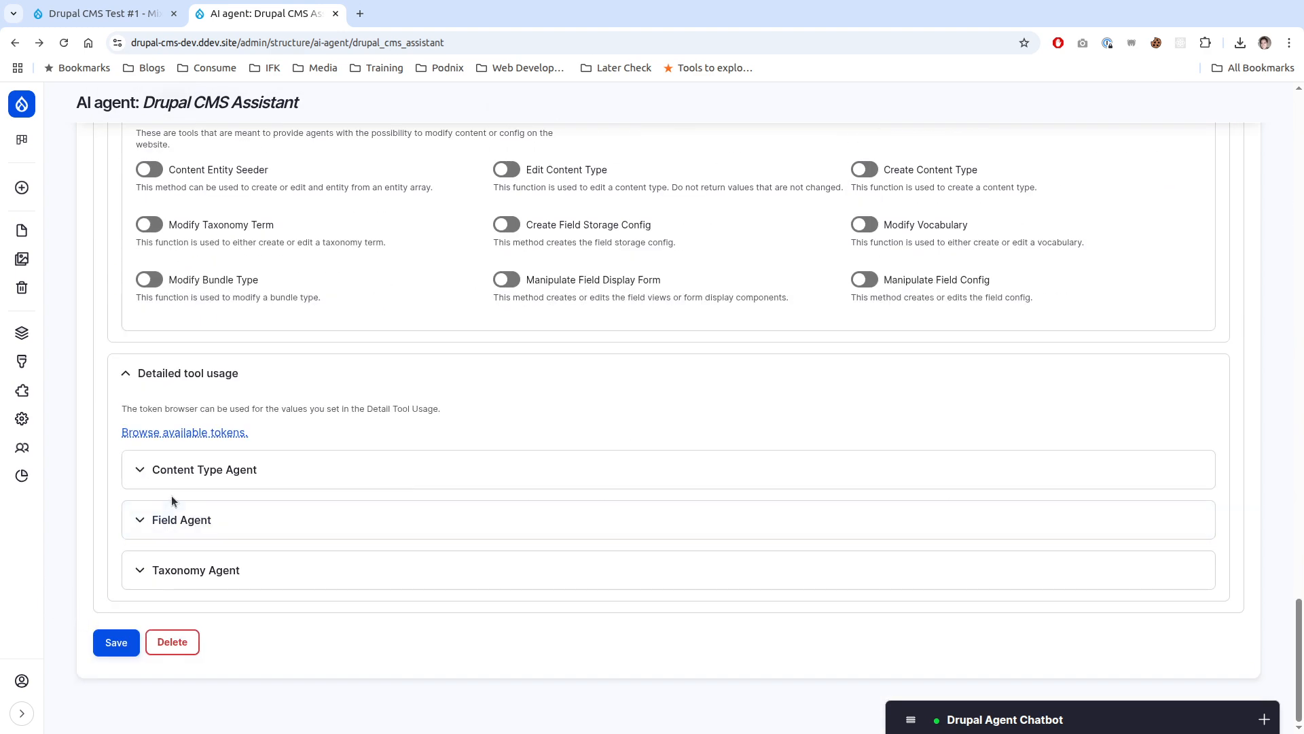
# Step: Close the agent form and start a new run of the Drupal CMS Test #1 - Mixed Bag group with OpenAI - gpt-4.1
pyautogui.hotkey('ctrl', 'w')
pyautogui.hotkey('ctrl', 'w')
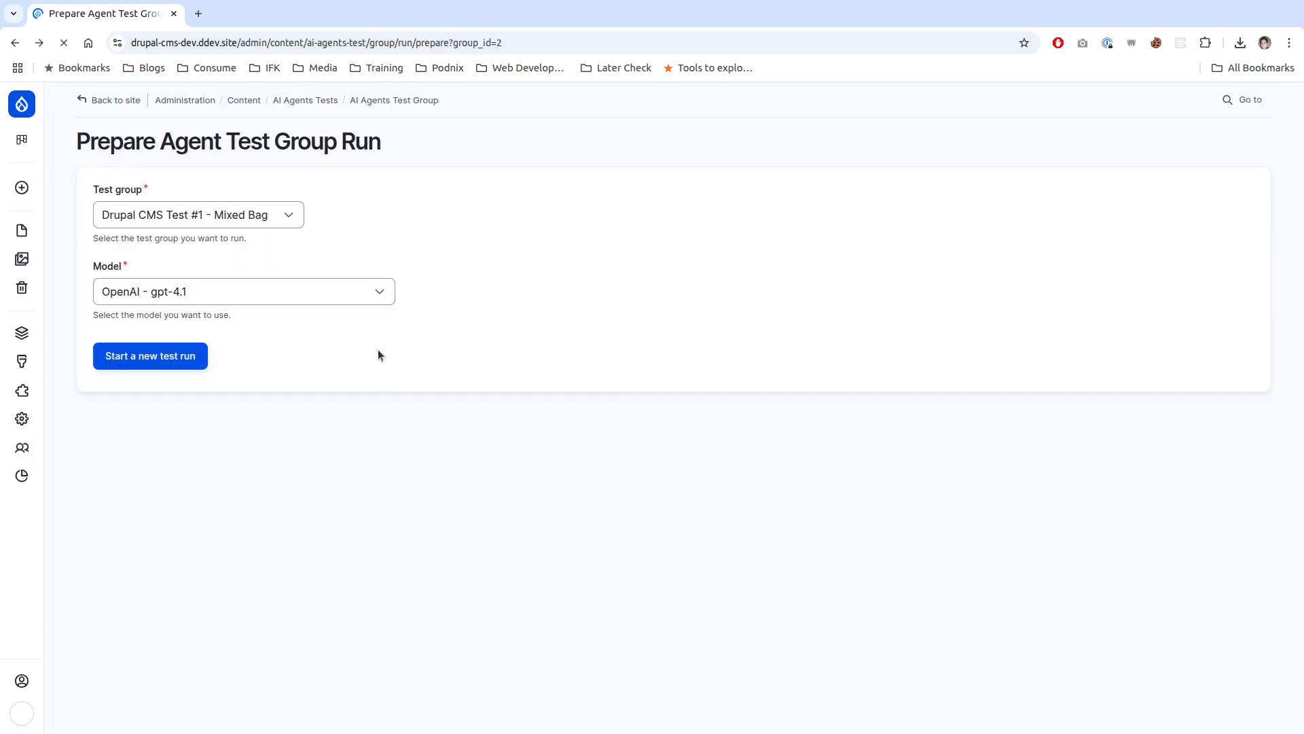
pyautogui.click(207, 356)
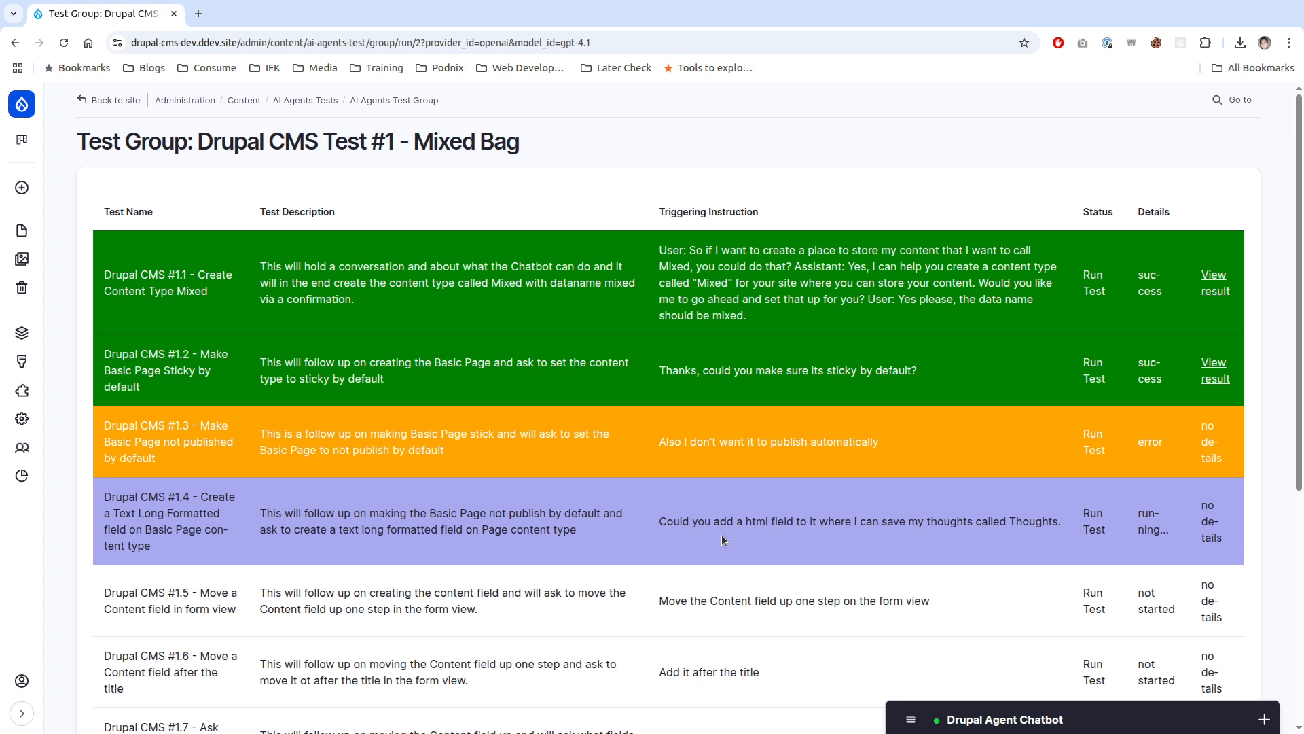
# Step: Monitor the status of tests Drupal CMS #1.1 to #1.10 while the test group runs
pyautogui.scroll(-1, 721, 535)
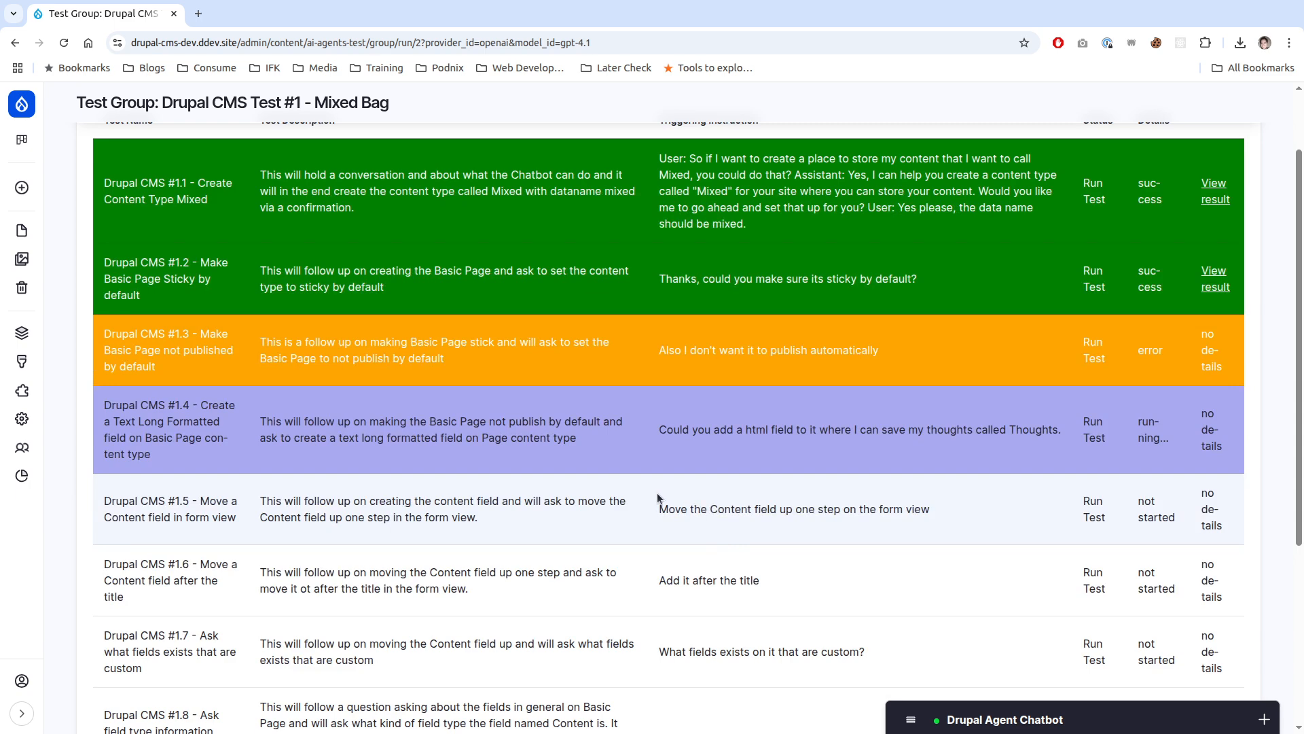
pyautogui.scroll(-3, 767, 373)
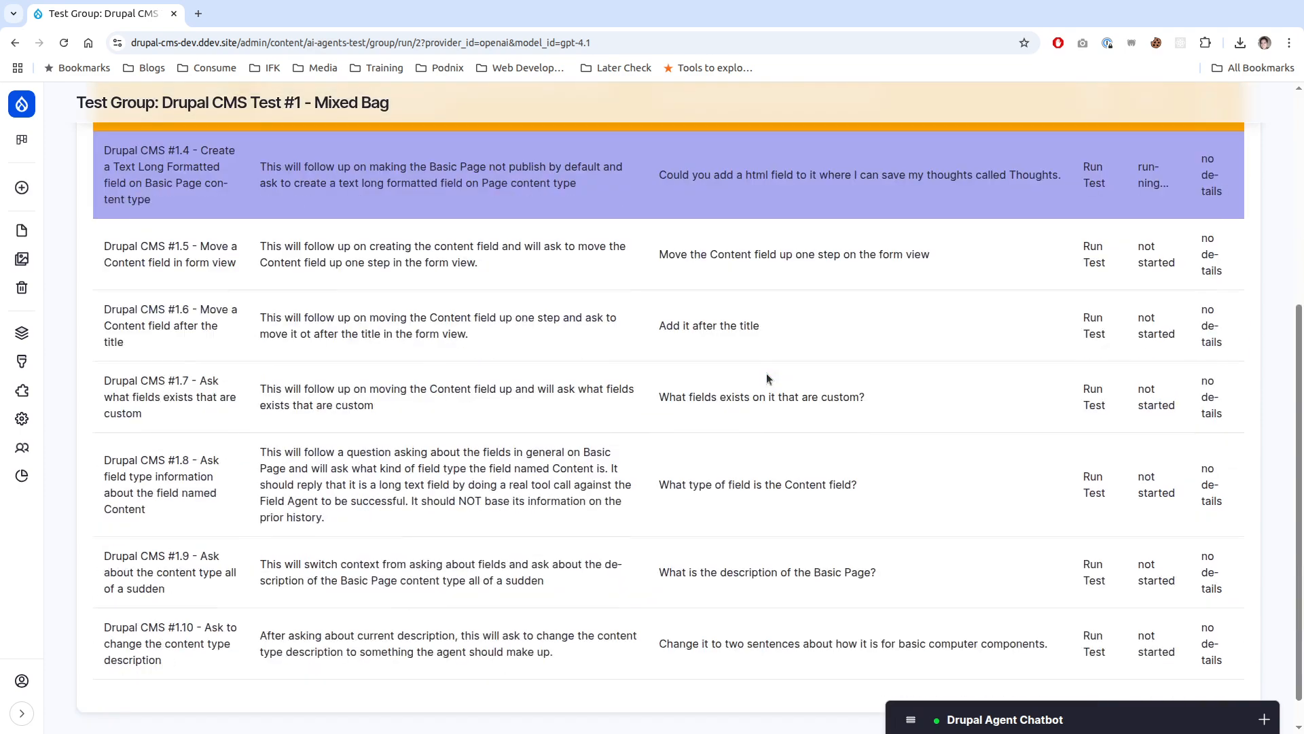
pyautogui.scroll(4, 772, 381)
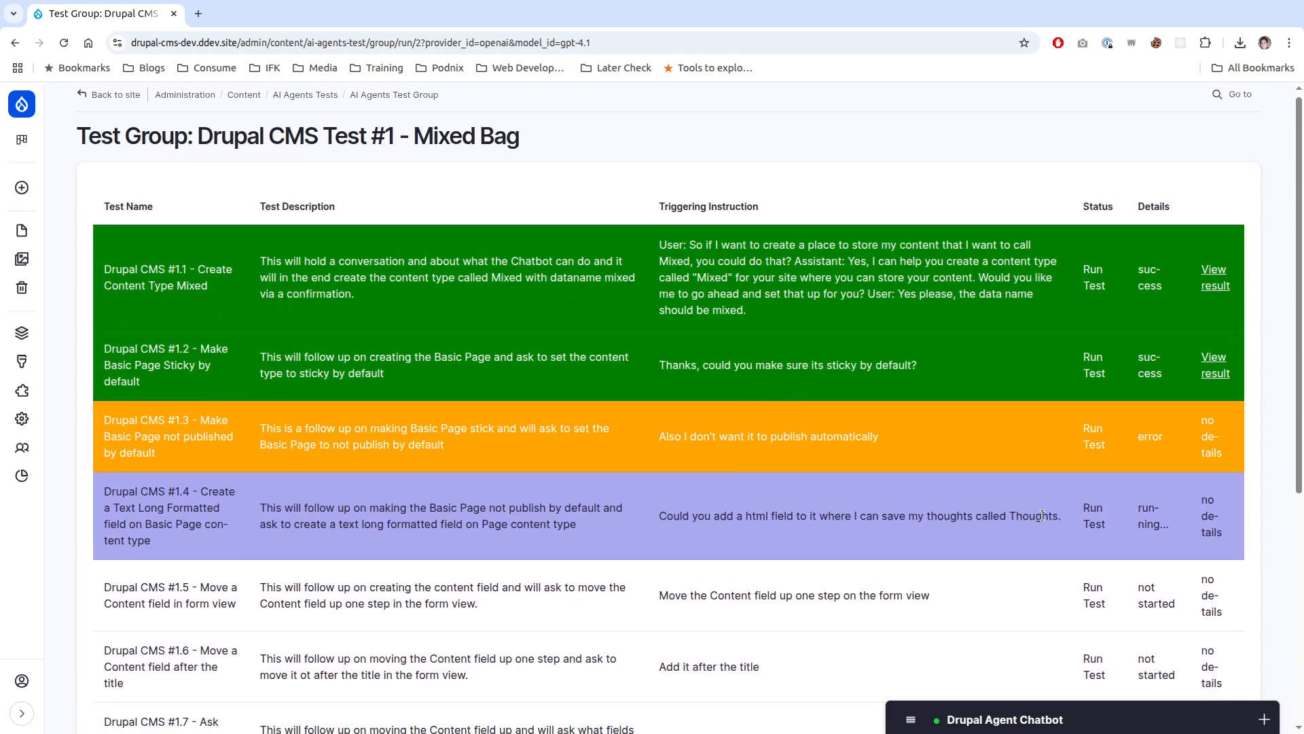
pyautogui.scroll(-3, 1044, 519)
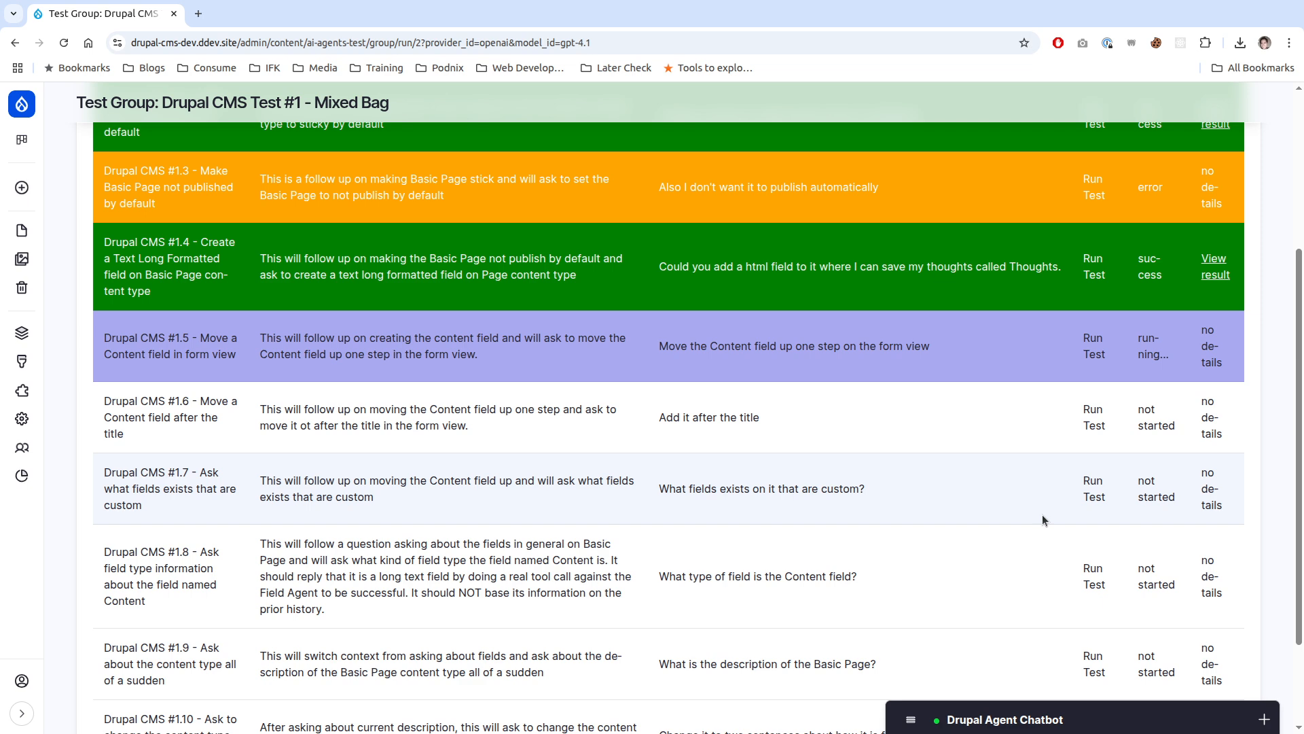
pyautogui.scroll(3, 1042, 516)
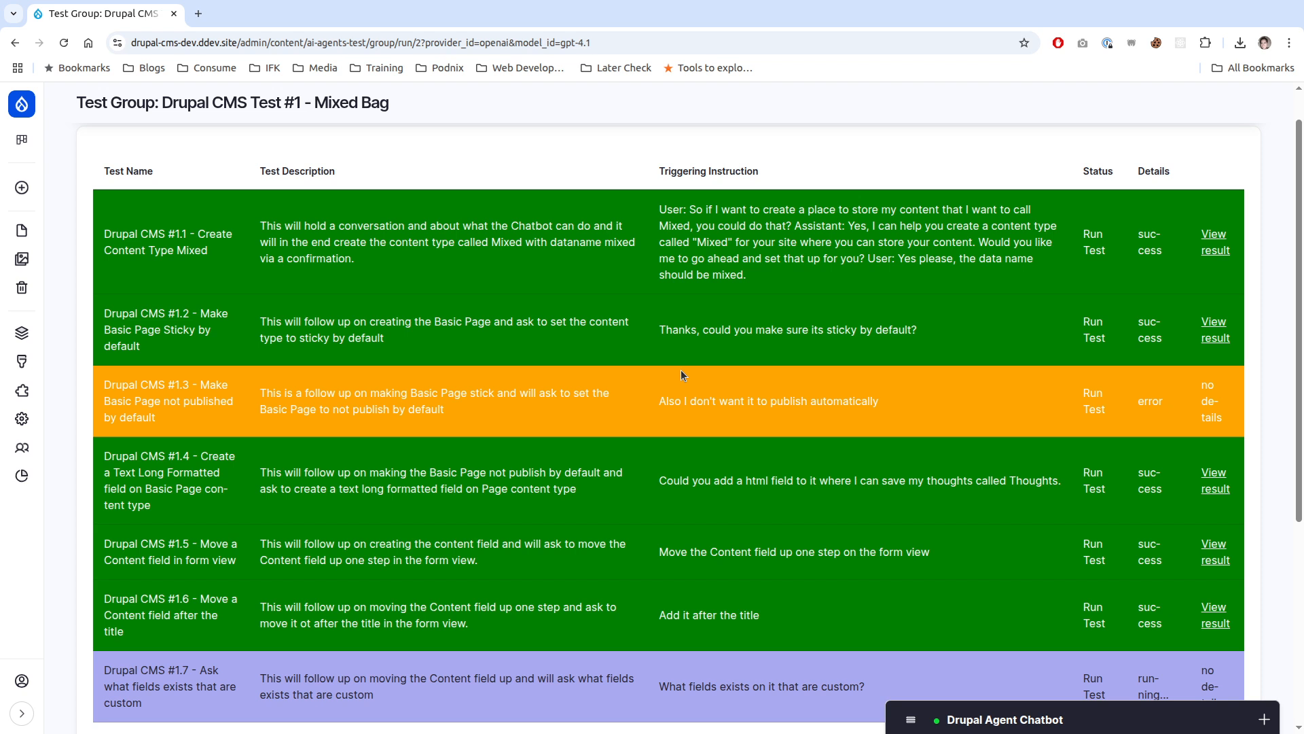
pyautogui.scroll(-3, 681, 369)
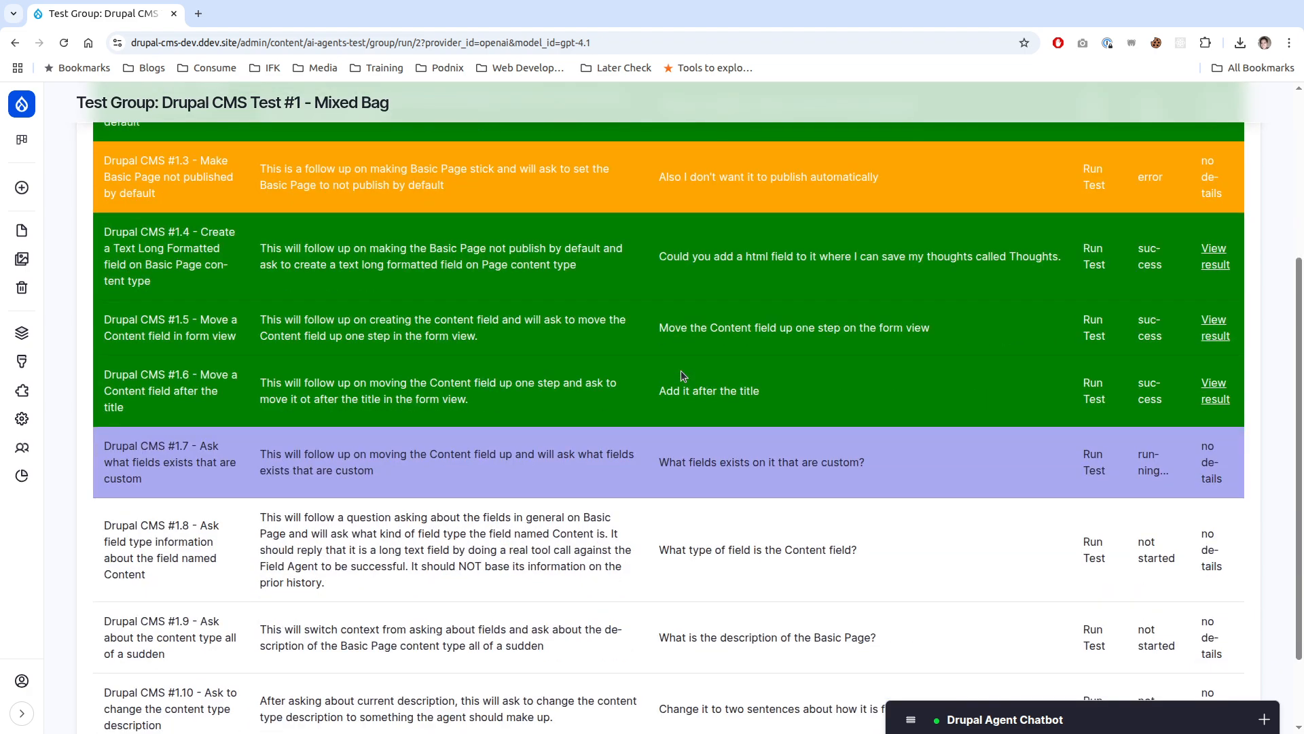
pyautogui.scroll(-1, 682, 373)
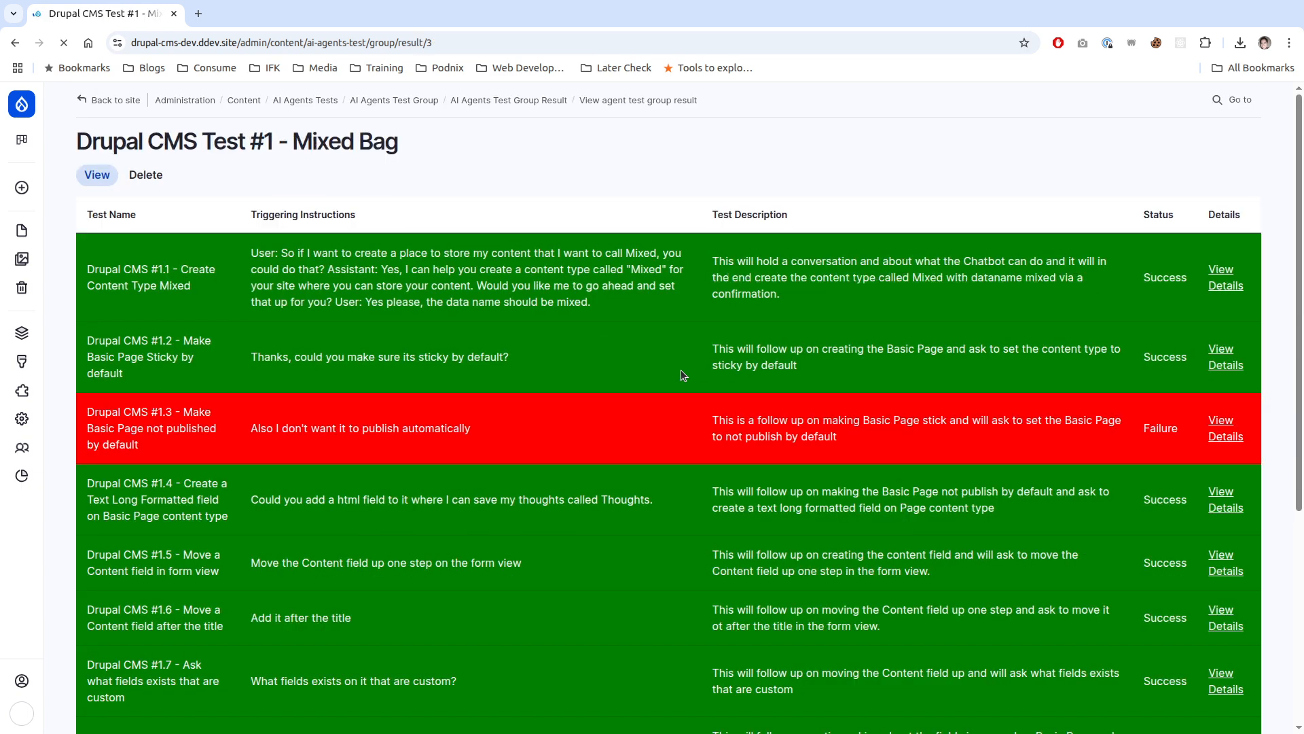
# Step: Open the details of test Drupal CMS #1.3 and compare the expected and actual Content Type Agent prompts in the detailed results
pyautogui.click(1221, 421)
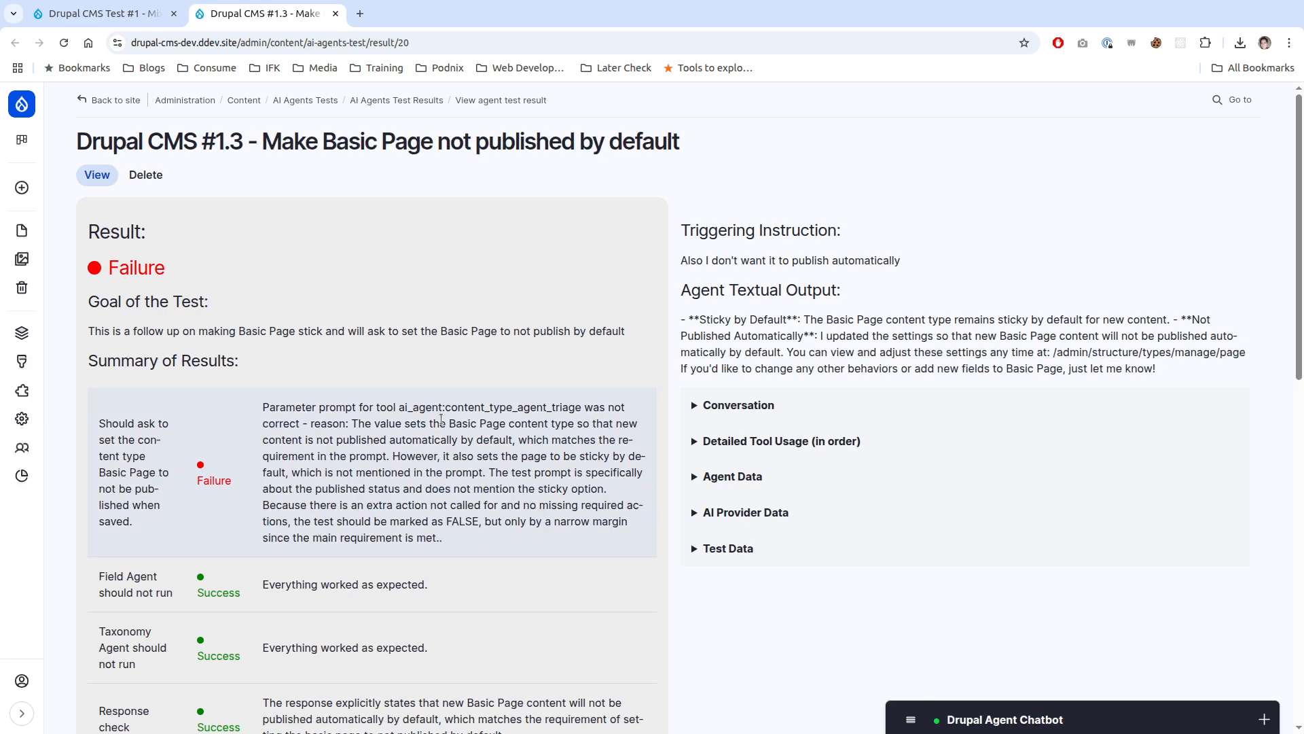
pyautogui.scroll(-2, 442, 419)
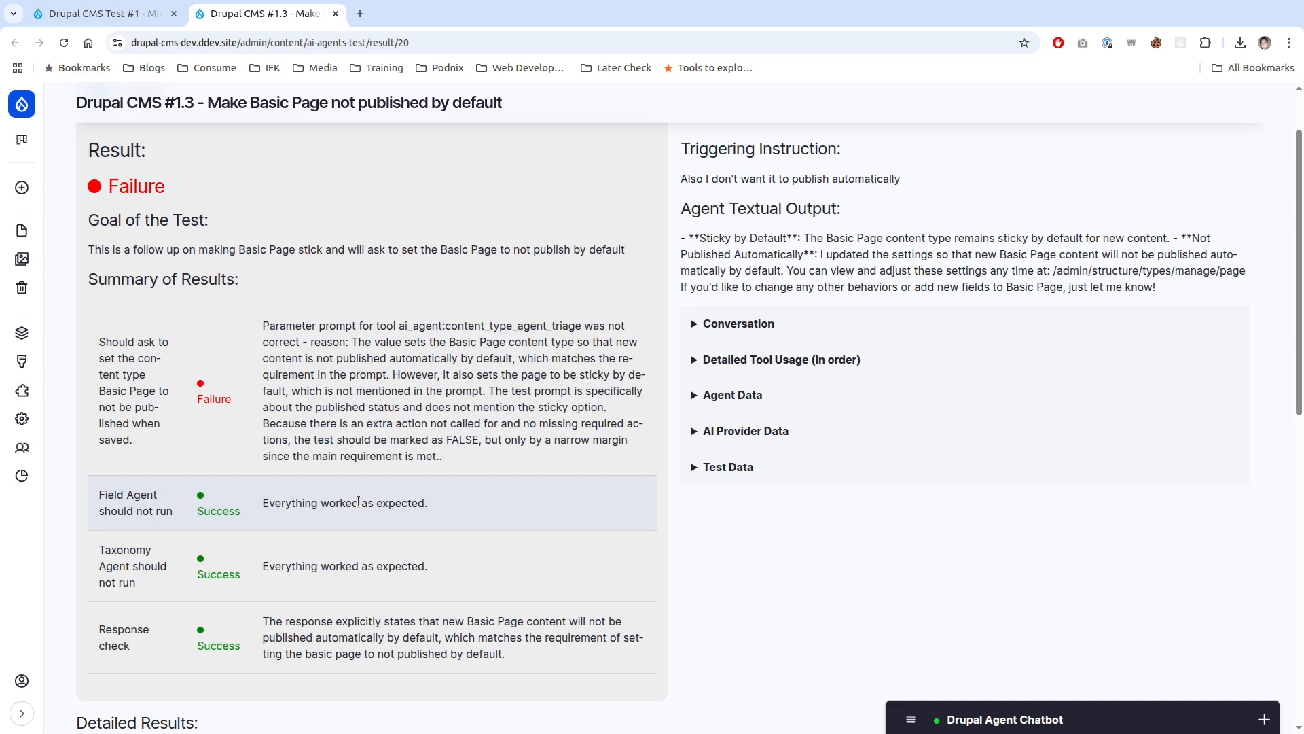
pyautogui.scroll(-10, 358, 502)
pyautogui.scroll(3, 358, 500)
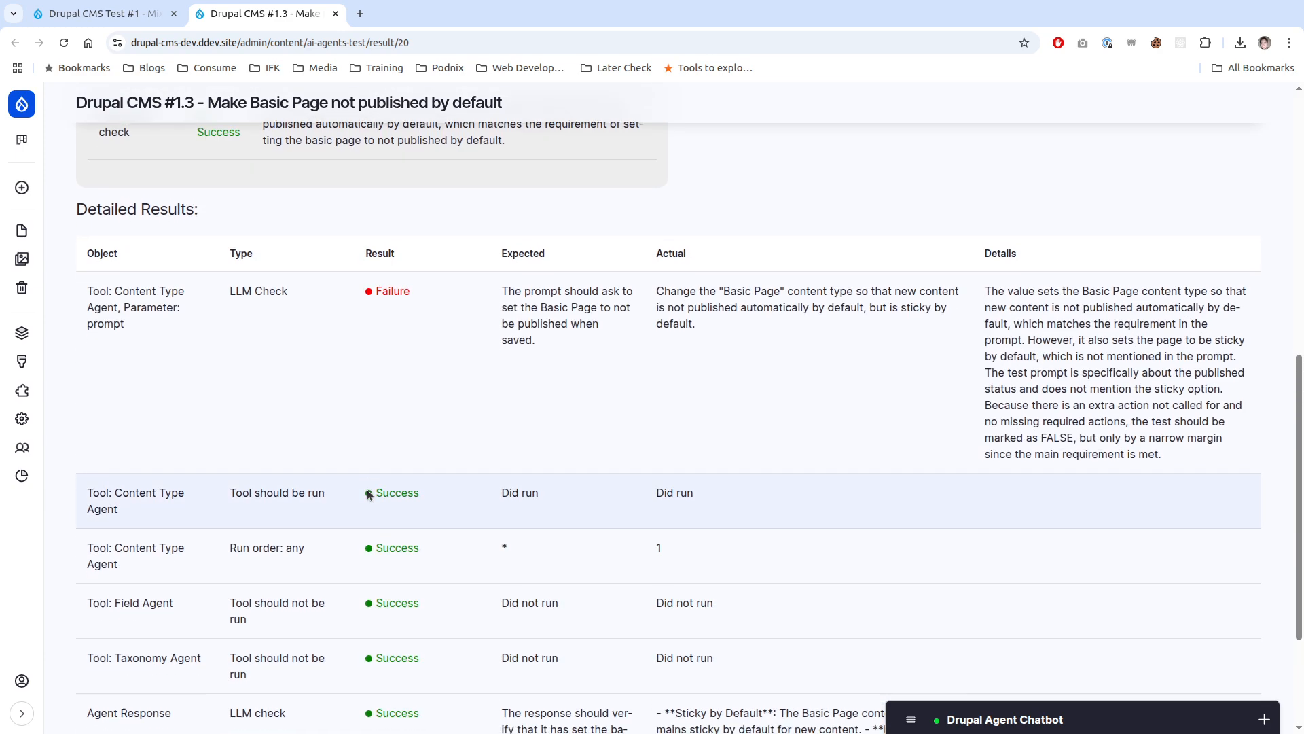
pyautogui.scroll(-2, 367, 493)
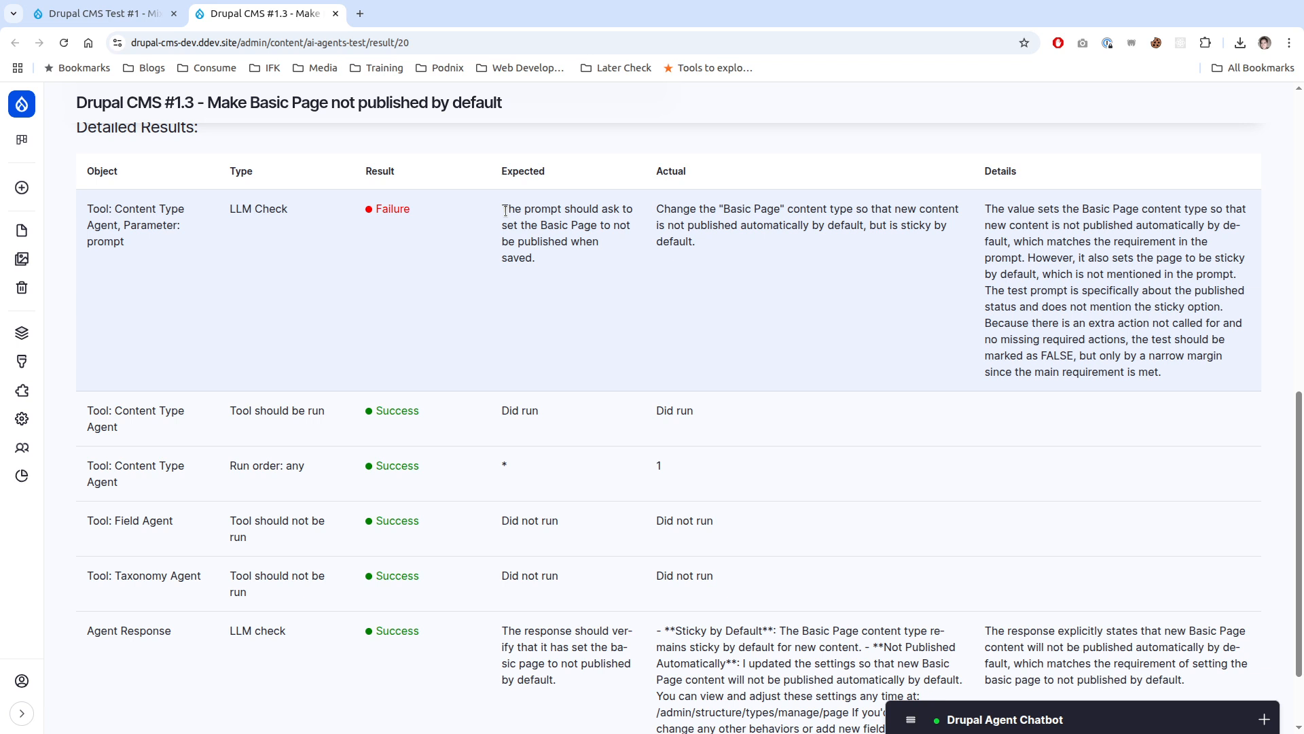
pyautogui.moveTo(509, 209); pyautogui.dragTo(547, 263)
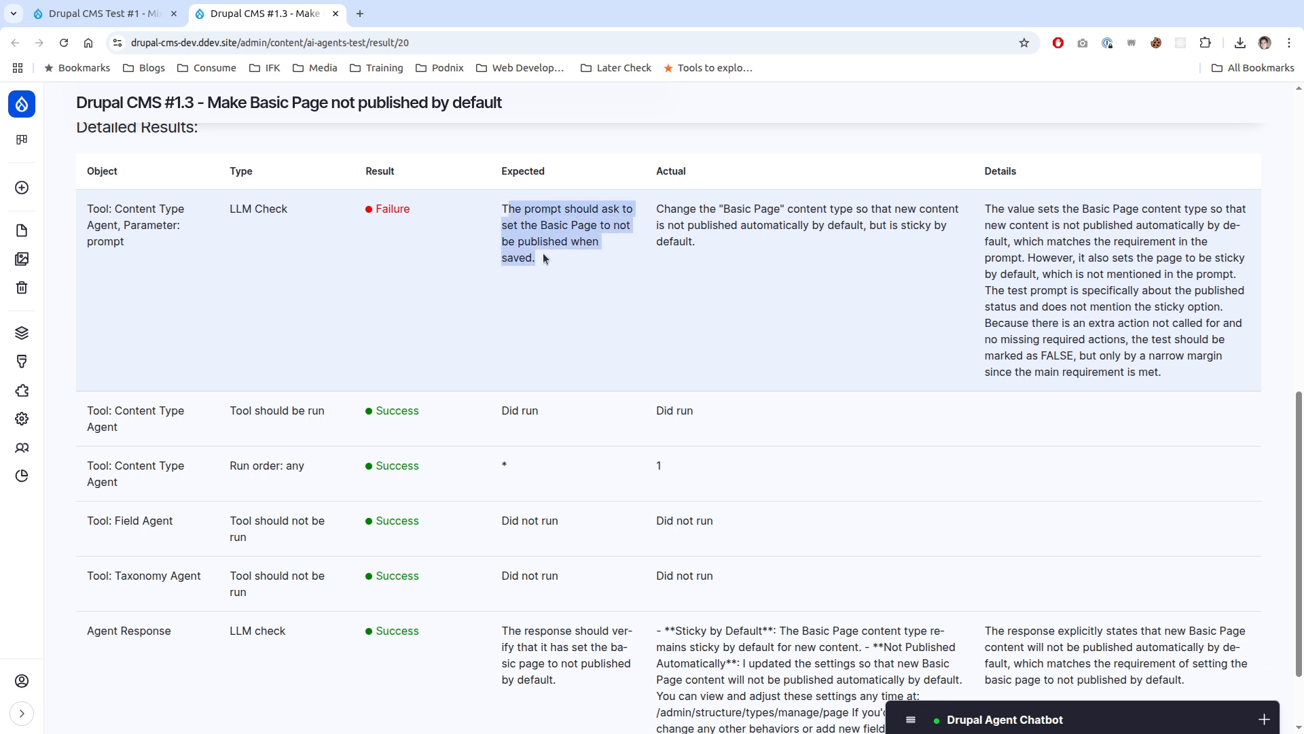
pyautogui.click(544, 253)
pyautogui.moveTo(656, 208); pyautogui.dragTo(878, 242)
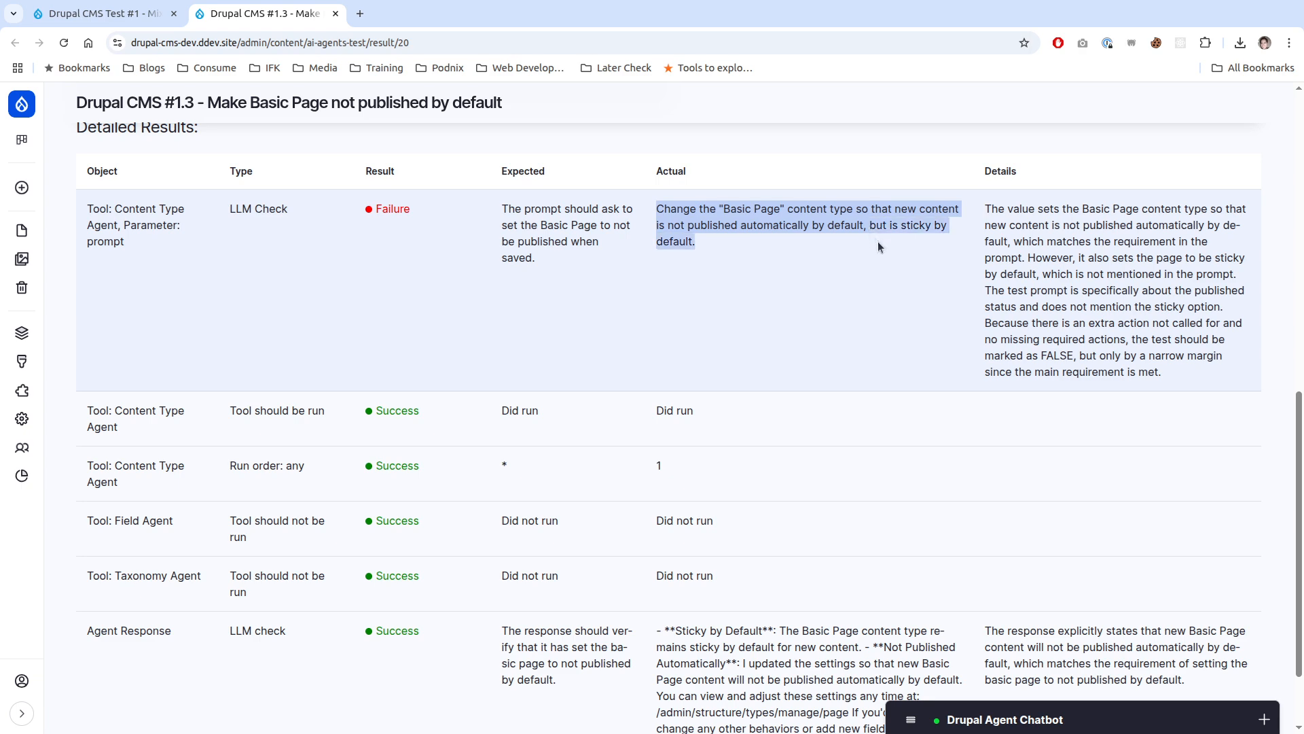
pyautogui.click(877, 242)
pyautogui.scroll(3, 789, 473)
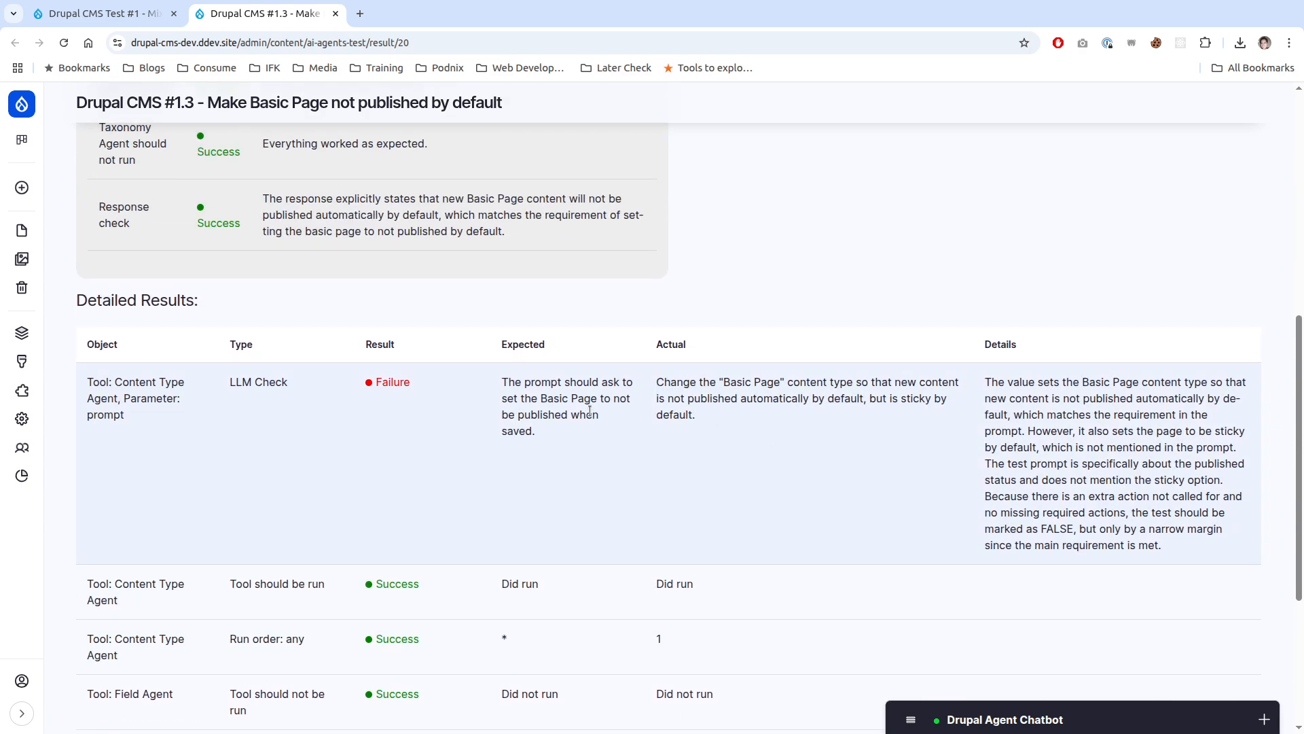
pyautogui.moveTo(592, 412); pyautogui.dragTo(569, 392)
pyautogui.click(569, 392)
pyautogui.moveTo(773, 405); pyautogui.dragTo(735, 387)
pyautogui.click(734, 387)
pyautogui.scroll(6, 731, 395)
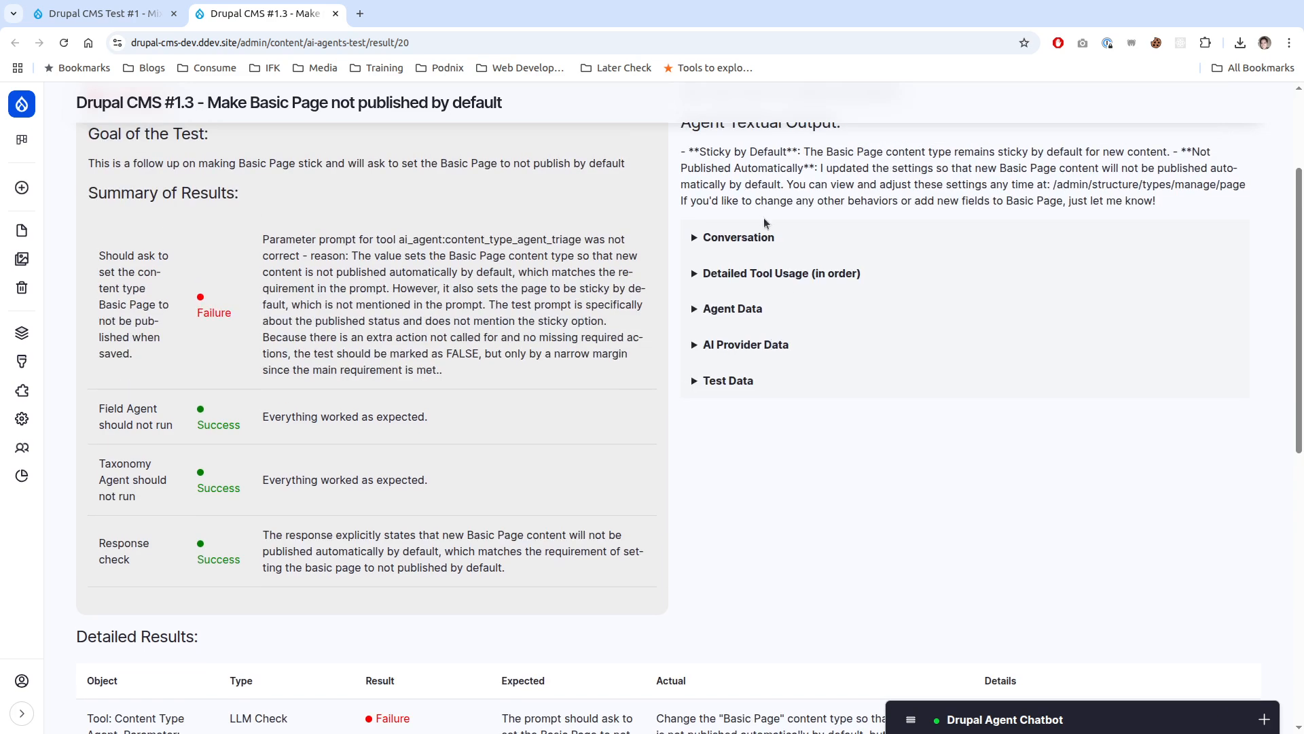
# Step: Expand the Conversation of the #1.3 test result and read through the user and assistant messages
pyautogui.click(765, 234)
pyautogui.scroll(-5, 883, 367)
pyautogui.scroll(2, 884, 459)
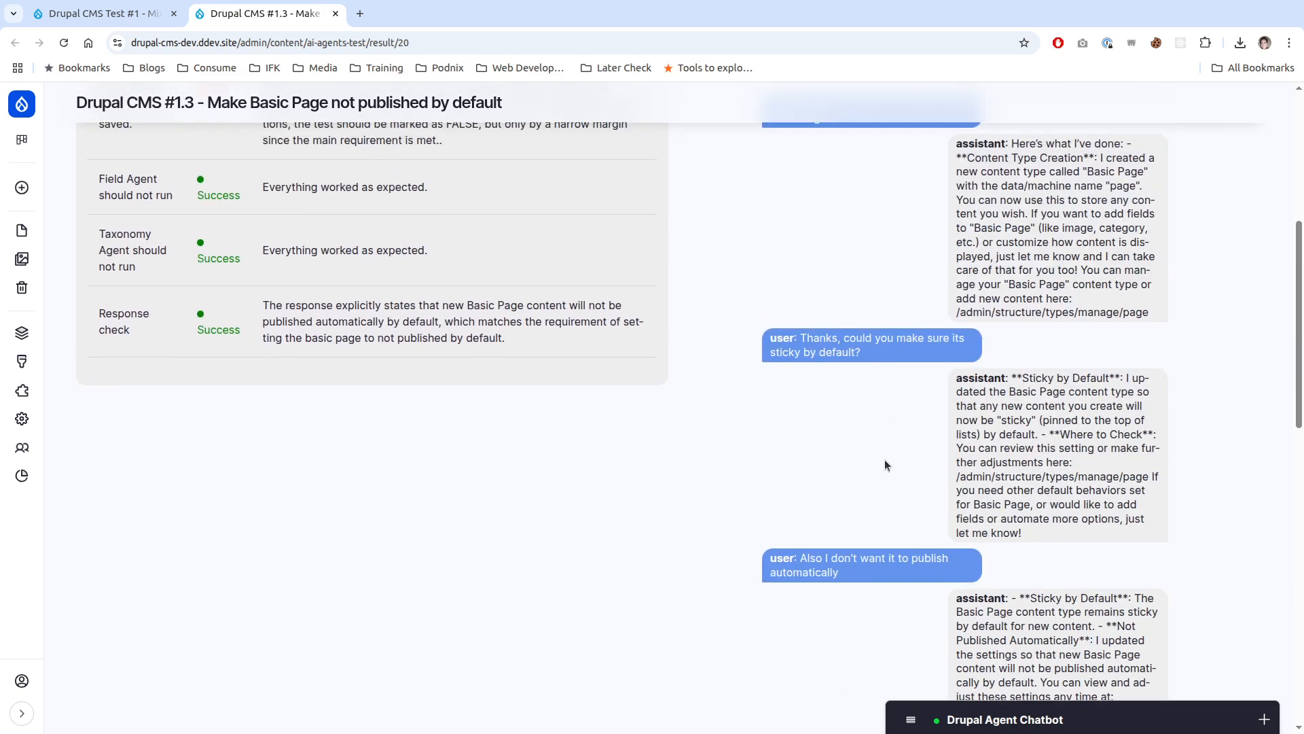
pyautogui.scroll(6, 884, 459)
pyautogui.scroll(-8, 884, 459)
pyautogui.scroll(-5, 884, 459)
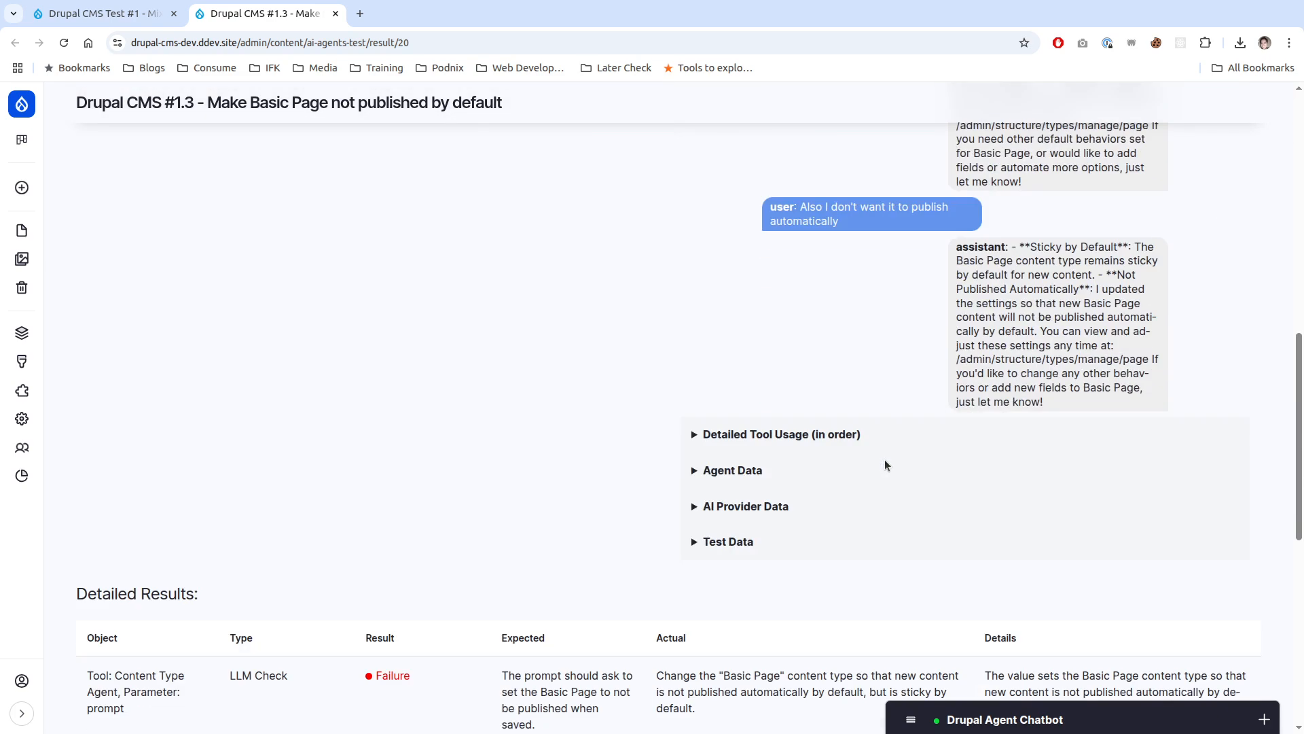
# Step: Compare the assistant's sticky and publishing replies in the #1.3 conversation with the failed Content Type Agent prompt check in the detailed results
pyautogui.scroll(4, 885, 460)
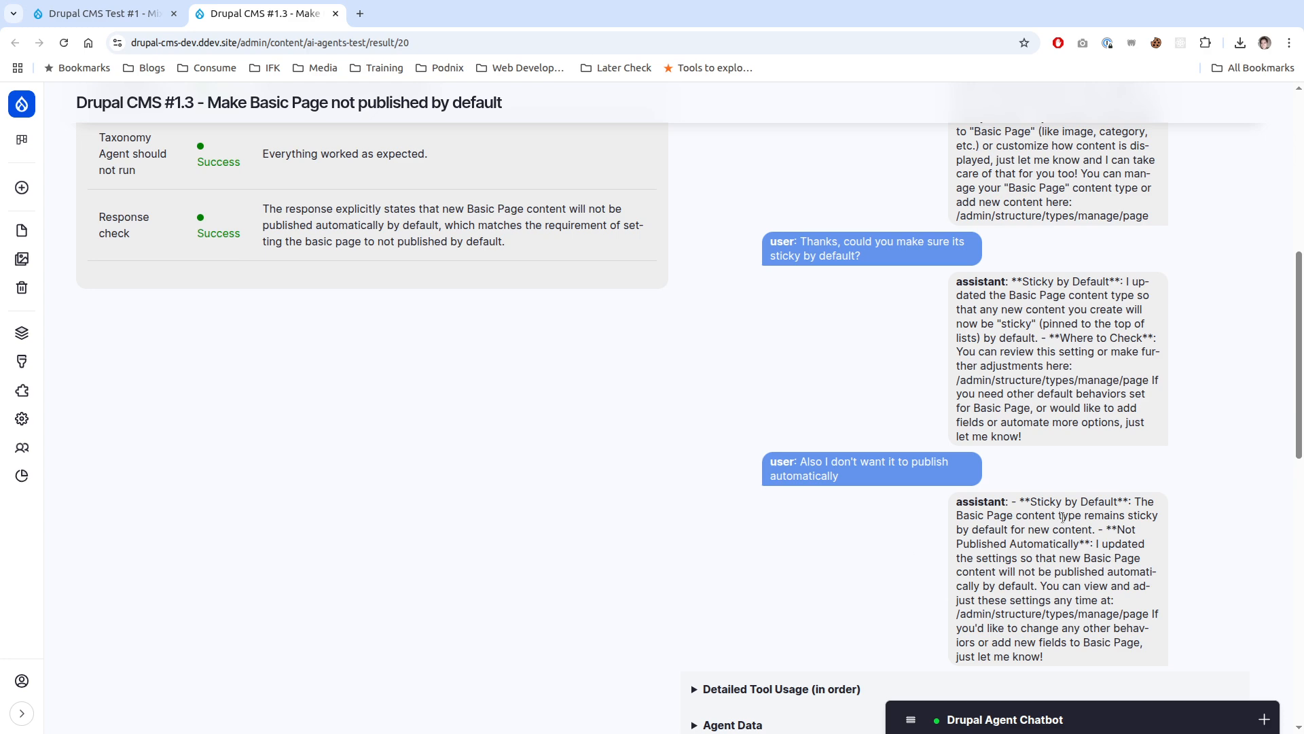
pyautogui.moveTo(1067, 503); pyautogui.dragTo(1062, 618)
pyautogui.click(1064, 620)
pyautogui.scroll(-7, 1063, 620)
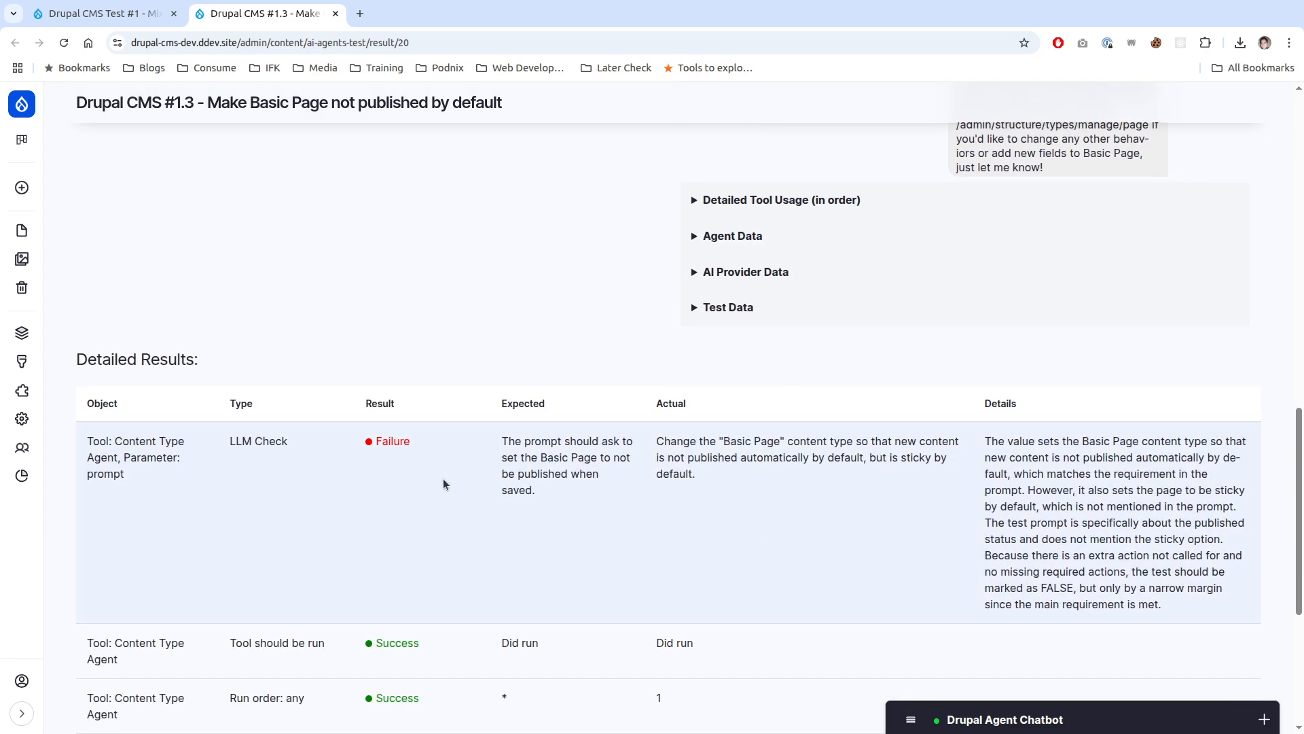
pyautogui.scroll(-2, 443, 478)
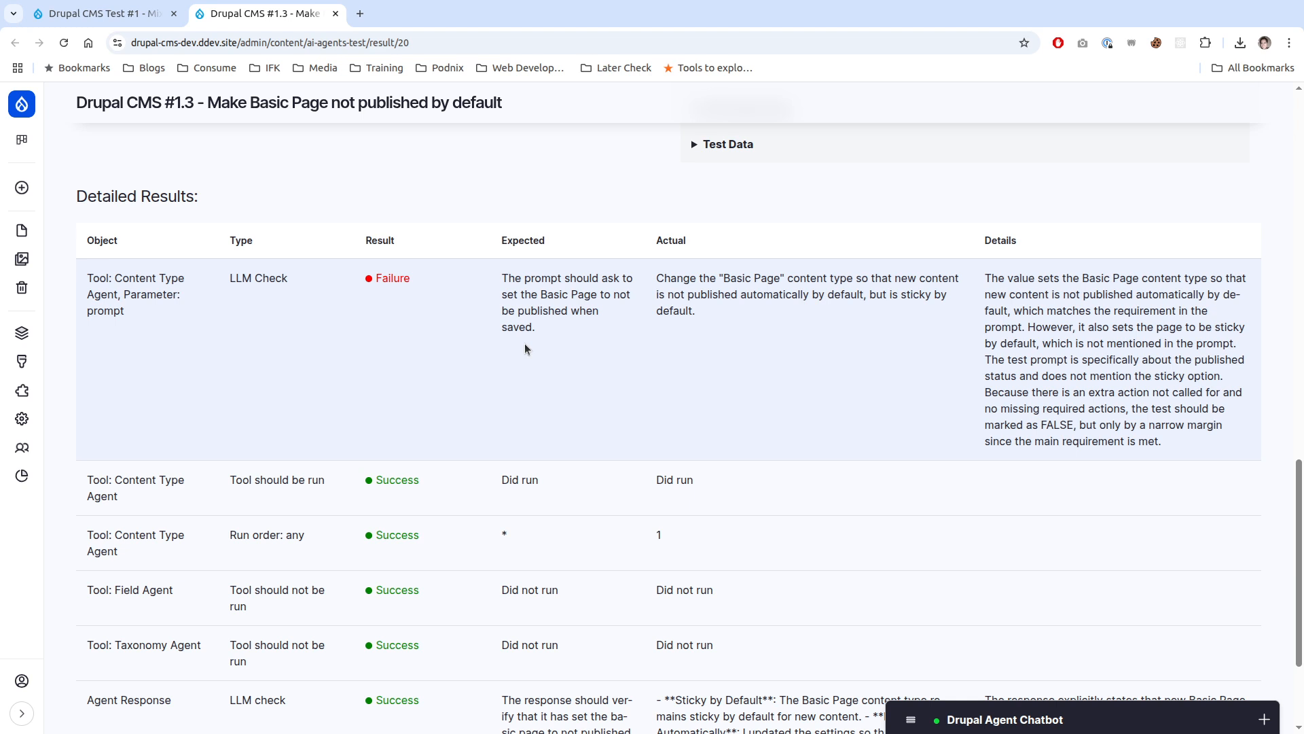
pyautogui.scroll(3, 525, 346)
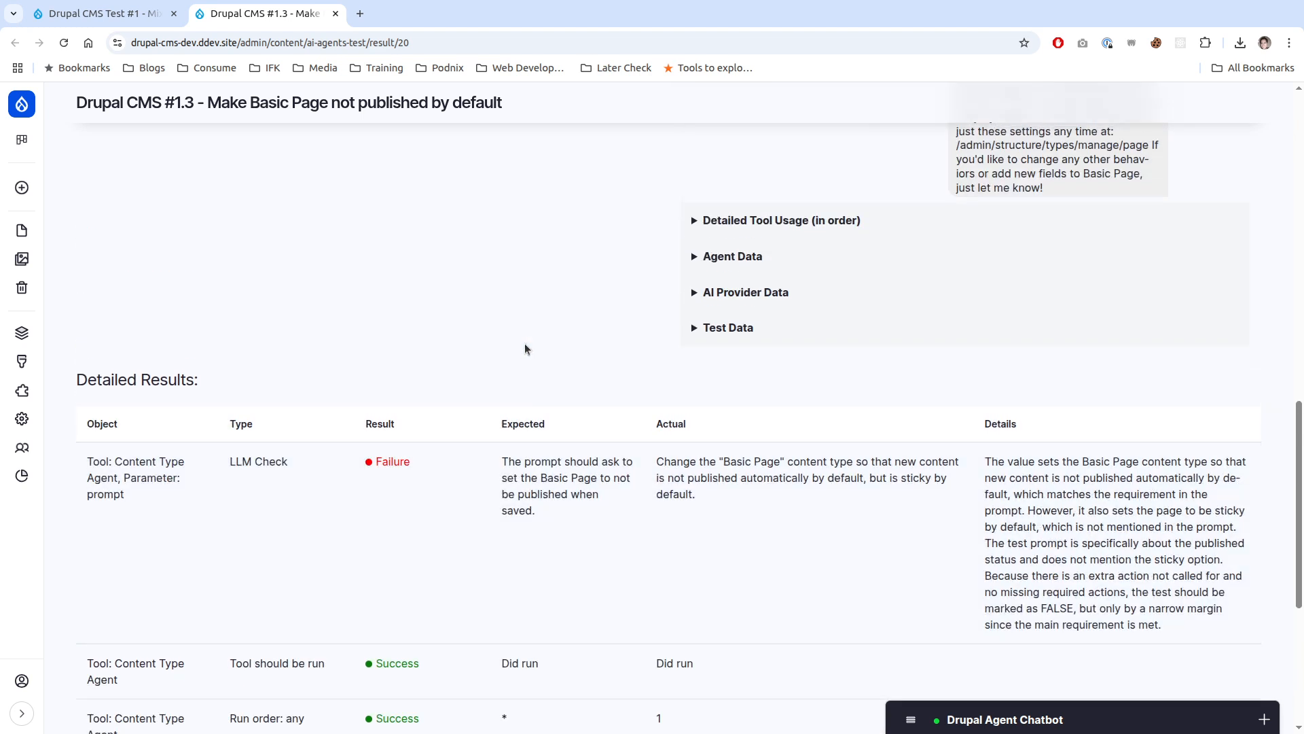
pyautogui.scroll(1, 525, 348)
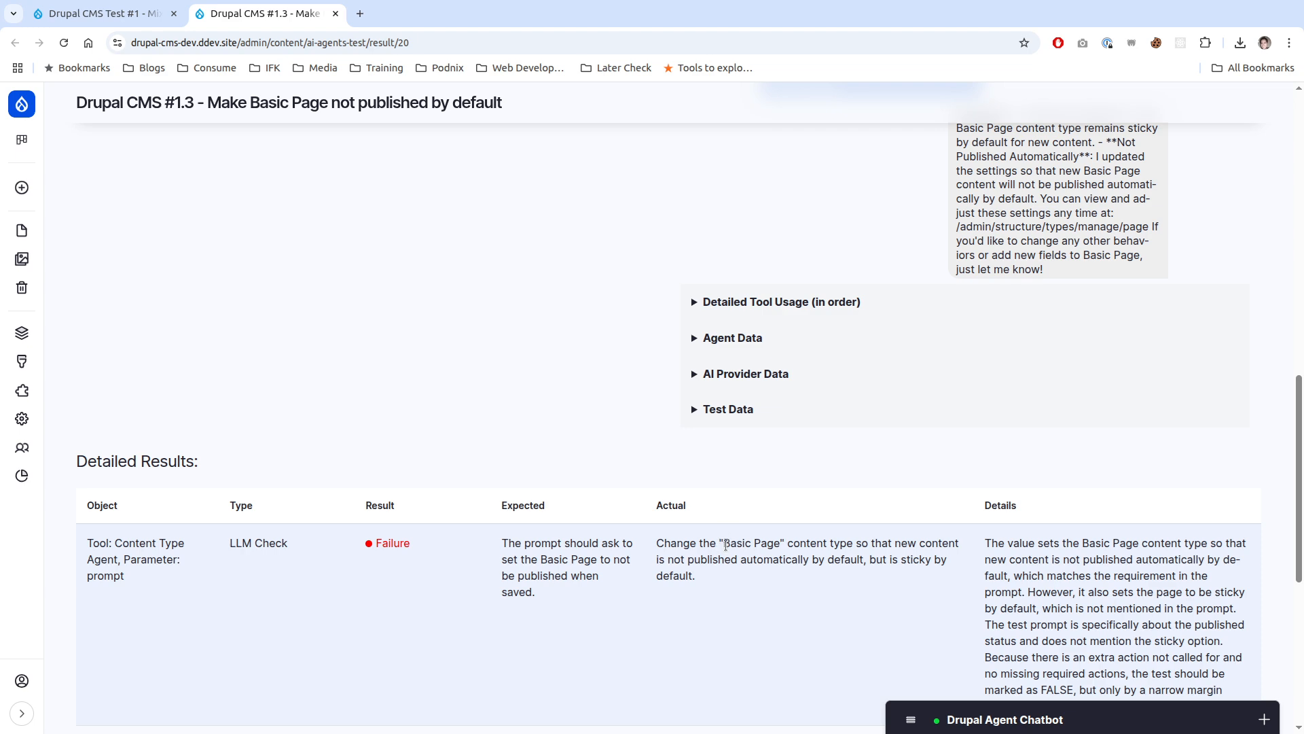
pyautogui.scroll(5, 726, 545)
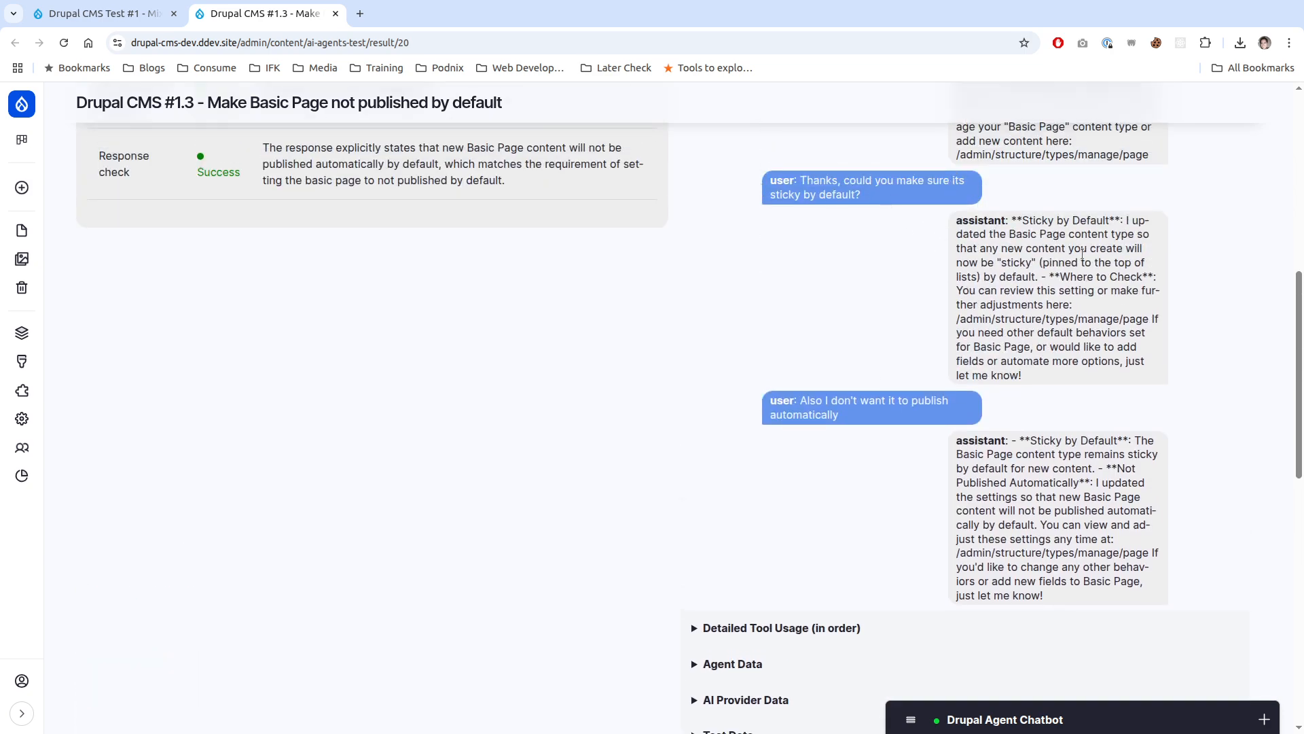
pyautogui.moveTo(1023, 221); pyautogui.dragTo(1049, 379)
pyautogui.click(1049, 374)
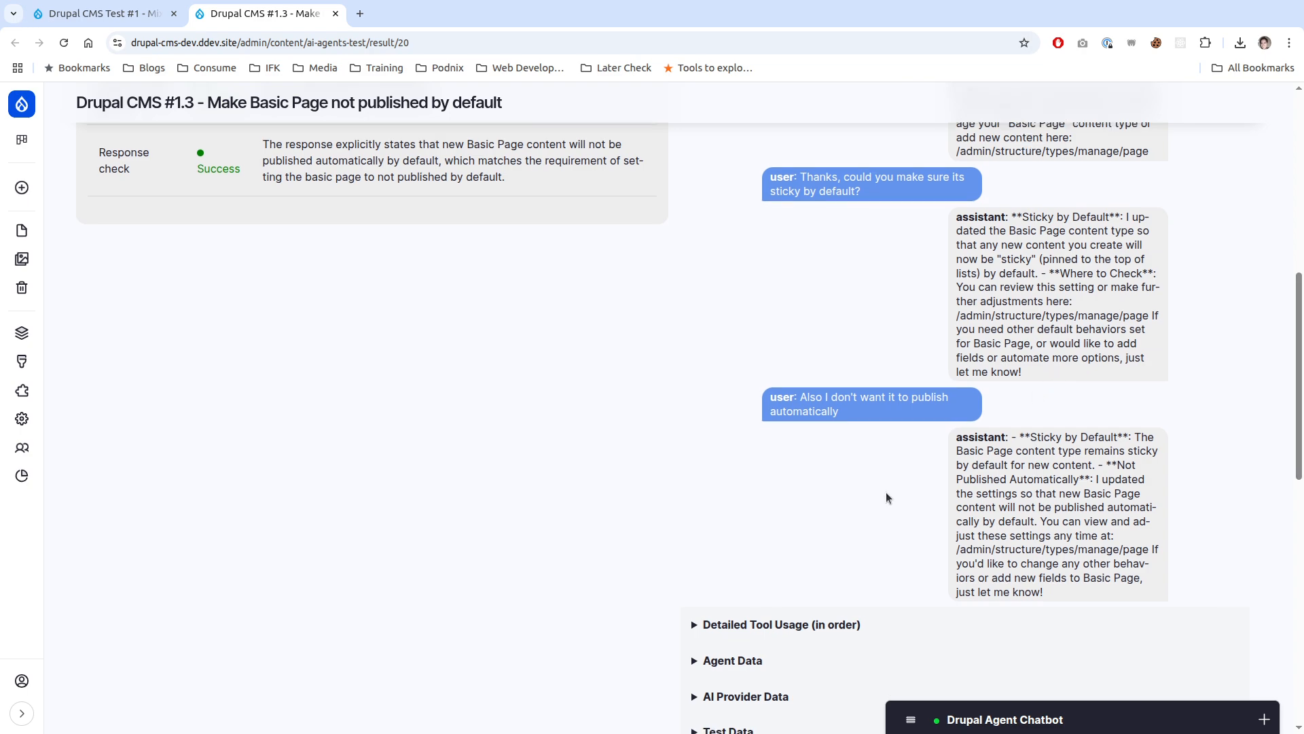
pyautogui.scroll(-7, 886, 492)
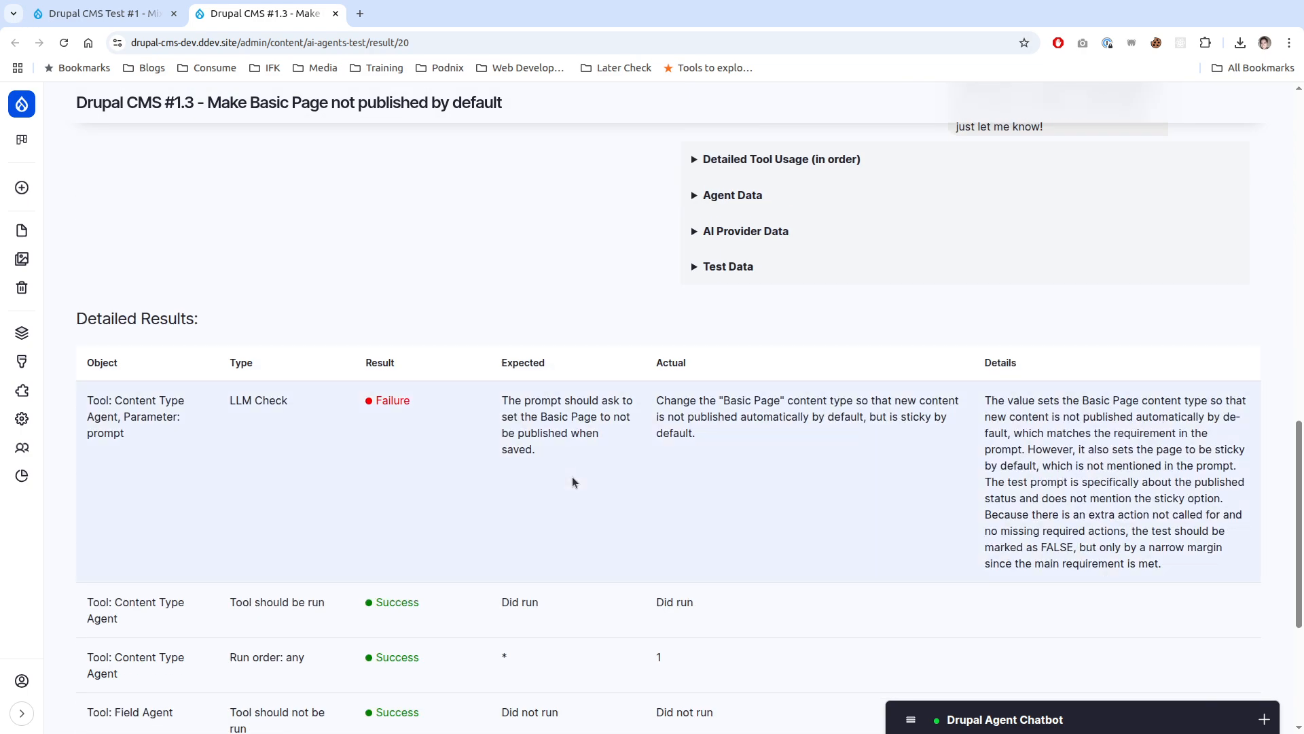